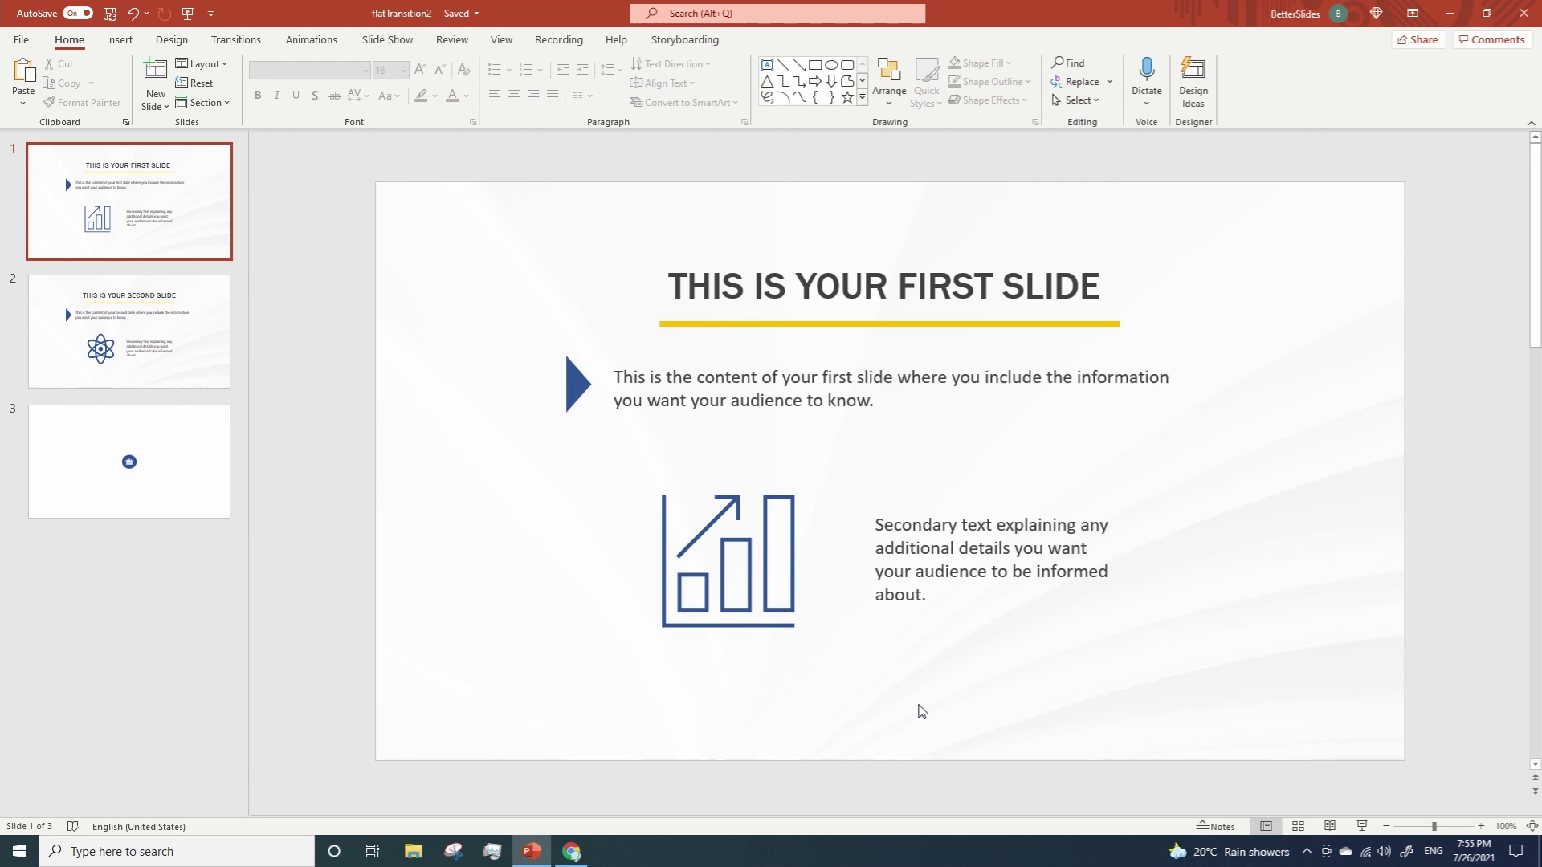
# Duplicate slide 1 with Ctrl+D and group all objects on the copy
pyautogui.click(209, 206)
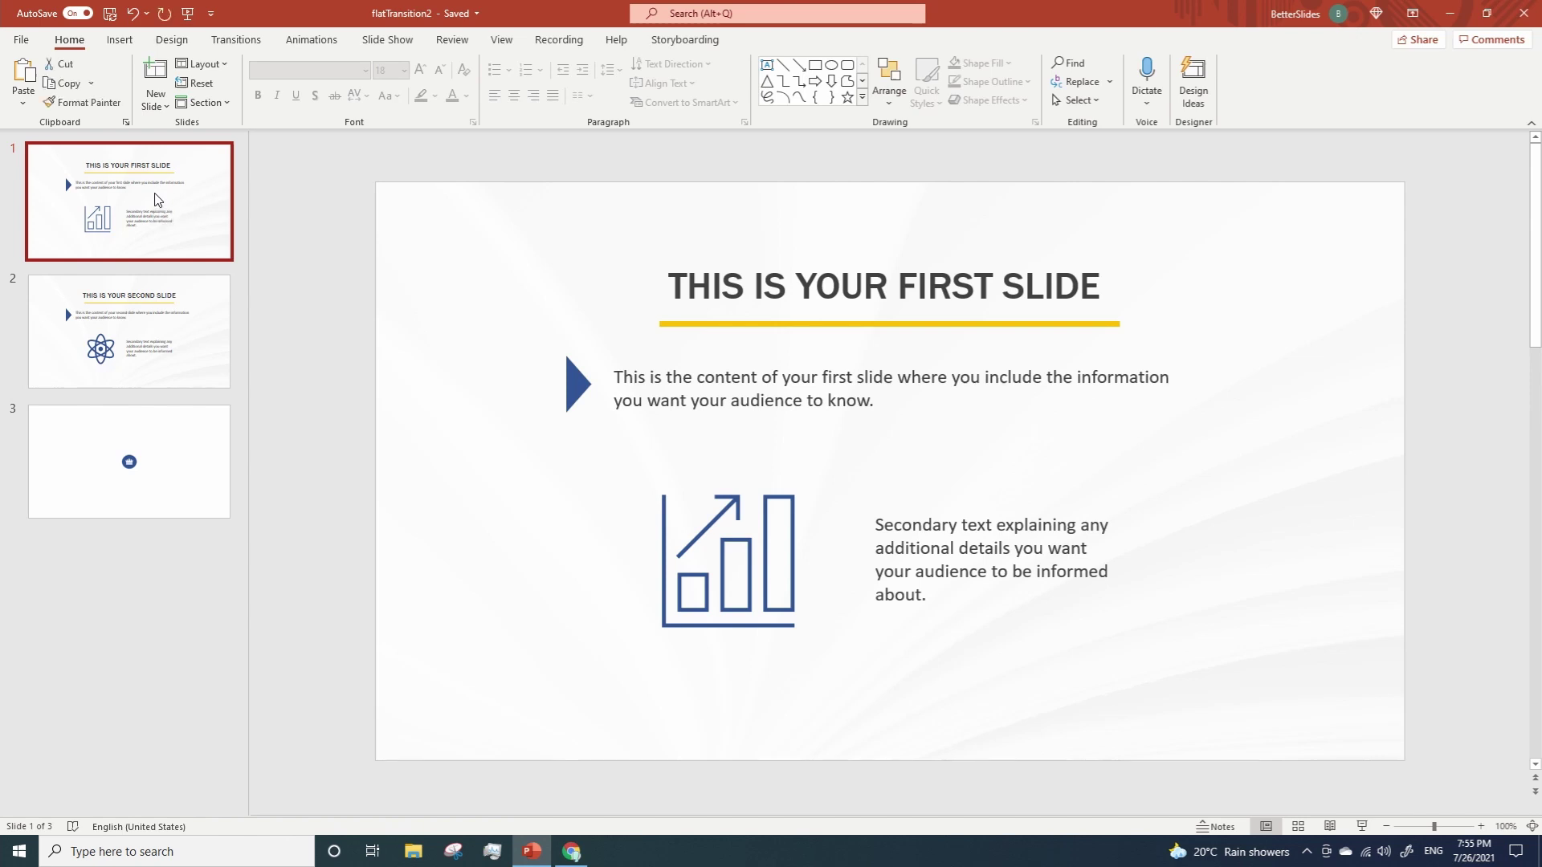
pyautogui.hotkey('ctrl', 'd')
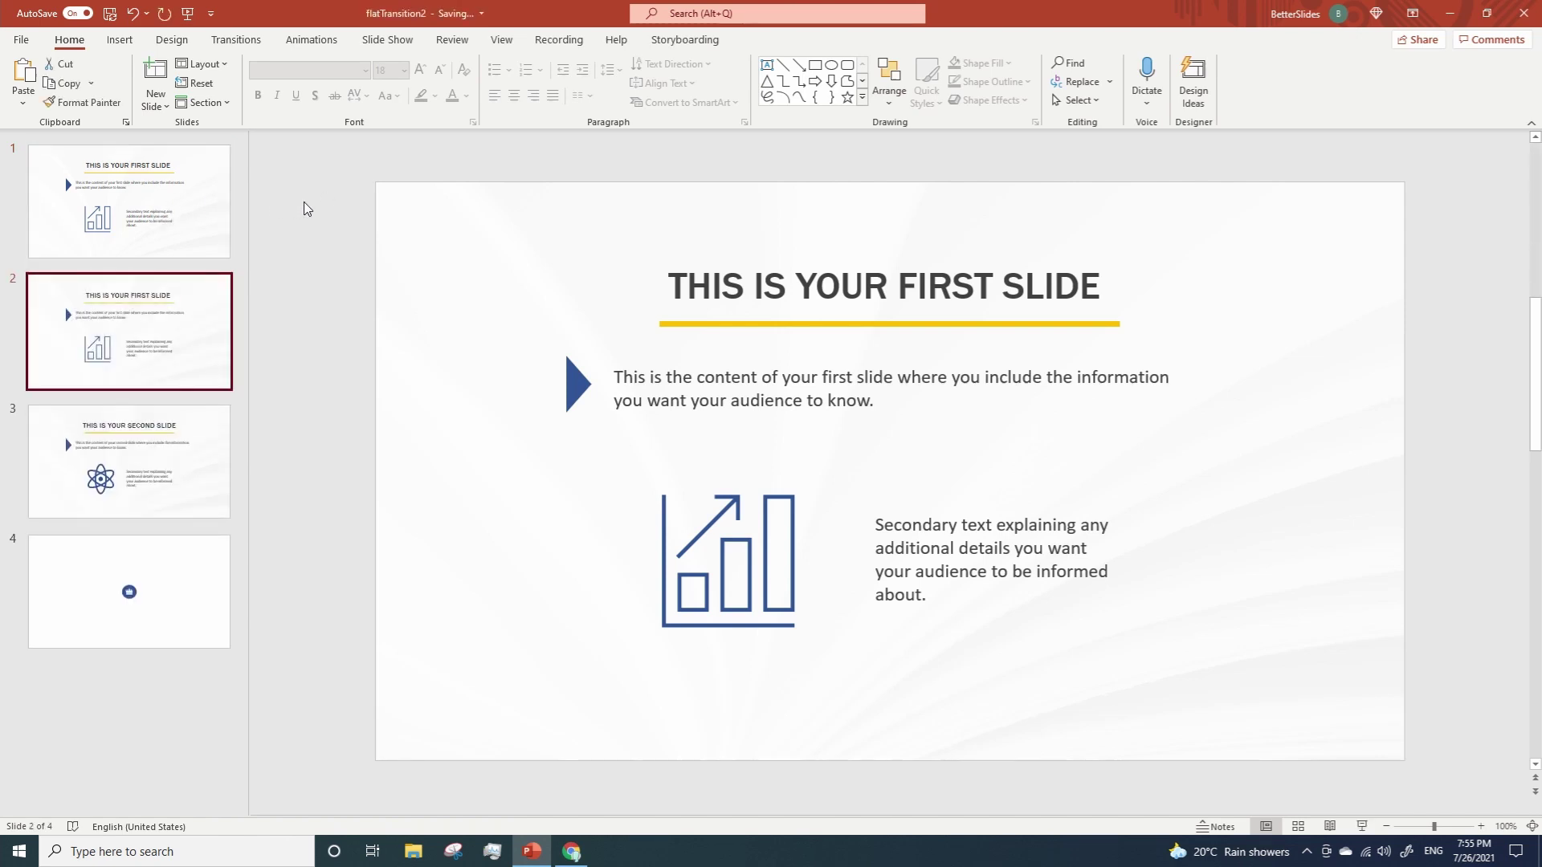
pyautogui.moveTo(327, 189); pyautogui.dragTo(1457, 739)
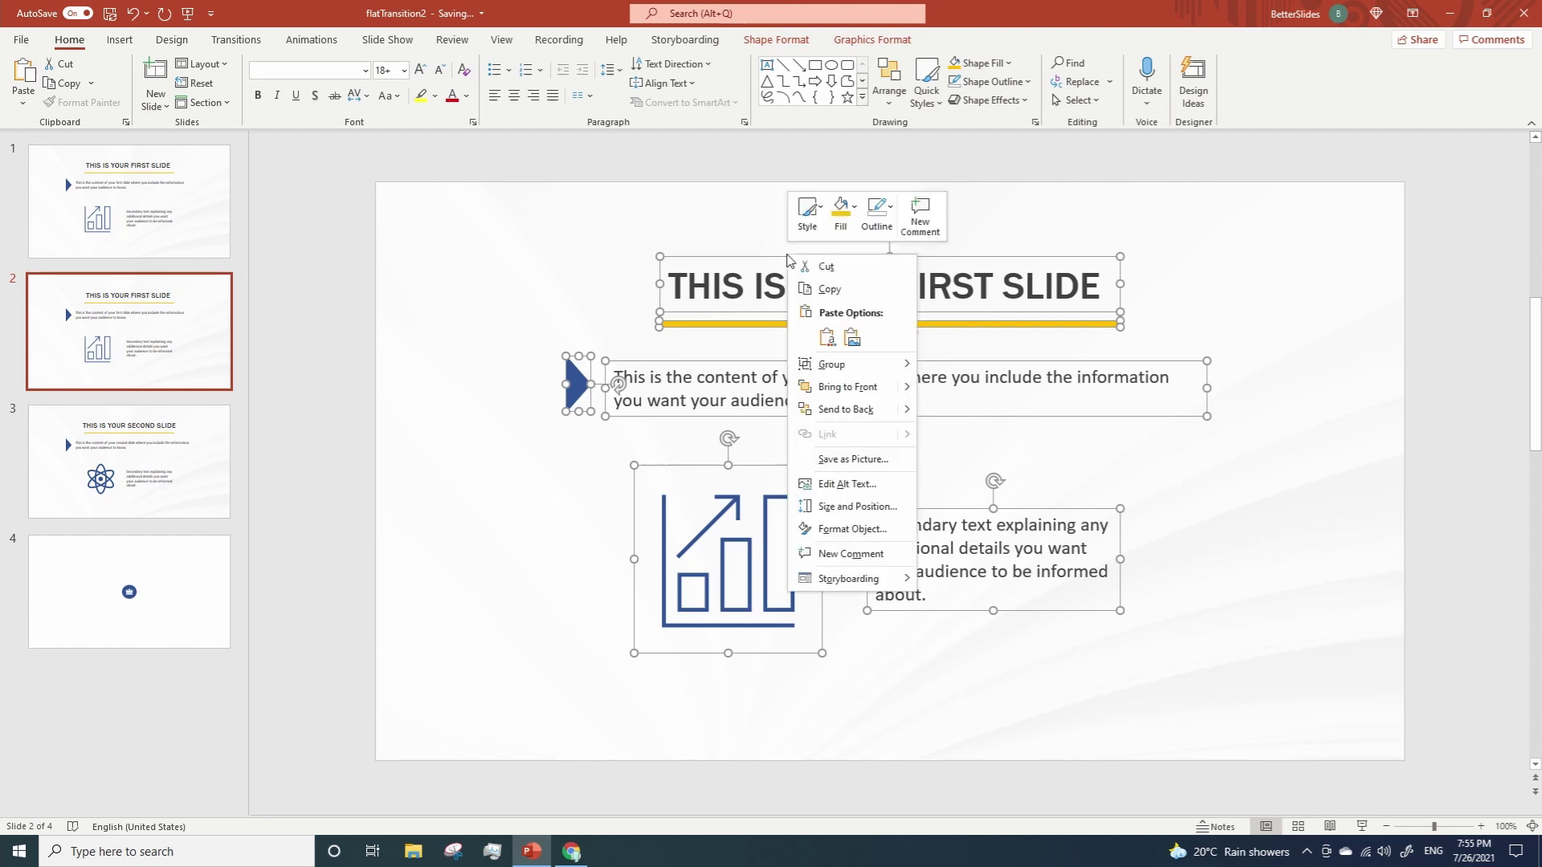
pyautogui.rightClick(787, 254)
pyautogui.moveTo(835, 364)
pyautogui.click(956, 366)
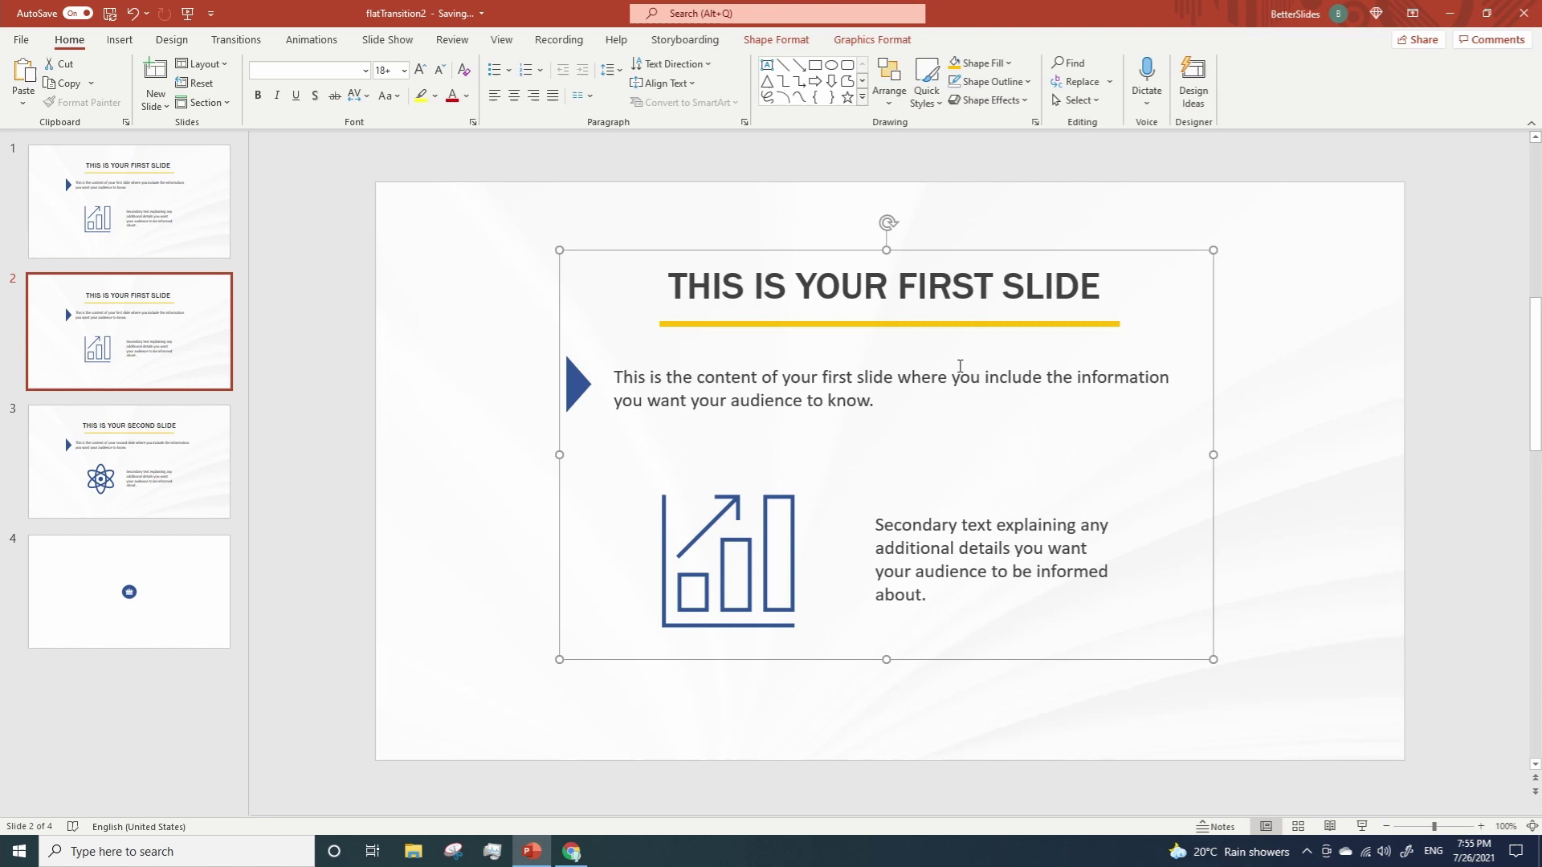
# Name the new group Slide1 in the Selection Pane
pyautogui.click(1077, 99)
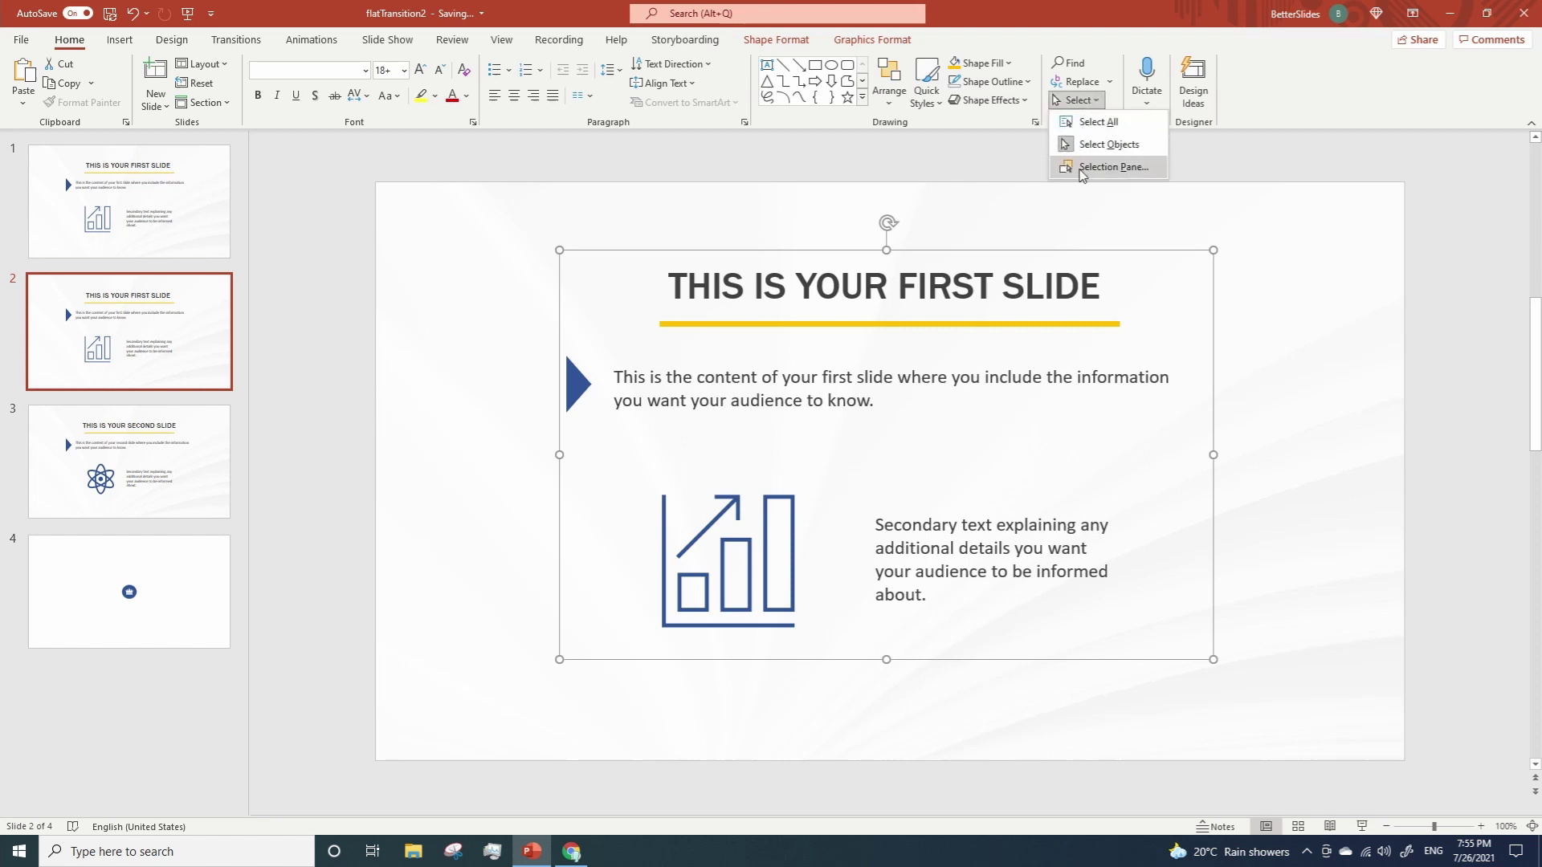
pyautogui.click(1114, 167)
pyautogui.click(1392, 205)
pyautogui.doubleClick(1393, 206)
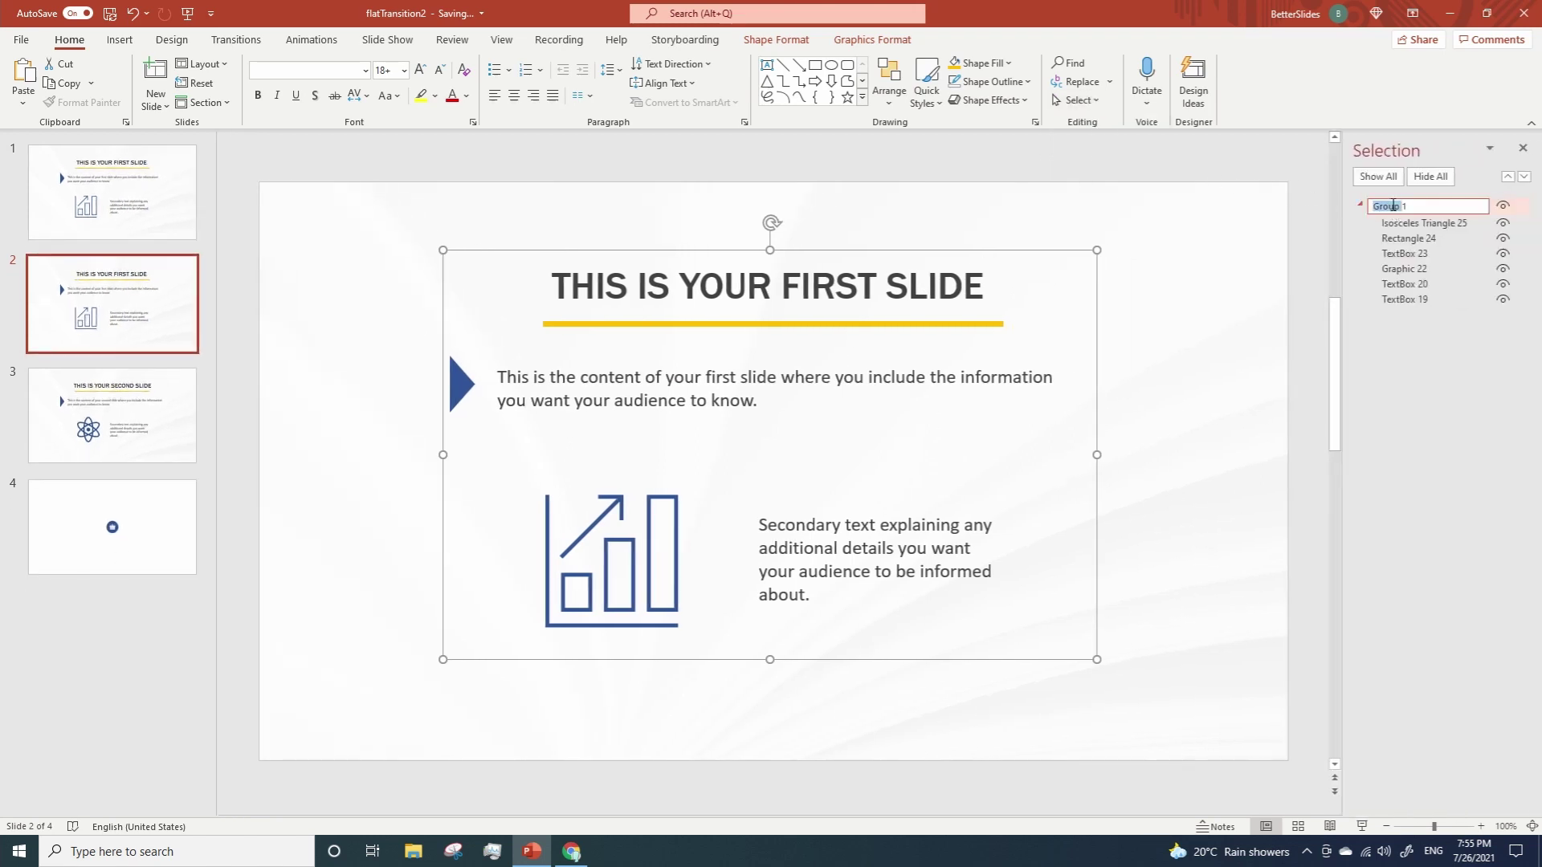
pyautogui.write('Slide1')
pyautogui.press('Return')
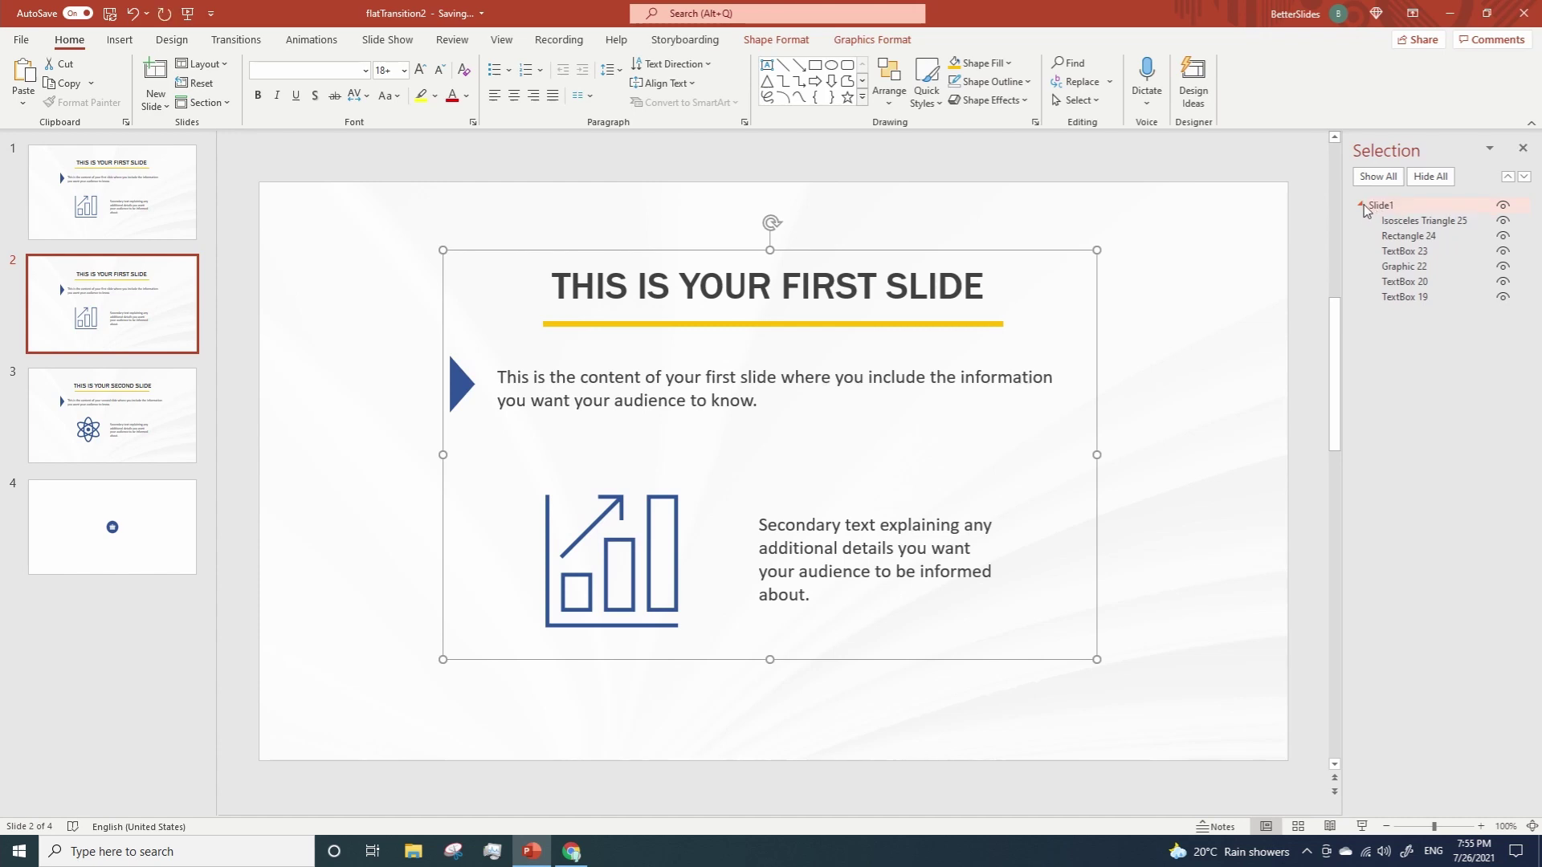
pyautogui.click(1362, 206)
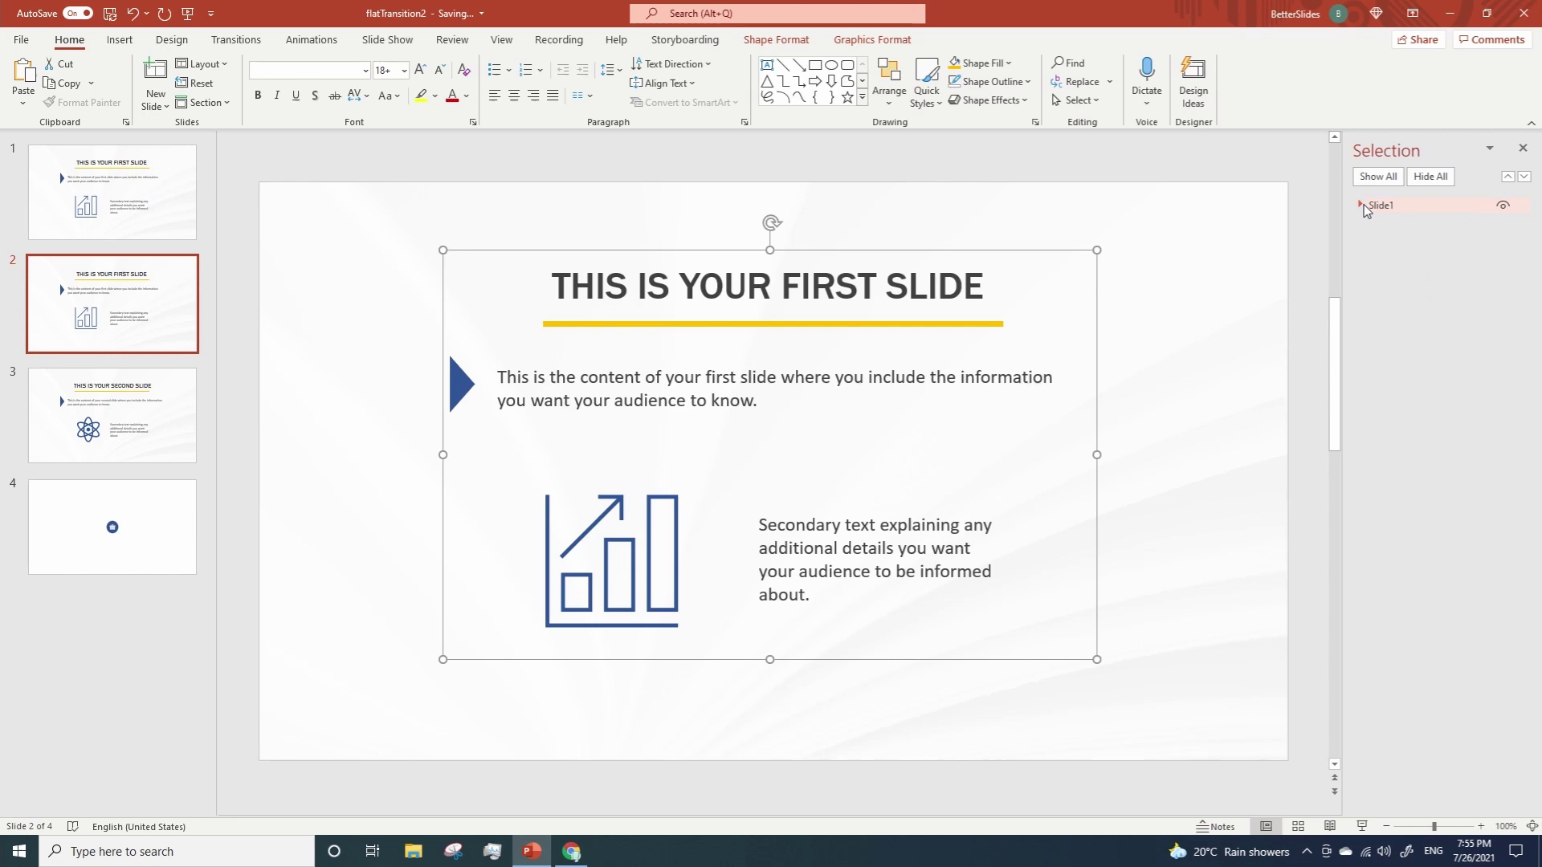
# Paste the 'THIS IS YOUR SECOND SLIDE' objects onto slide 2 and group them
pyautogui.click(193, 417)
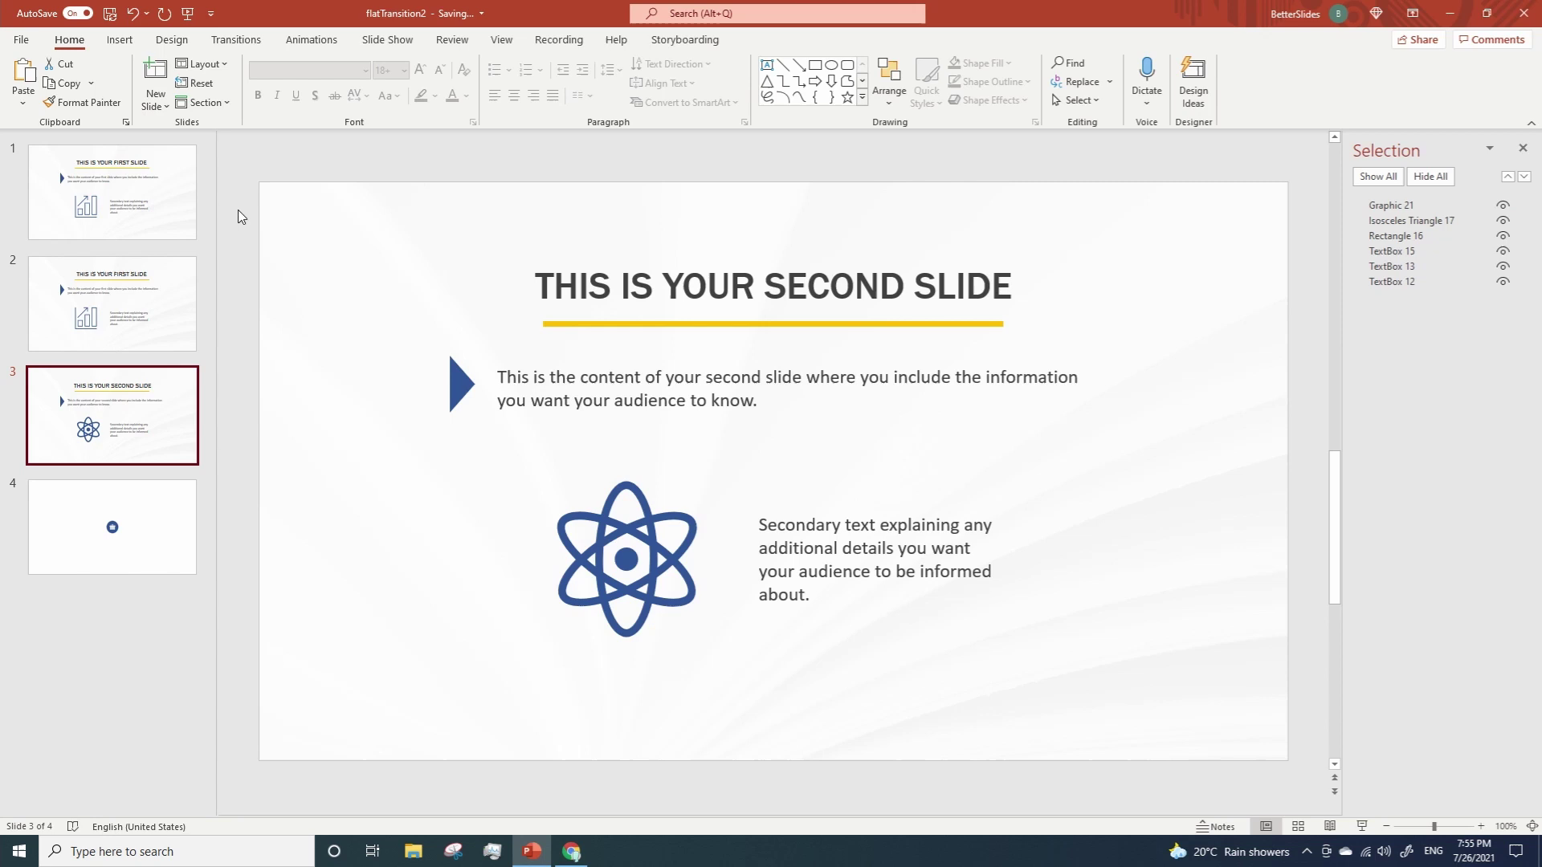
pyautogui.moveTo(223, 159); pyautogui.dragTo(1332, 808)
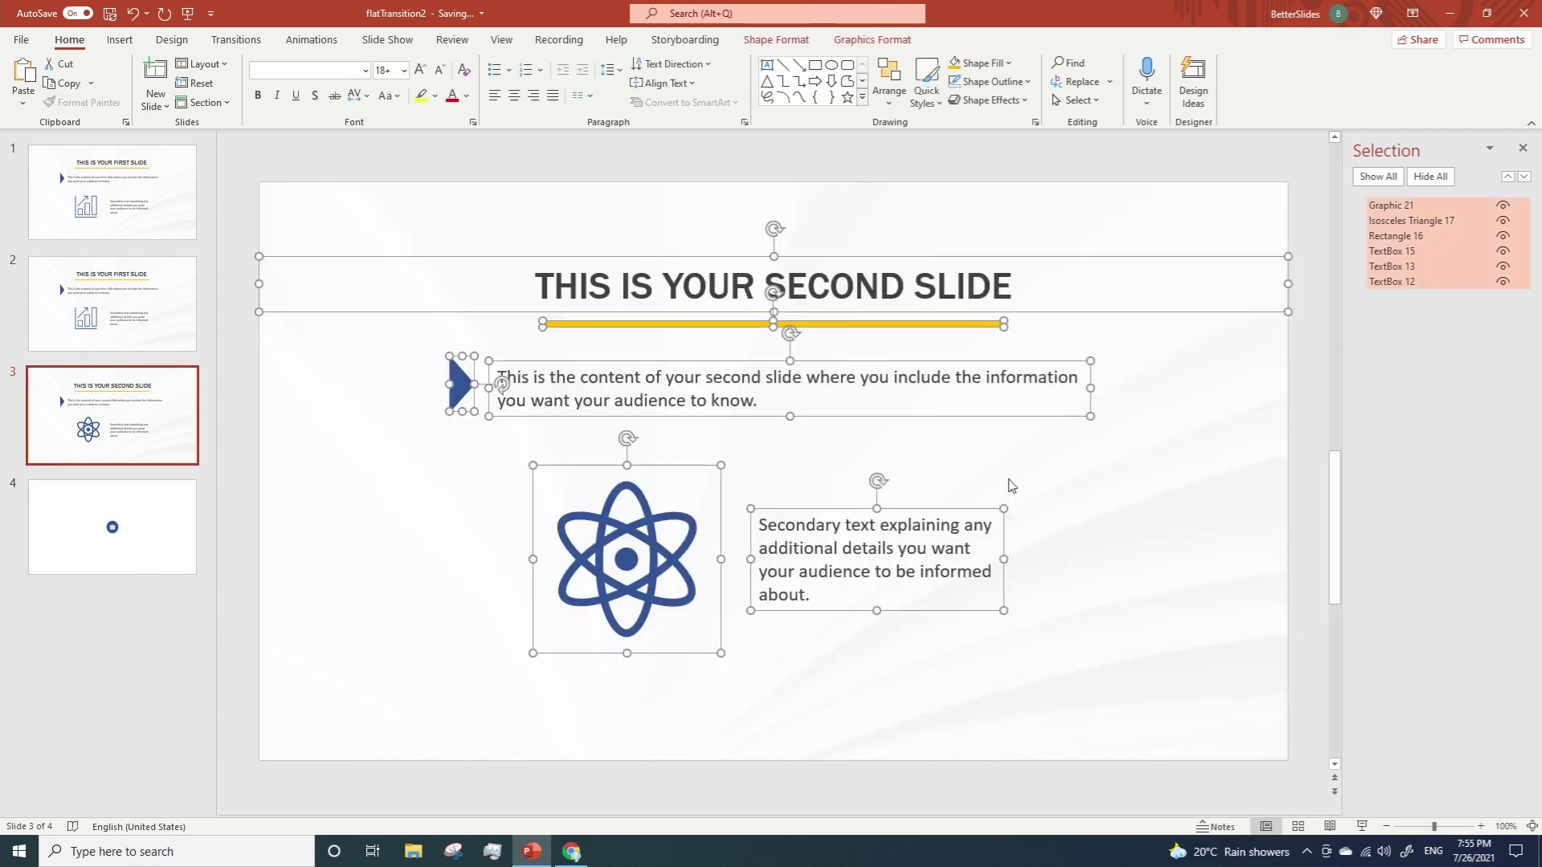
pyautogui.click(159, 291)
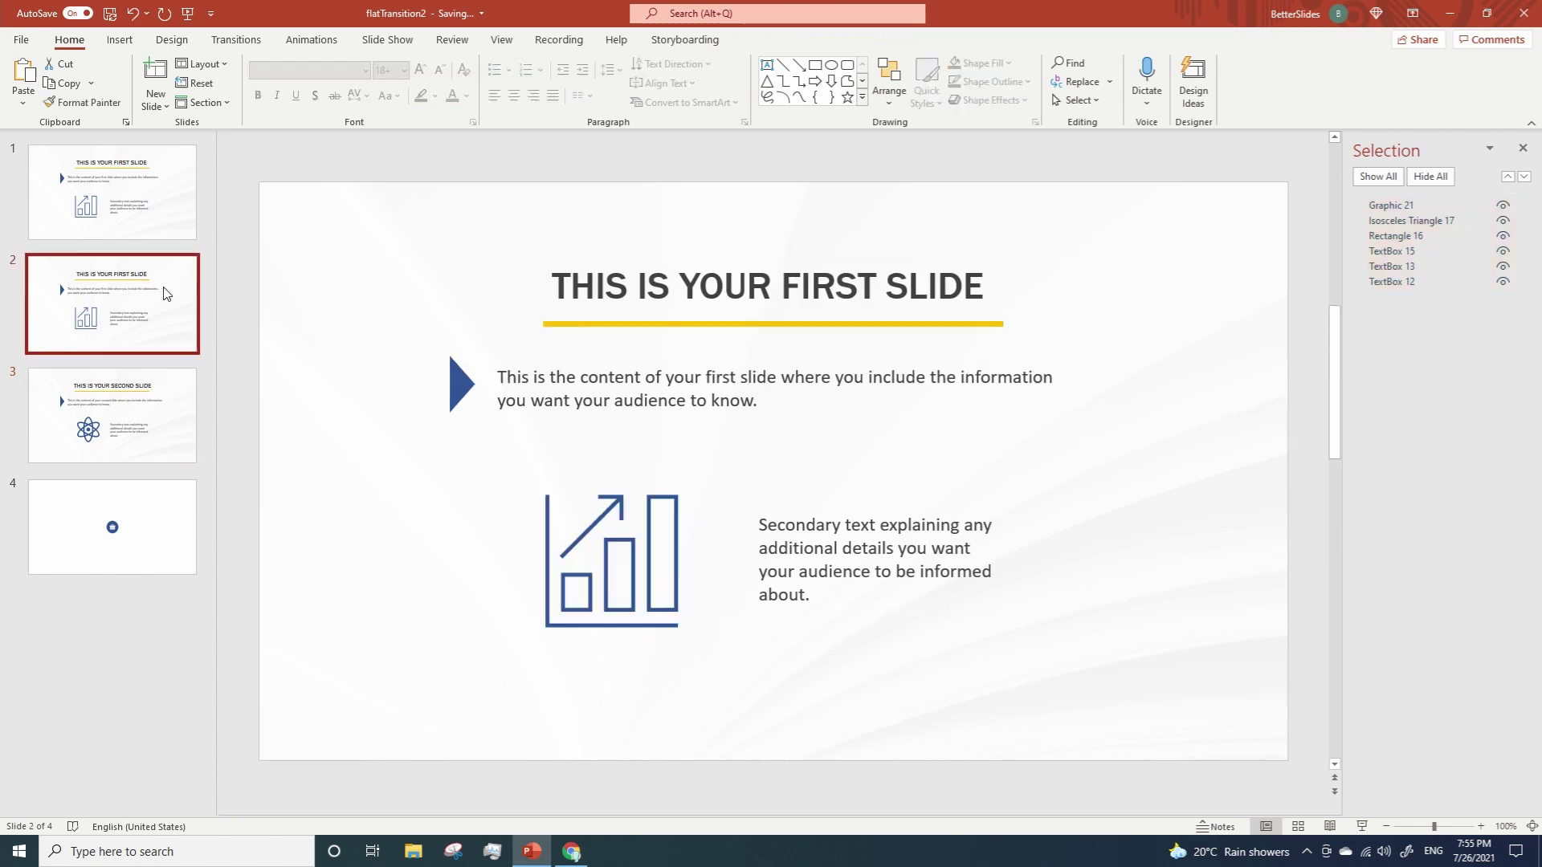
pyautogui.hotkey('ctrl', 'v')
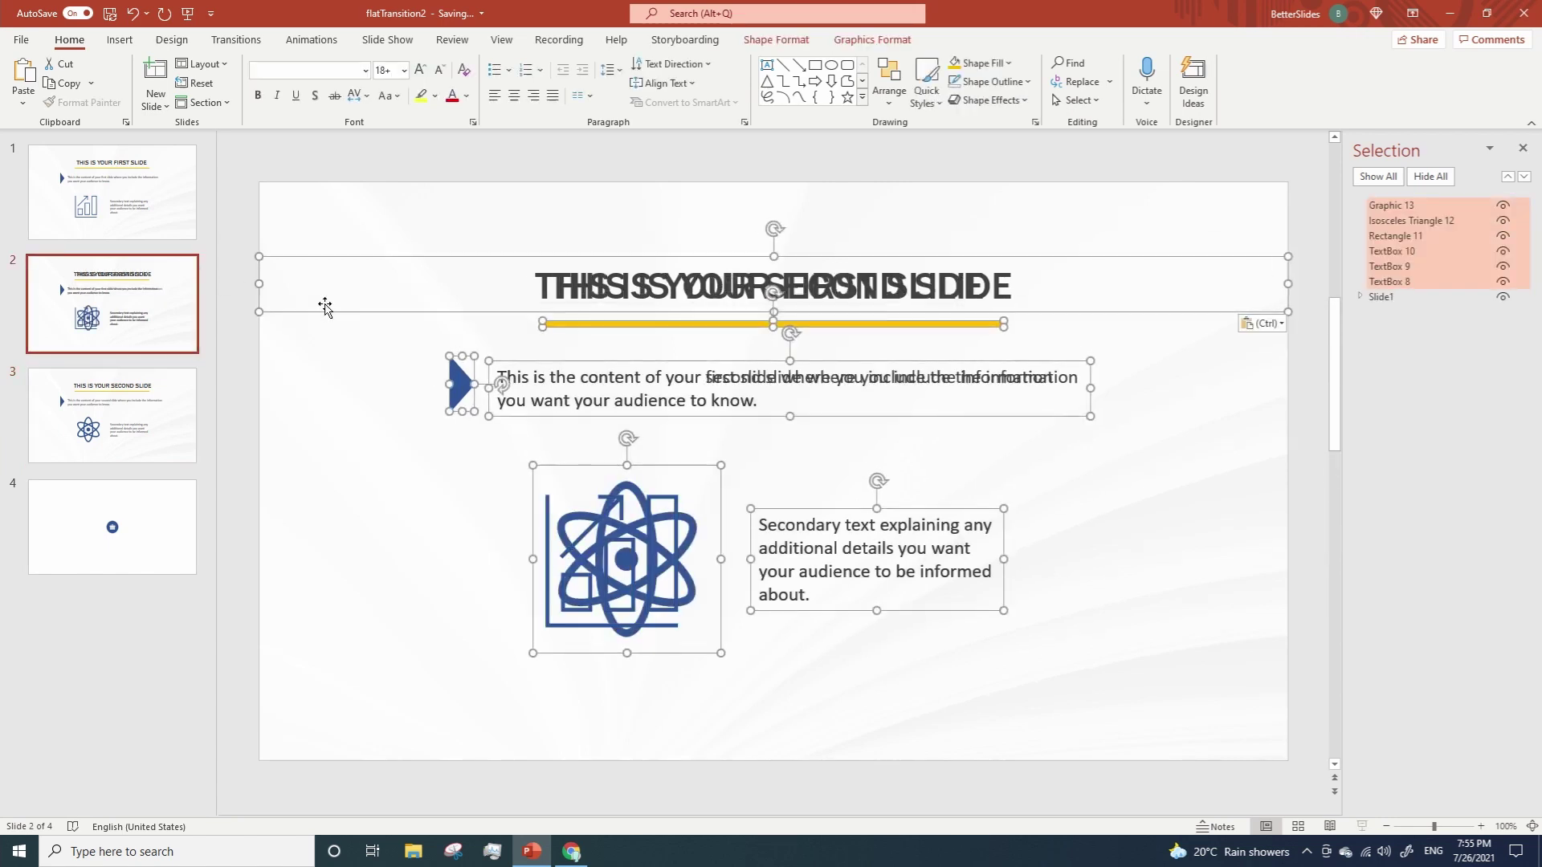
pyautogui.rightClick(325, 258)
pyautogui.moveTo(382, 371)
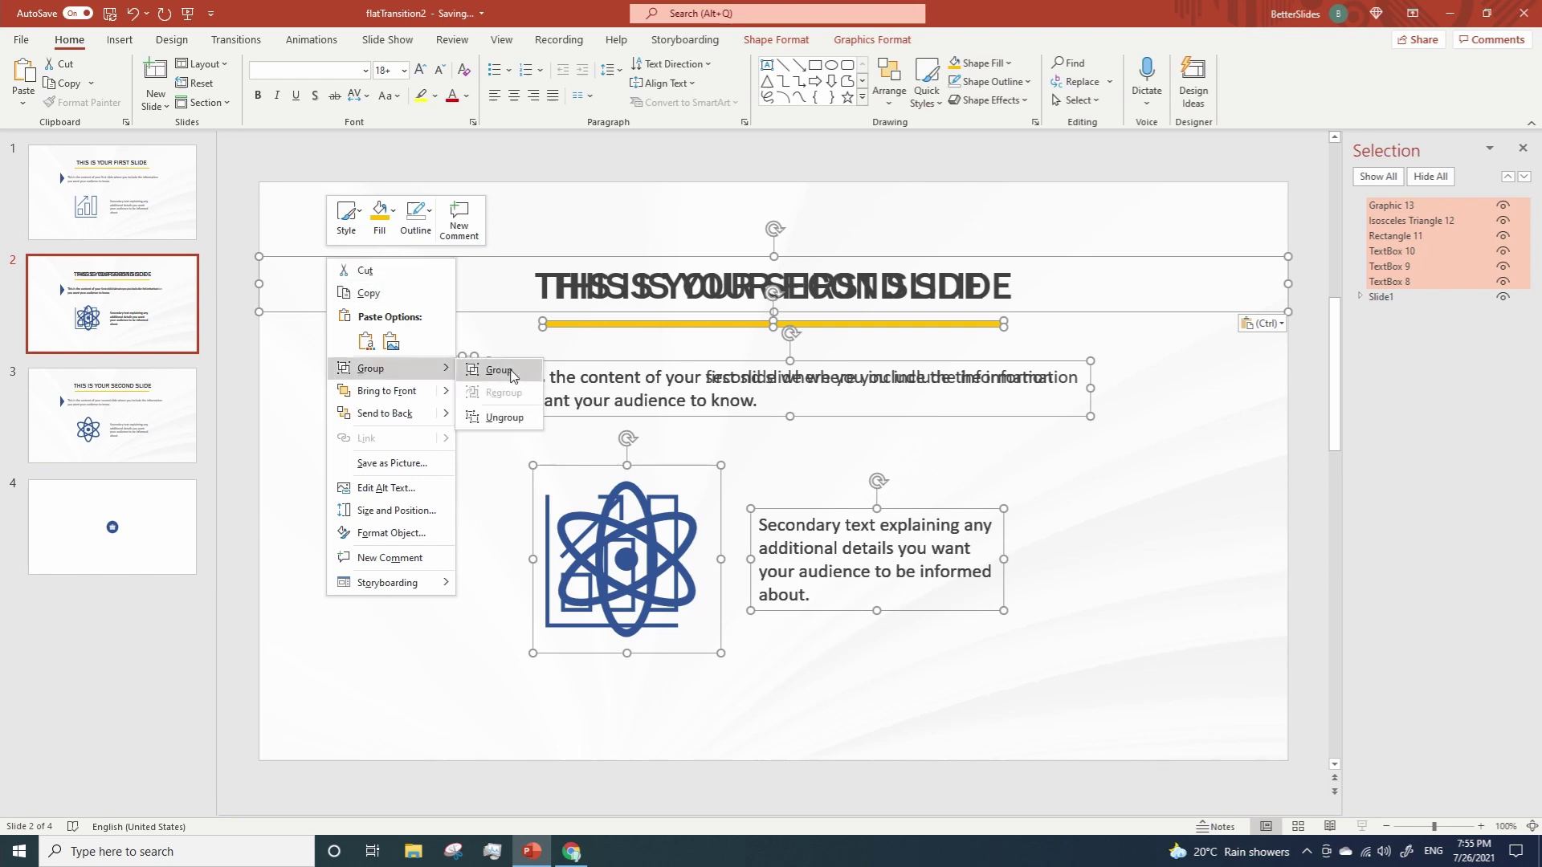
pyautogui.click(511, 371)
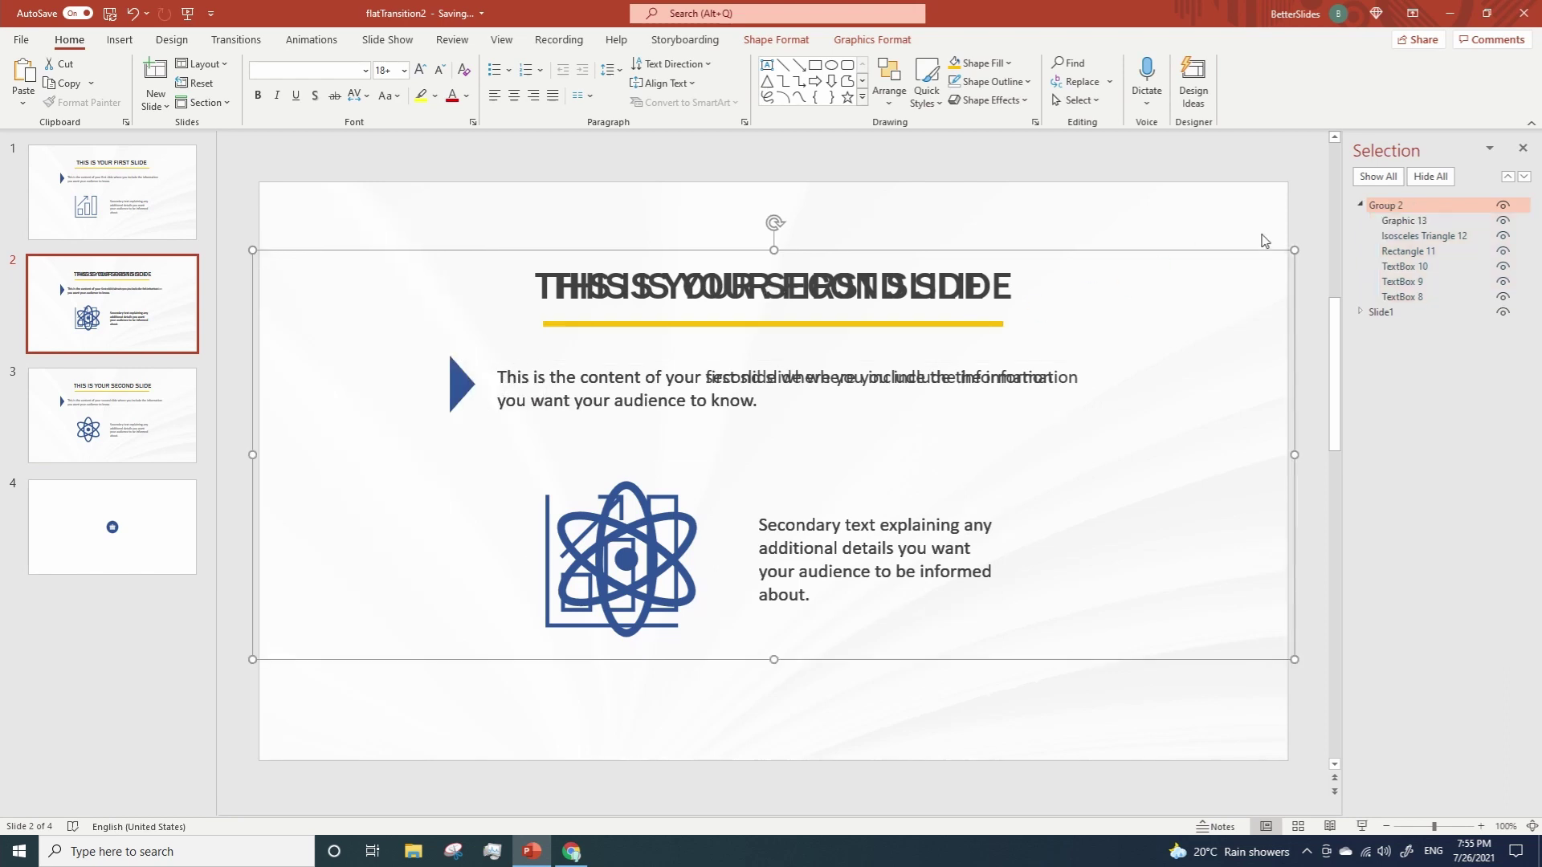
# Rename the pasted group Slide2
pyautogui.click(1409, 206)
pyautogui.hotkey('ctrl', 'a')
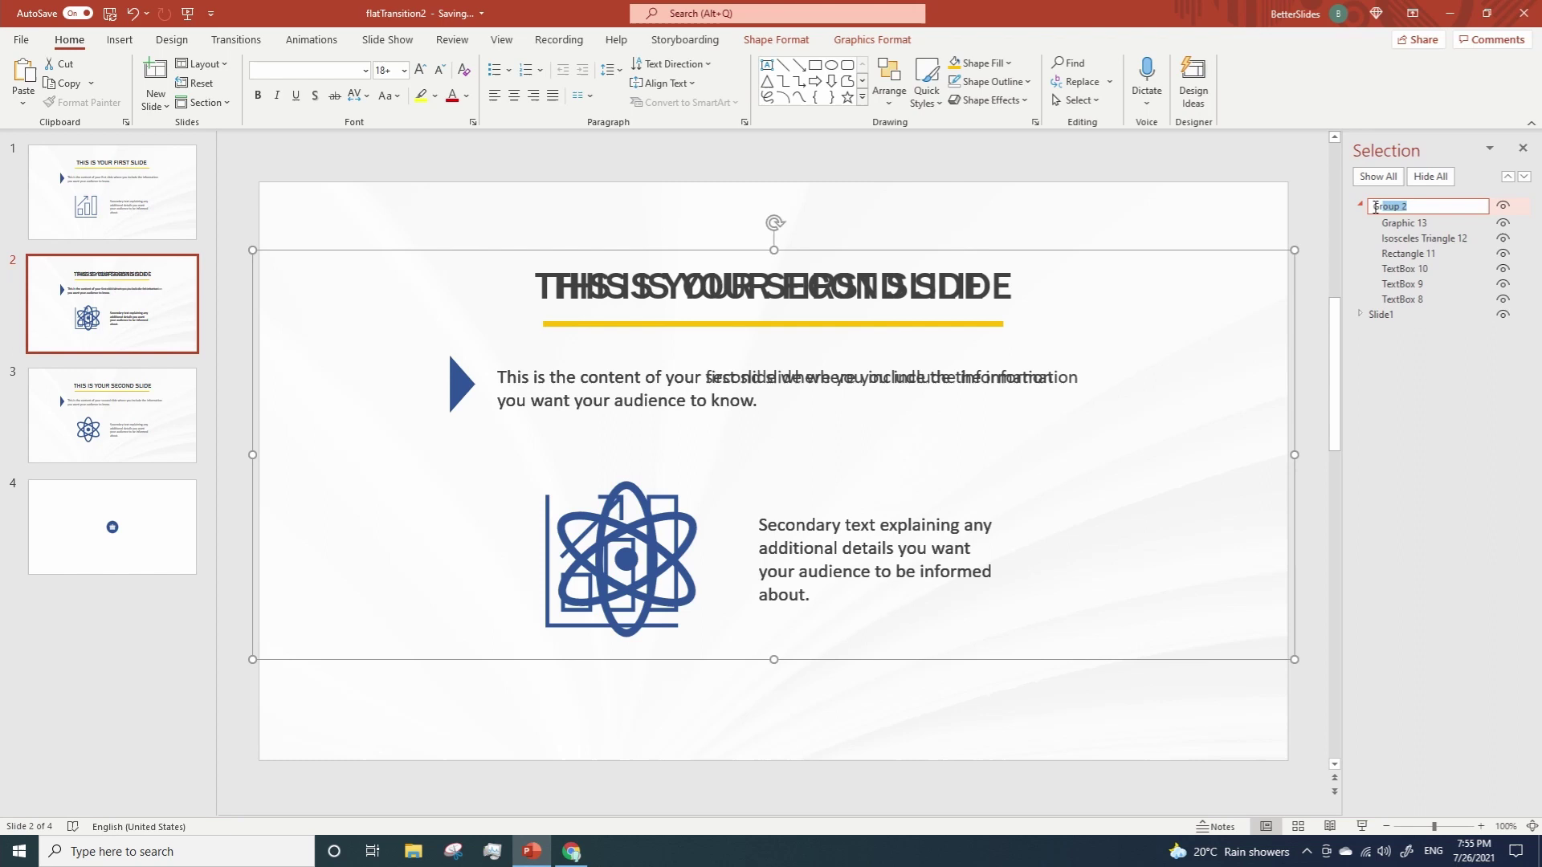
pyautogui.write('Slide2')
pyautogui.press('Return')
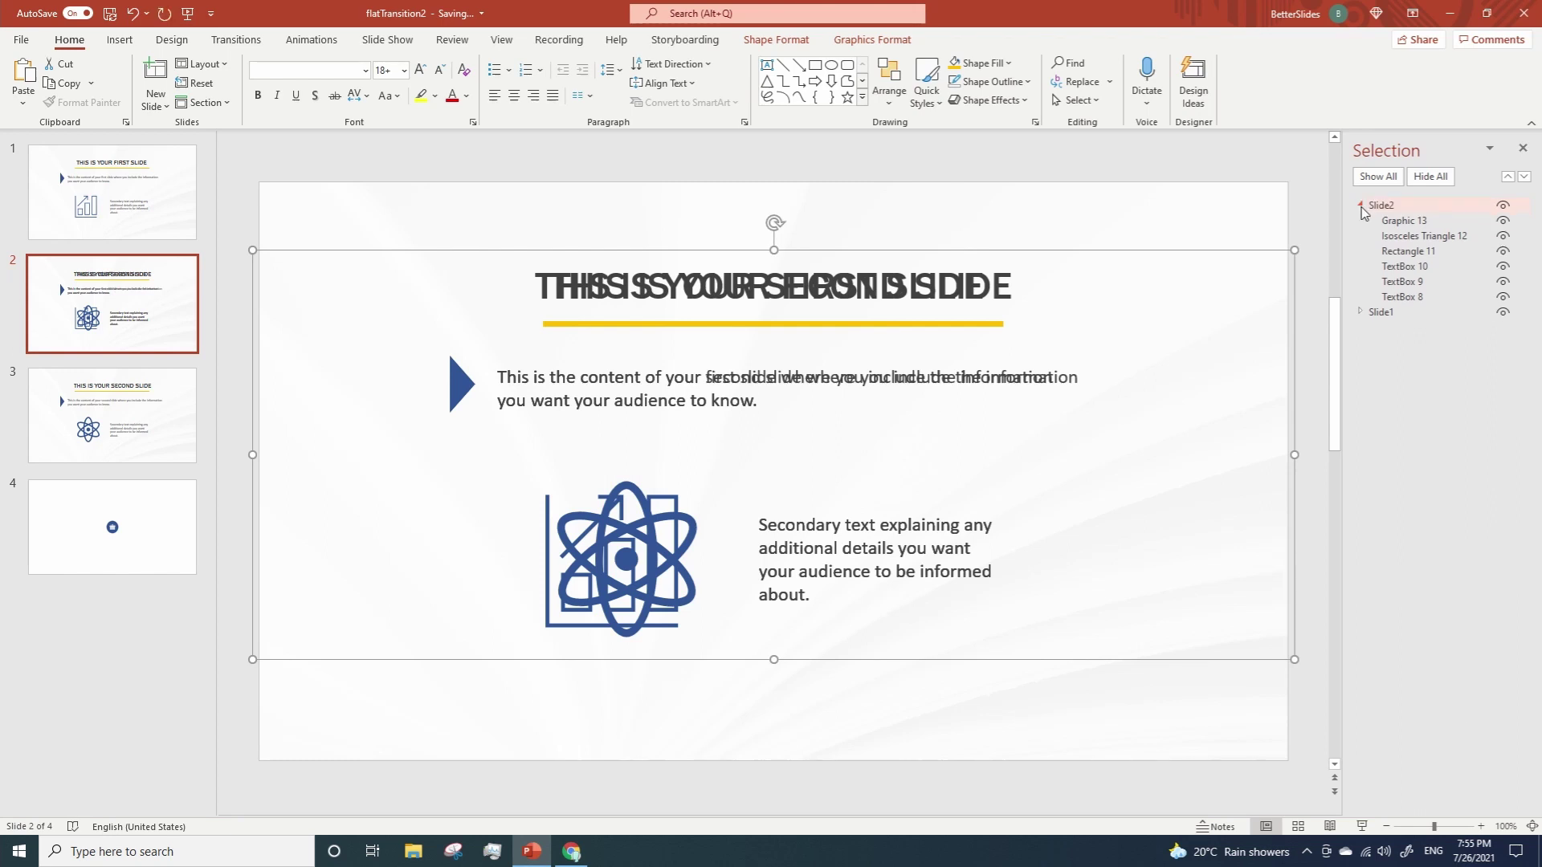
pyautogui.click(1361, 206)
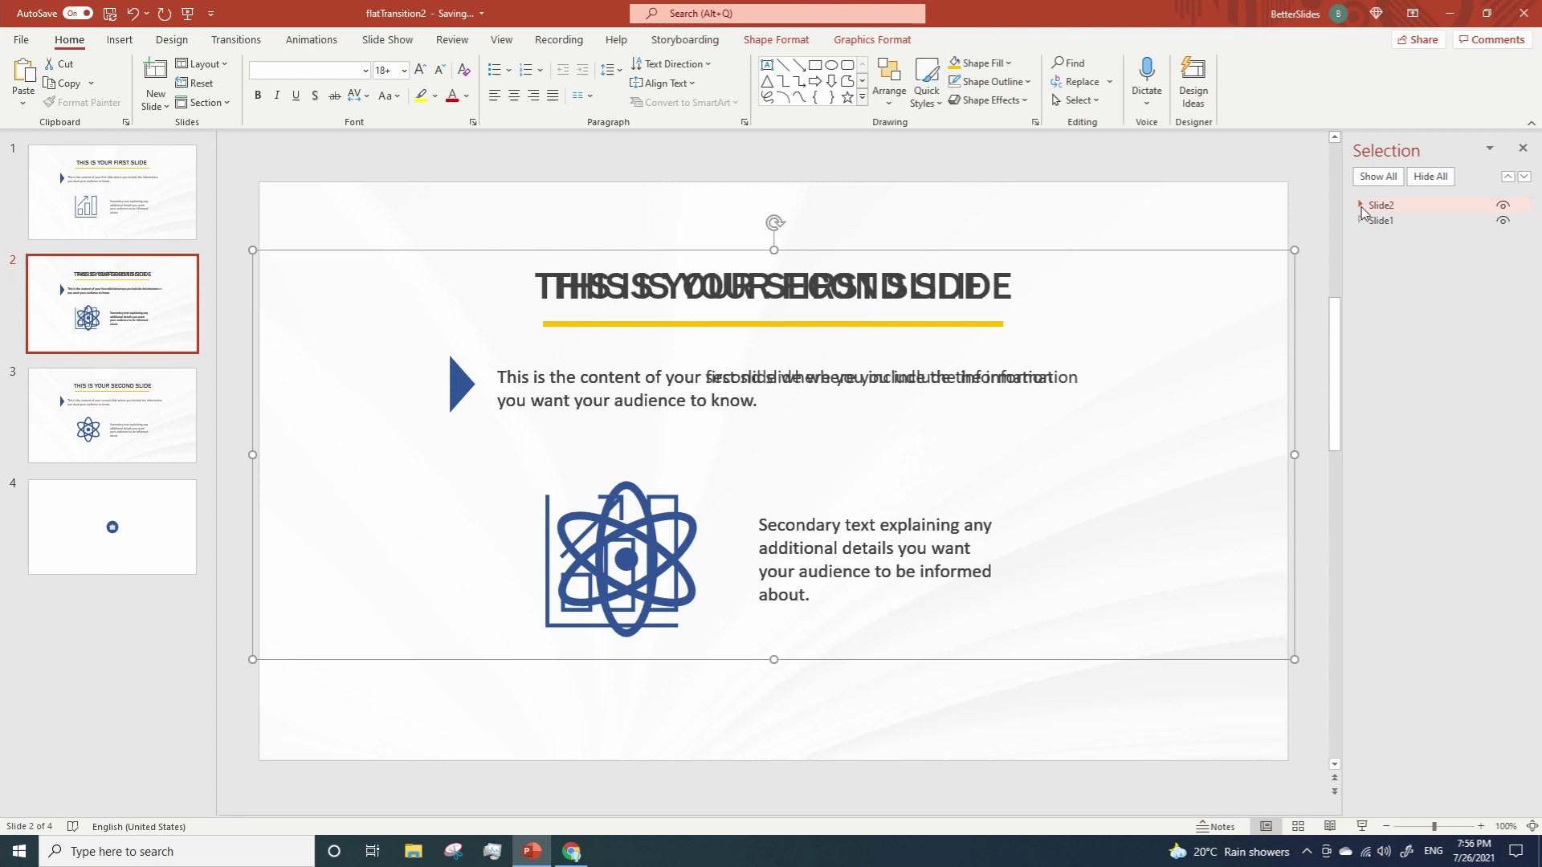
# Draw a full-width 3.75" tall rectangle over the top half and duplicate it onto the bottom half
pyautogui.click(816, 65)
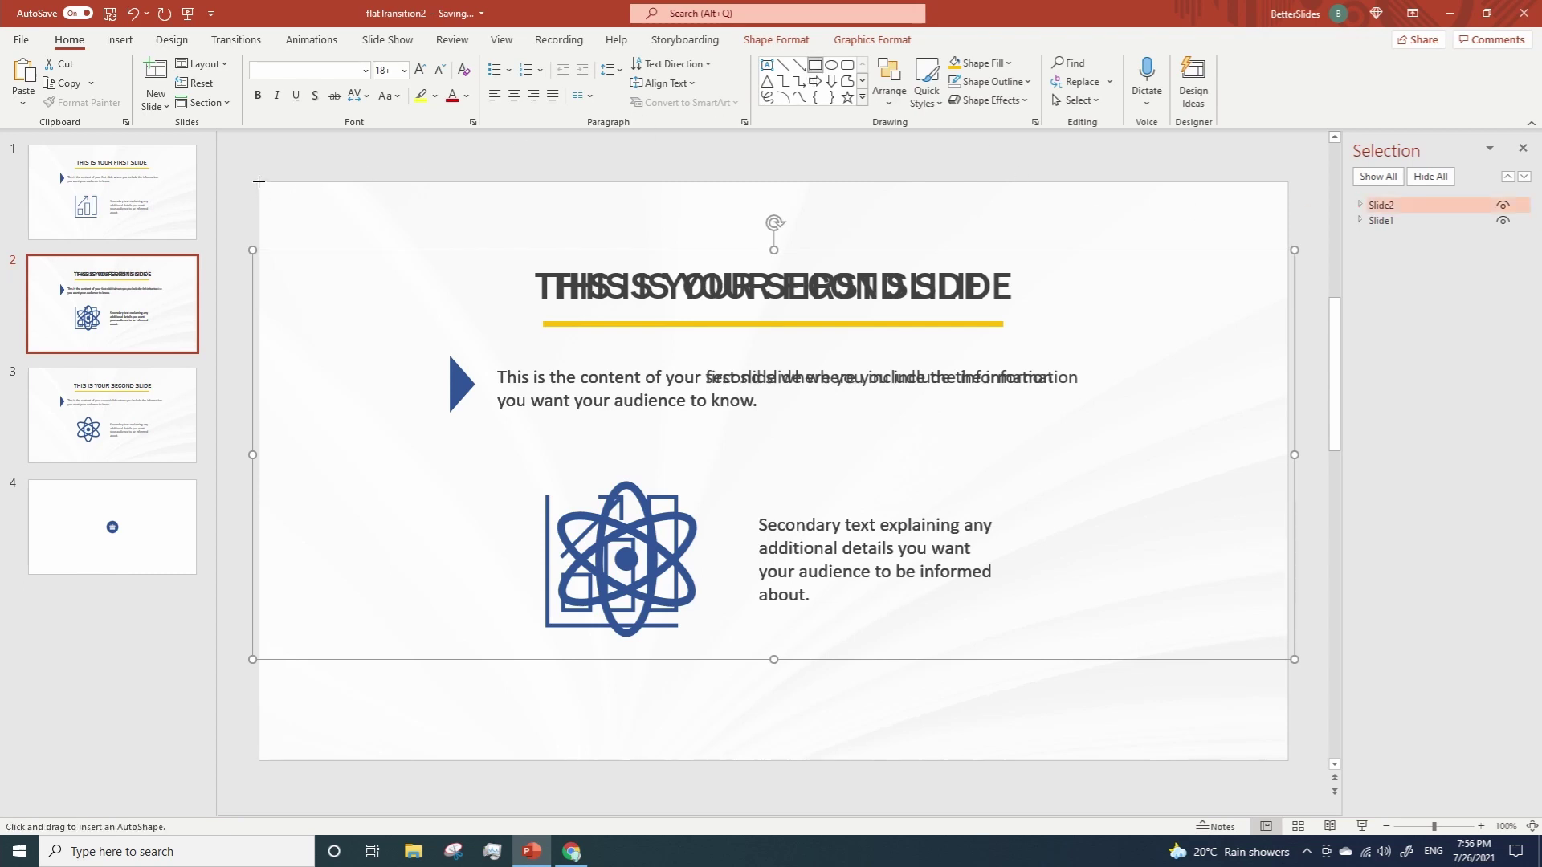
pyautogui.moveTo(259, 182); pyautogui.dragTo(312, 760)
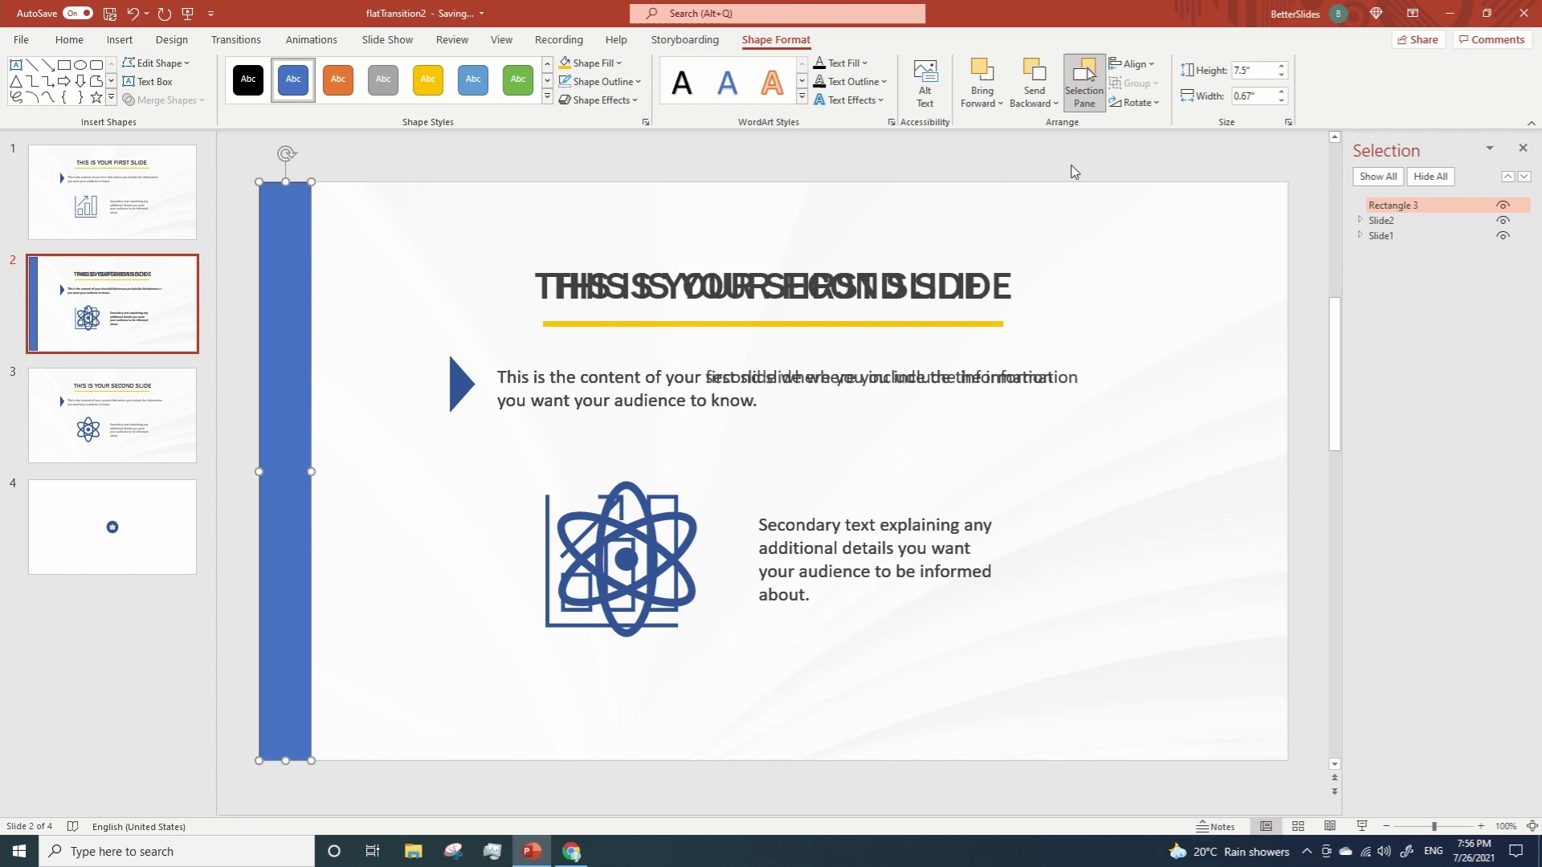
pyautogui.click(1241, 70)
pyautogui.write('3.75')
pyautogui.press('Return')
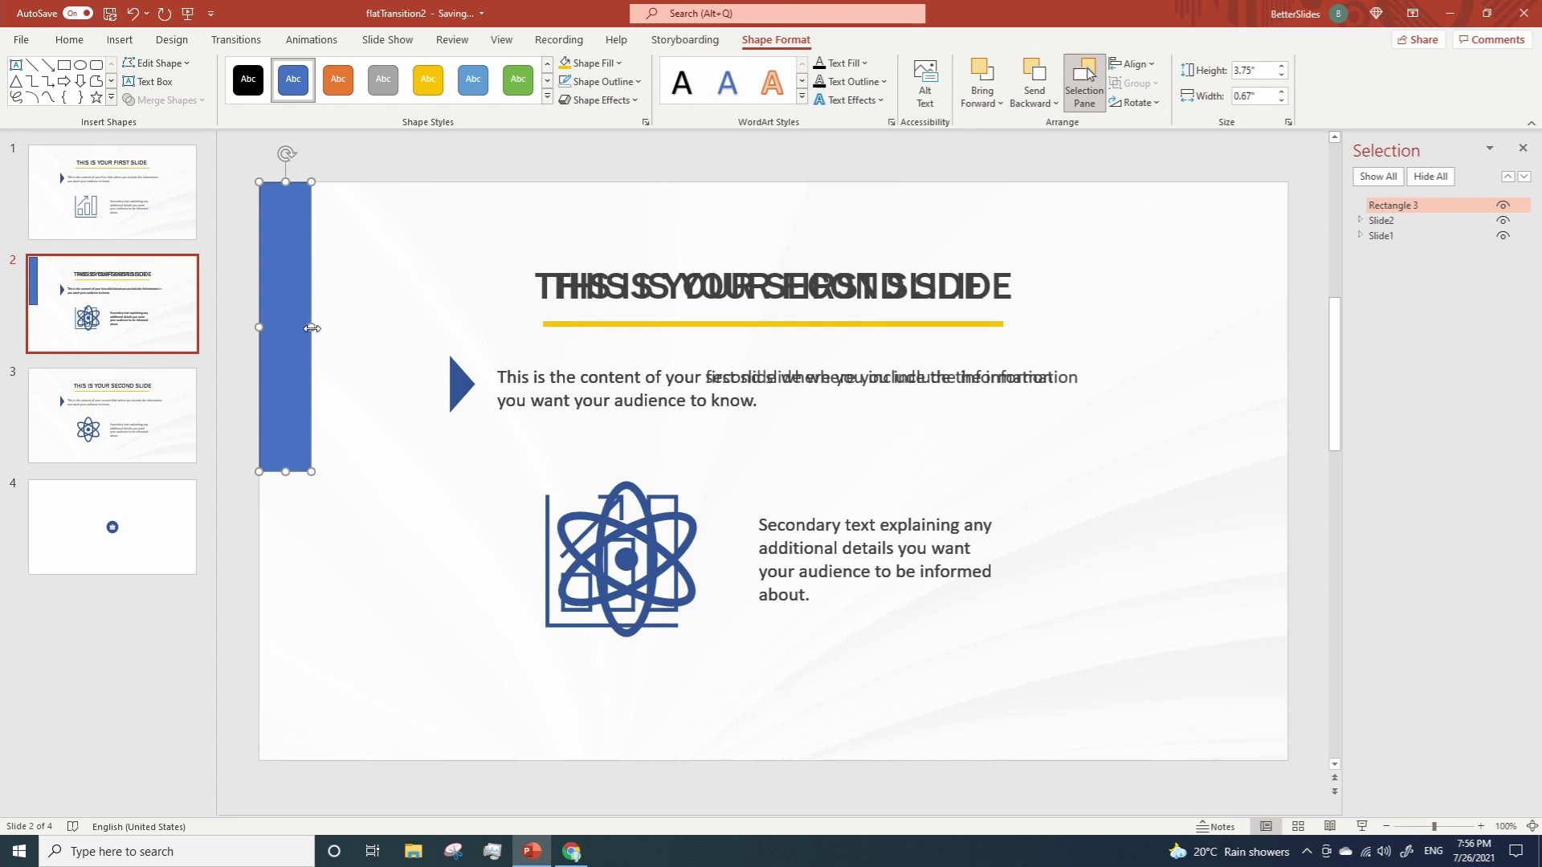
pyautogui.moveTo(313, 327); pyautogui.dragTo(1287, 336)
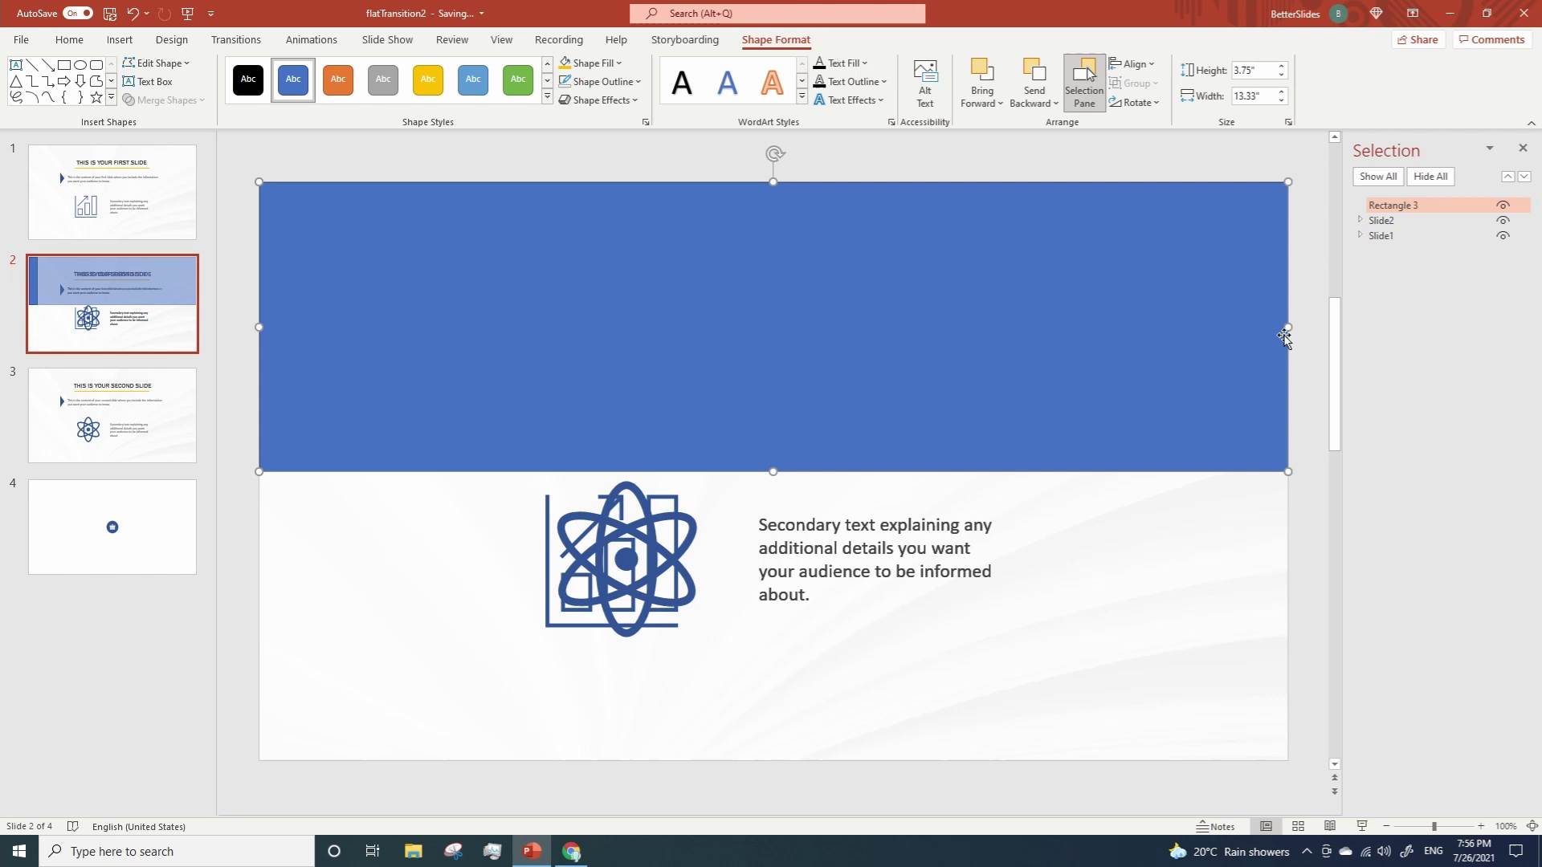
pyautogui.hotkey('ctrl', 'd')
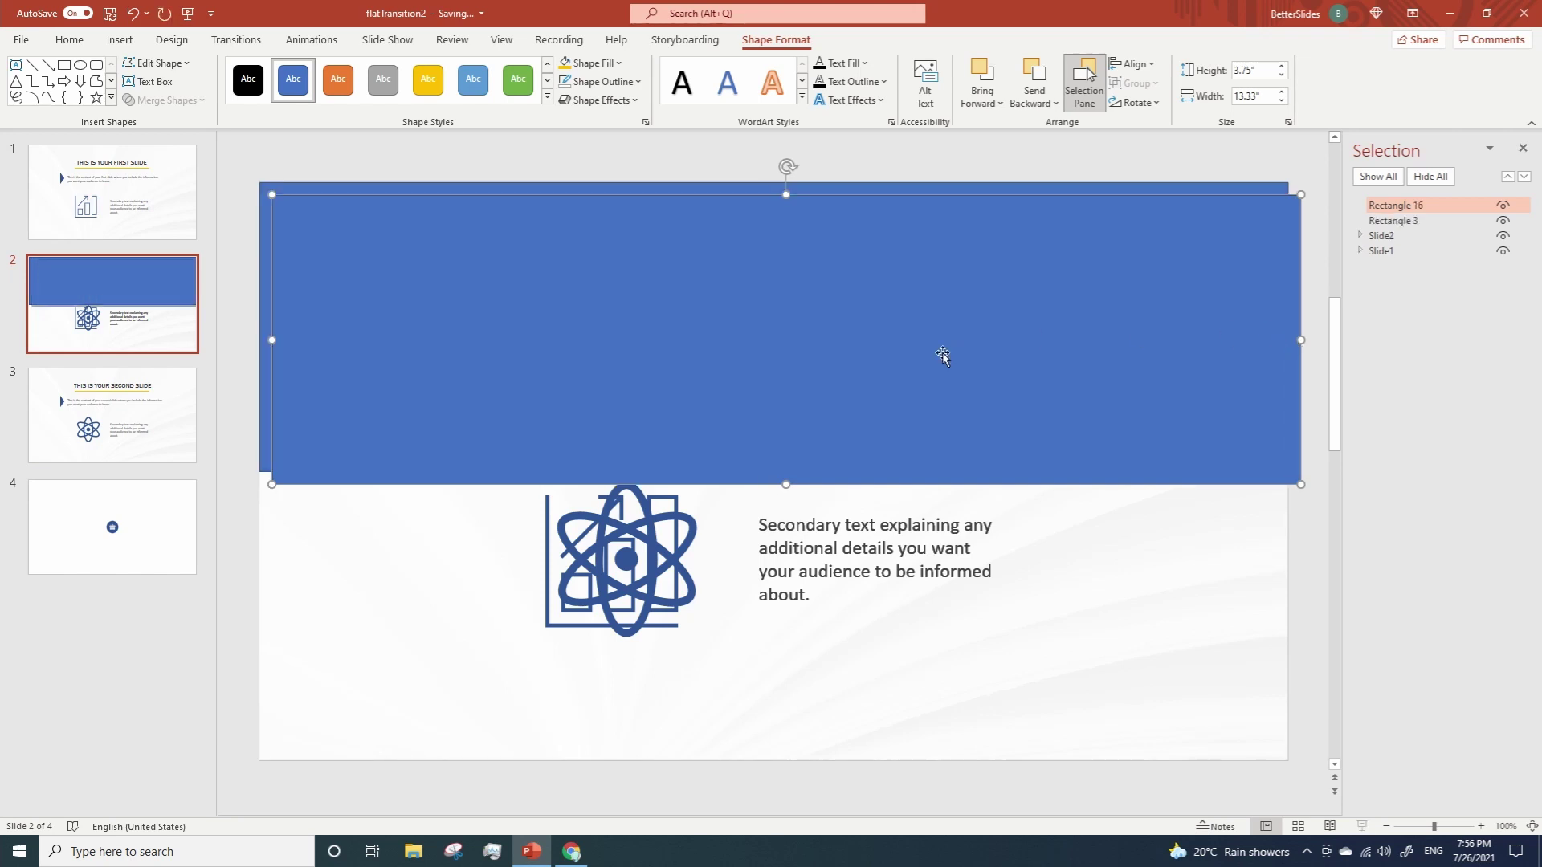
pyautogui.moveTo(939, 354); pyautogui.dragTo(894, 638)
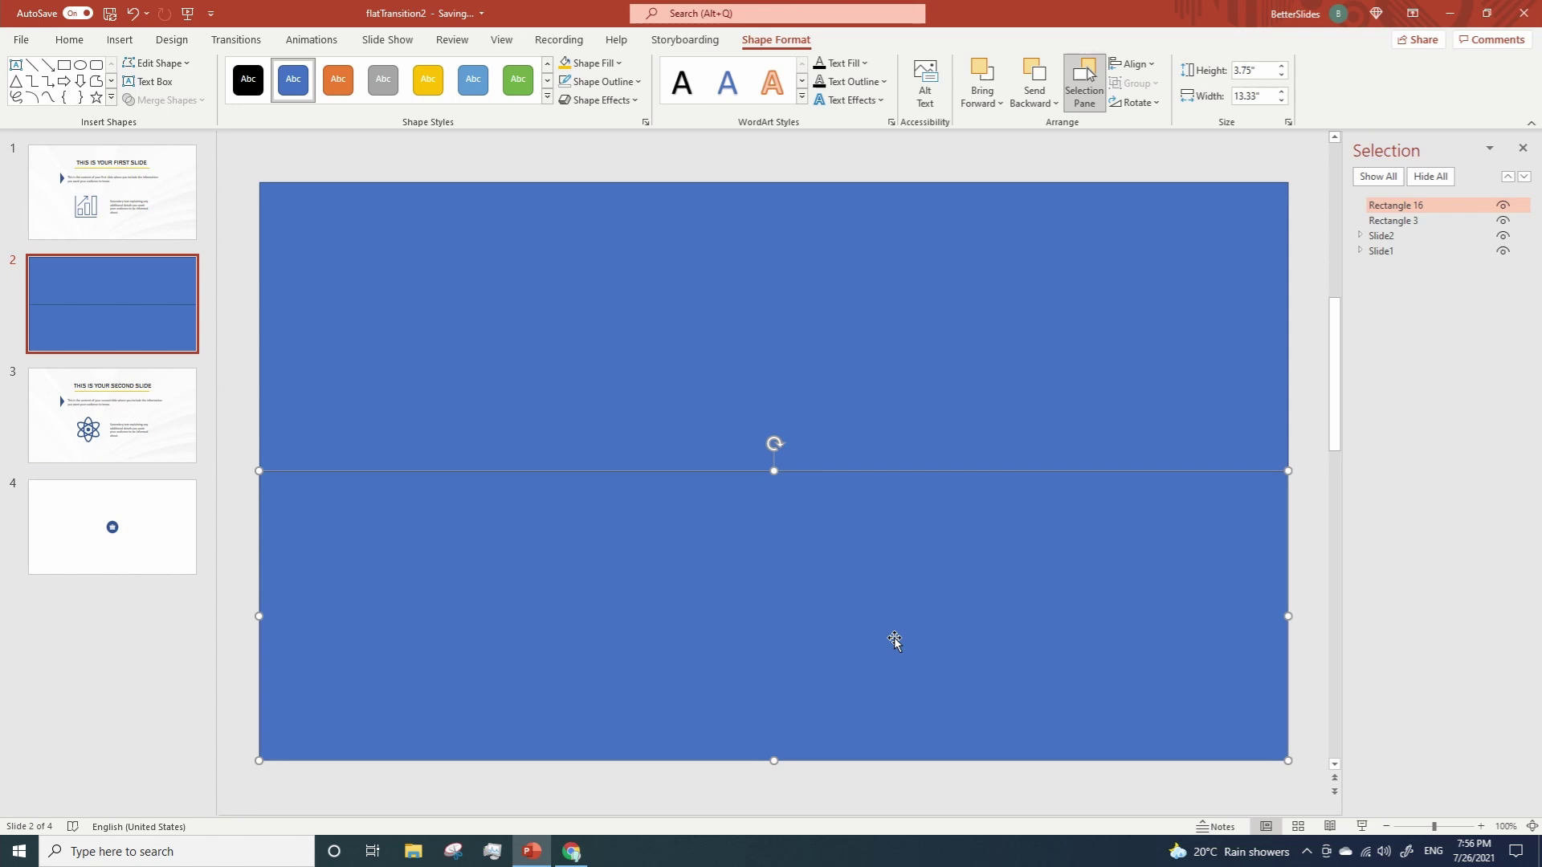
# Rename the bottom rectangle RectDown and the top one RectUp, then select both
pyautogui.doubleClick(1394, 206)
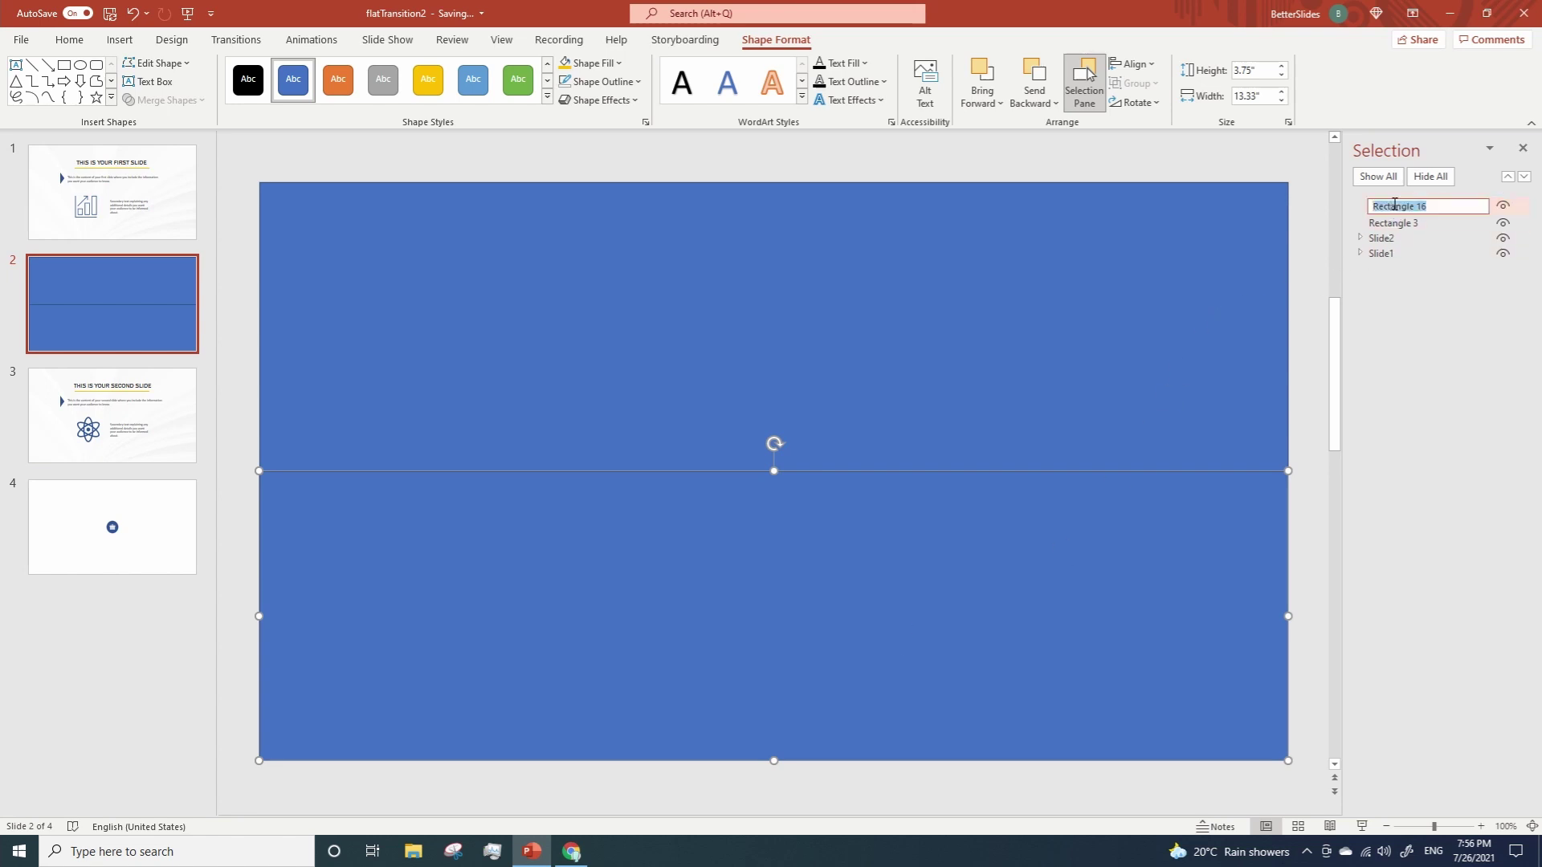
pyautogui.write('RectDown')
pyautogui.press('Return')
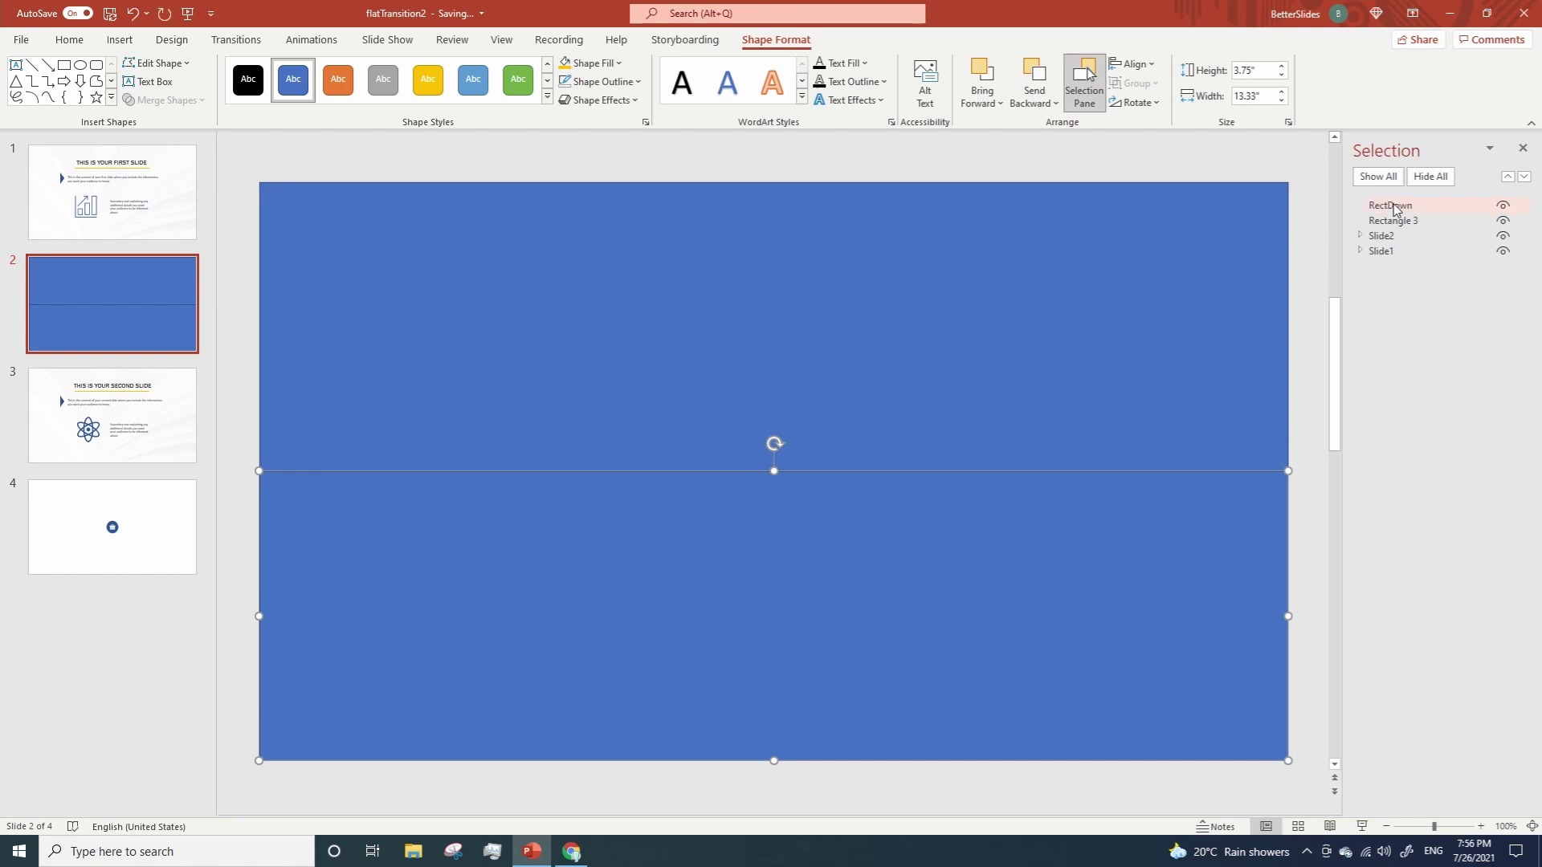
pyautogui.click(1221, 214)
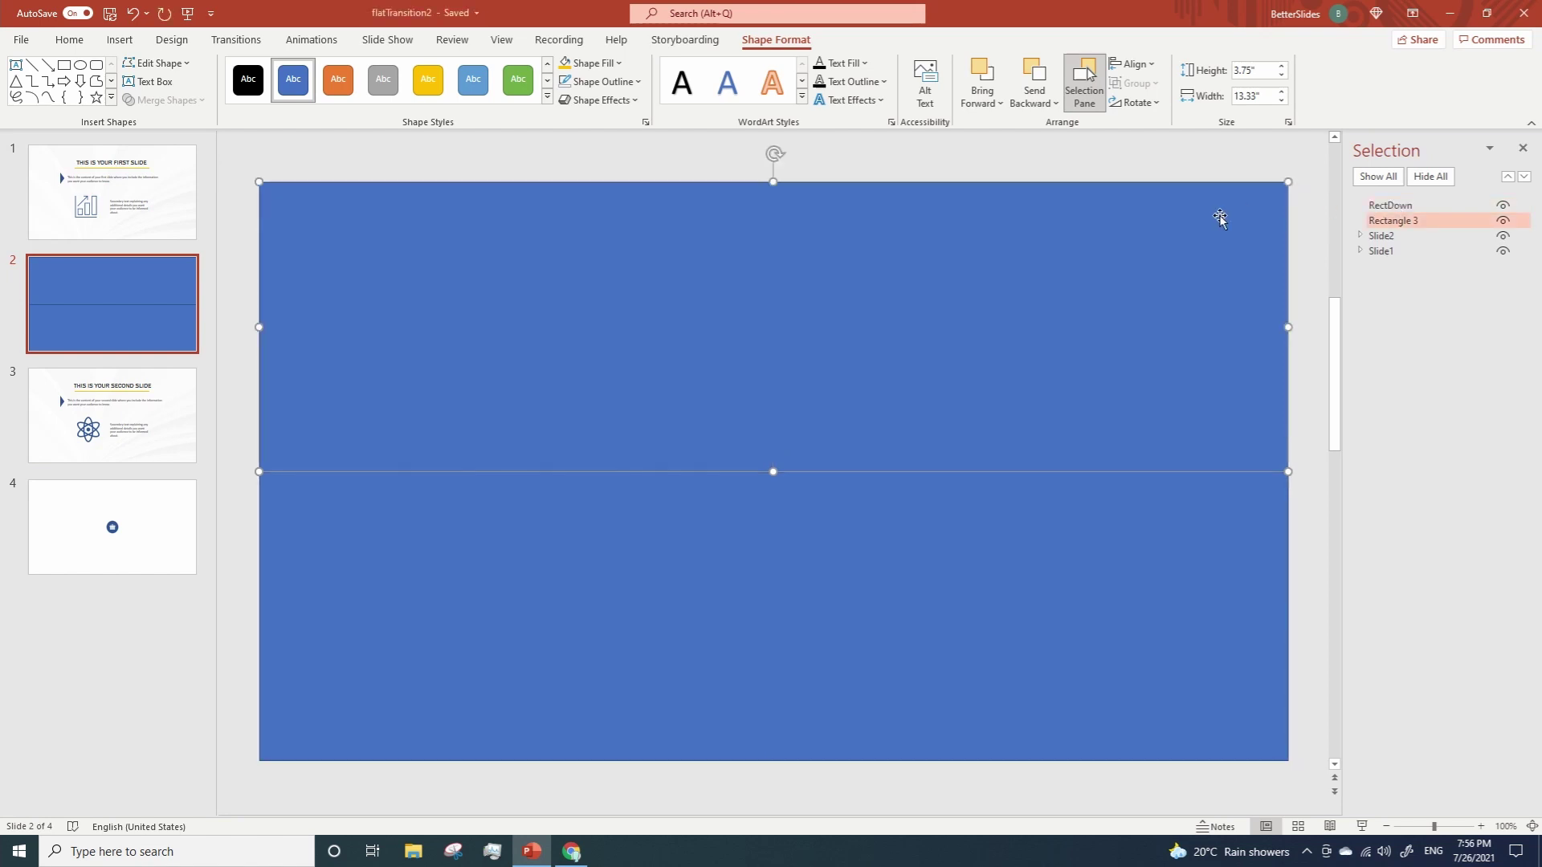
pyautogui.doubleClick(1402, 224)
pyautogui.write('RectUp')
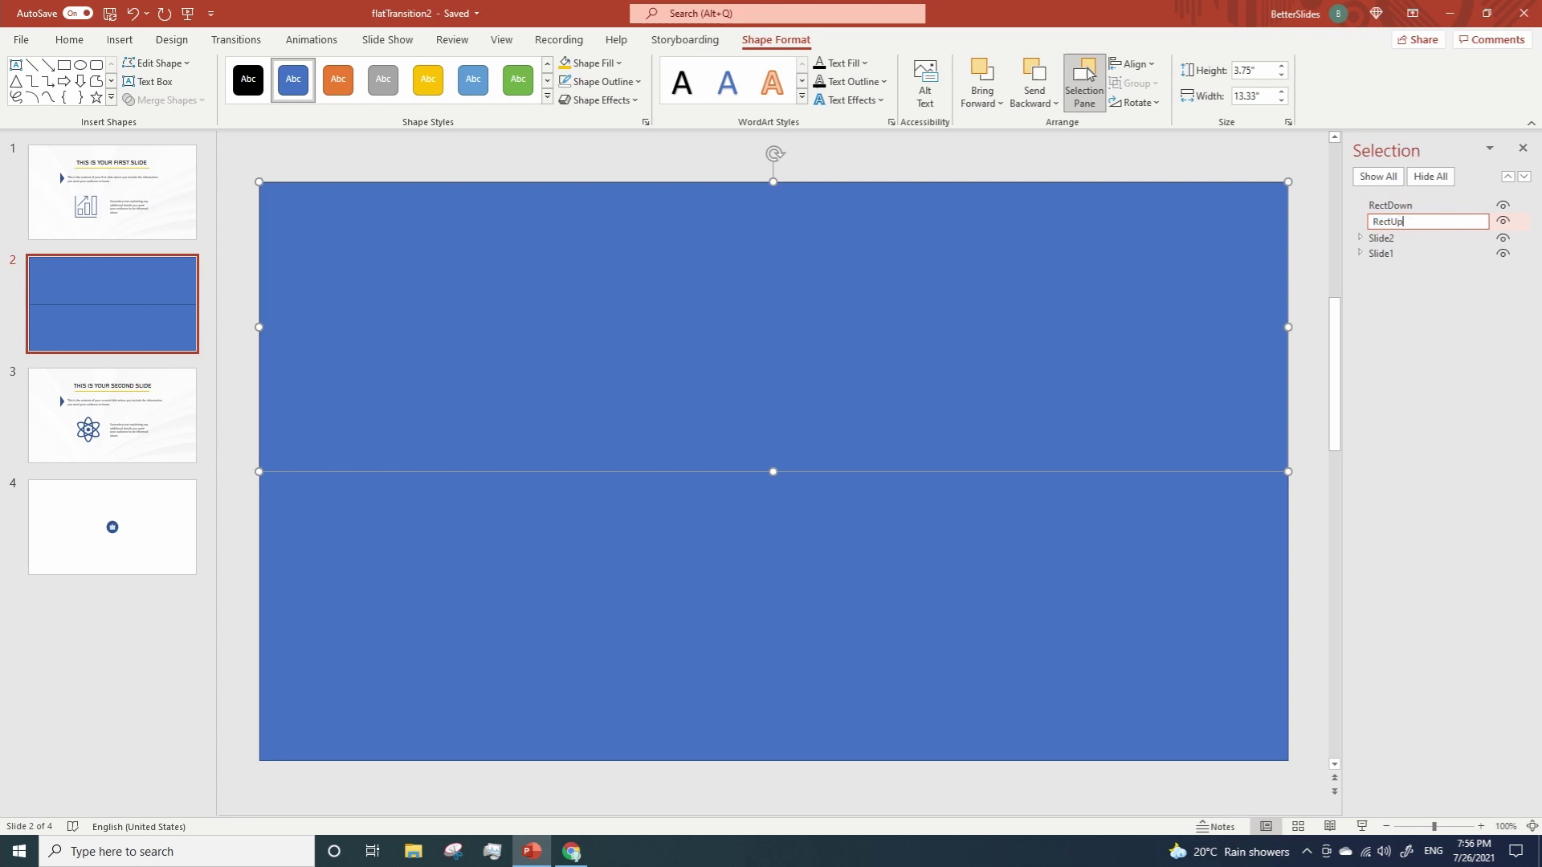
pyautogui.press('Return')
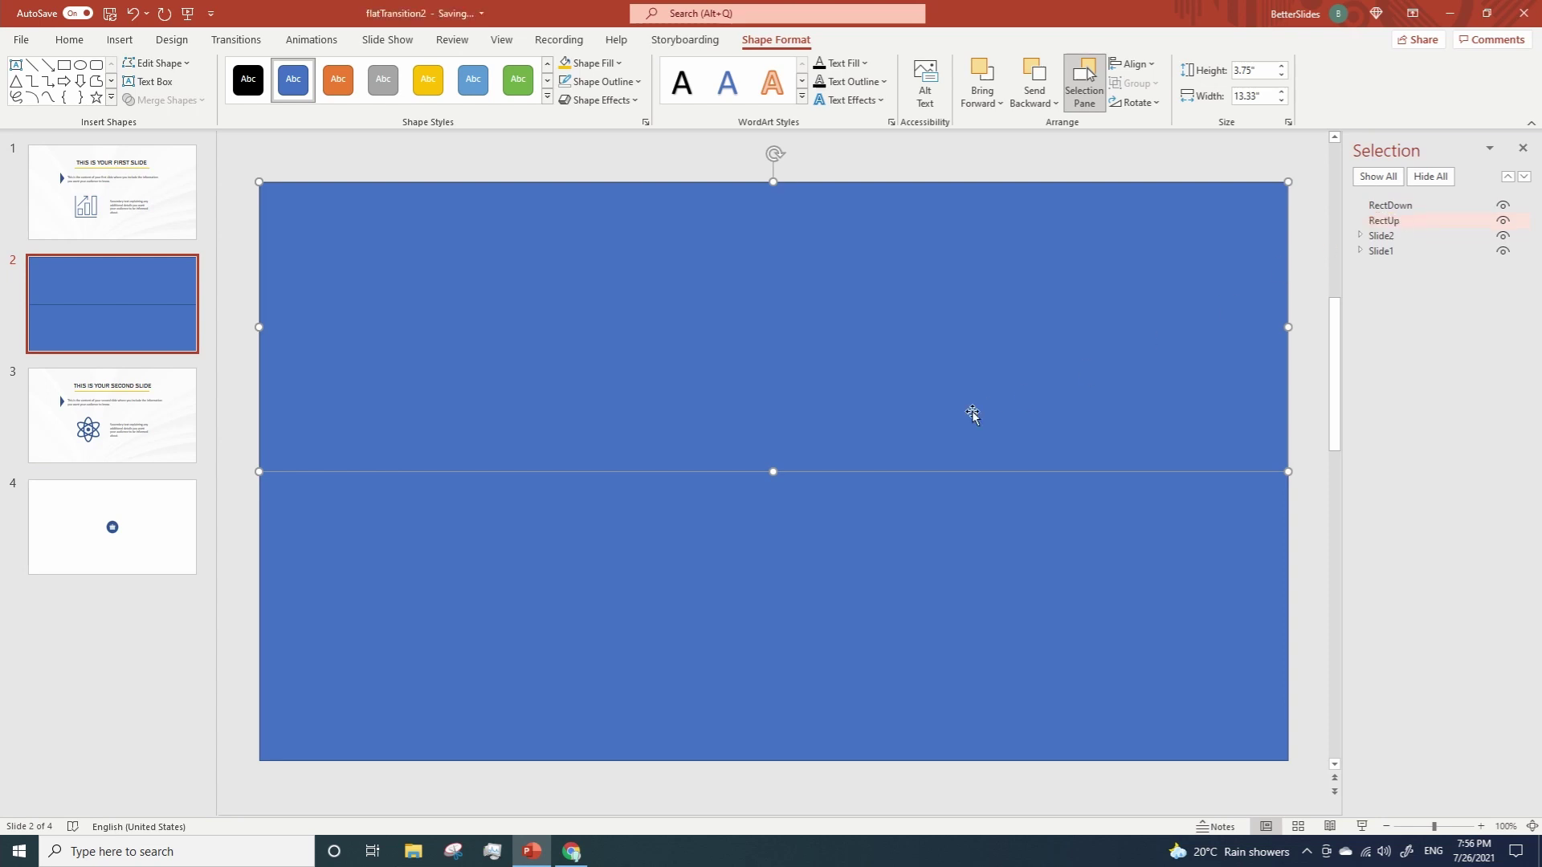
pyautogui.keyDown('shift'); pyautogui.click(773, 521); pyautogui.keyUp('shift')
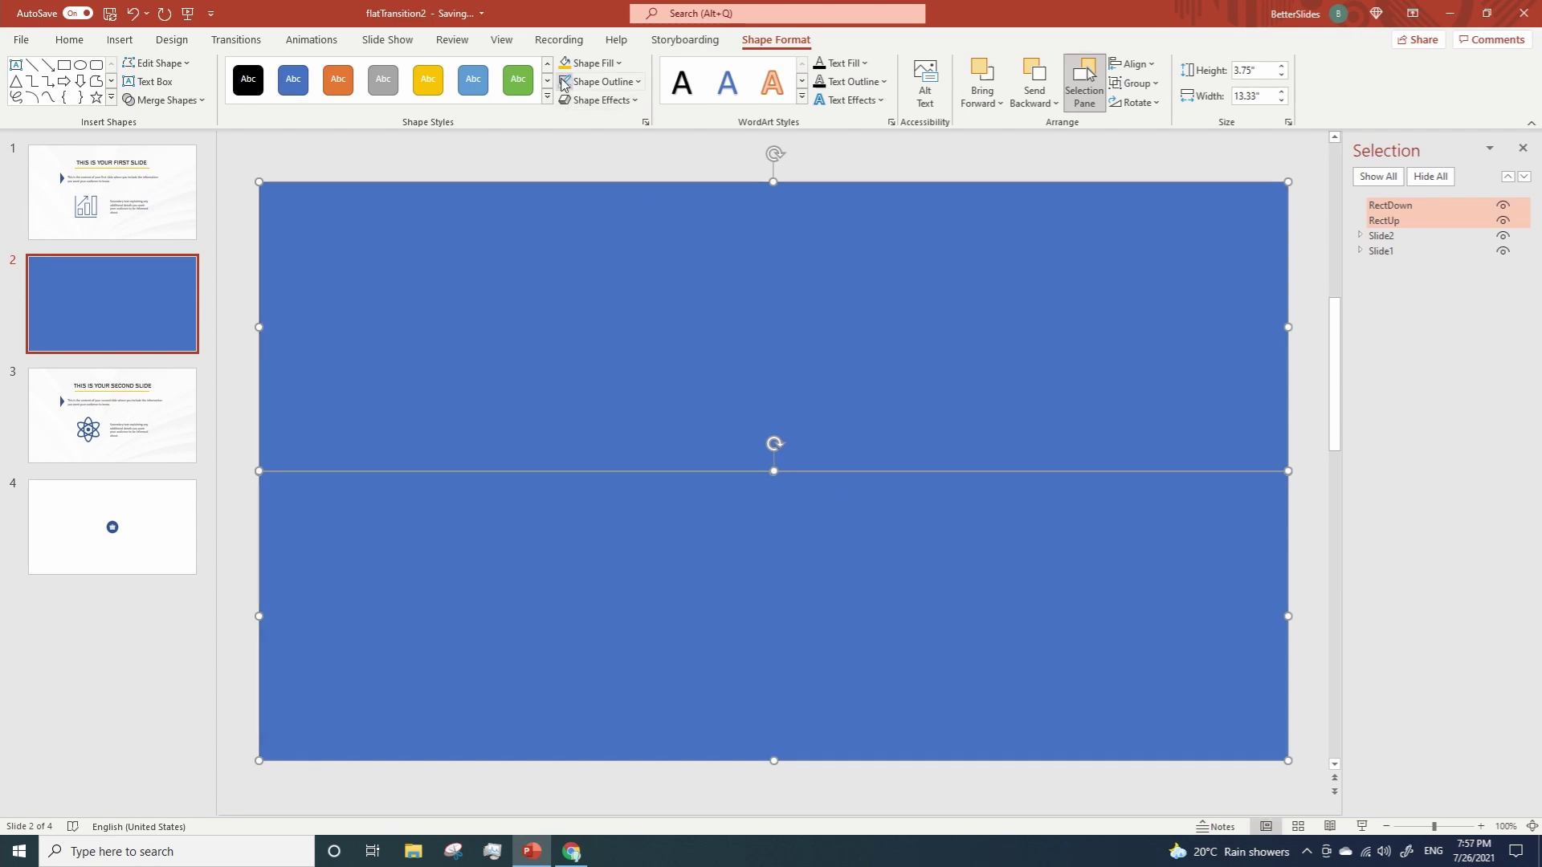
# Paste the crown logo from slide 4 onto slide 2 and name it Logo
pyautogui.click(107, 509)
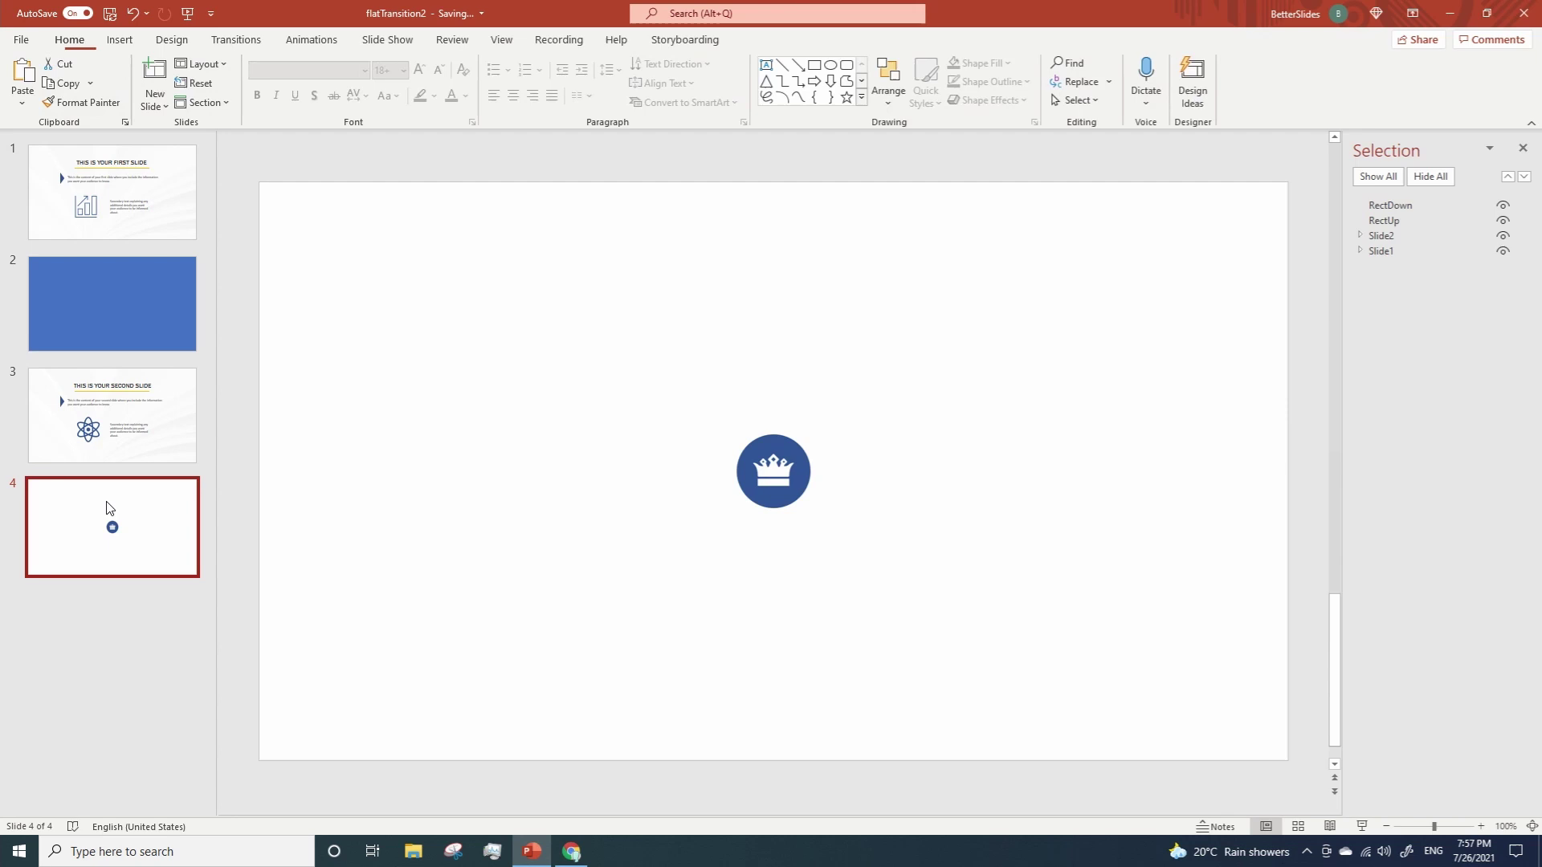
pyautogui.click(753, 482)
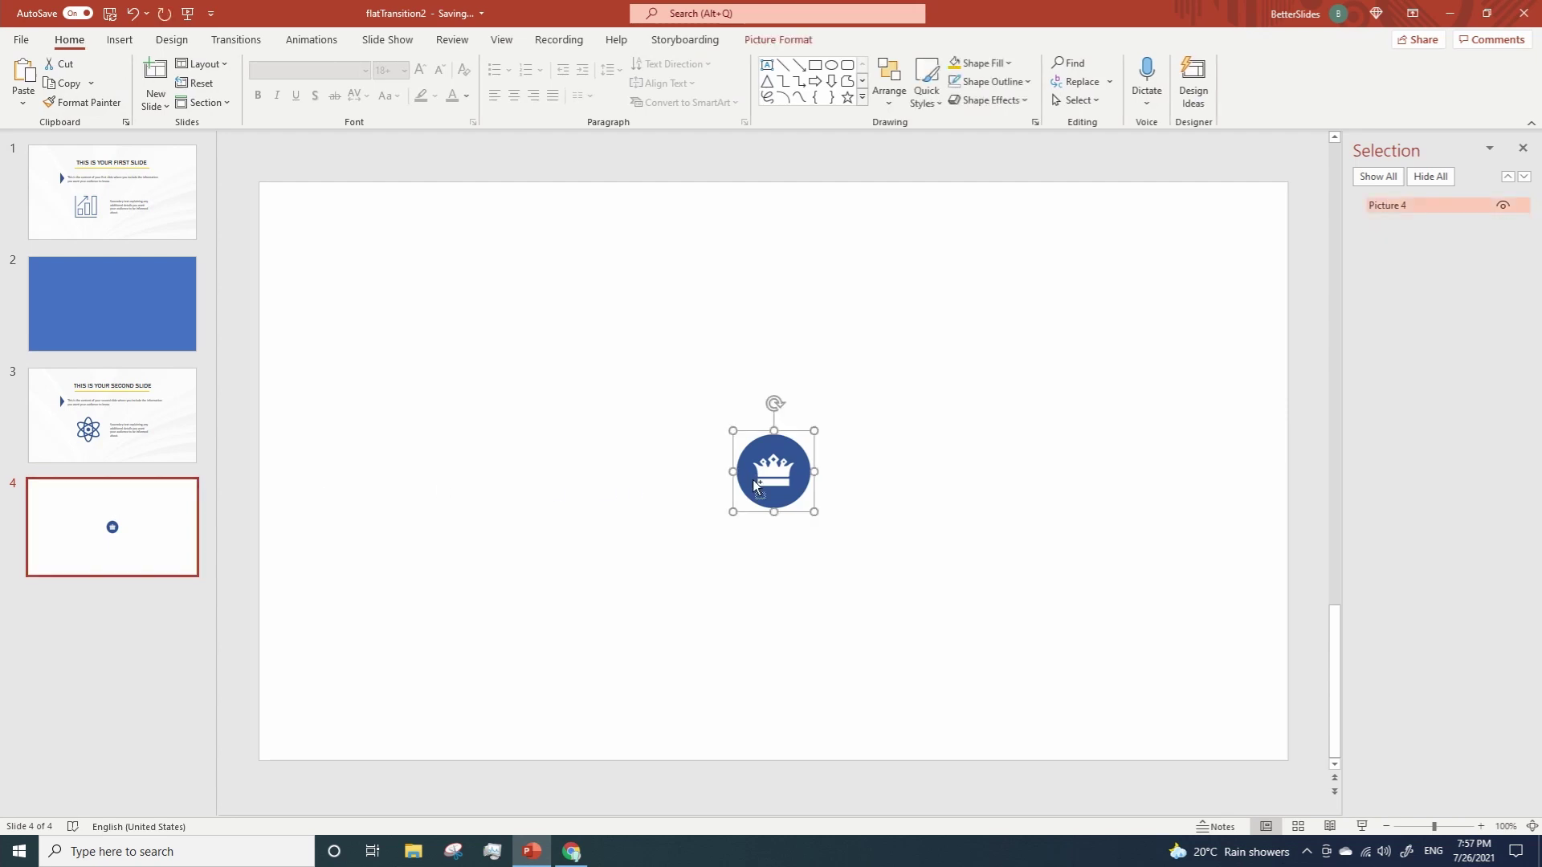
pyautogui.click(113, 326)
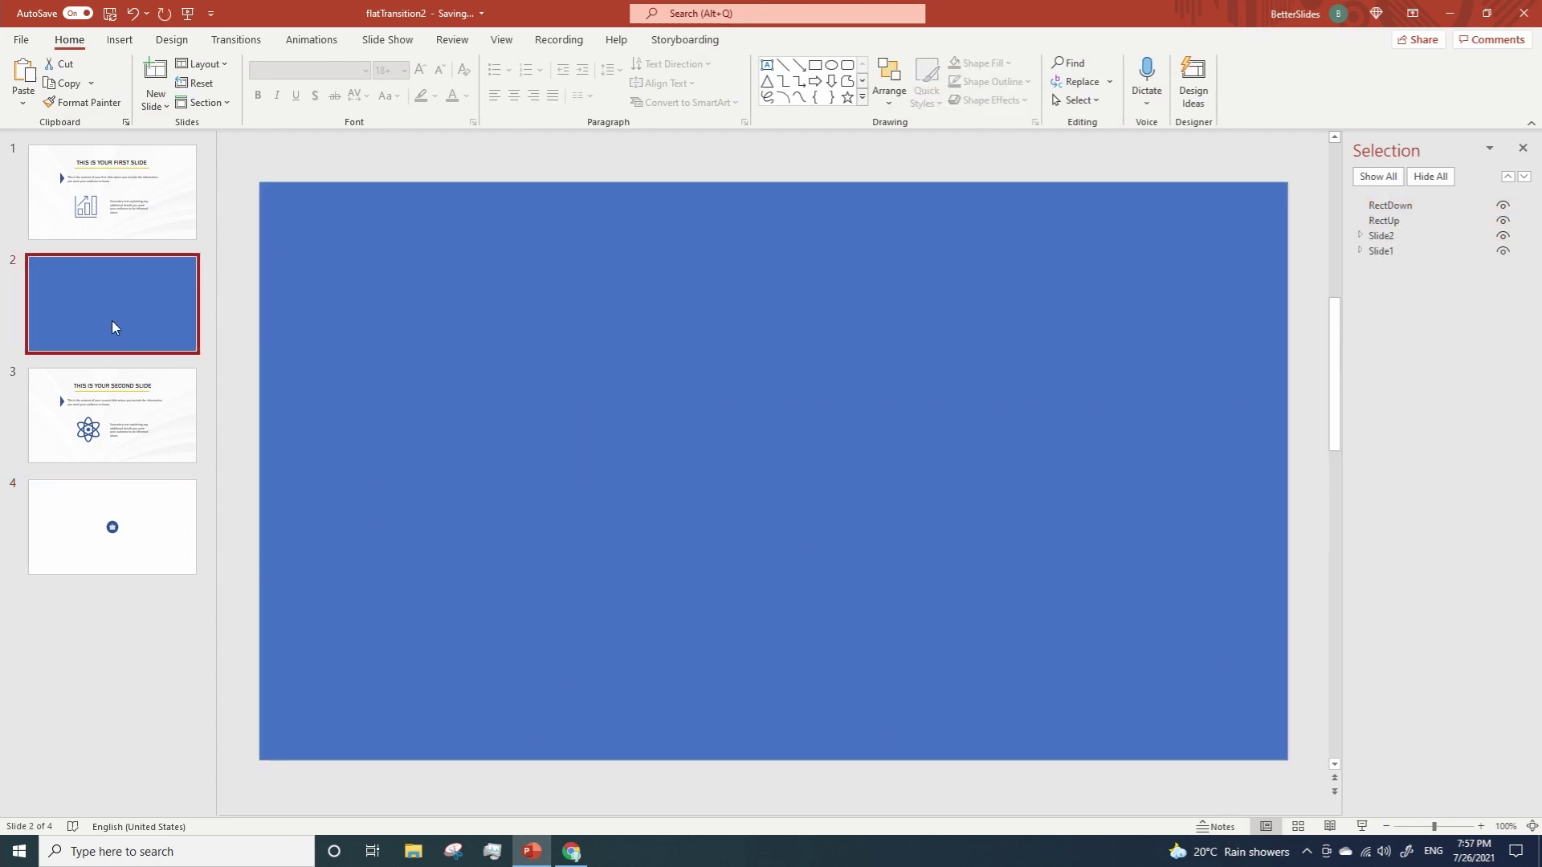
pyautogui.hotkey('ctrl', 'v')
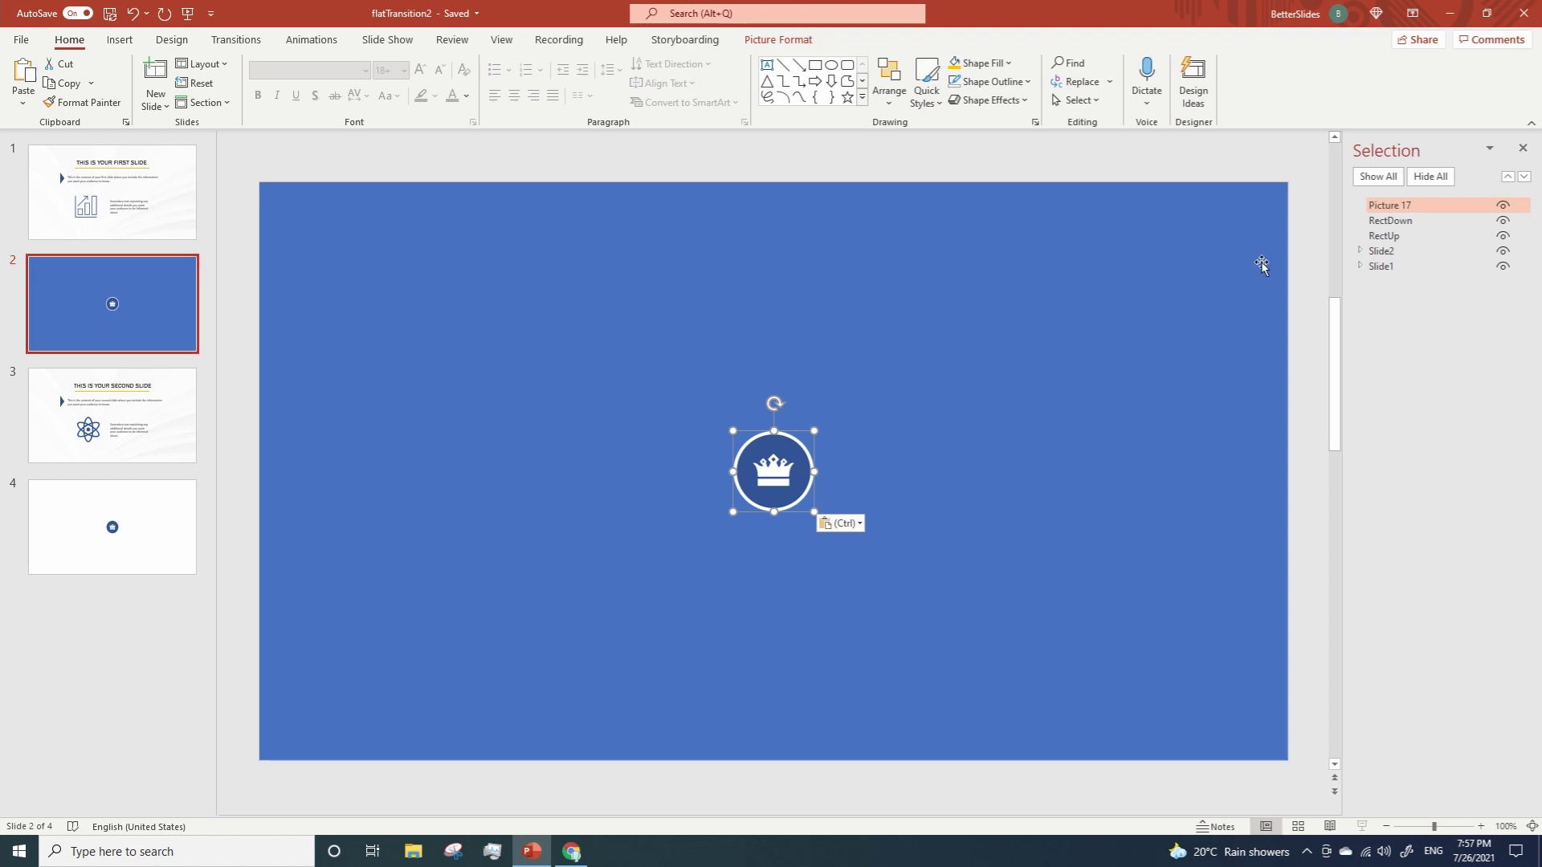
pyautogui.doubleClick(1378, 208)
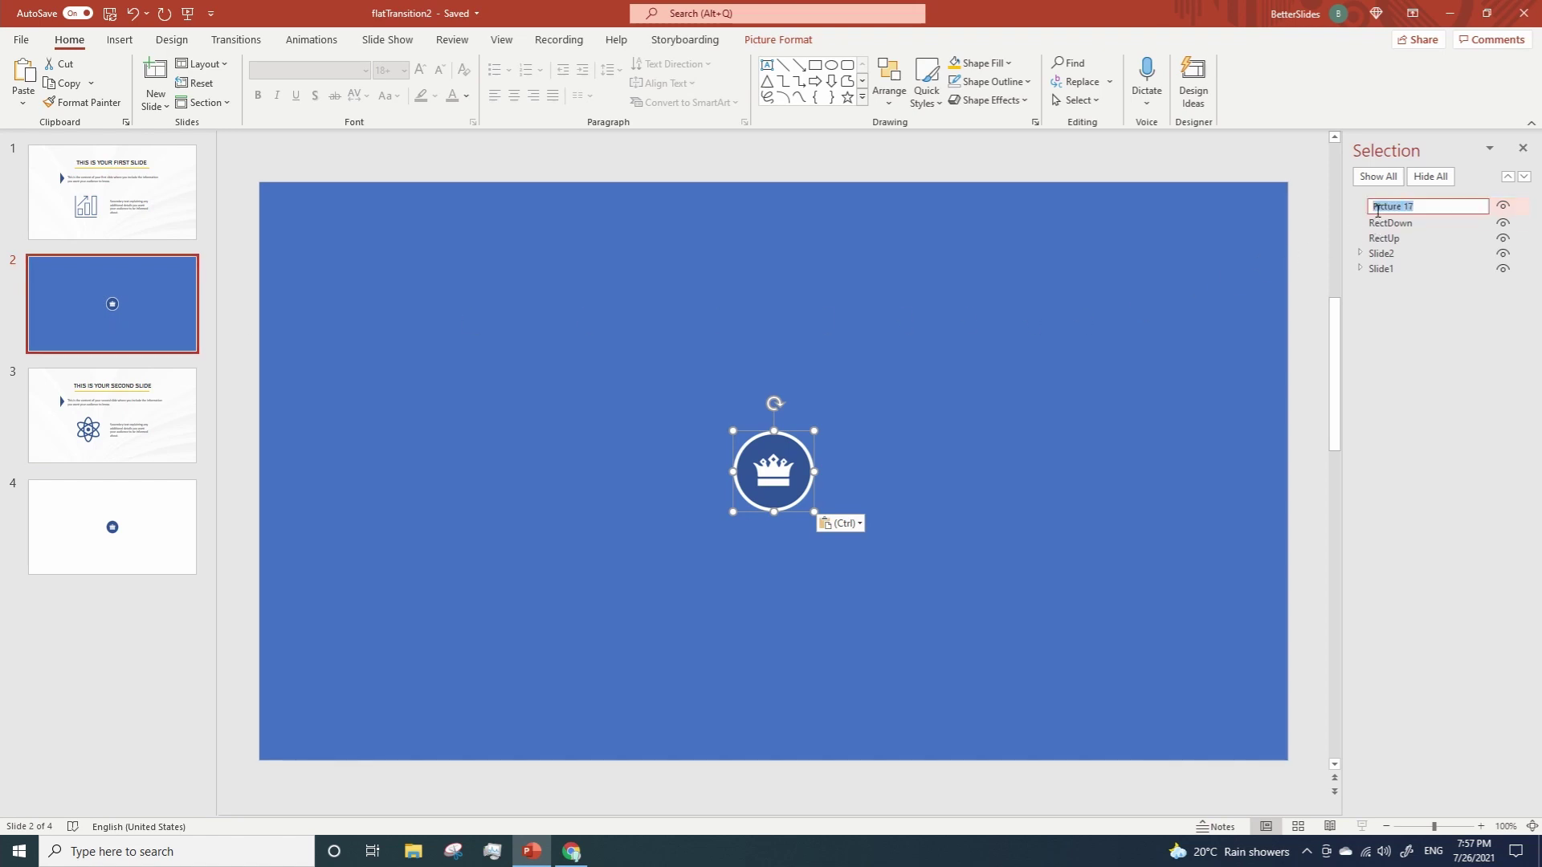
pyautogui.write('Logo')
pyautogui.press('Return')
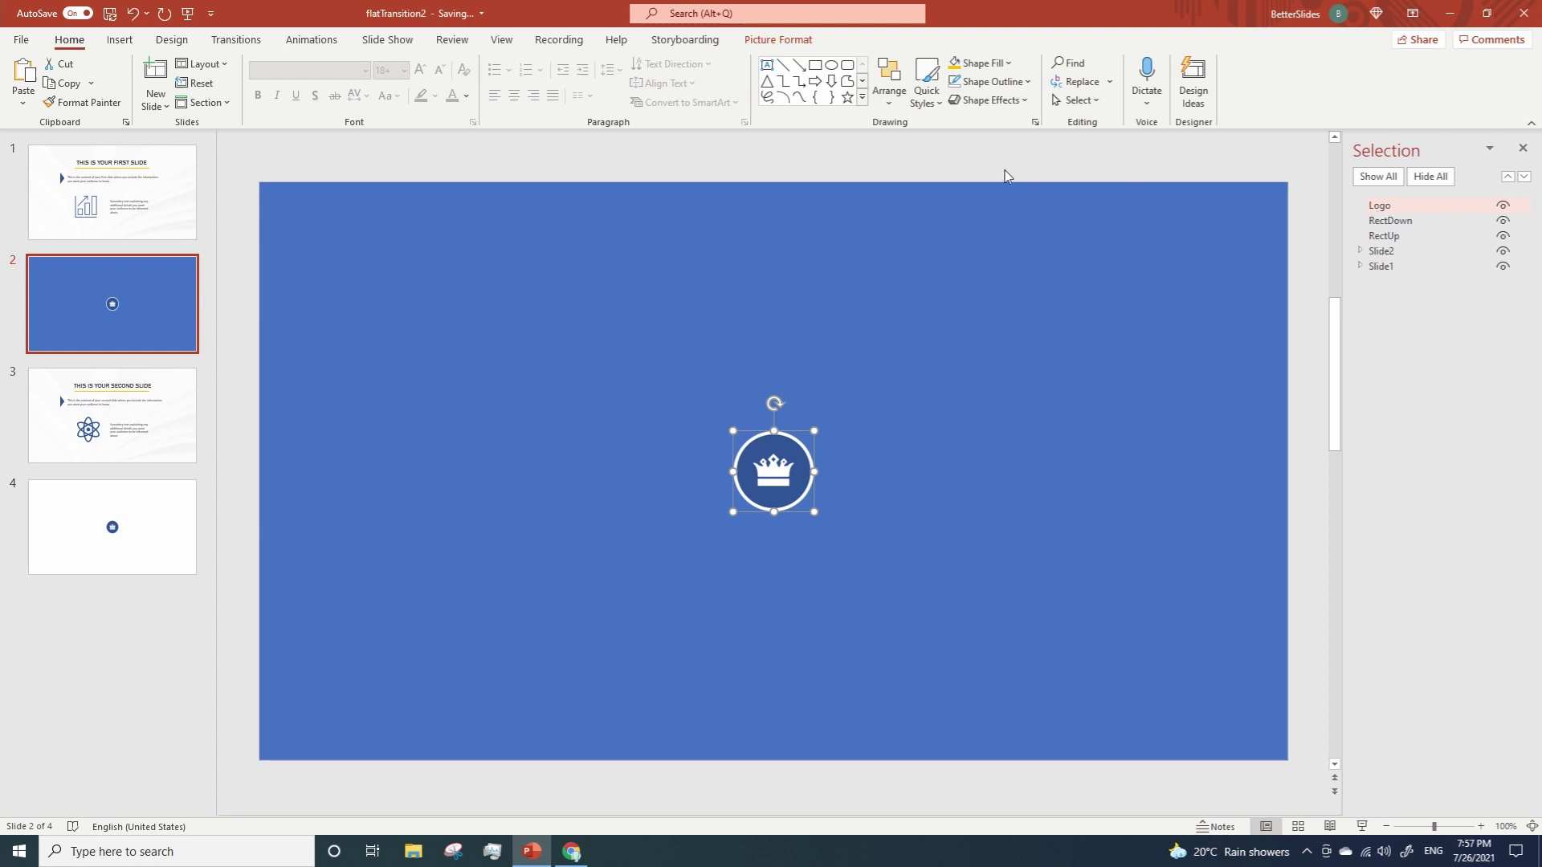
pyautogui.click(816, 65)
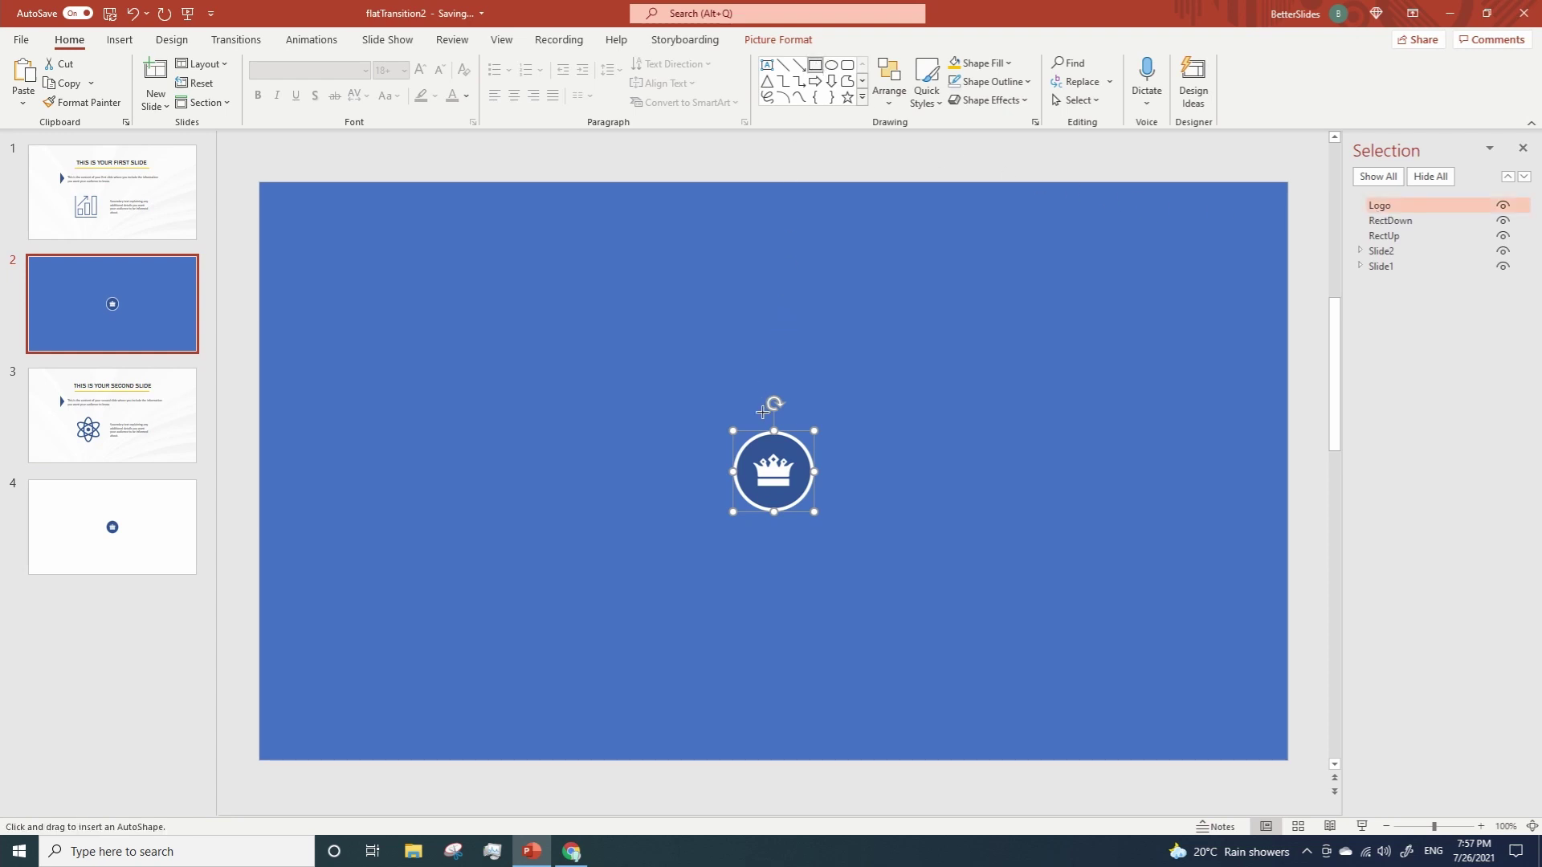
# Draw a thin gold vertical bar through the logo and name it YellowSmall
pyautogui.moveTo(763, 410); pyautogui.dragTo(772, 541)
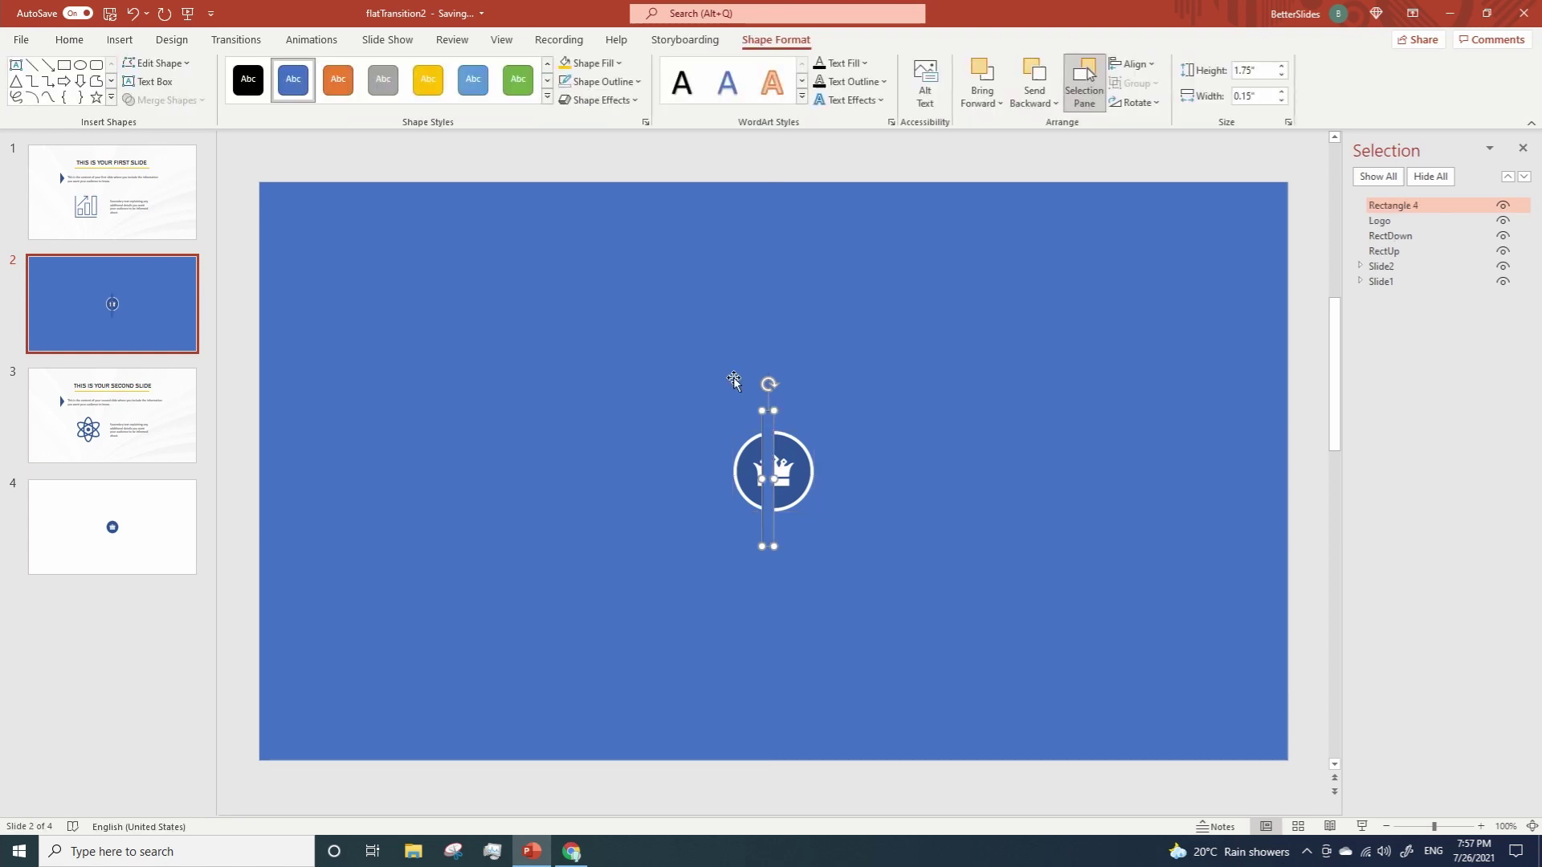
pyautogui.click(594, 65)
pyautogui.click(592, 214)
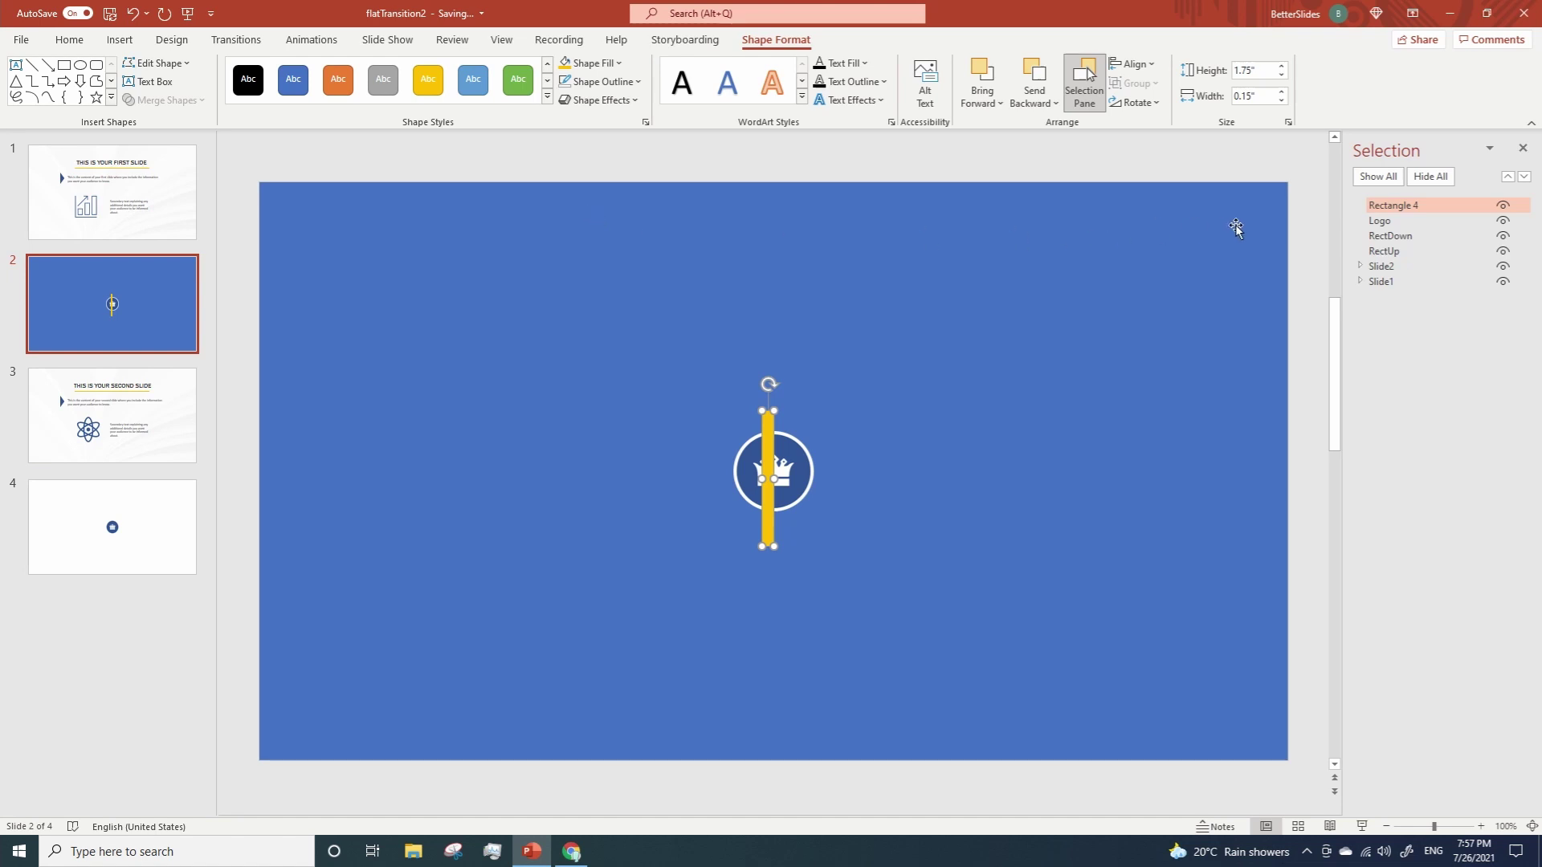
pyautogui.click(1382, 211)
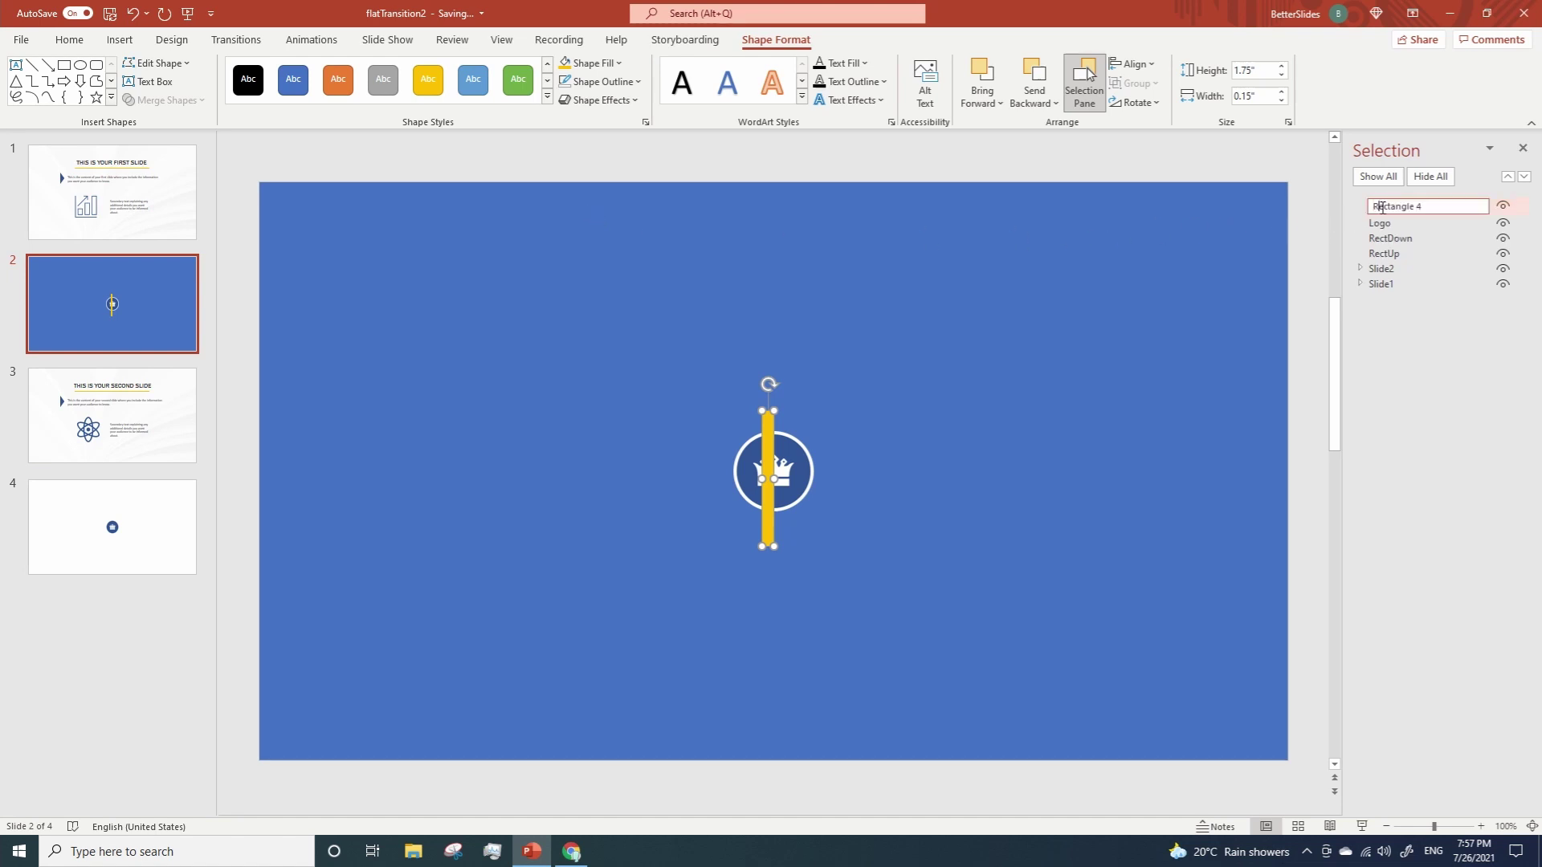
pyautogui.doubleClick(1382, 207)
pyautogui.write('YellowSmall')
pyautogui.press('Return')
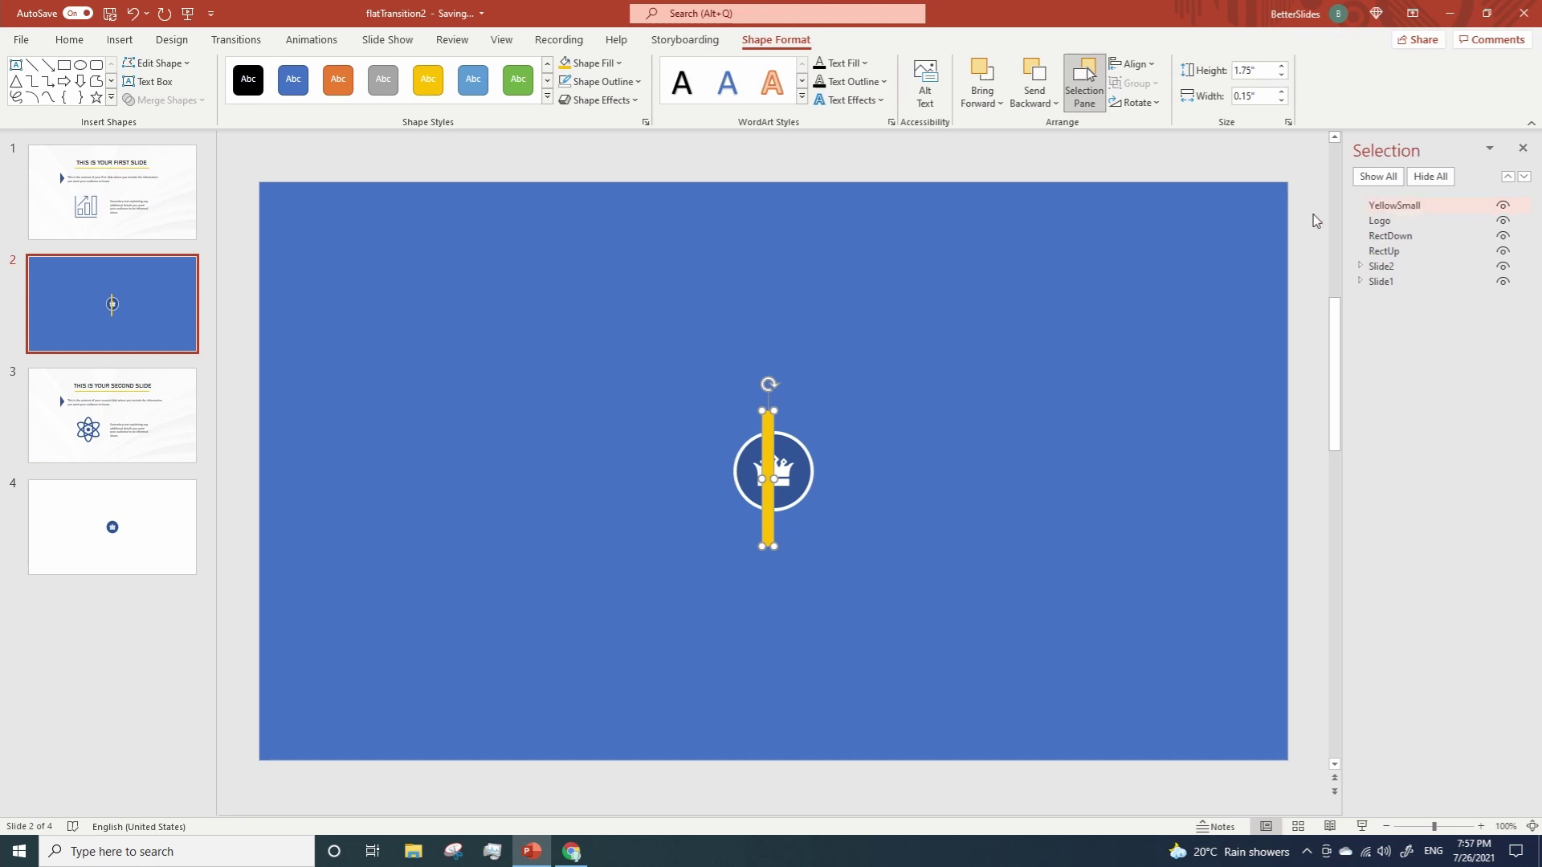
# Duplicate the yellow bar and rotate the copy toward horizontal
pyautogui.click(768, 432)
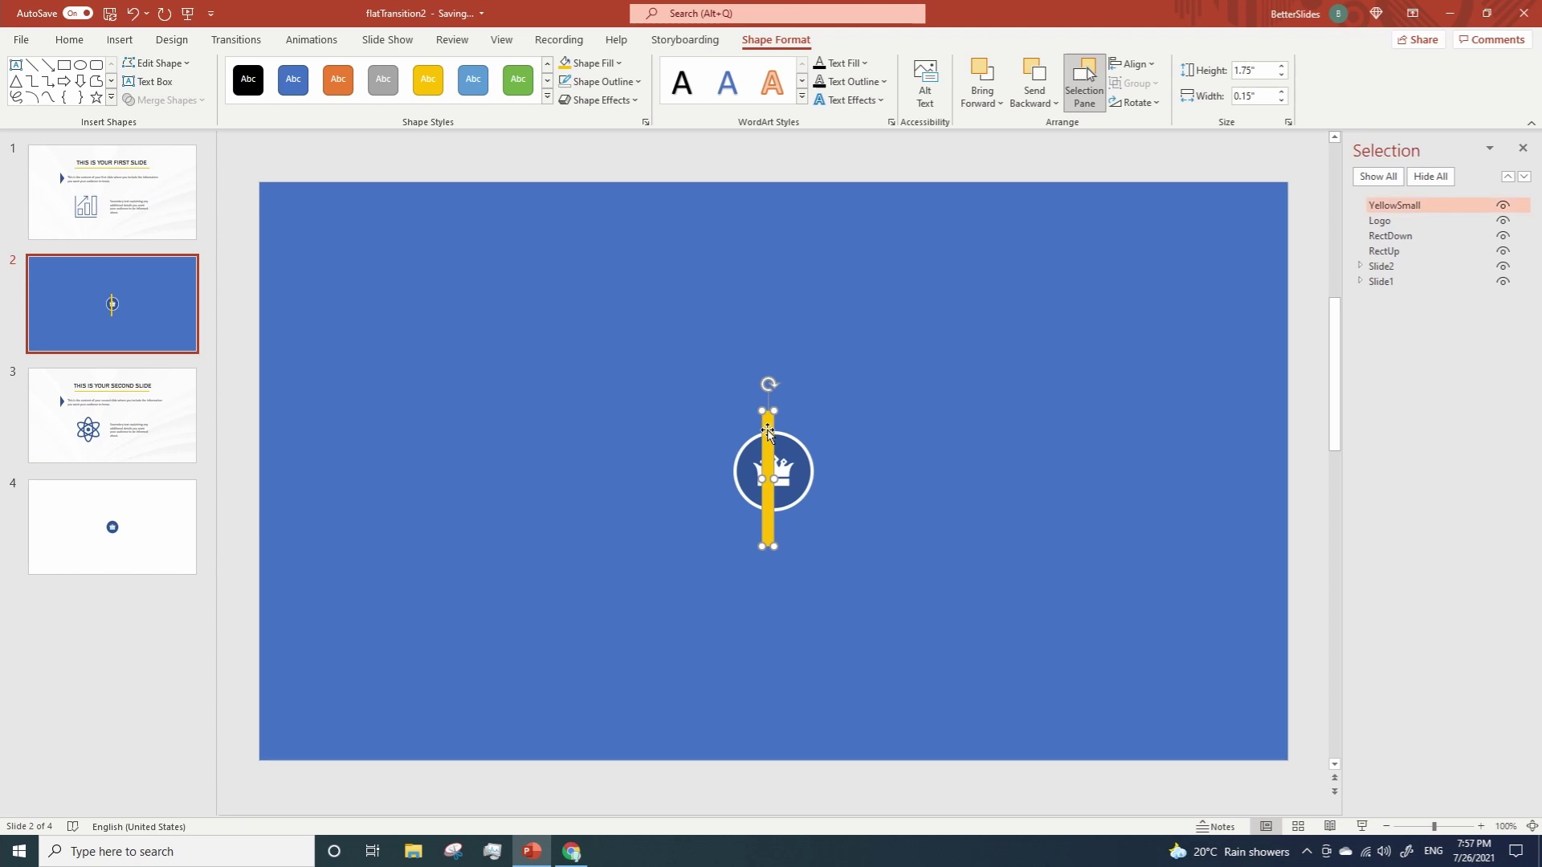
pyautogui.hotkey('ctrl', 'd')
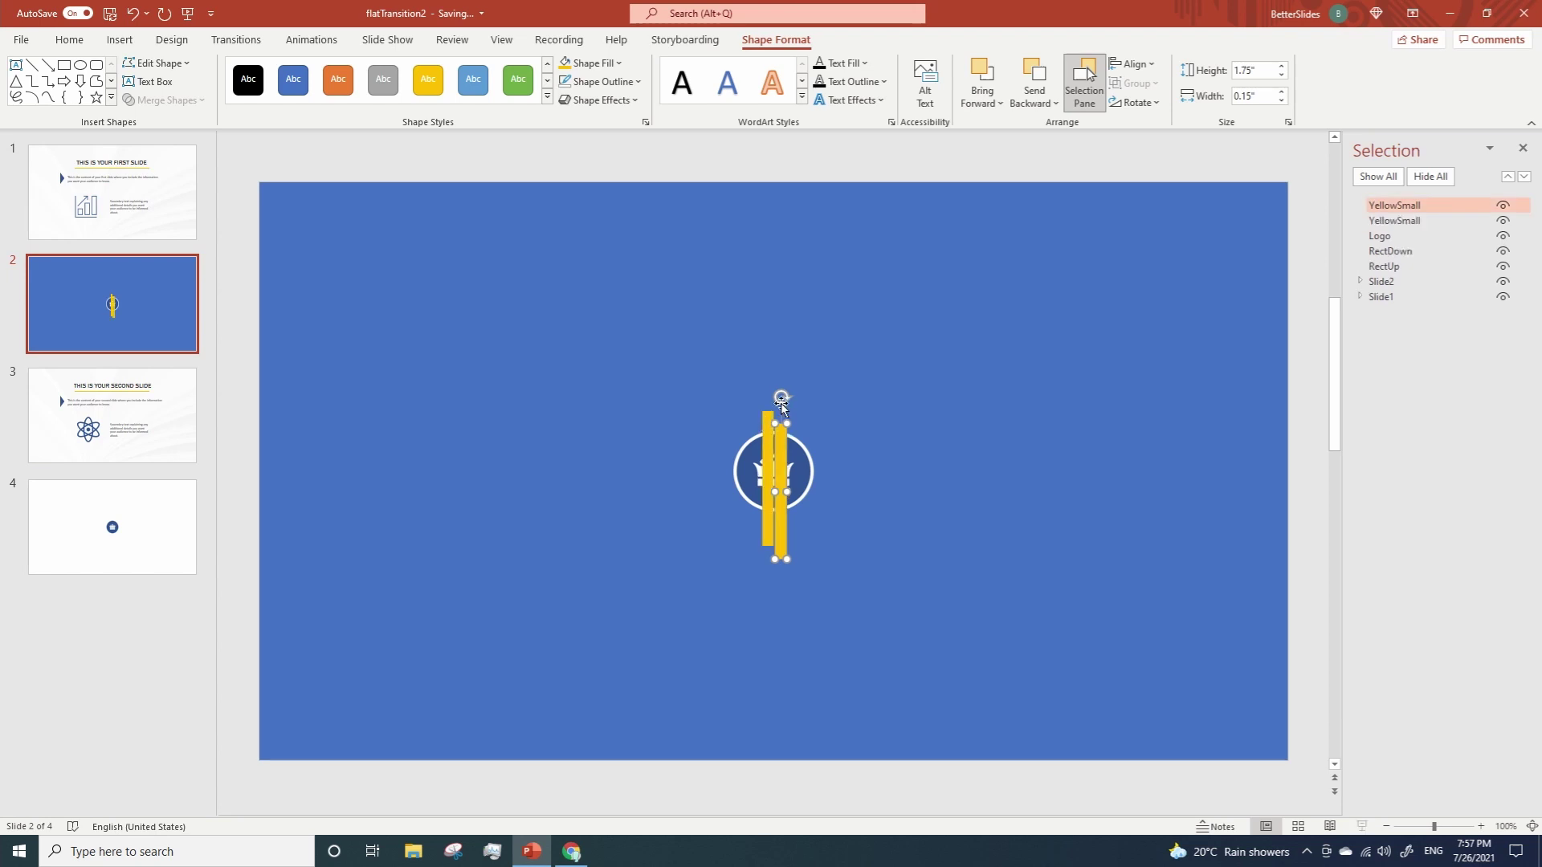
pyautogui.moveTo(785, 403); pyautogui.dragTo(851, 491)
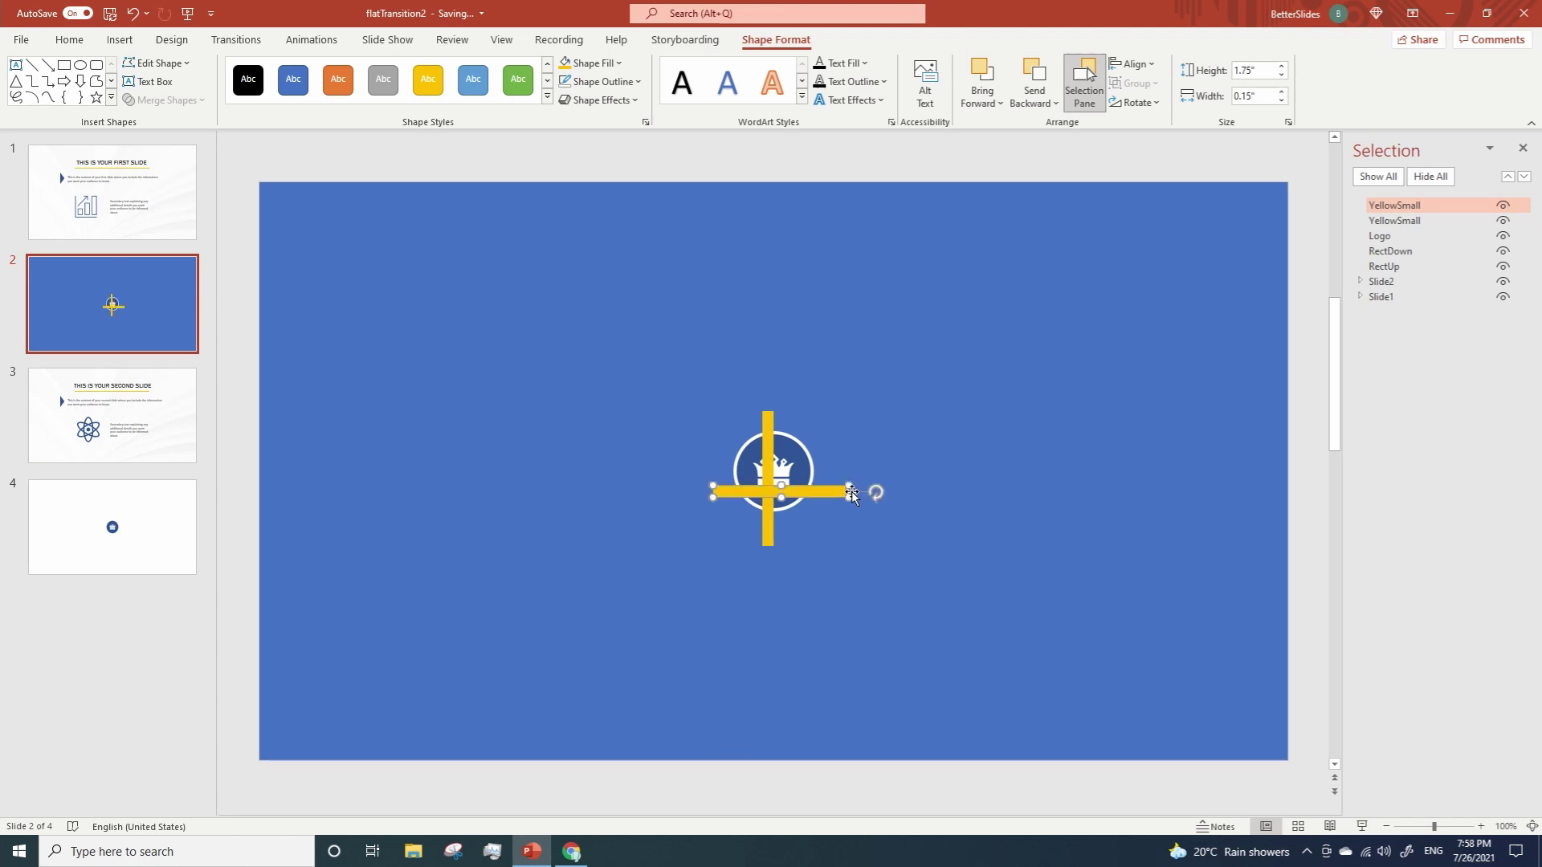
# Rename the copied bar from YellowSmall to YellowLarge
pyautogui.click(1406, 205)
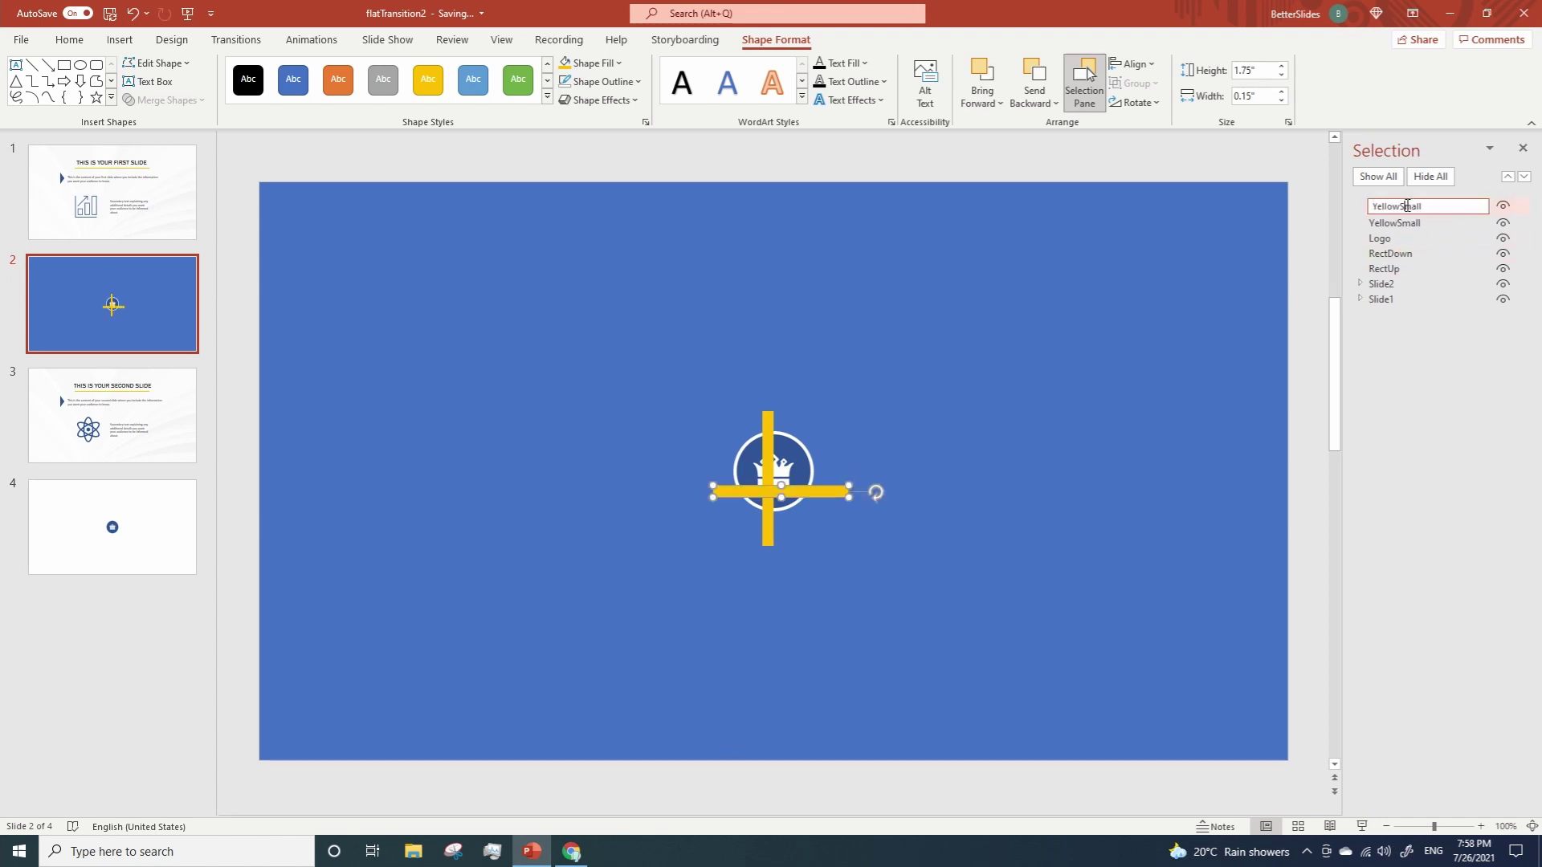
pyautogui.moveTo(1406, 205); pyautogui.dragTo(1452, 222)
pyautogui.write('Large')
pyautogui.press('Return')
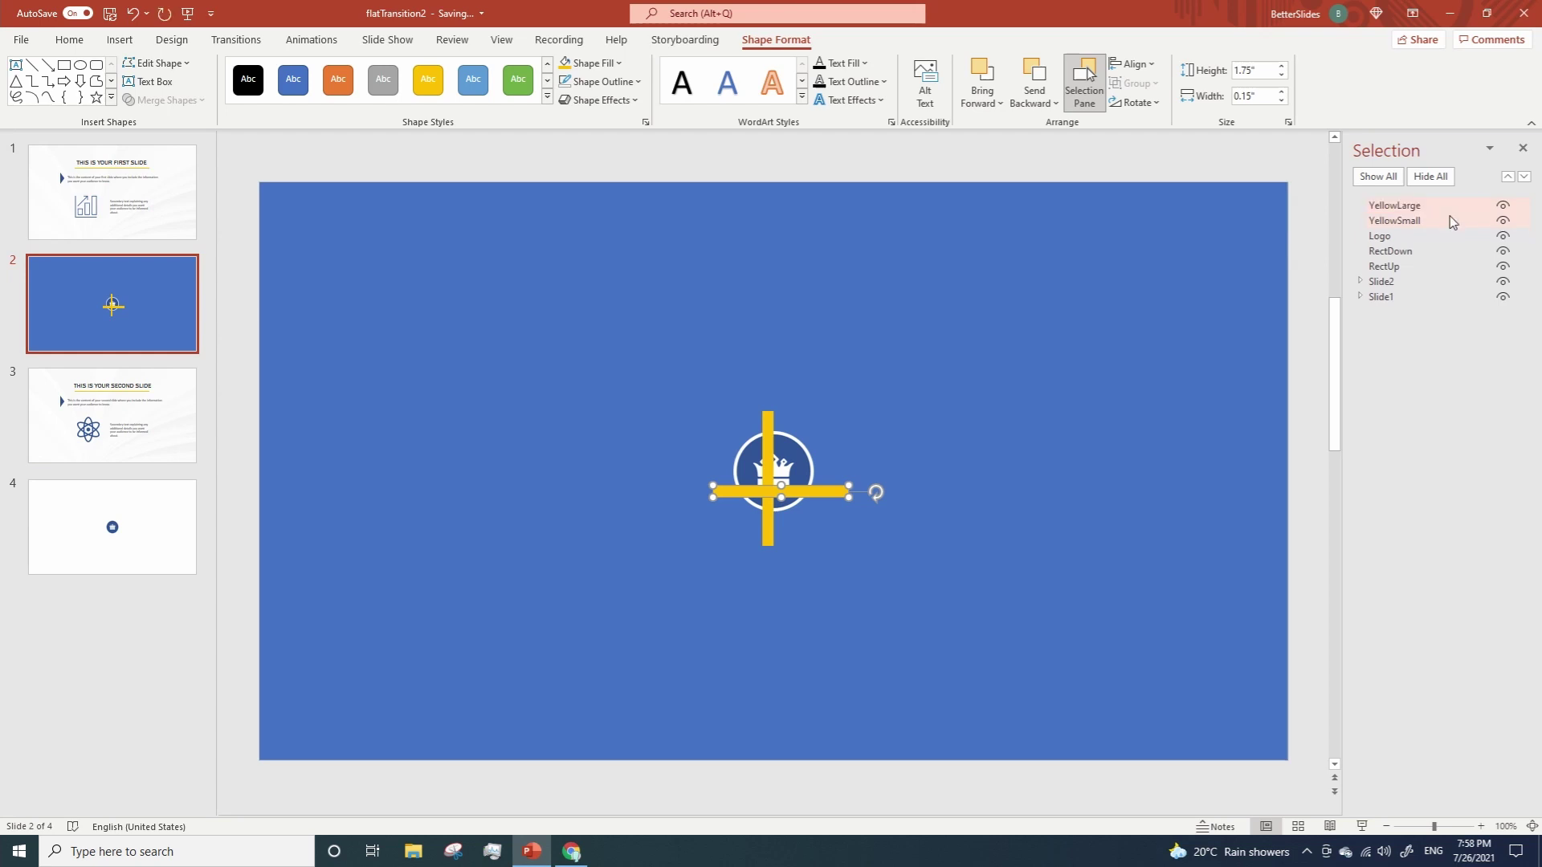
# Align the logo and both yellow bars centre and middle on each other
pyautogui.moveTo(448, 150); pyautogui.dragTo(1028, 815)
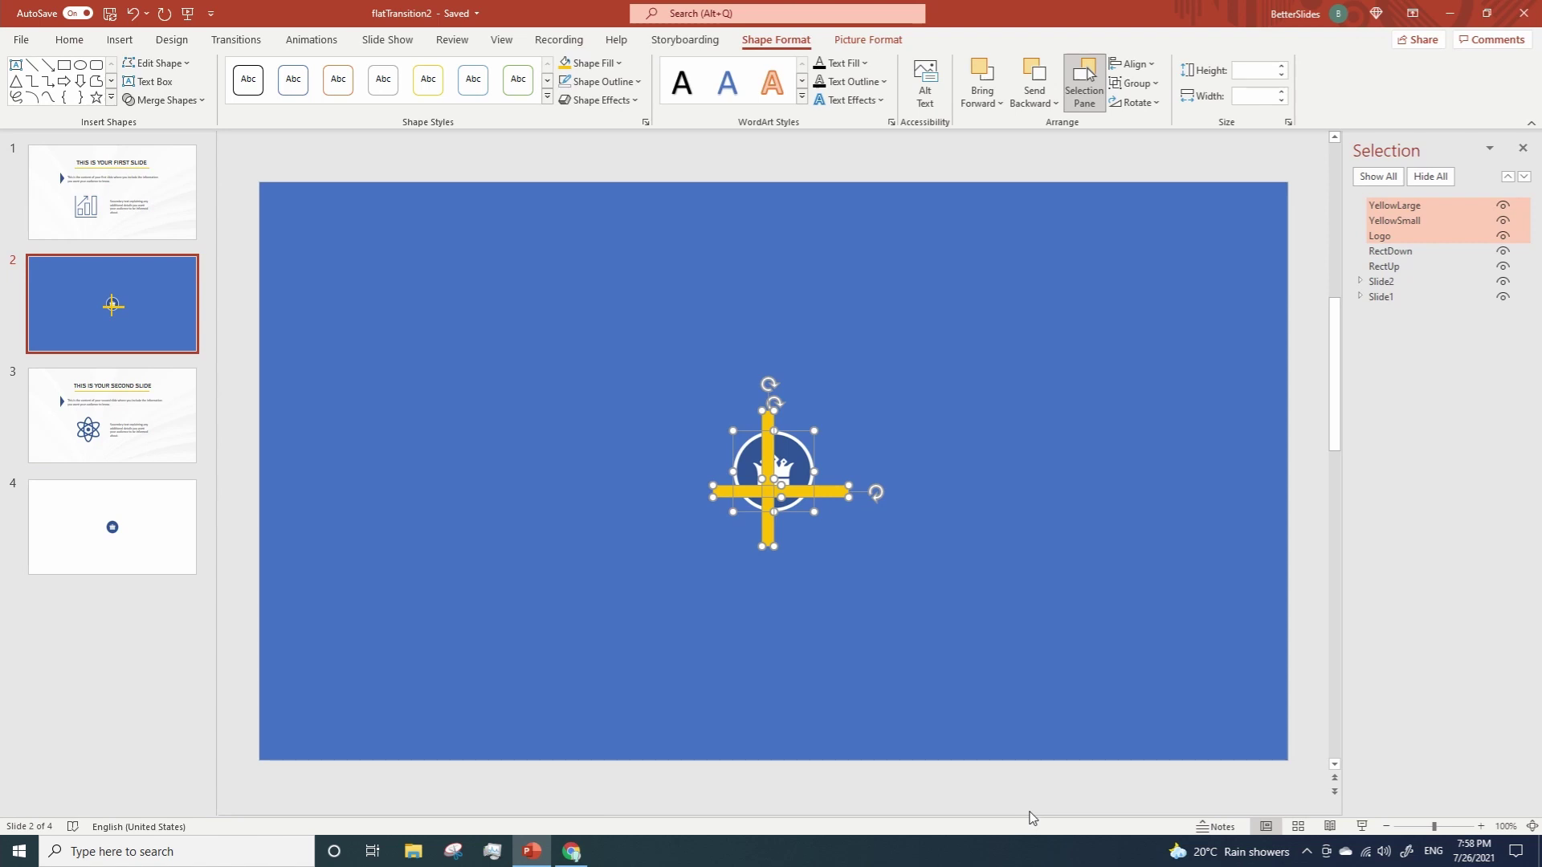
pyautogui.click(1145, 65)
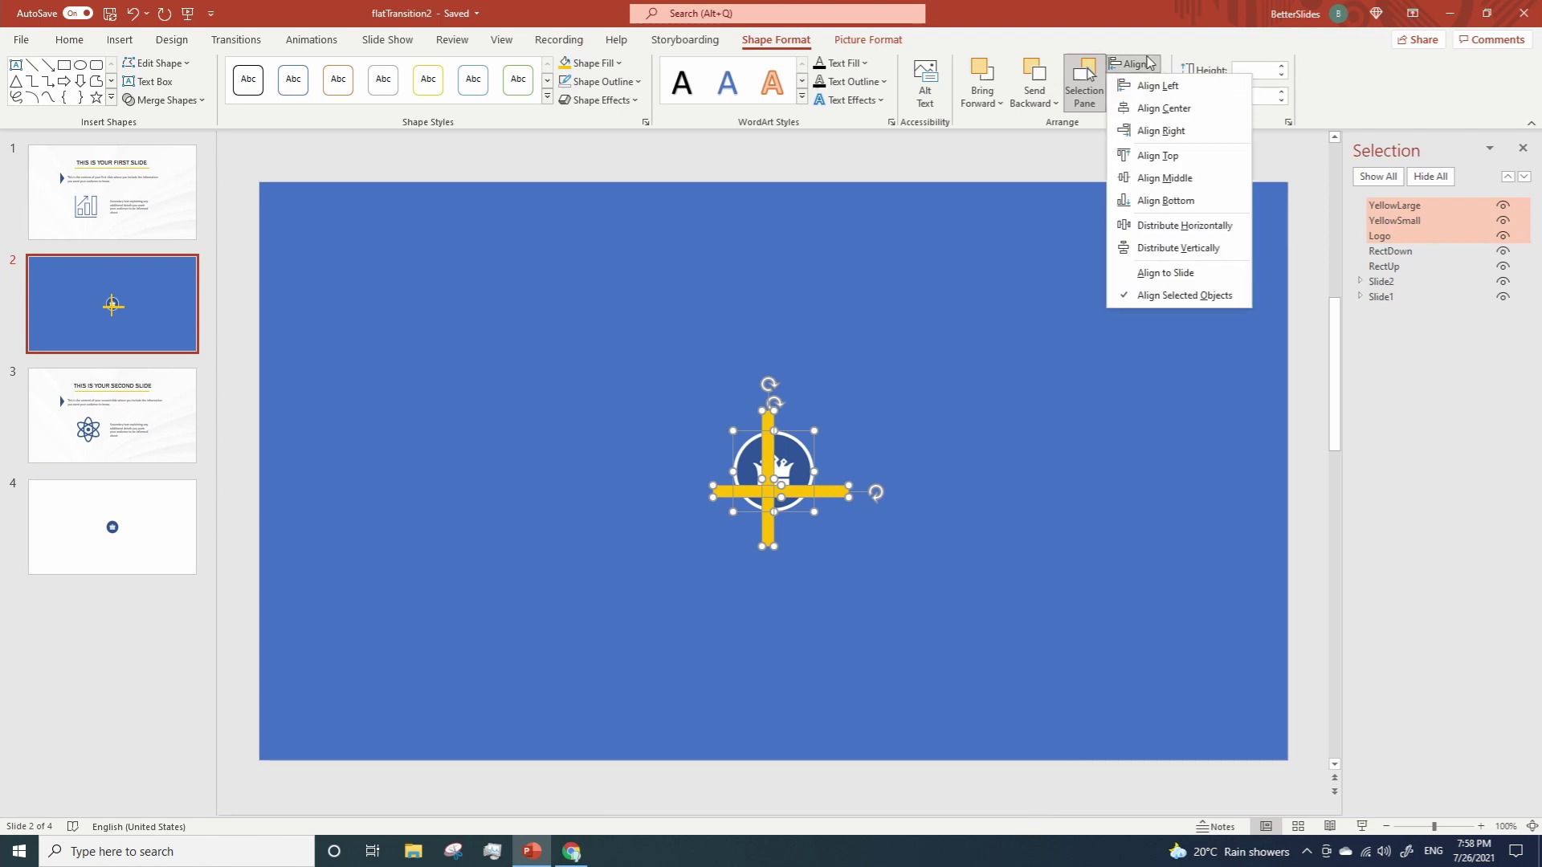
pyautogui.click(1153, 108)
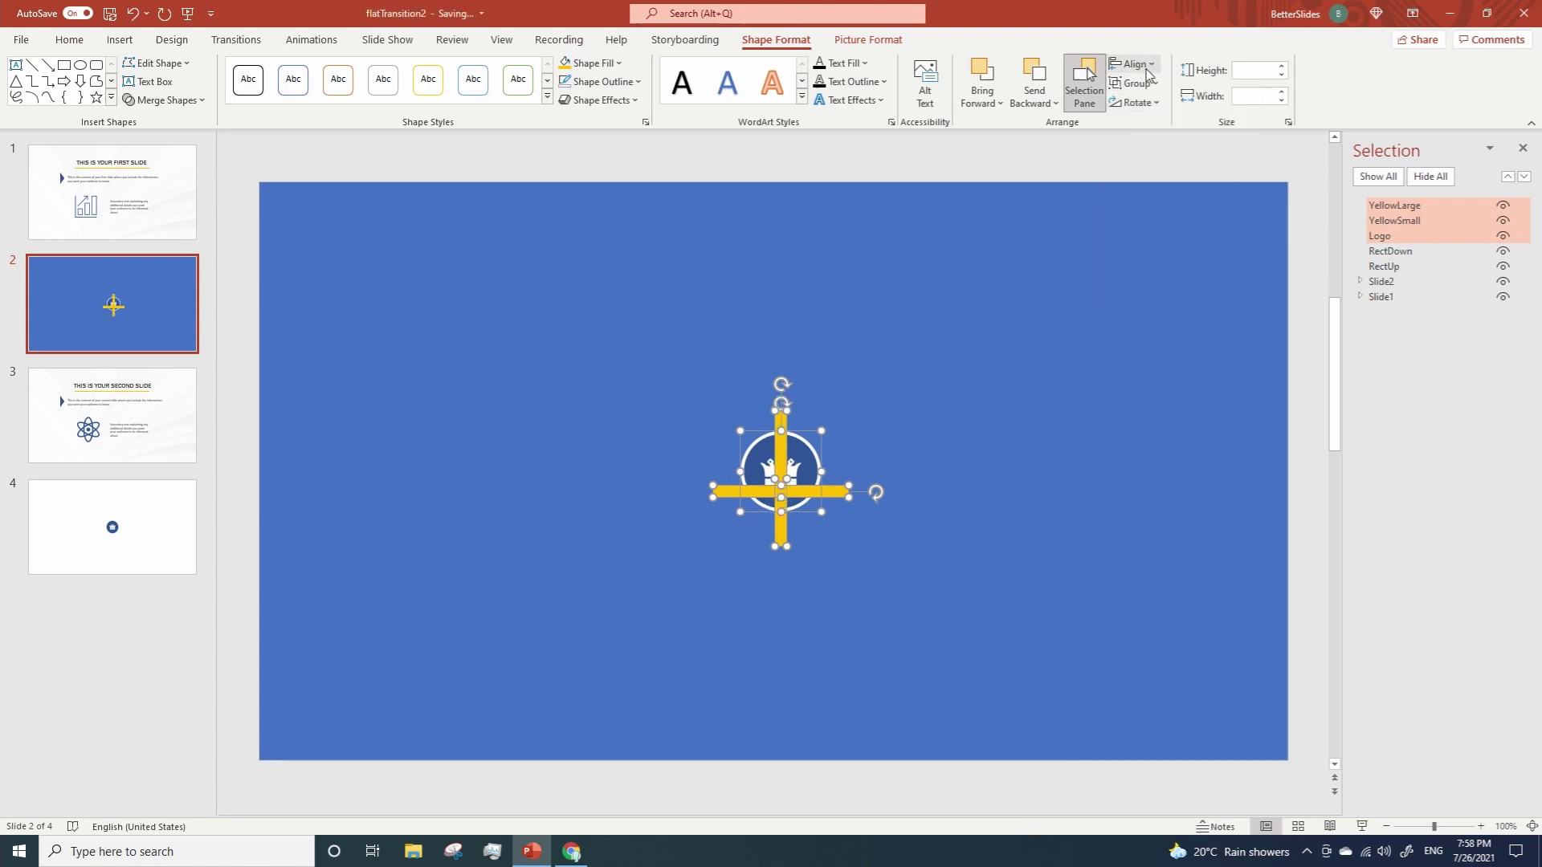
pyautogui.click(1147, 69)
pyautogui.click(1164, 178)
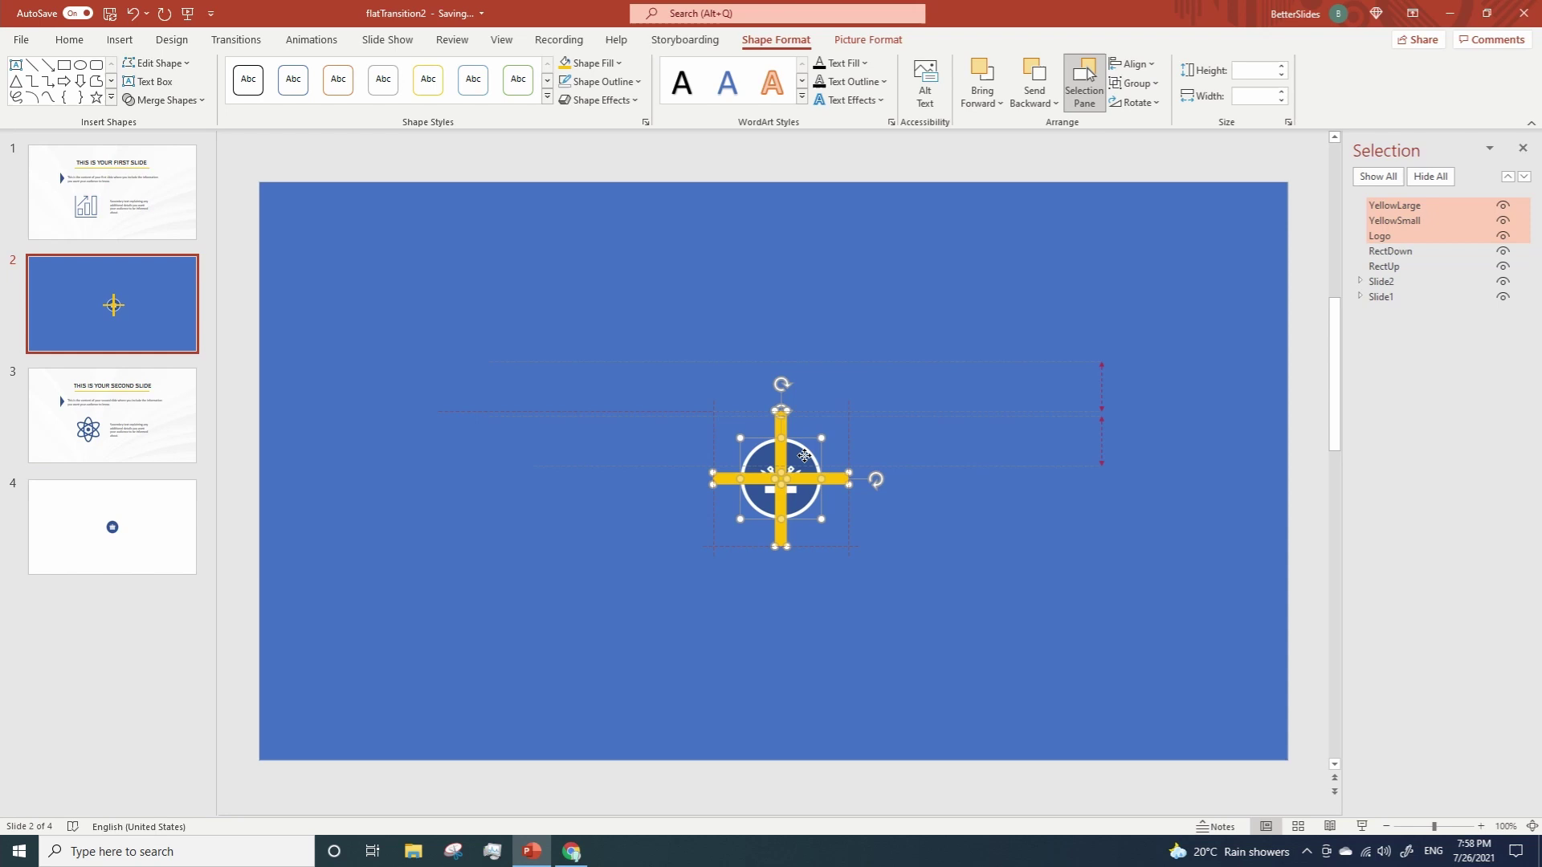
# Group the logo and bars and centre the group horizontally and vertically on the slide
pyautogui.rightClick(805, 458)
pyautogui.click(794, 460)
pyautogui.rightClick(794, 460)
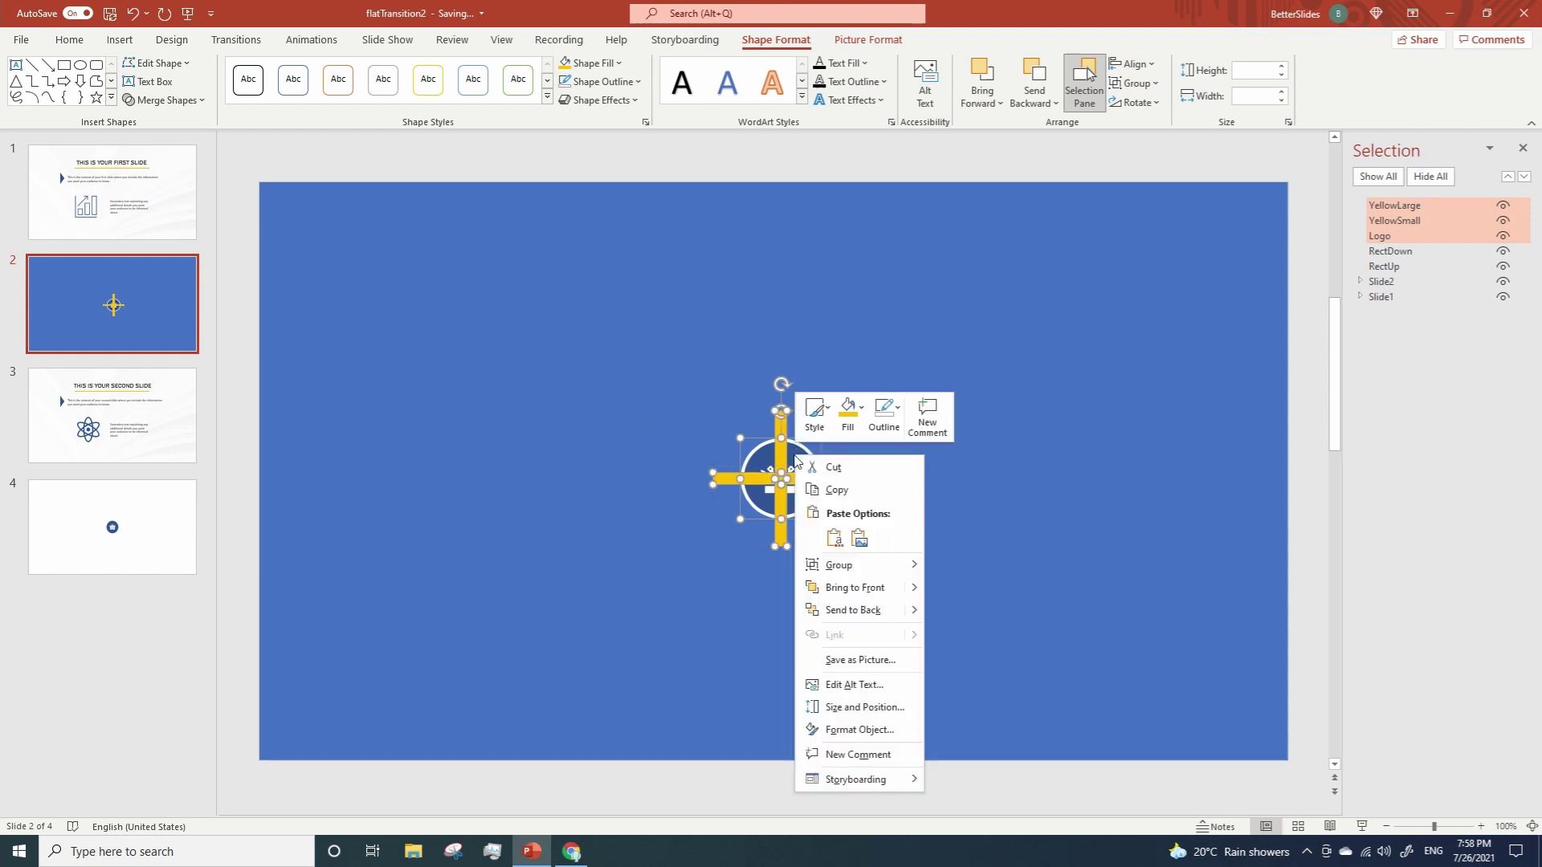
pyautogui.moveTo(835, 565)
pyautogui.click(945, 566)
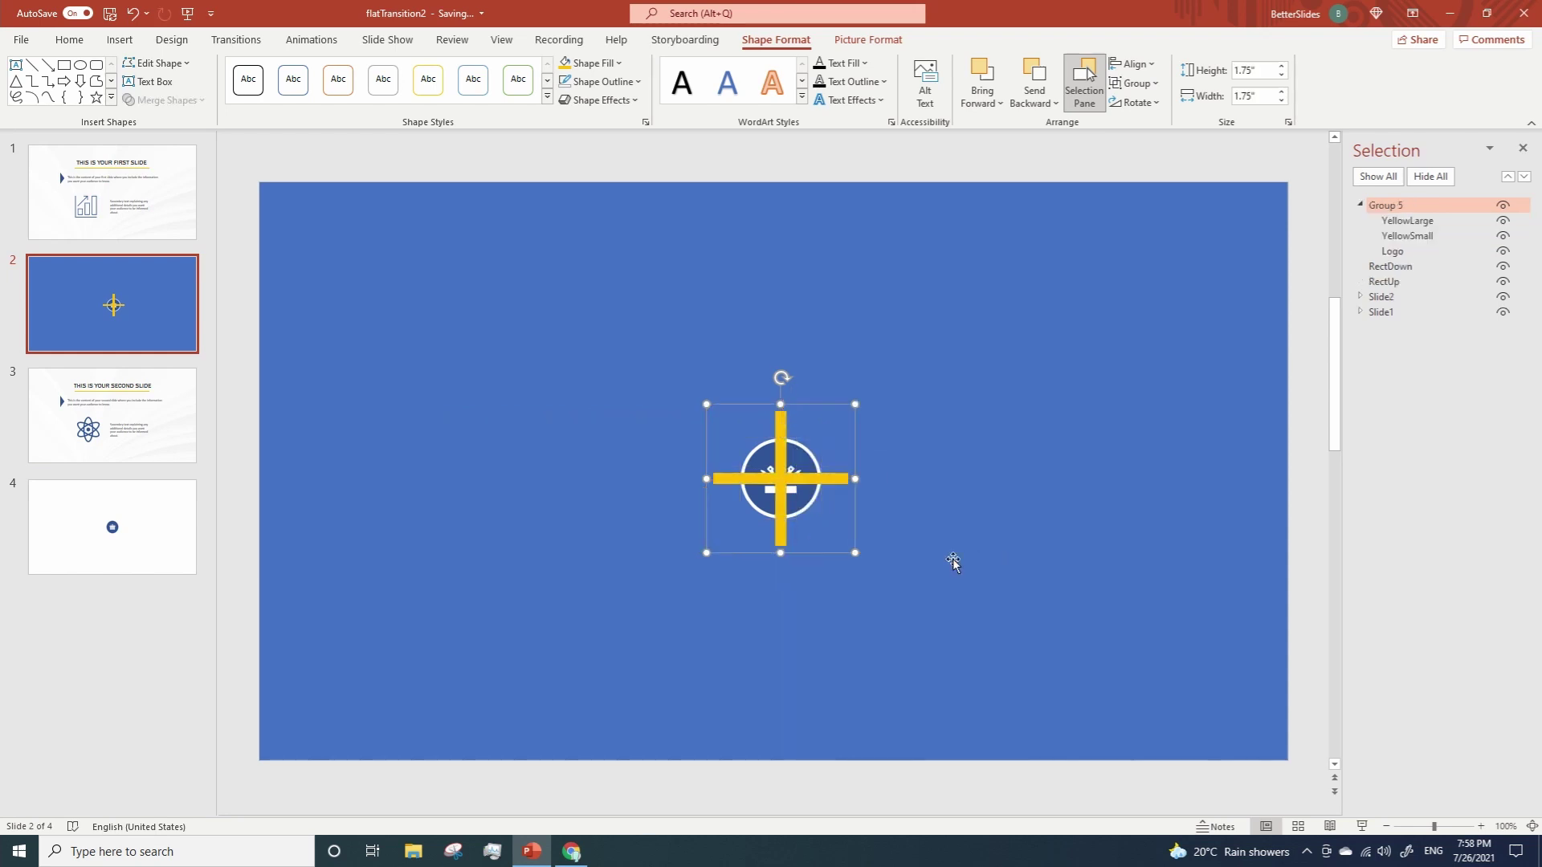
pyautogui.click(1130, 64)
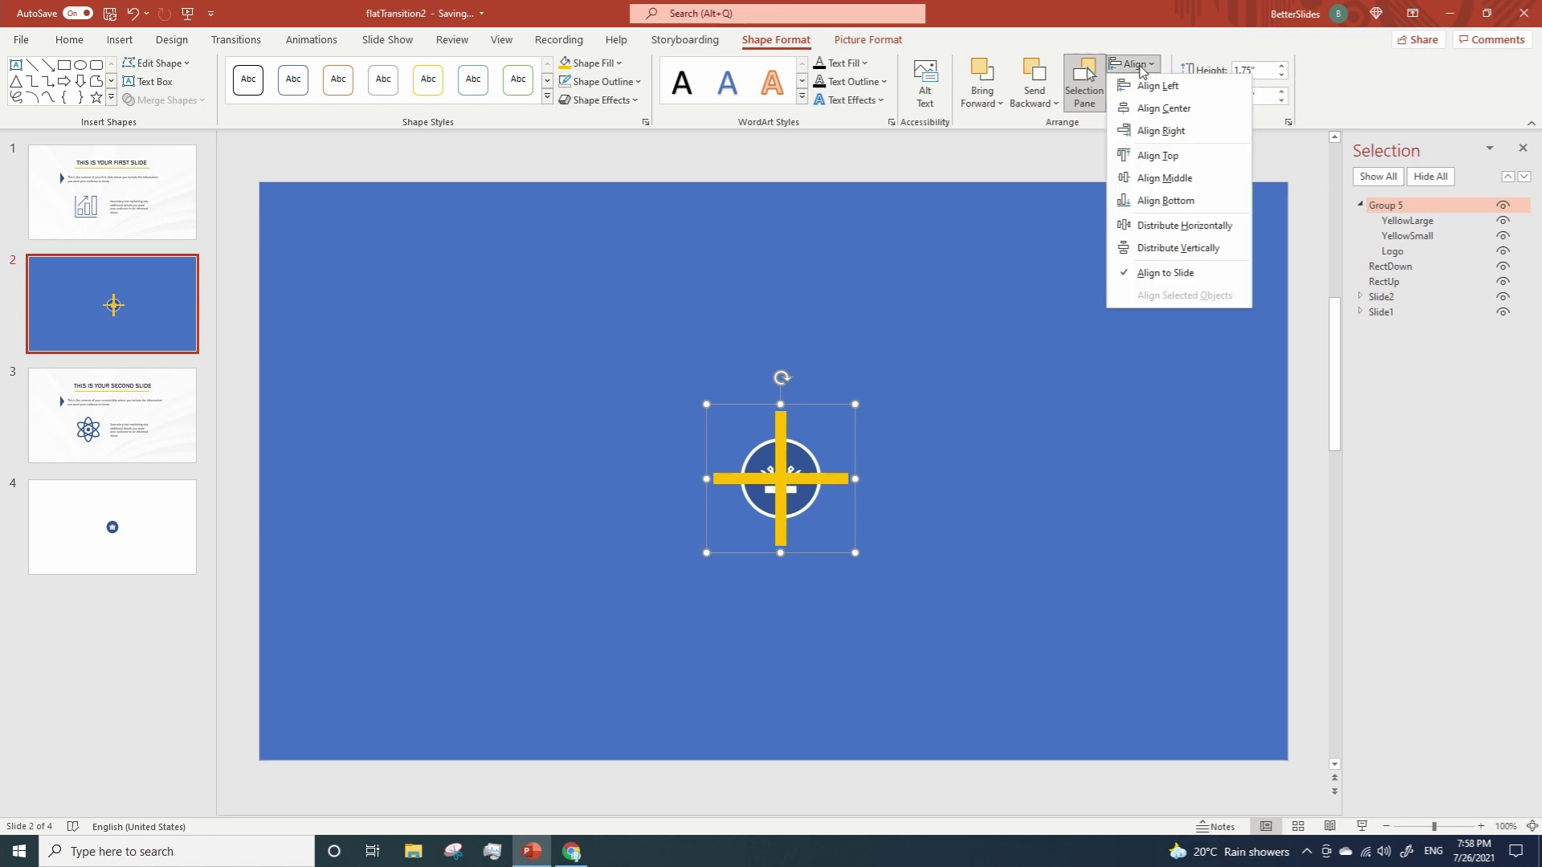
pyautogui.click(1154, 109)
pyautogui.click(1139, 66)
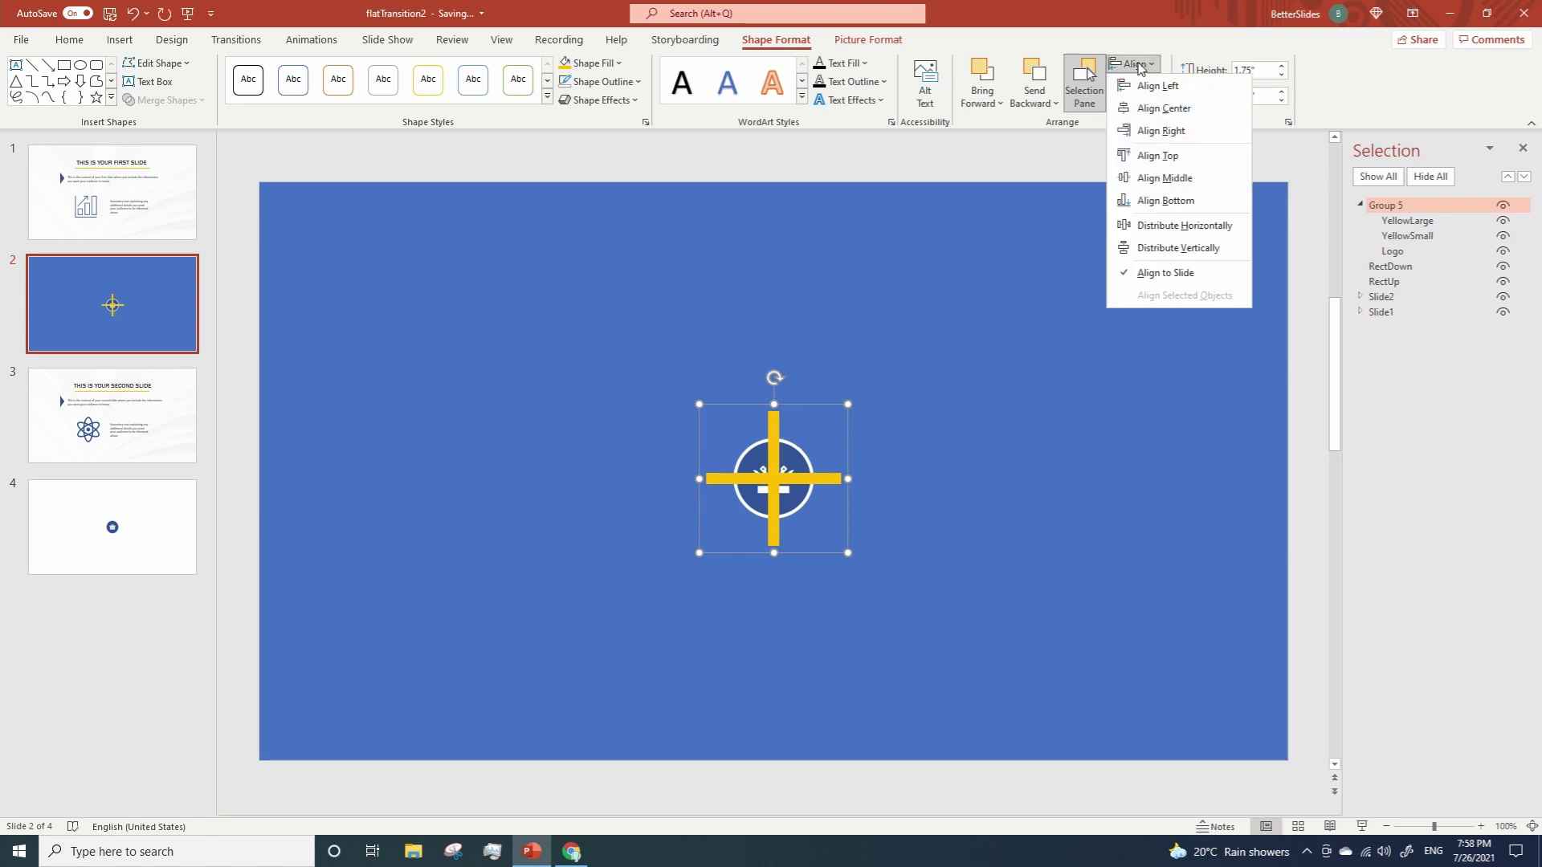
pyautogui.click(1172, 178)
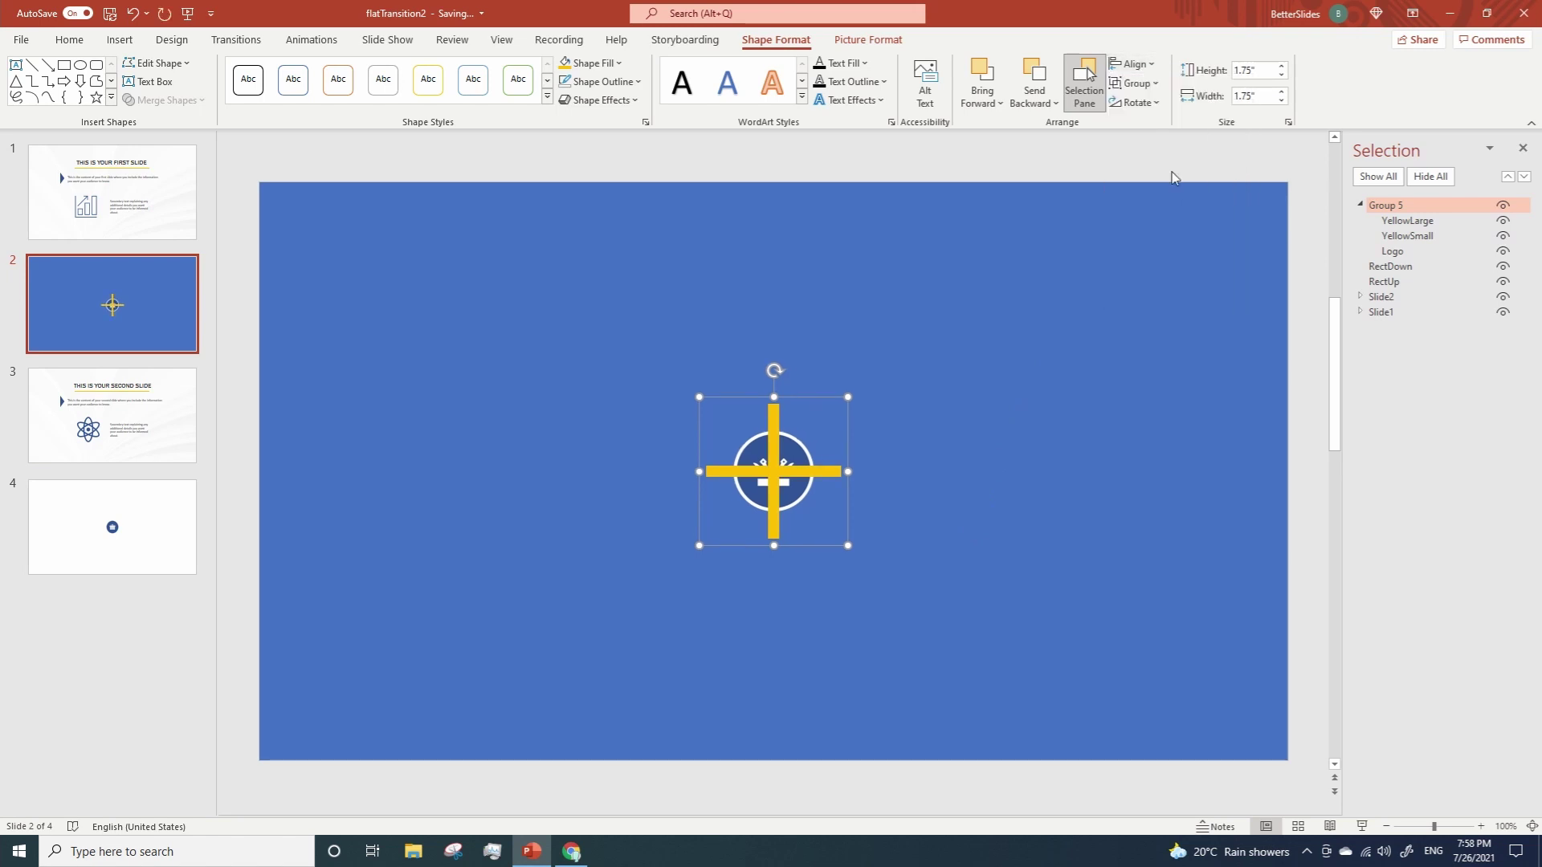
# Ungroup the logo and yellow bars and clear the selection
pyautogui.rightClick(777, 471)
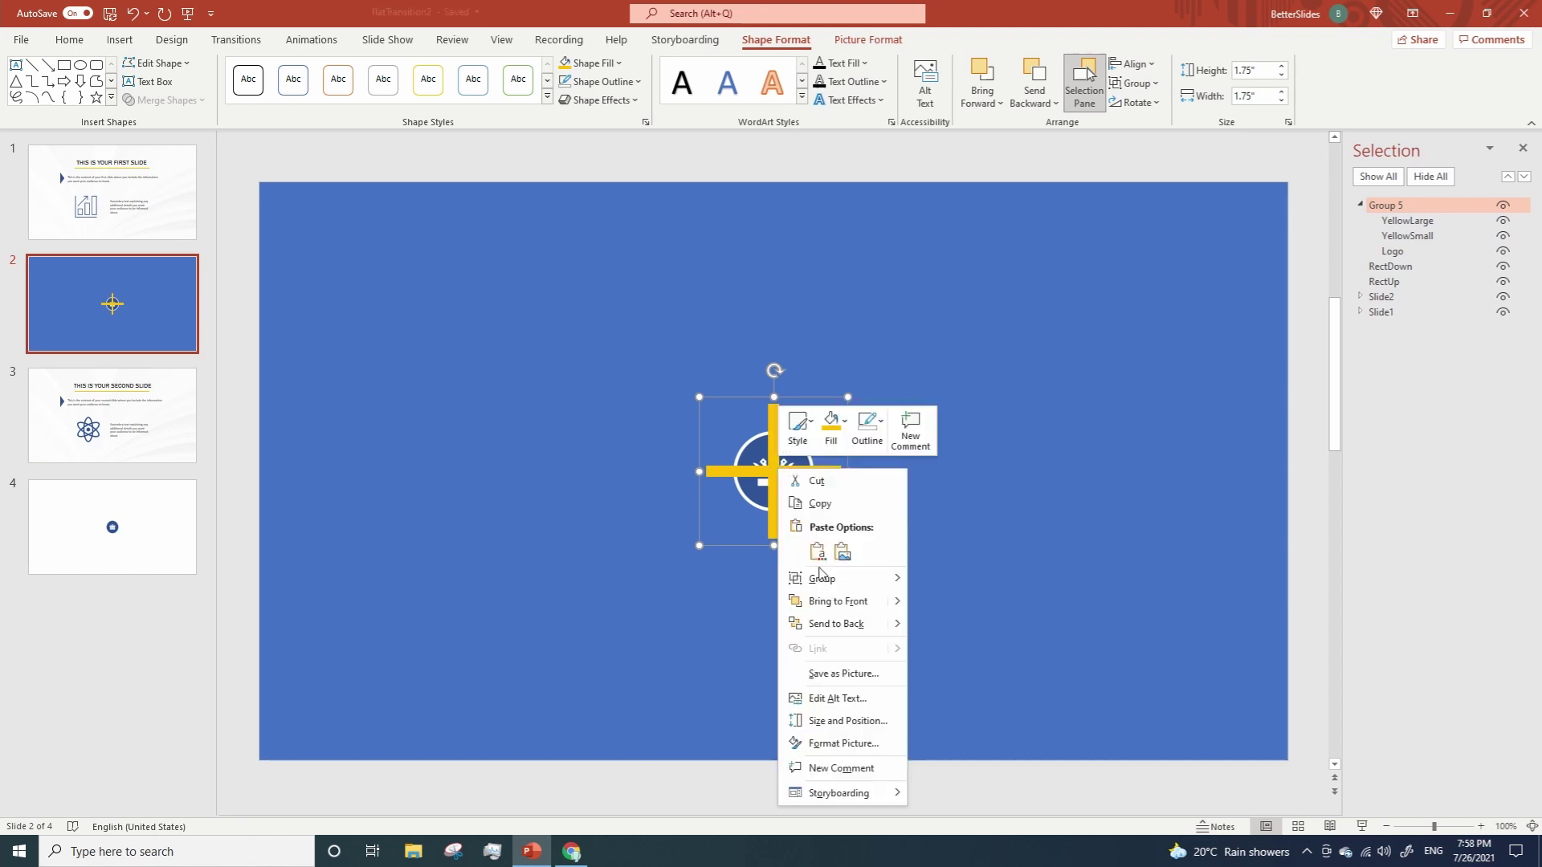
pyautogui.moveTo(876, 579)
pyautogui.click(958, 627)
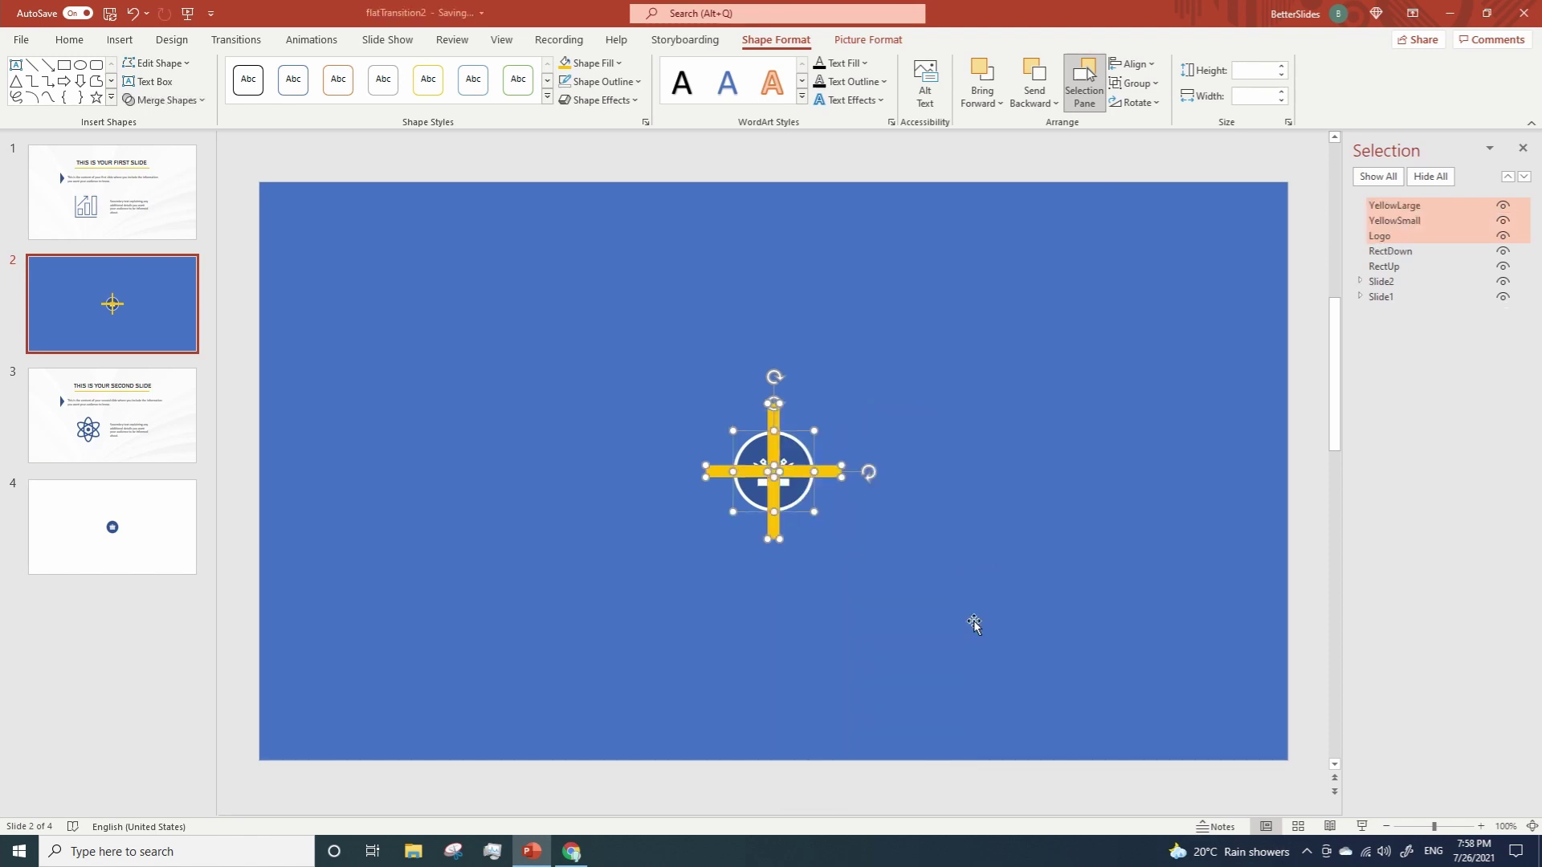
pyautogui.click(715, 178)
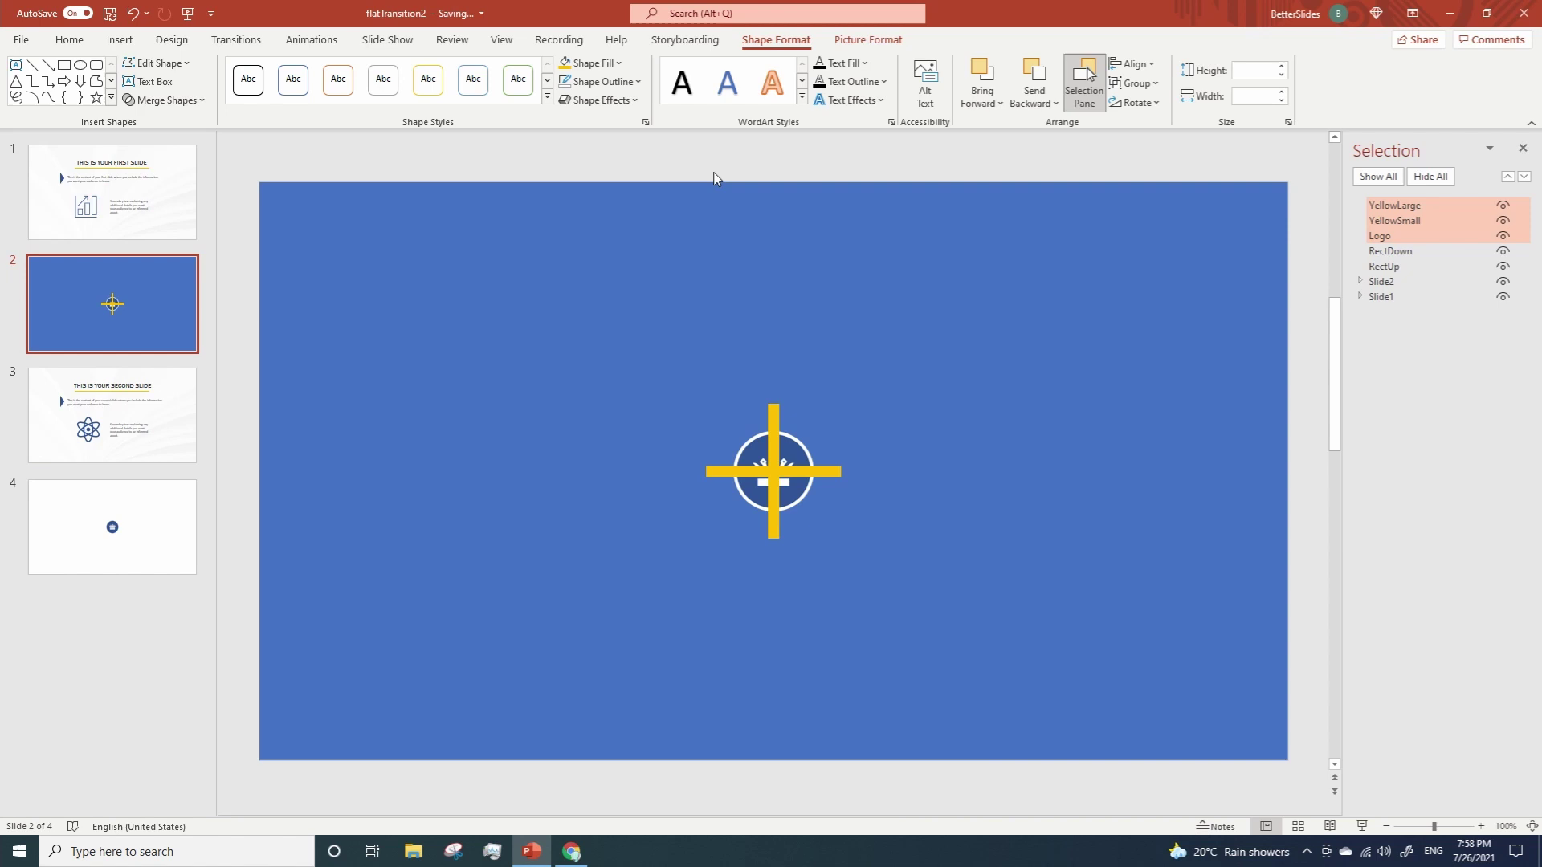
# Bring the crown logo to the front over the yellow bars, then select the large bar
pyautogui.rightClick(795, 443)
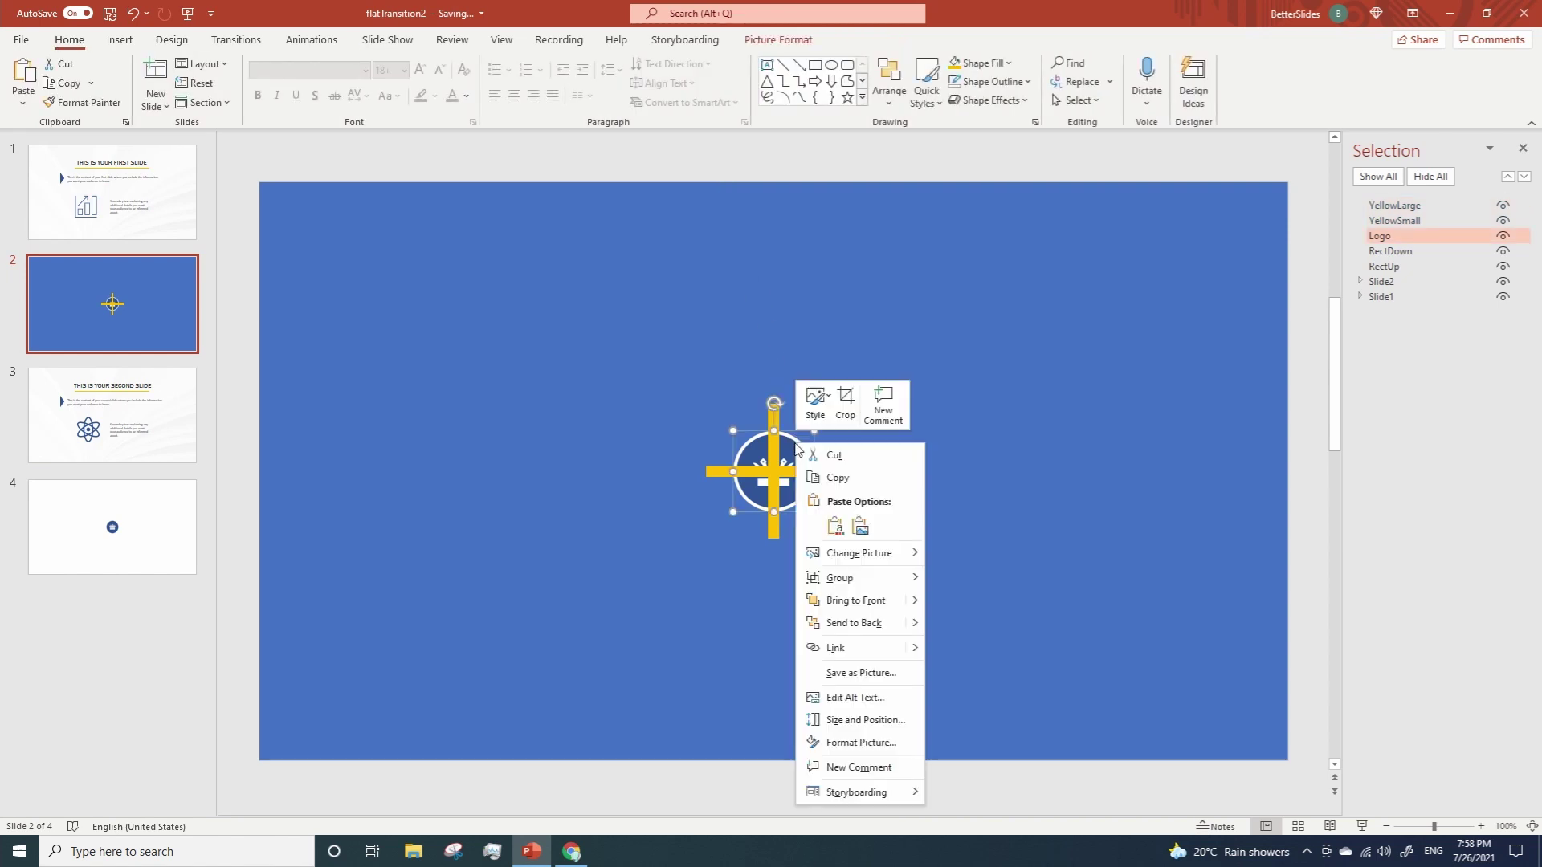
pyautogui.click(857, 599)
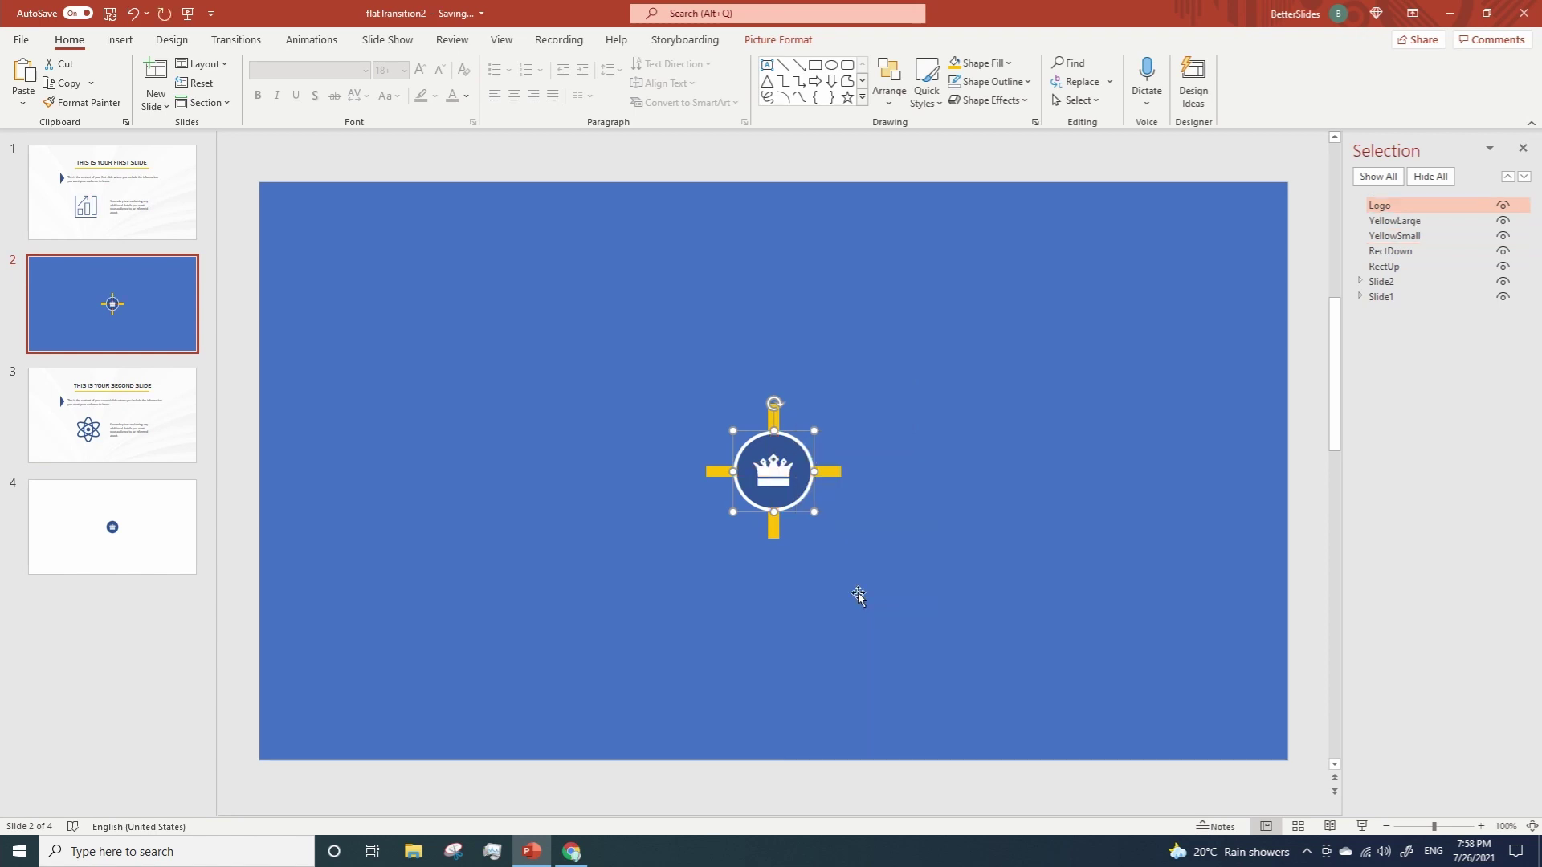
pyautogui.click(832, 474)
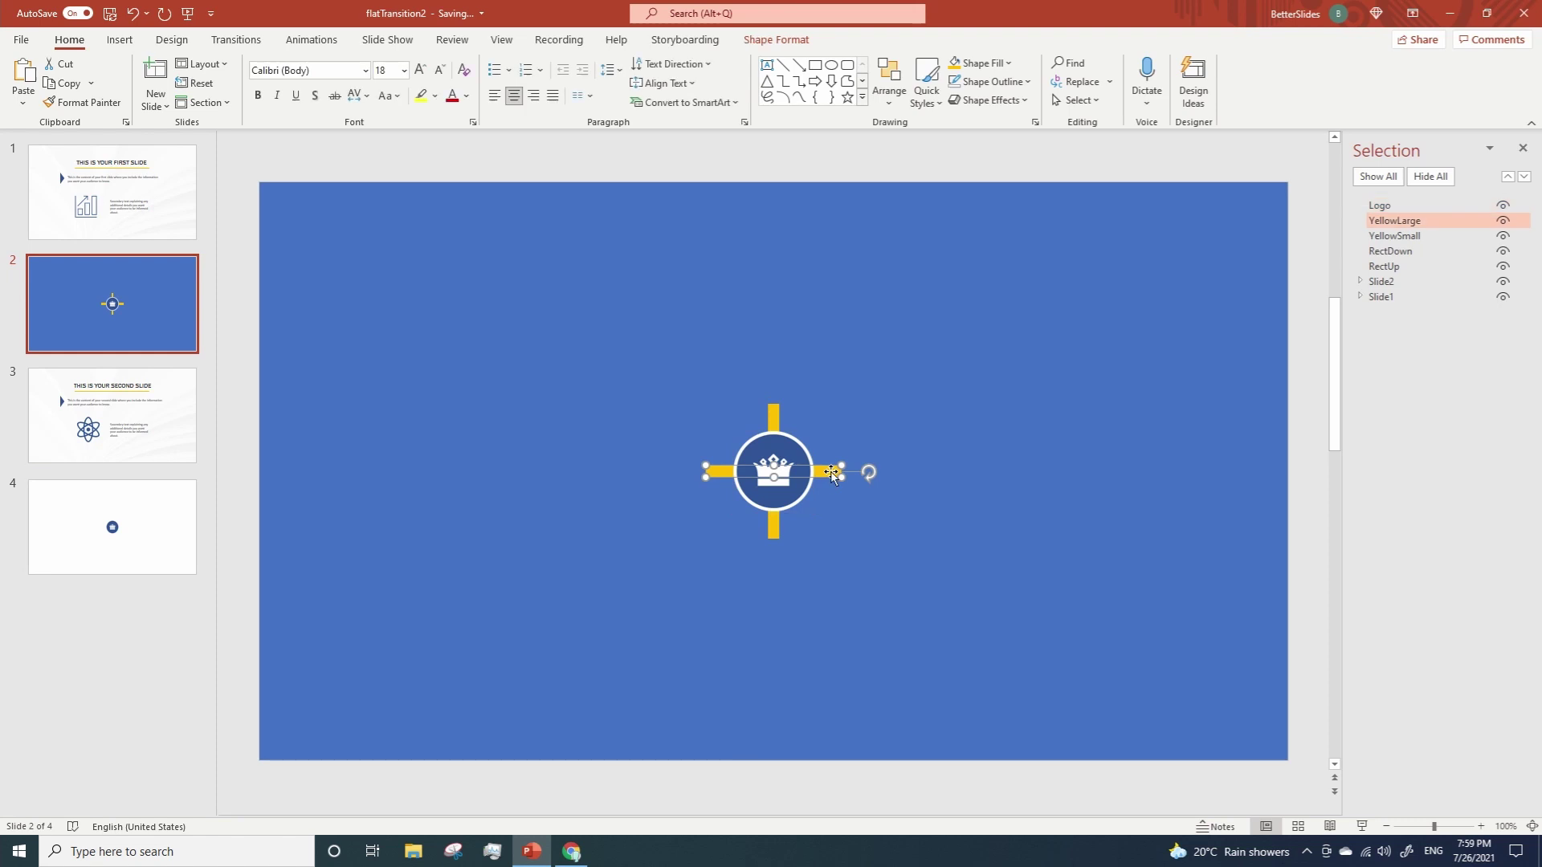
# Lengthen the large yellow bar in Size and Position and centre it horizontally
pyautogui.rightClick(833, 475)
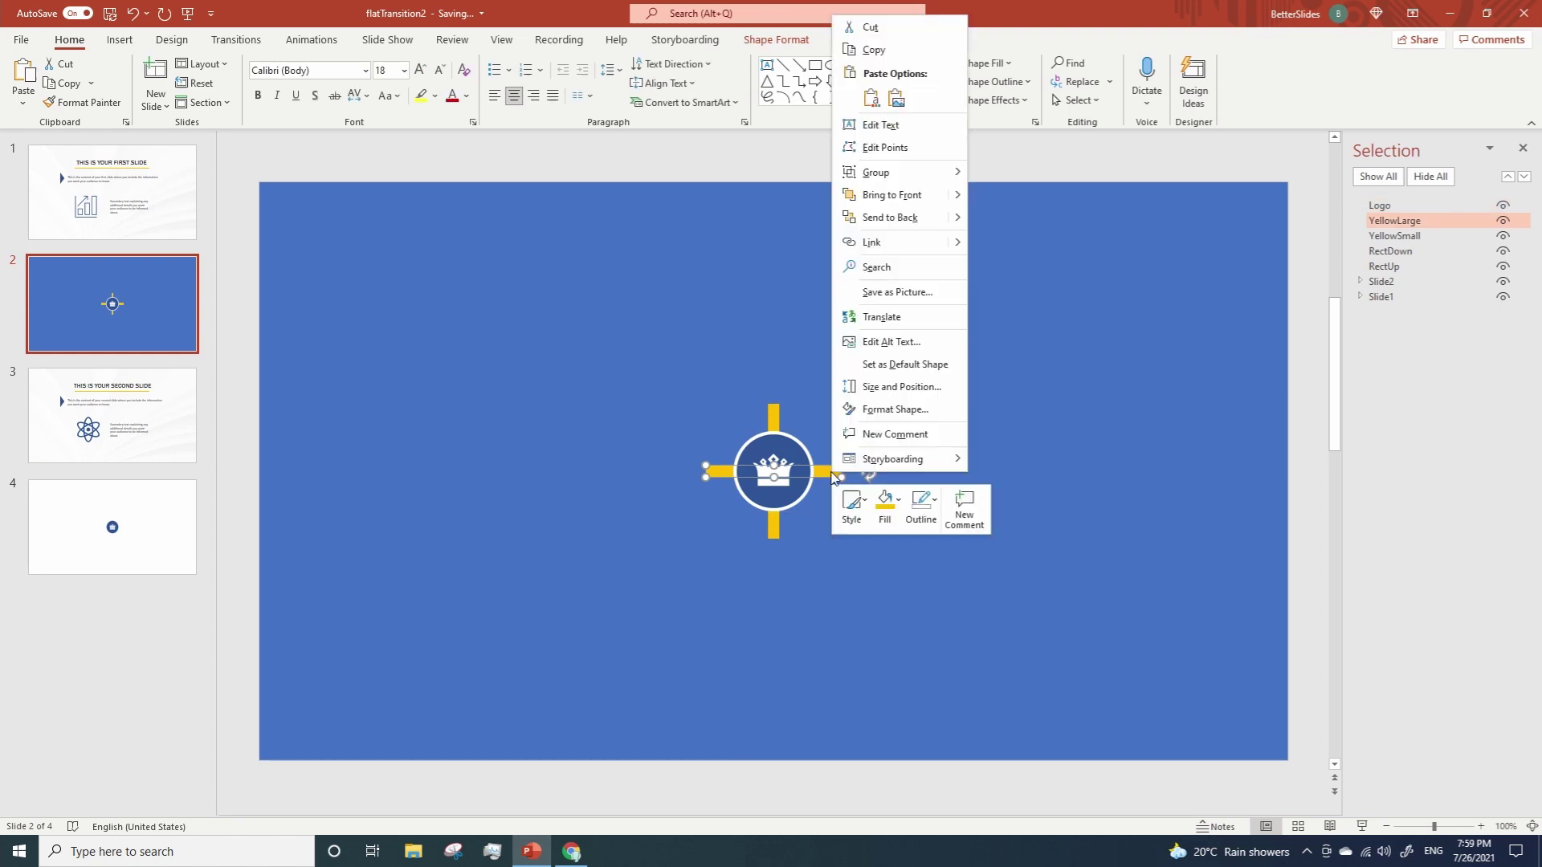
pyautogui.click(889, 387)
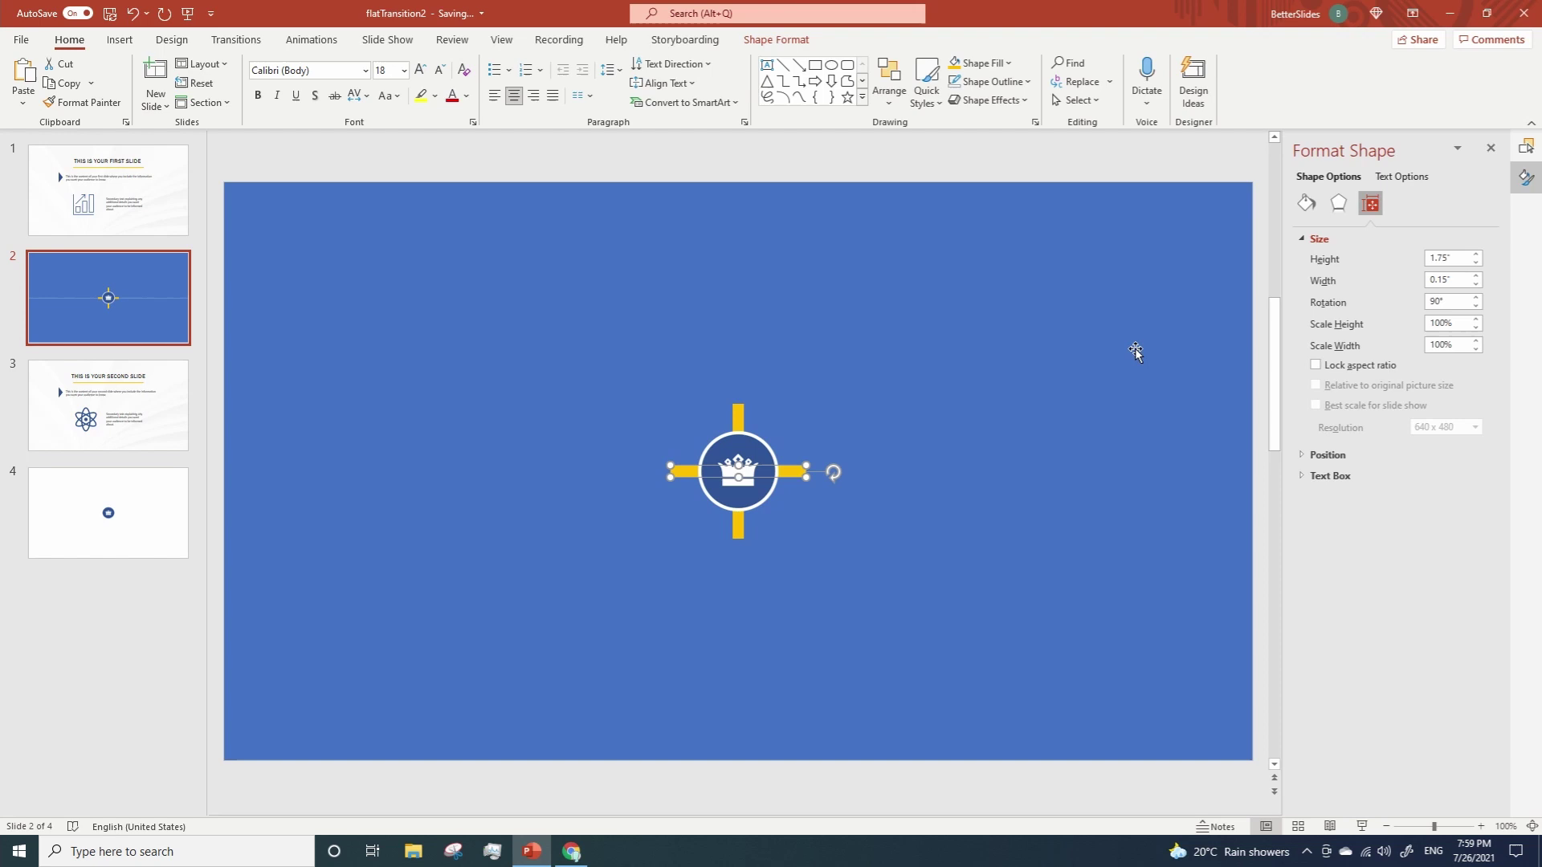
pyautogui.click(1476, 255)
pyautogui.moveTo(1476, 255); pyautogui.dragTo(1476, 259)
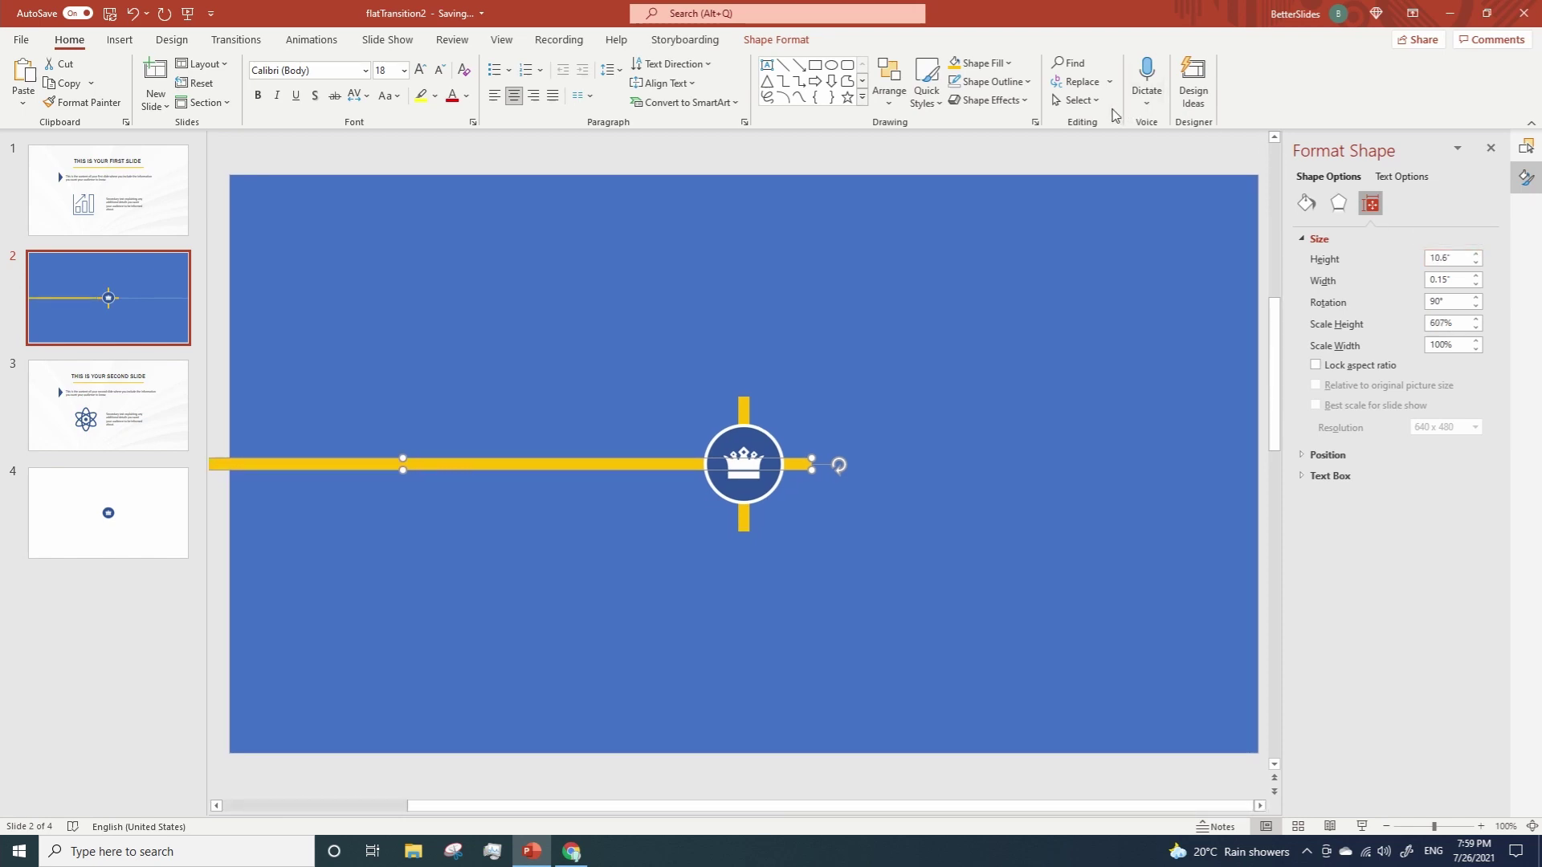
pyautogui.click(890, 90)
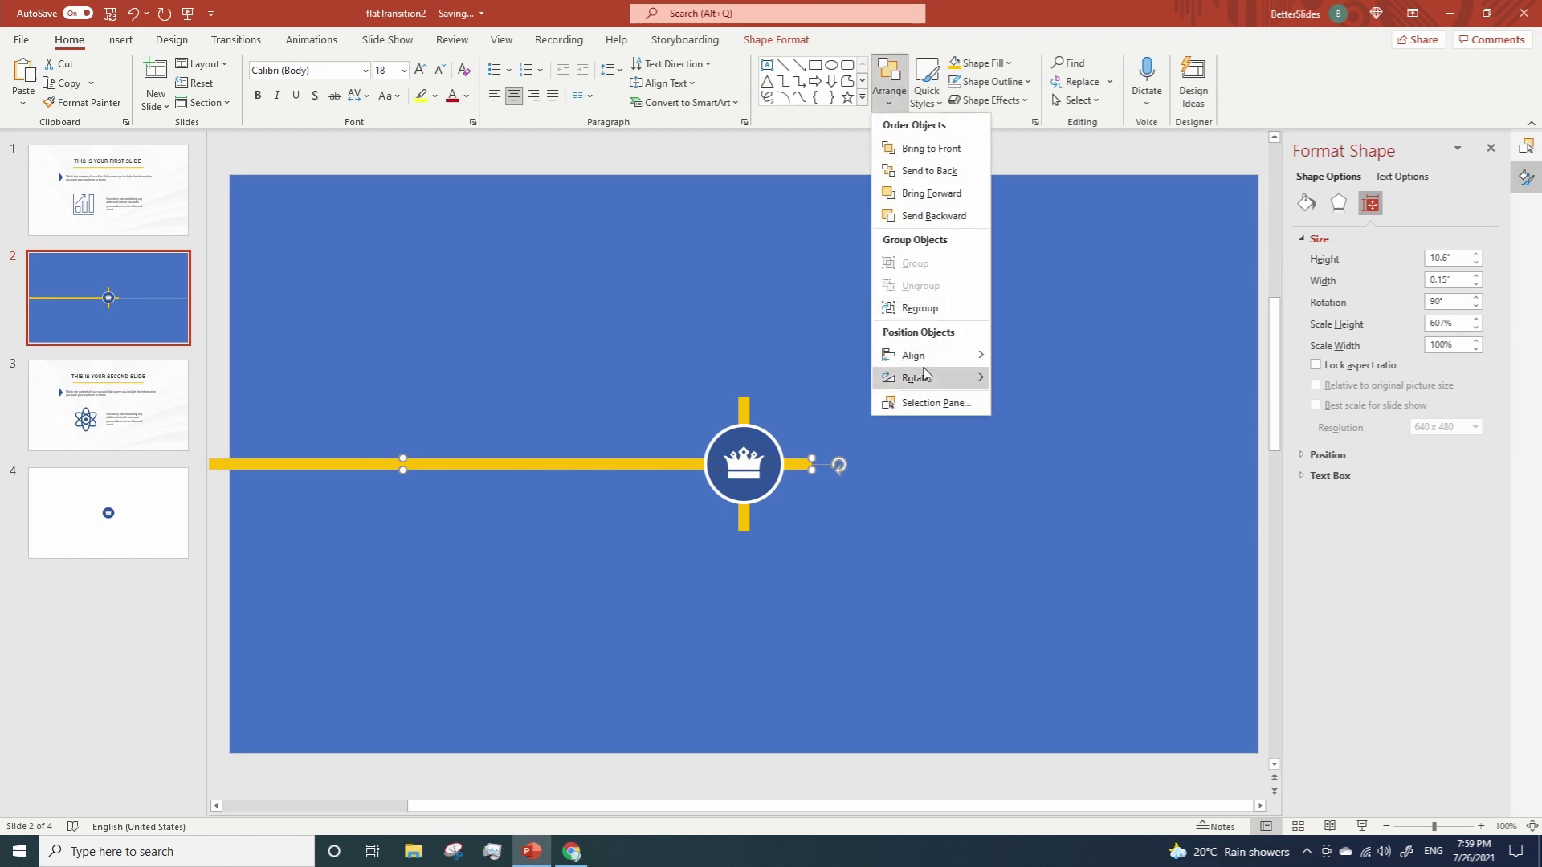
pyautogui.moveTo(931, 355)
pyautogui.click(1049, 378)
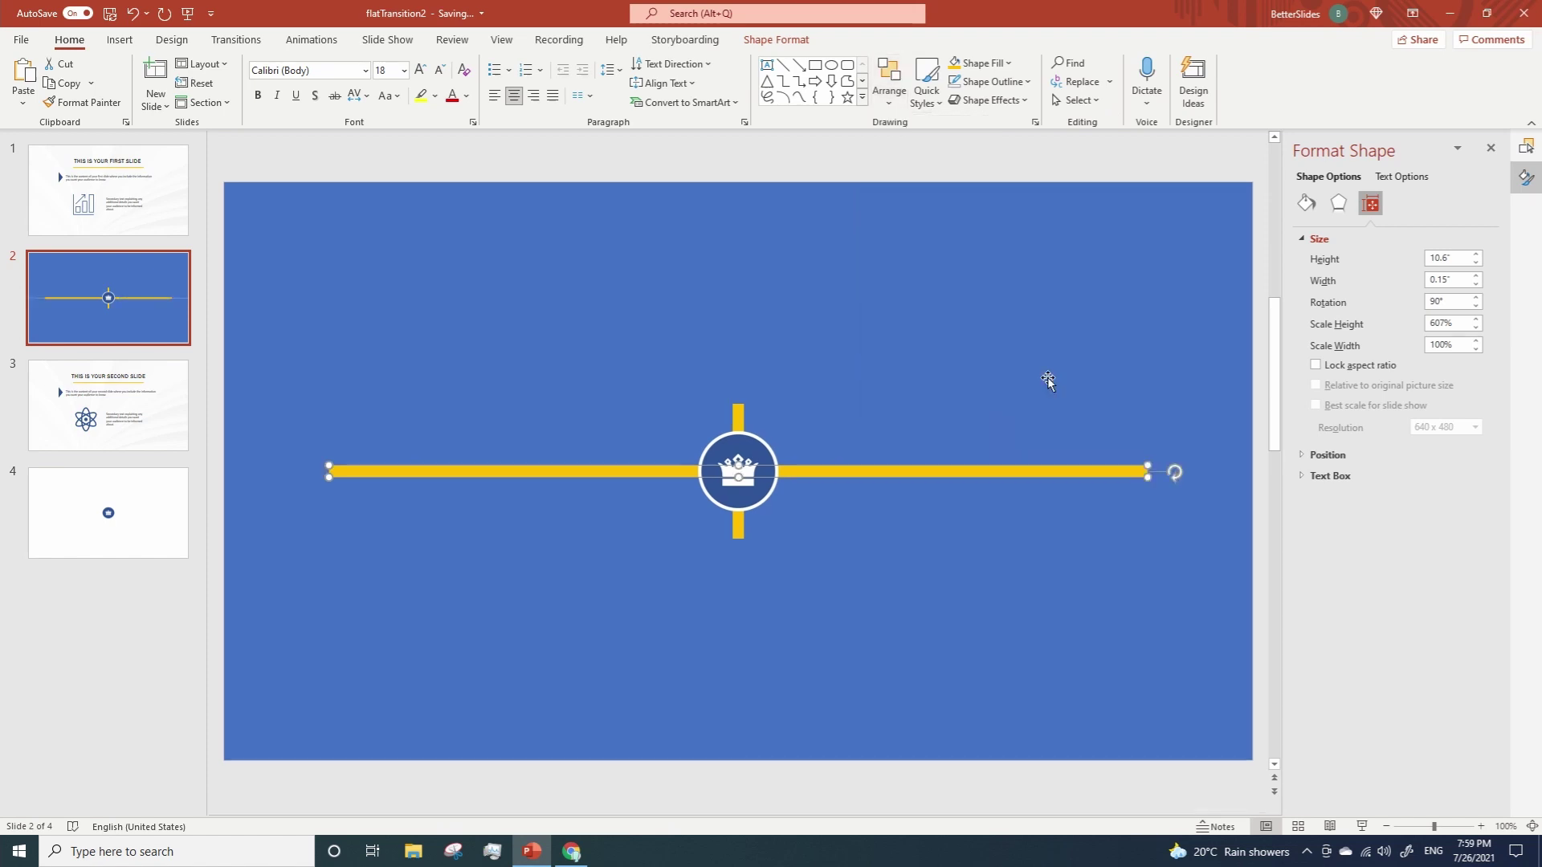
# Zoom out to 80%, stretch the bar to 14.8 inches and recentre it on the slide
pyautogui.click(1386, 829)
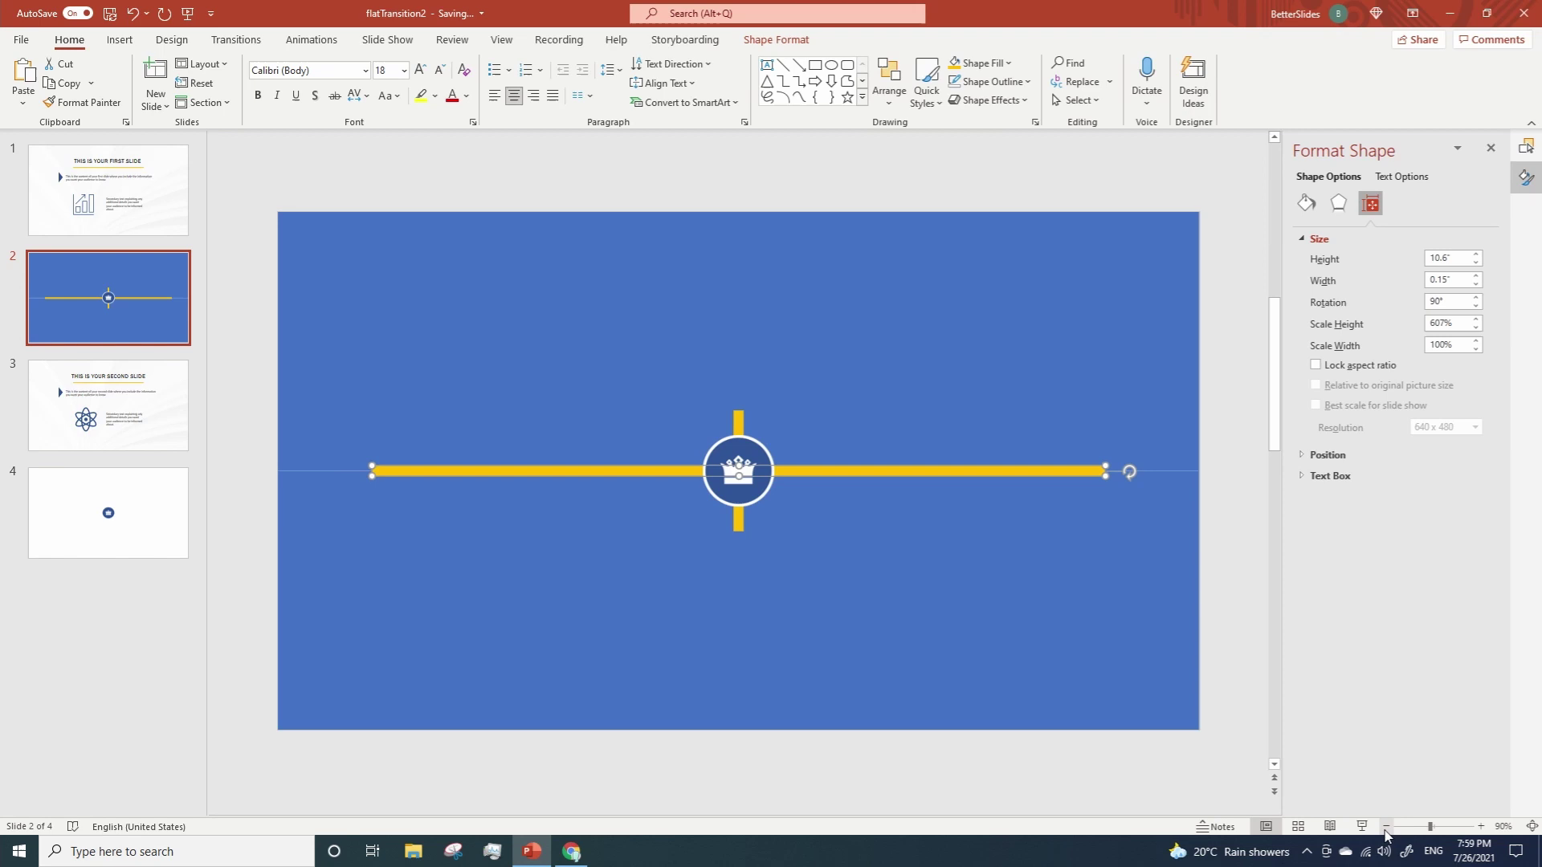
pyautogui.click(1386, 829)
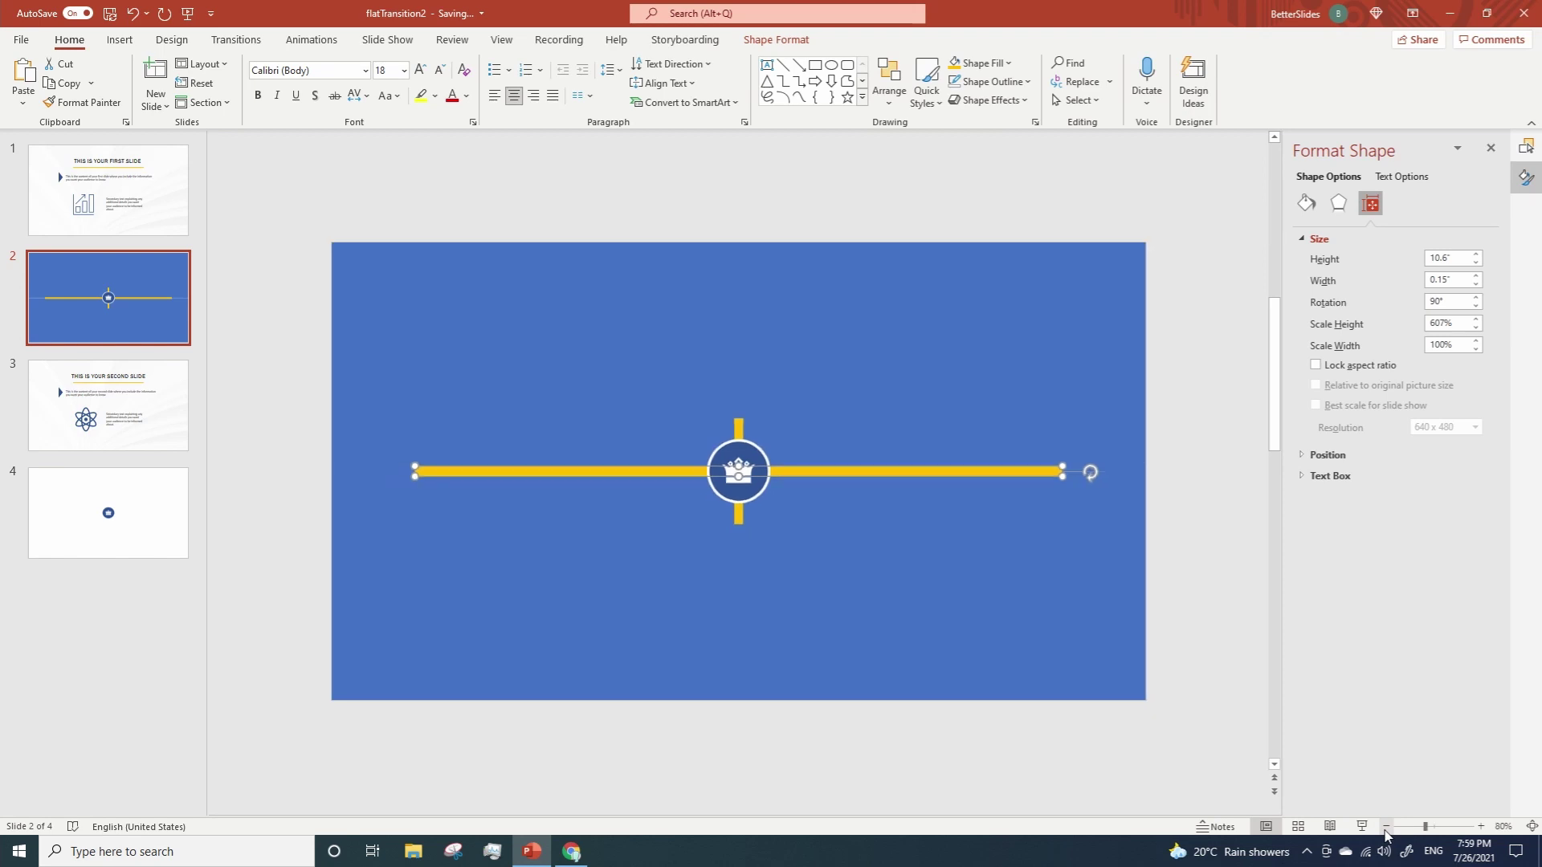
pyautogui.click(1475, 255)
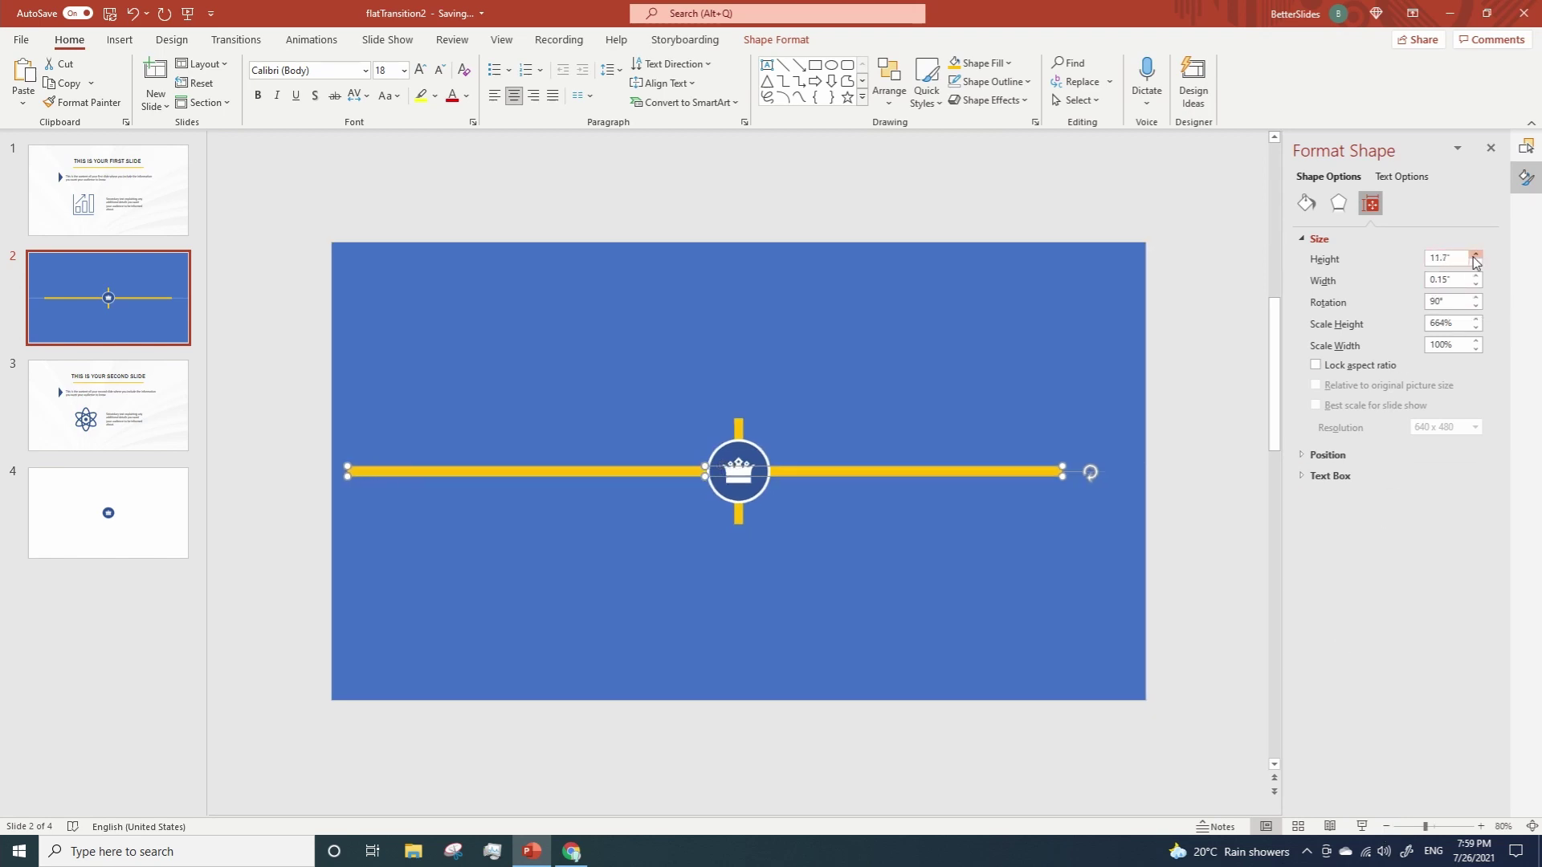
pyautogui.moveTo(1475, 255); pyautogui.dragTo(1475, 256)
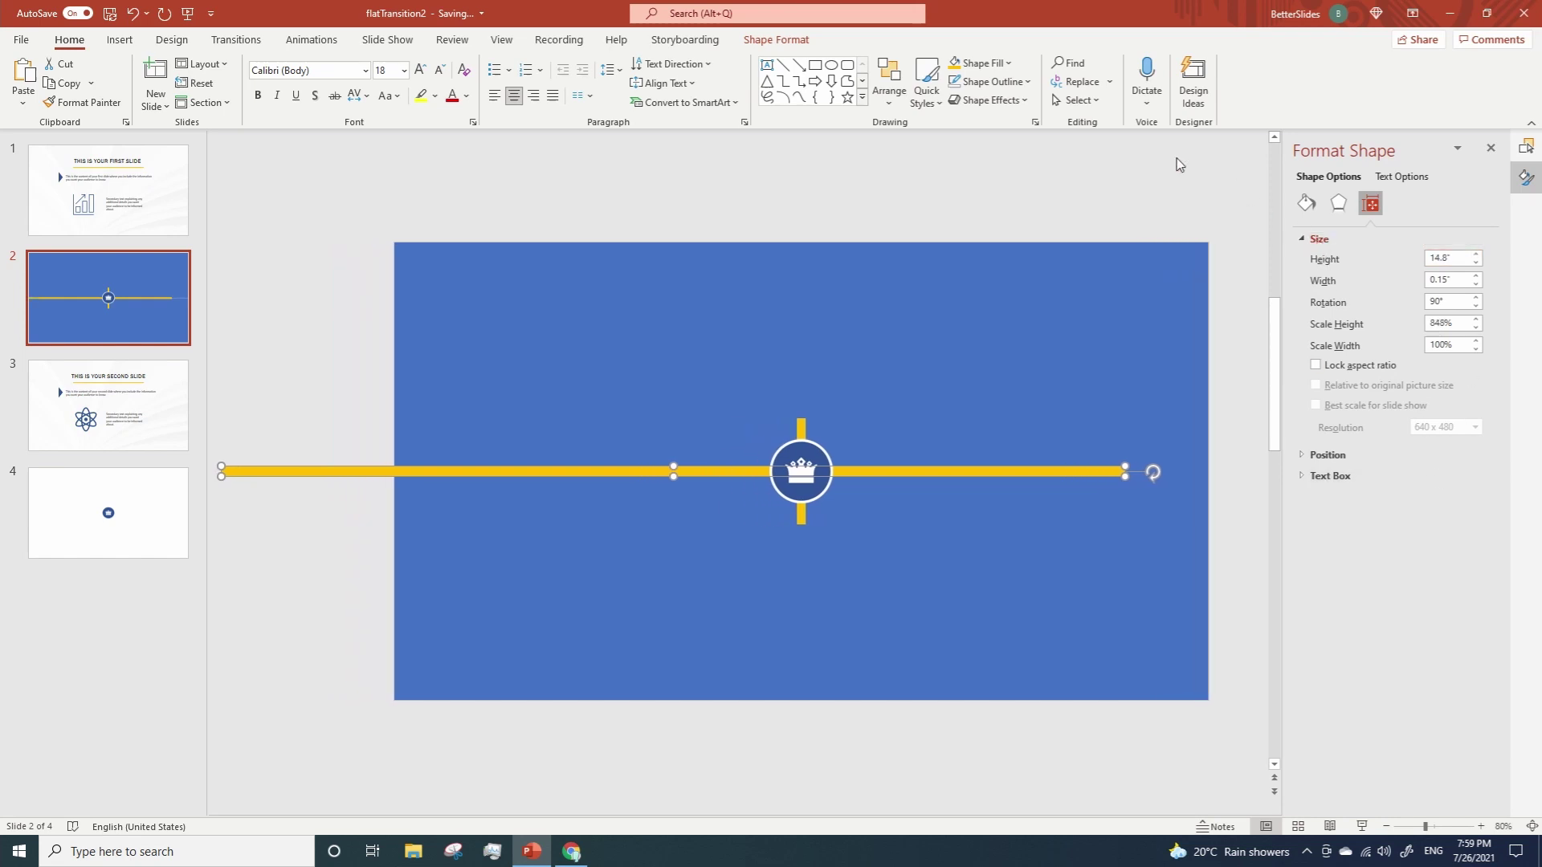
pyautogui.click(890, 90)
pyautogui.moveTo(963, 361)
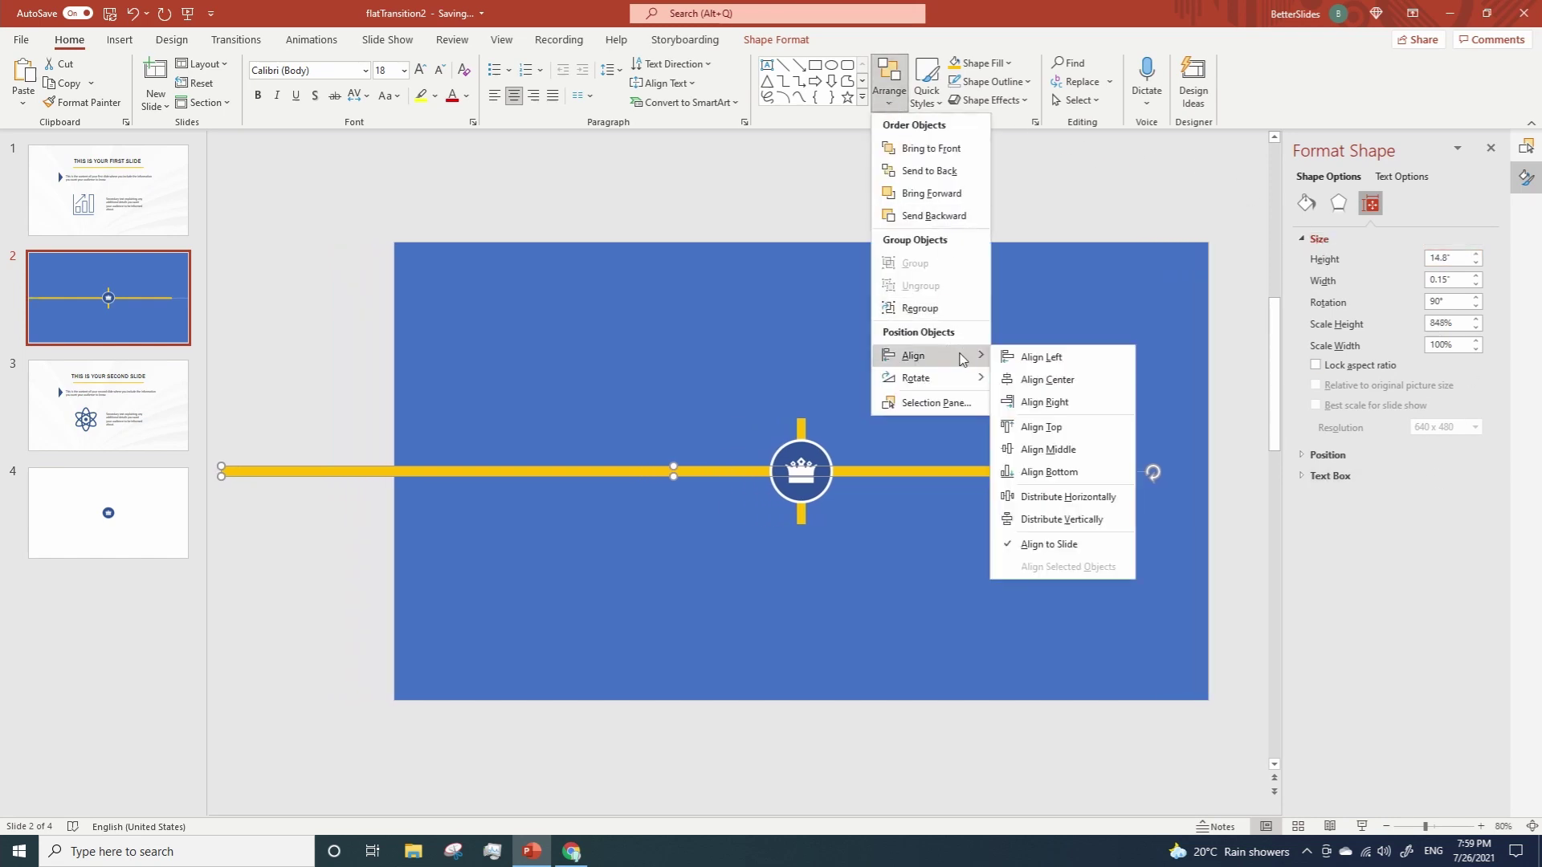
pyautogui.click(1040, 379)
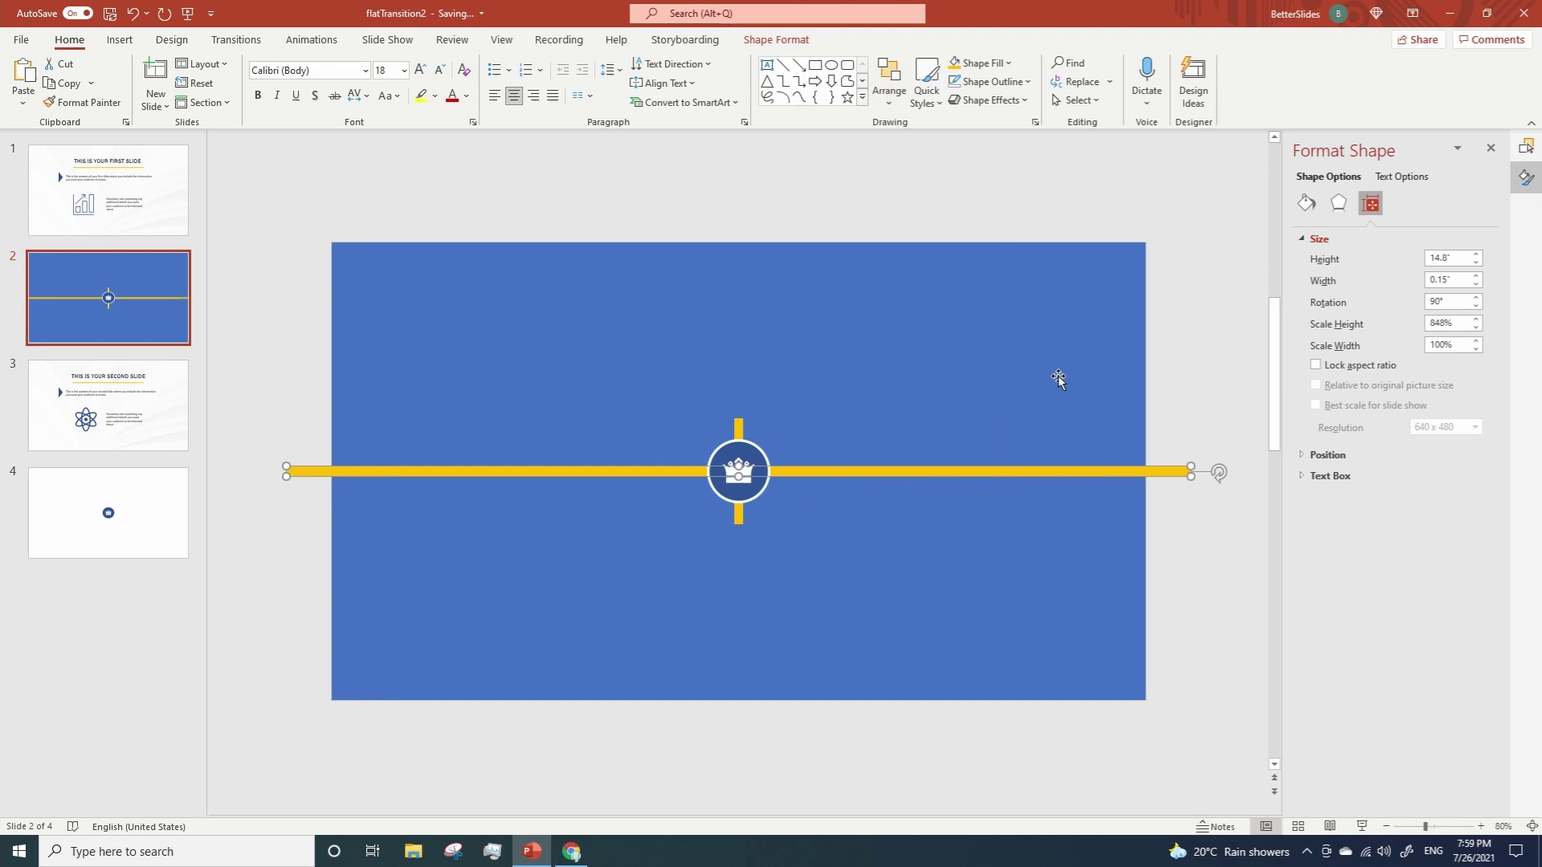
pyautogui.click(1528, 149)
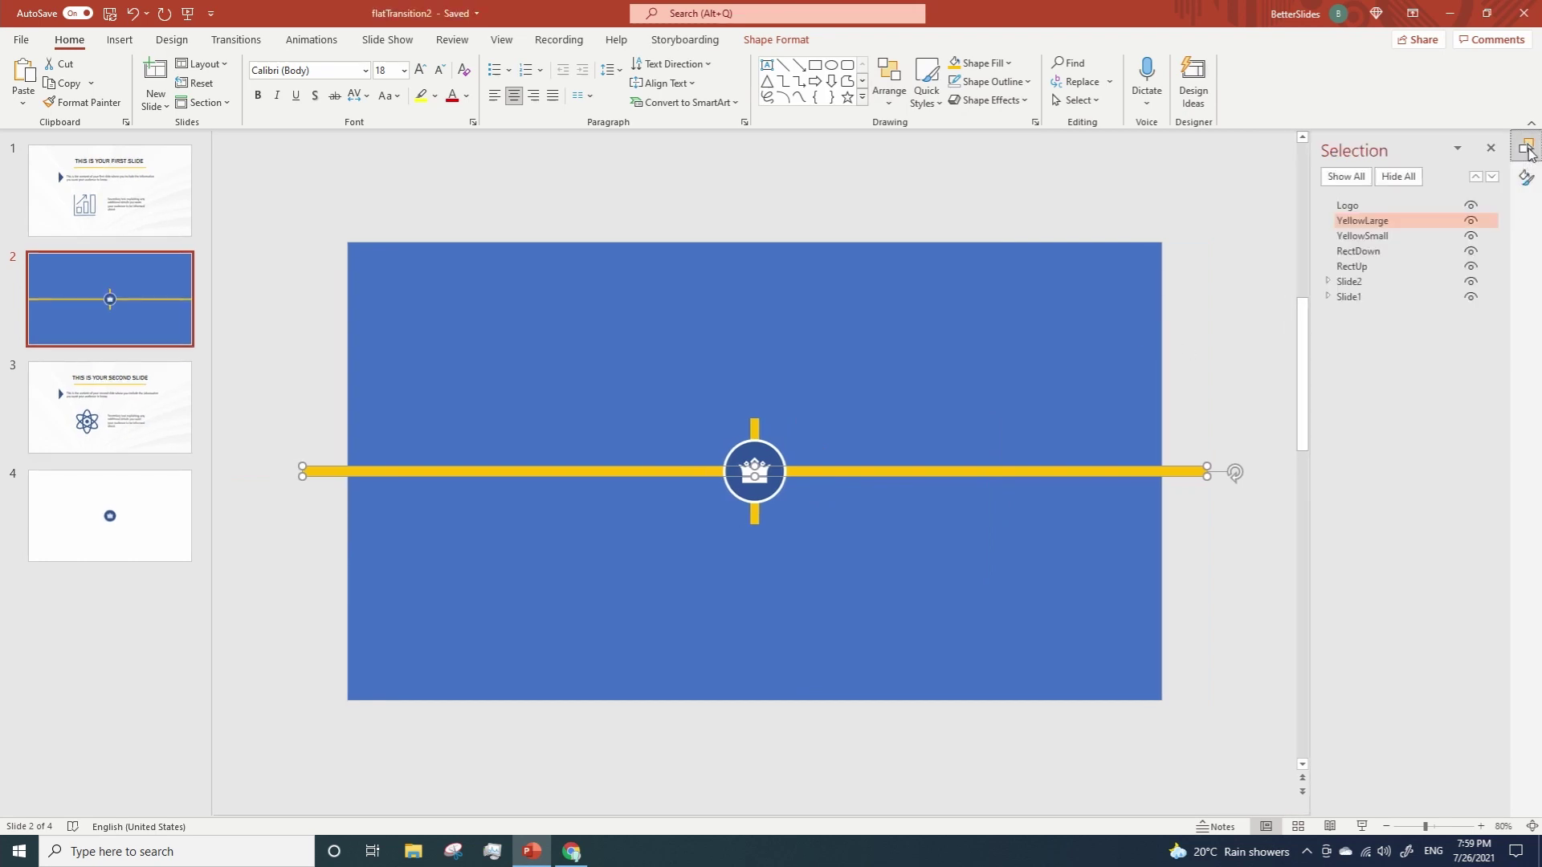
# Fill RectUp and RectDown with the logo rim's dark blue using the Eyedropper
pyautogui.click(657, 334)
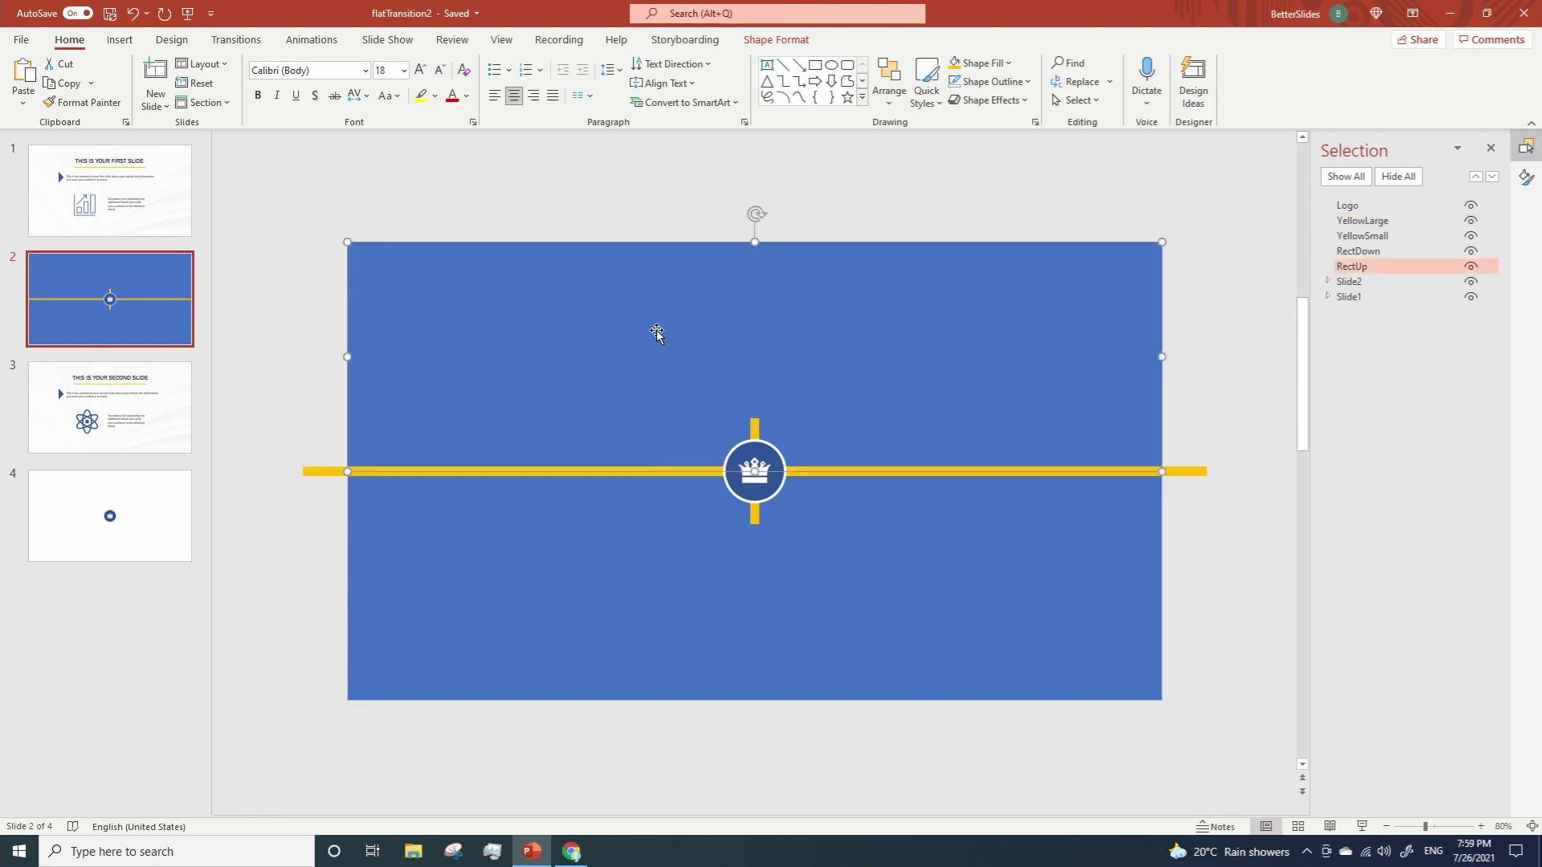
pyautogui.click(1000, 64)
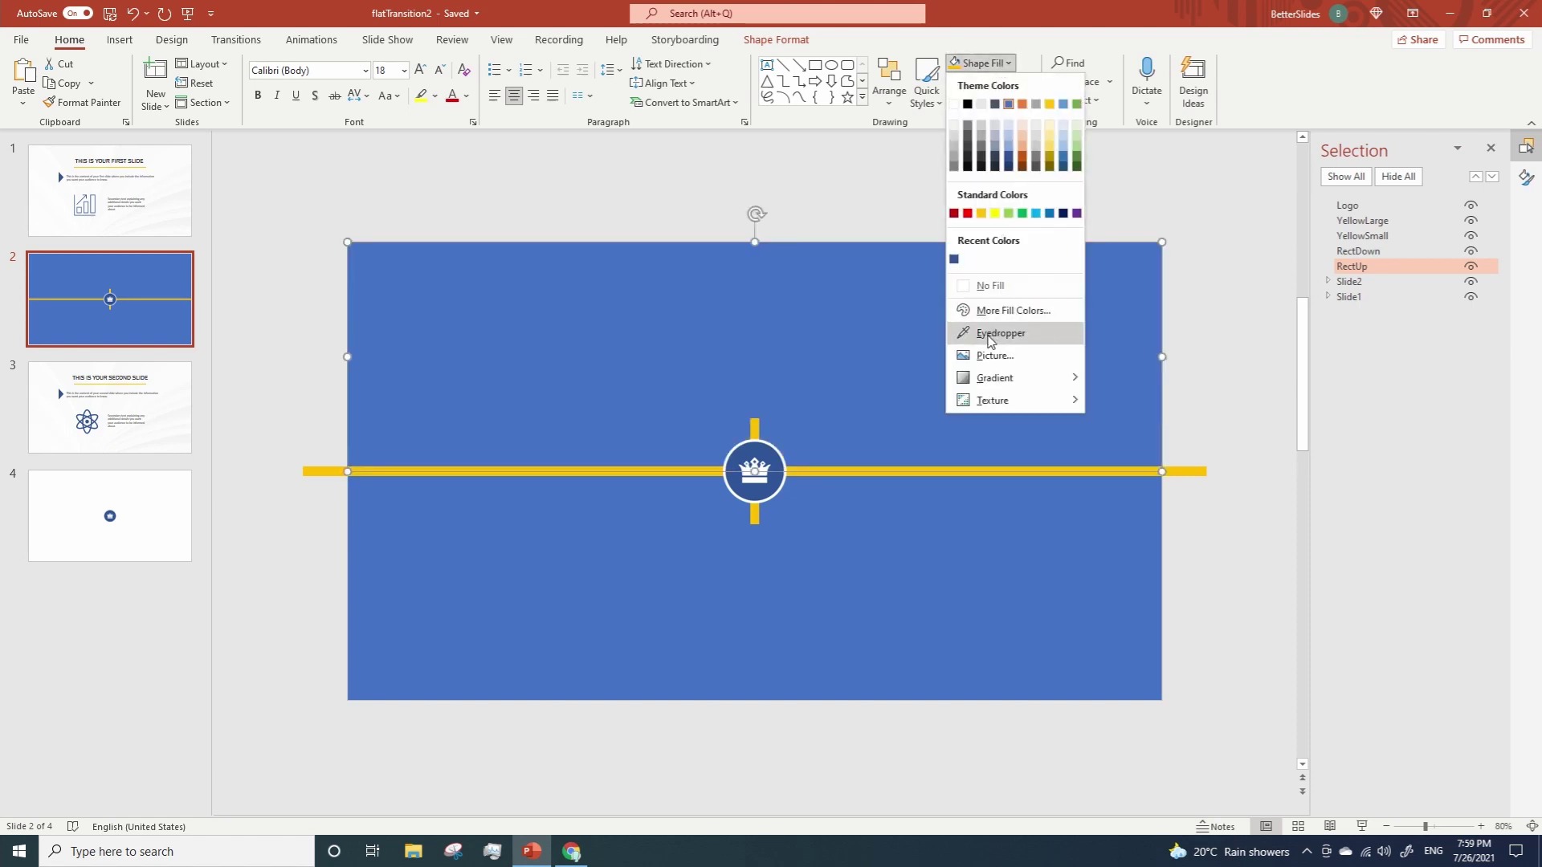
pyautogui.click(1001, 332)
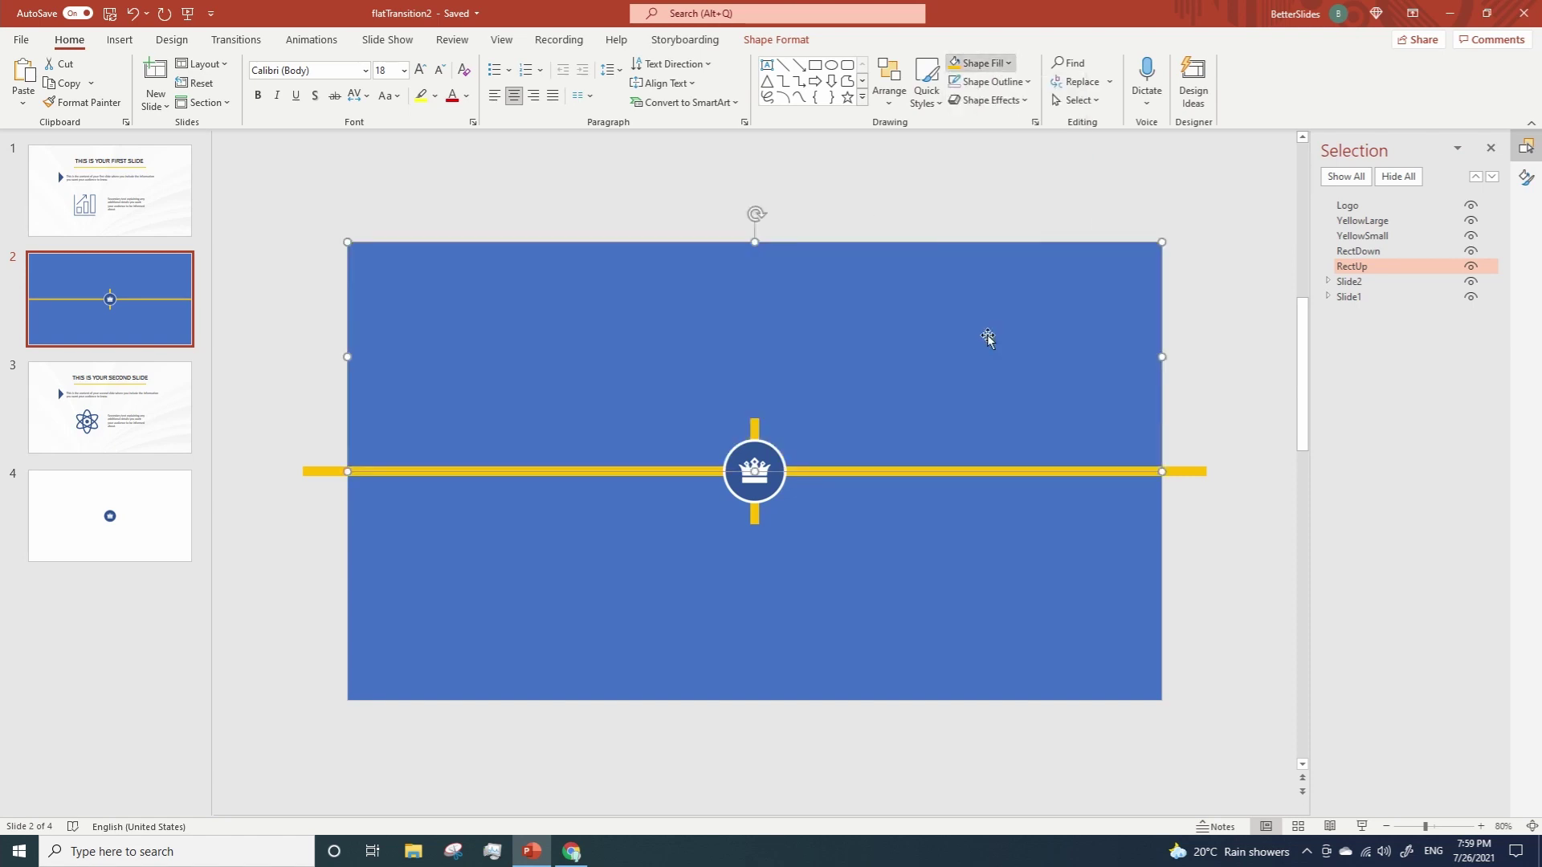
pyautogui.click(770, 450)
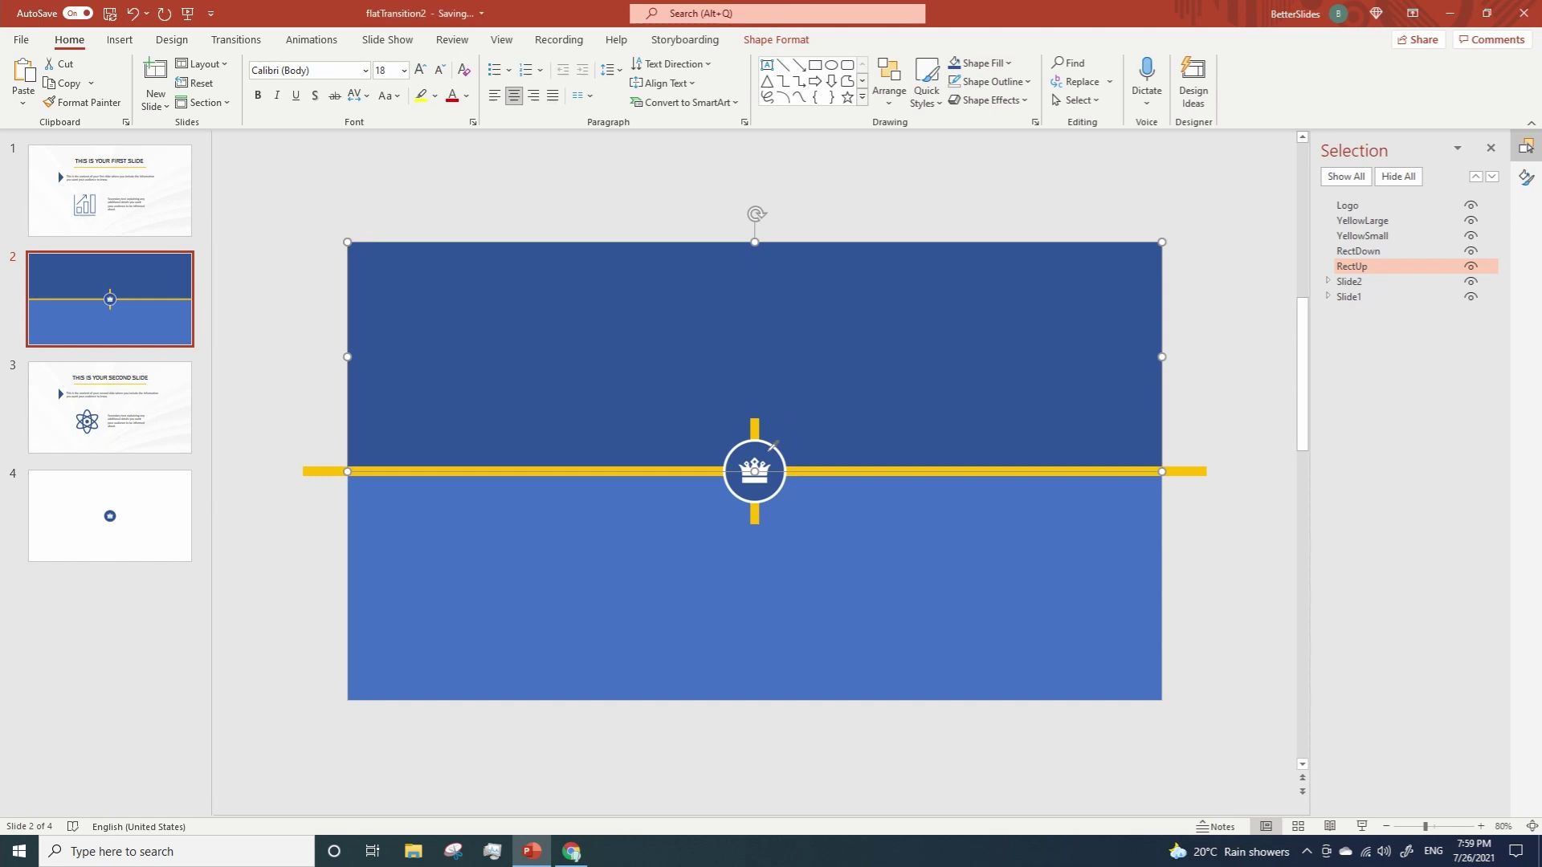
pyautogui.click(695, 231)
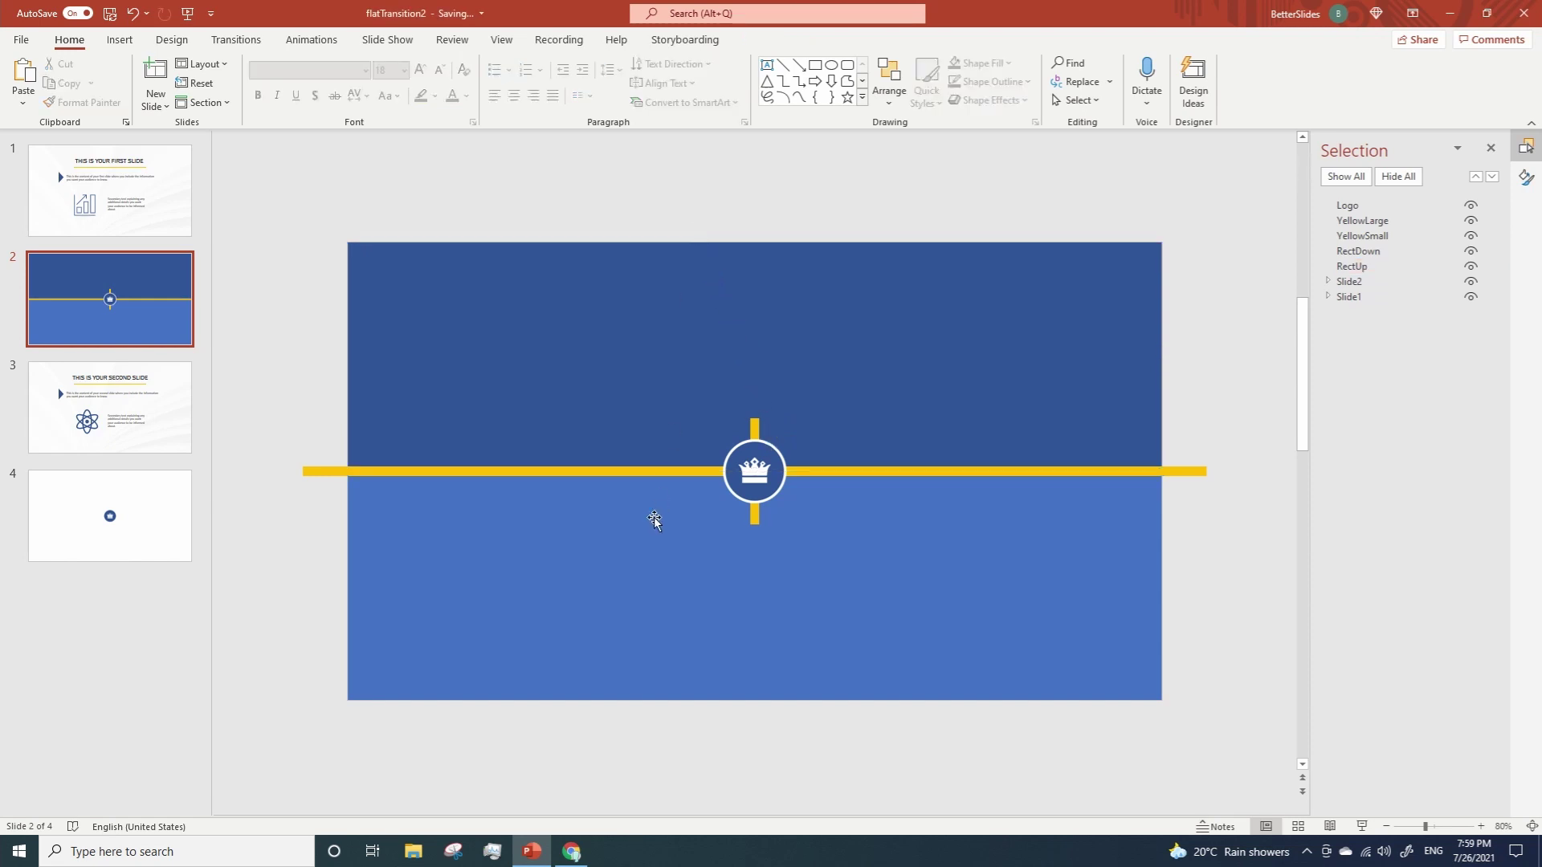
pyautogui.click(647, 534)
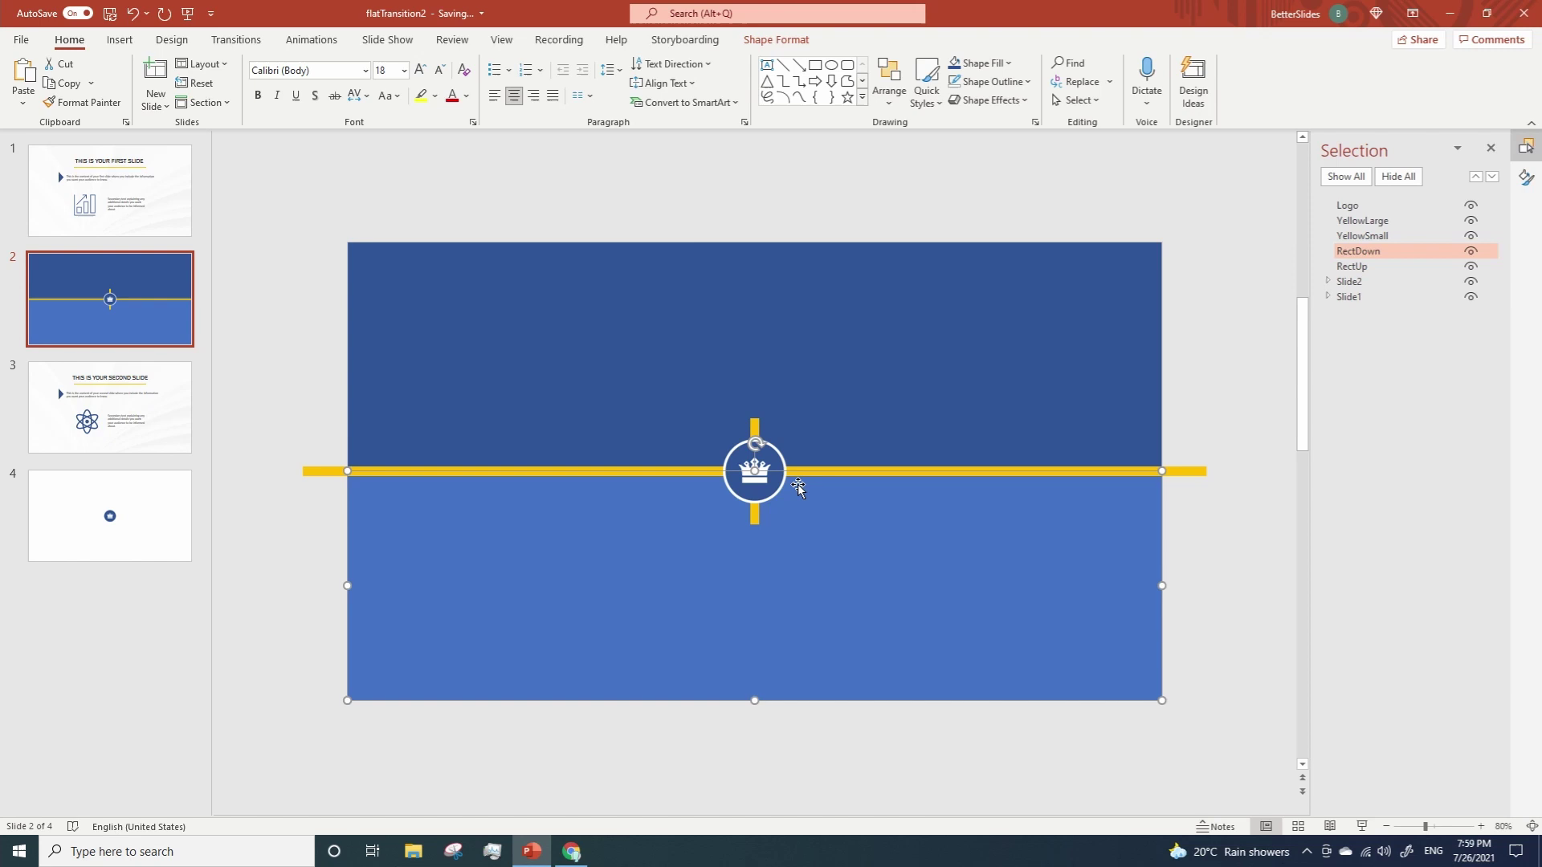
pyautogui.click(988, 63)
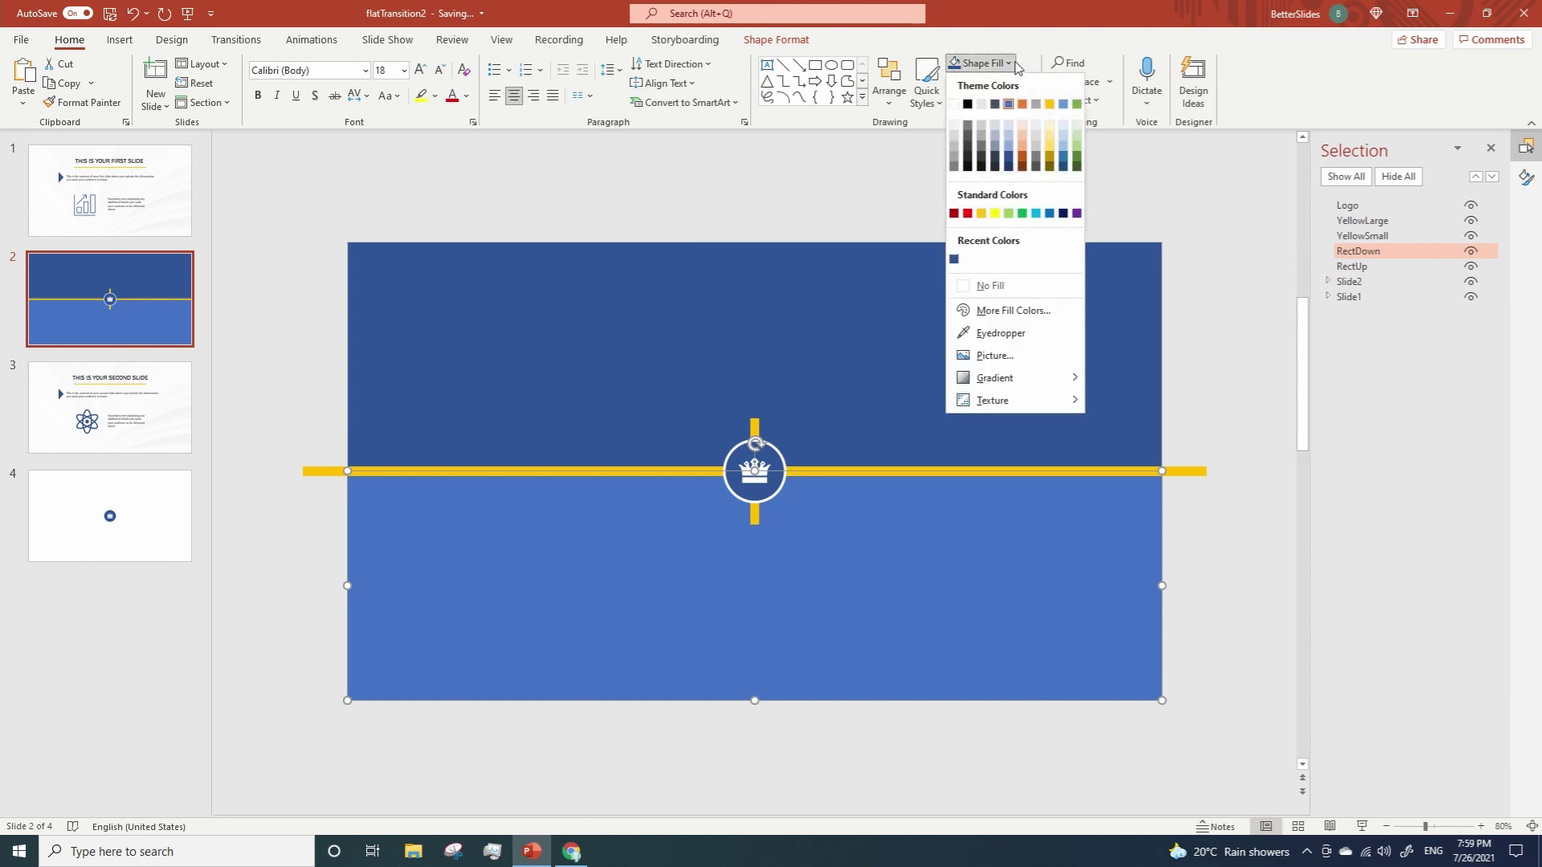
pyautogui.click(999, 332)
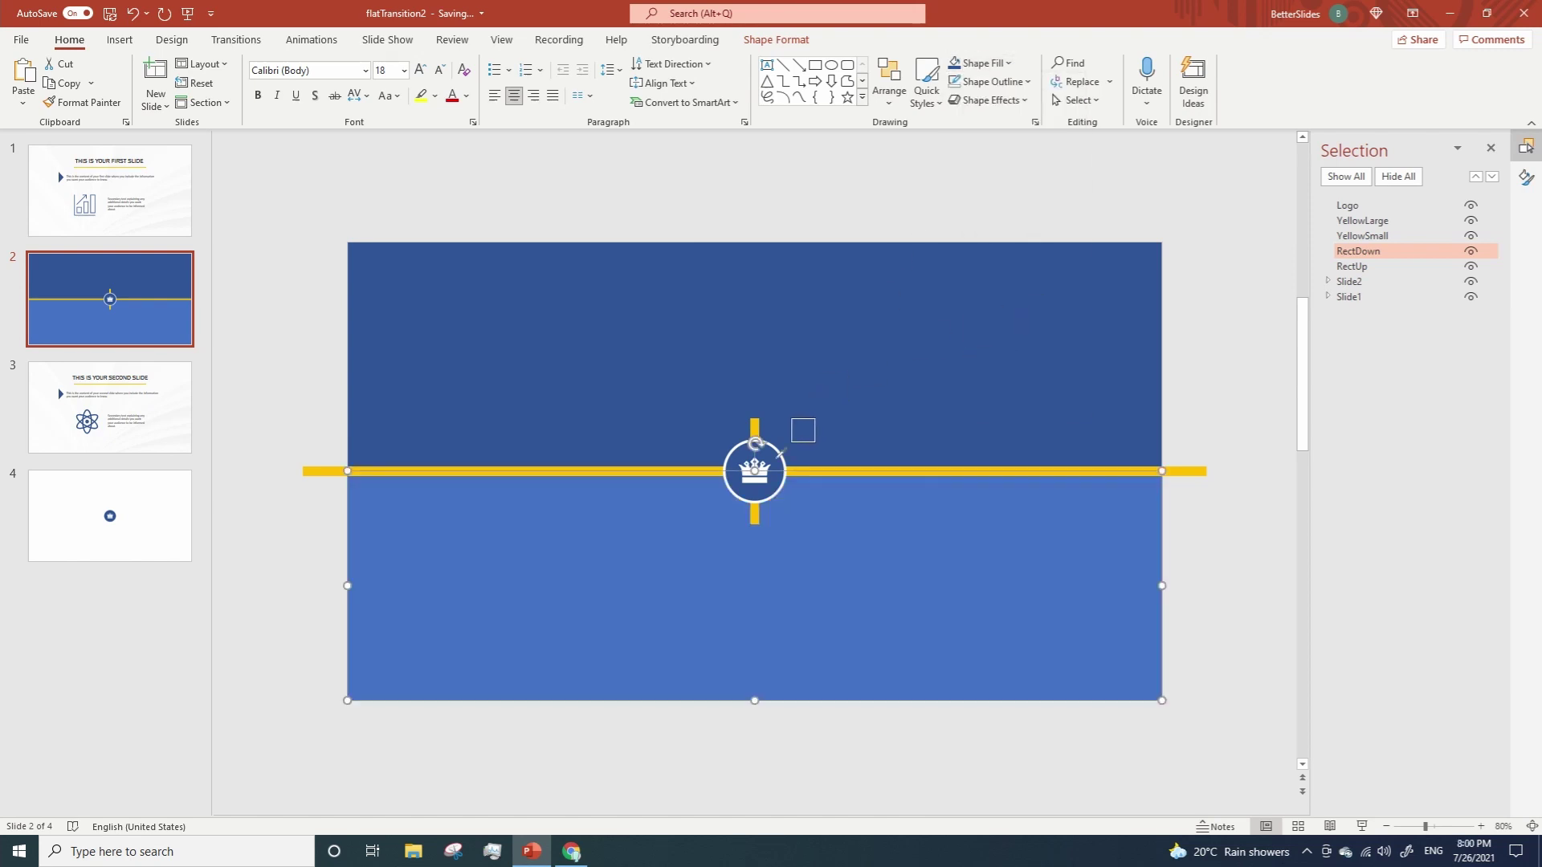
pyautogui.click(777, 458)
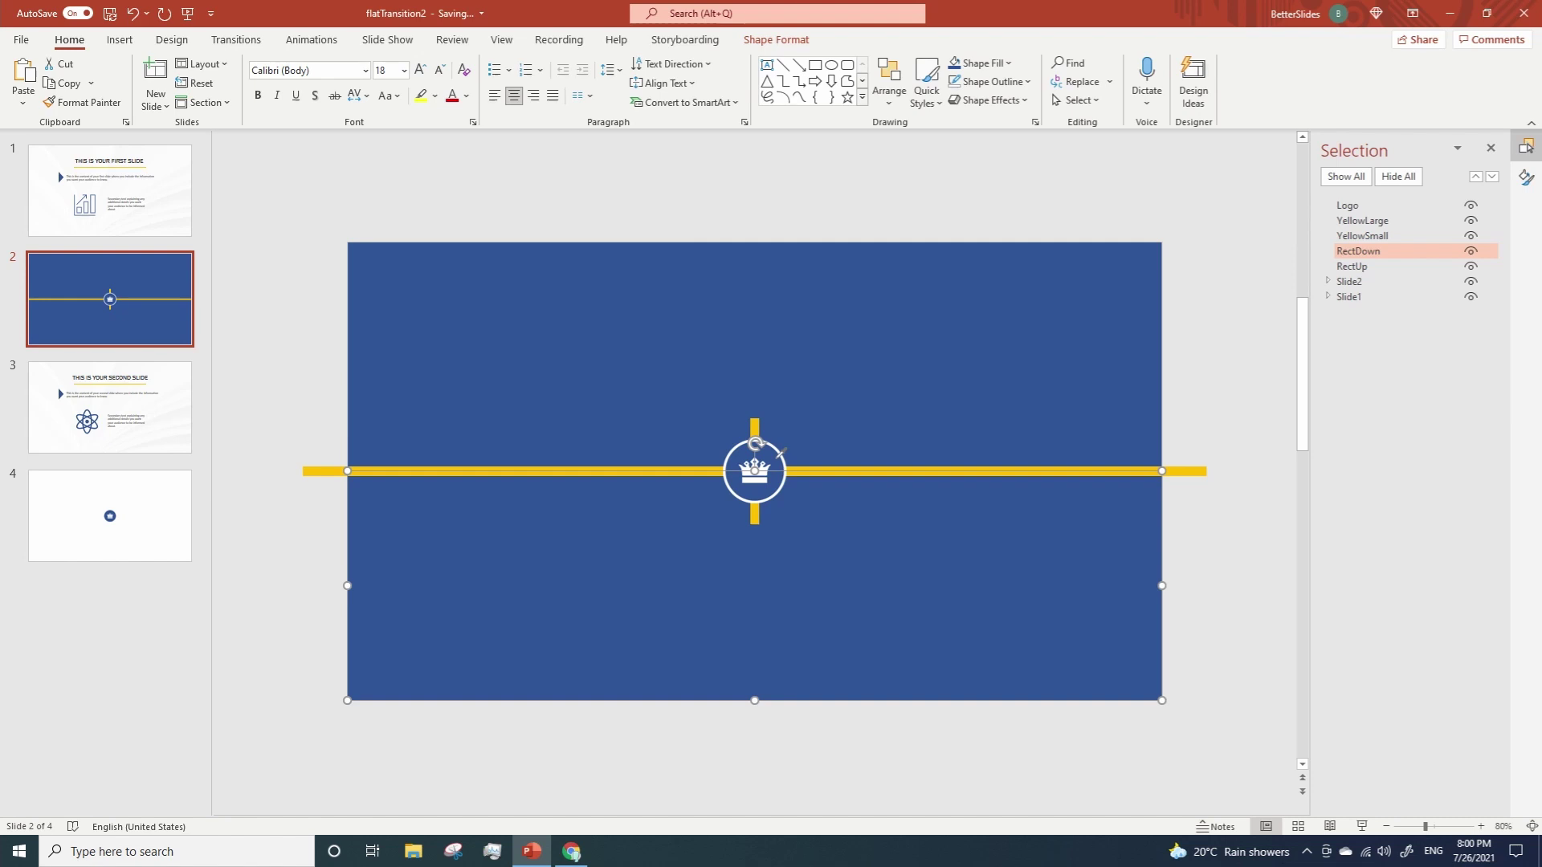
pyautogui.press('Escape')
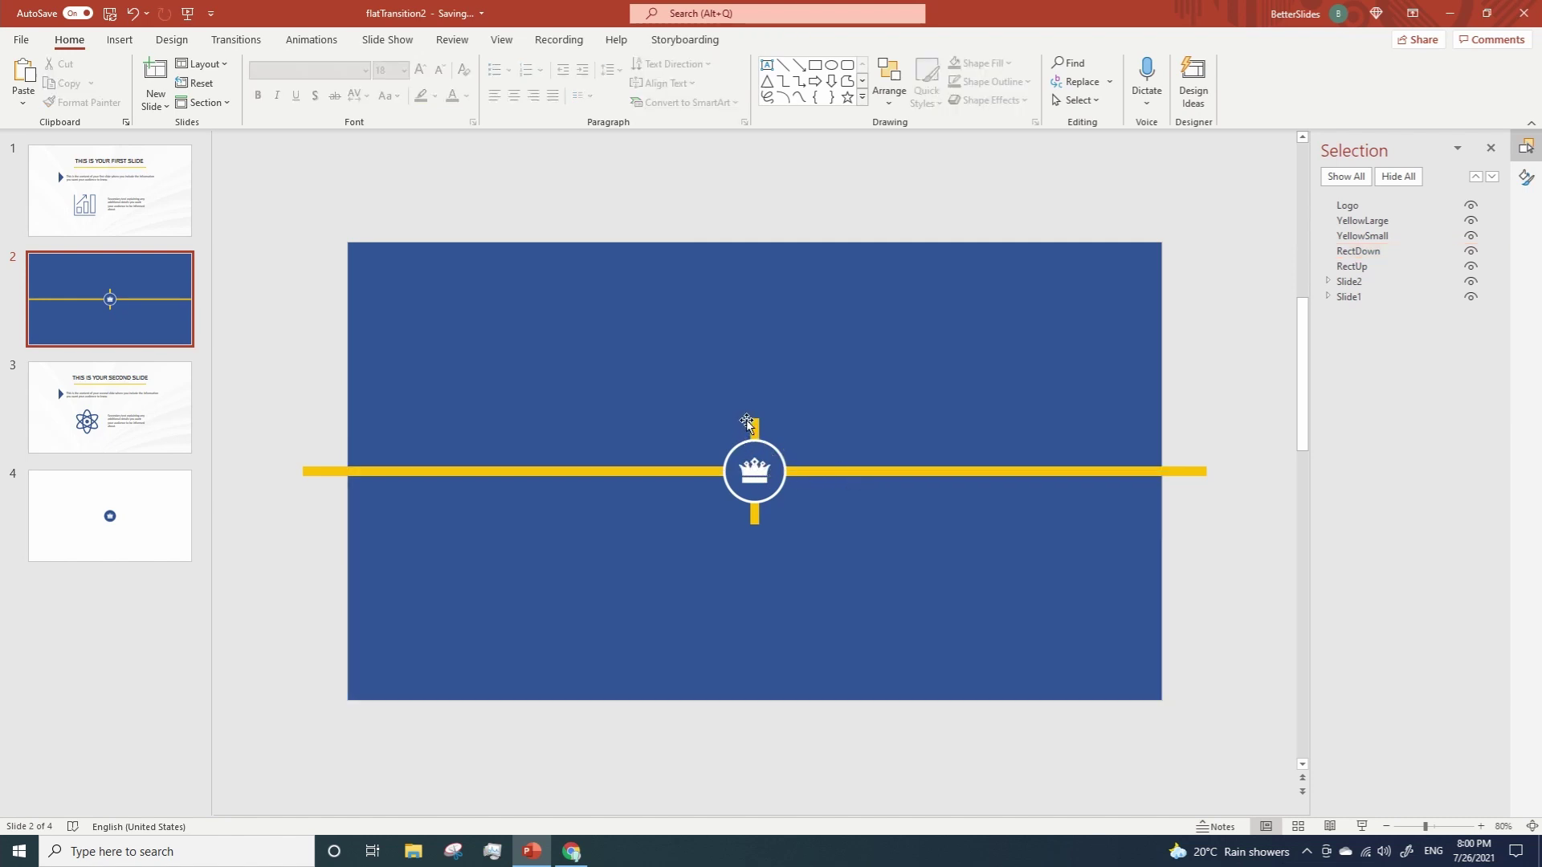
# Tilt the crown logo at an angle over the yellow cross using its rotation handle
pyautogui.click(751, 466)
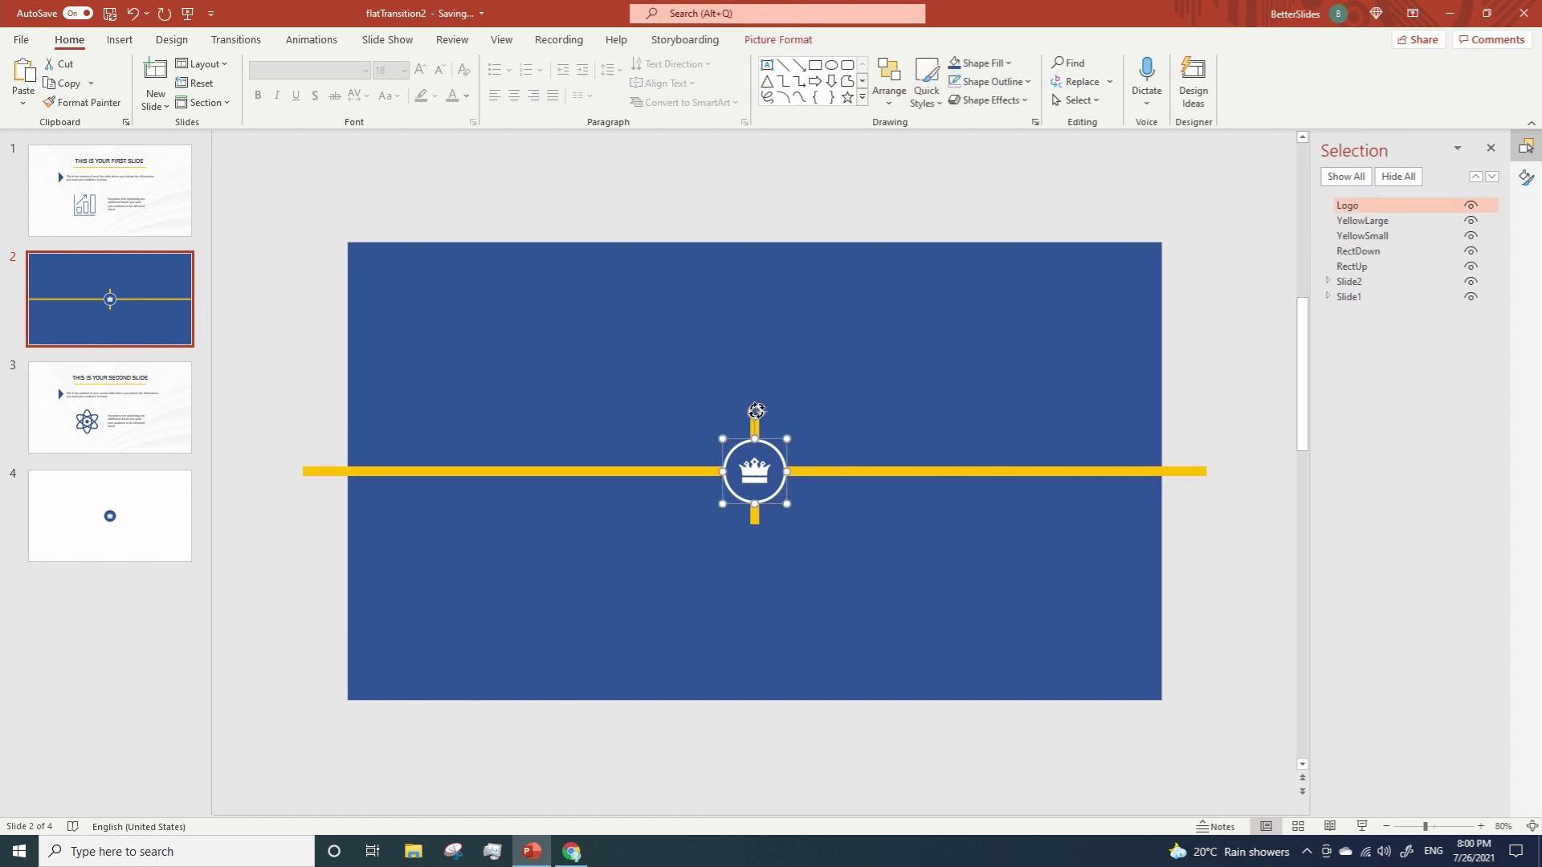
pyautogui.moveTo(755, 410); pyautogui.dragTo(793, 439)
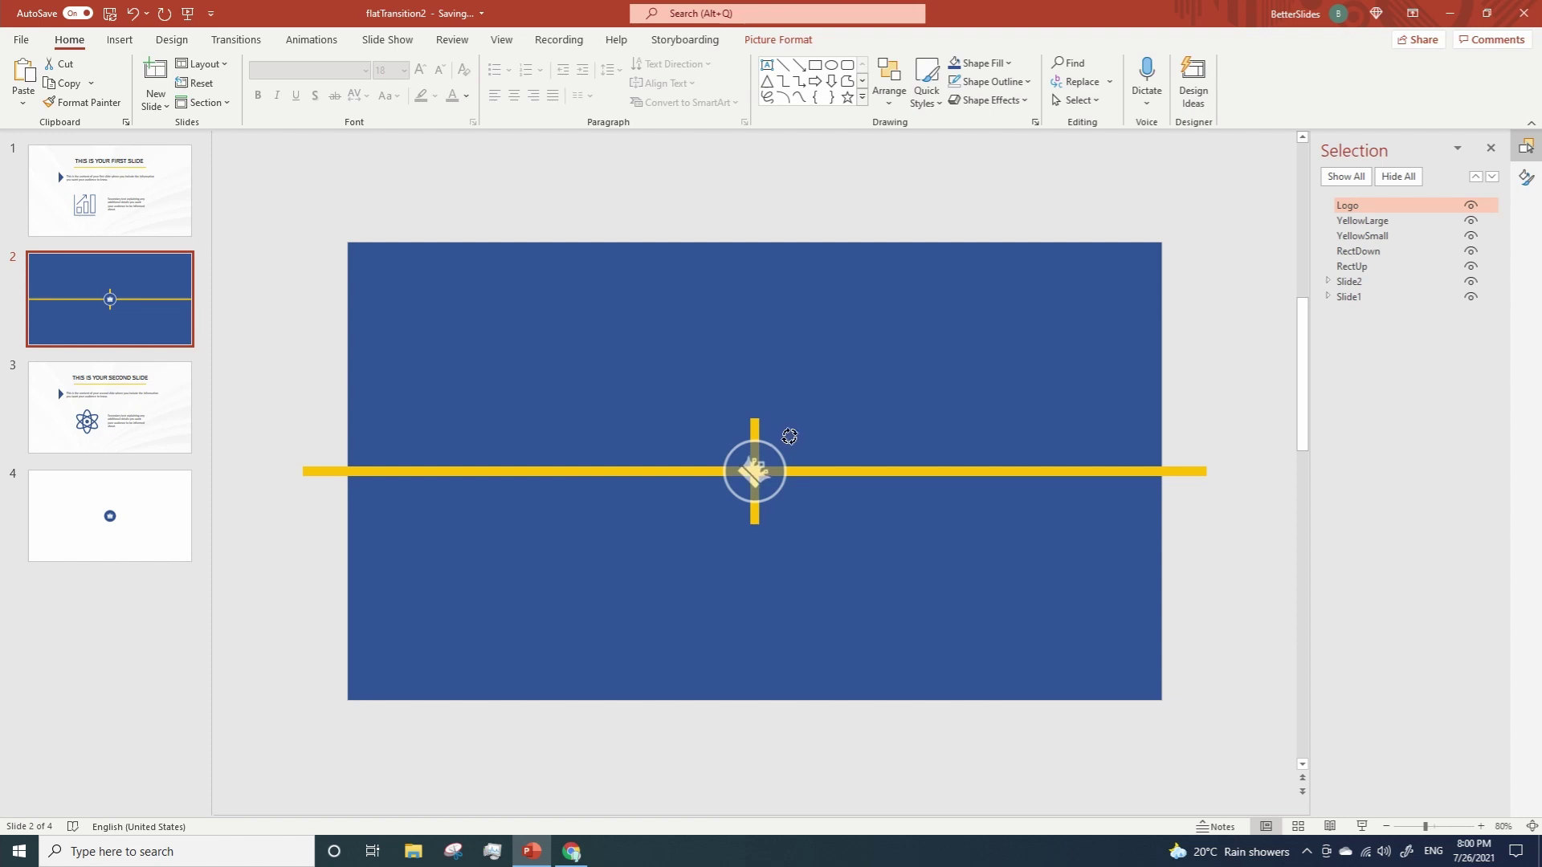
pyautogui.moveTo(789, 436); pyautogui.dragTo(791, 439)
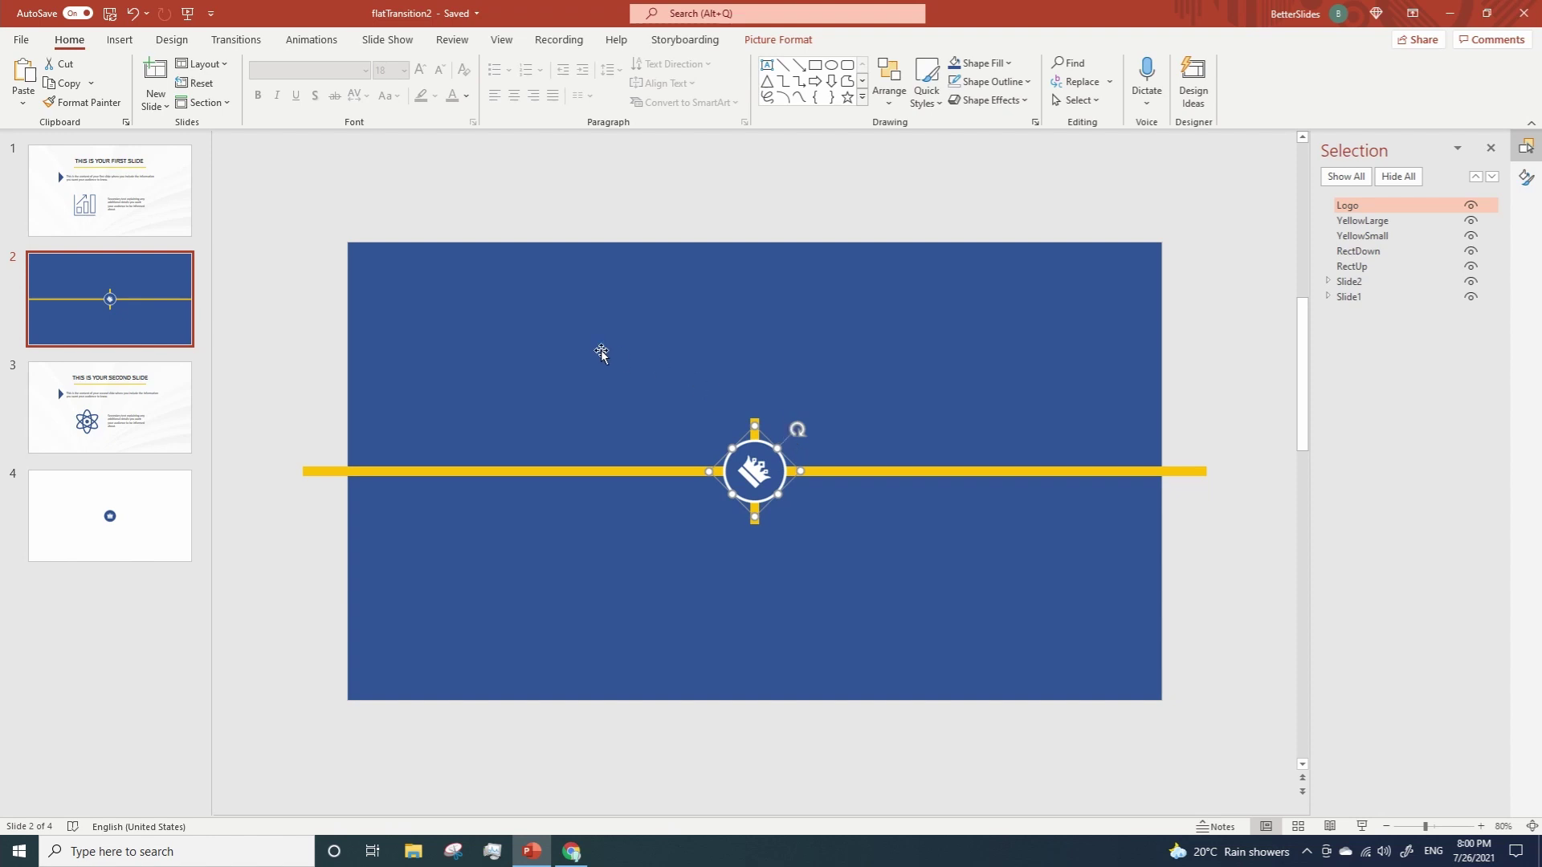
pyautogui.click(567, 347)
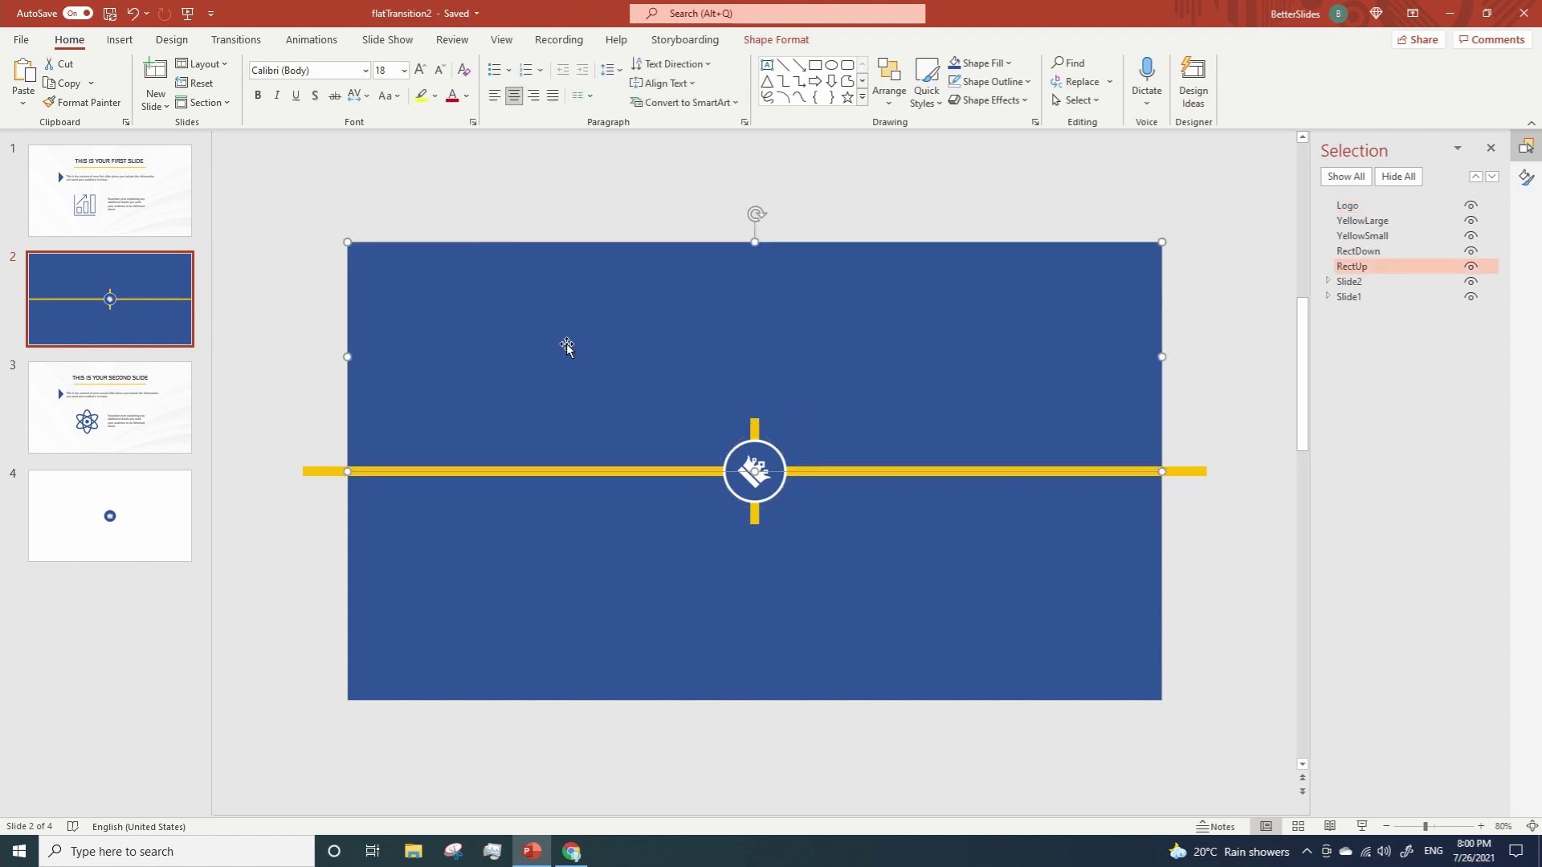
# Give RectUp, the logo and RectDown a Fade entrance starting With Previous
pyautogui.keyDown('shift'); pyautogui.click(765, 453); pyautogui.keyUp('shift')
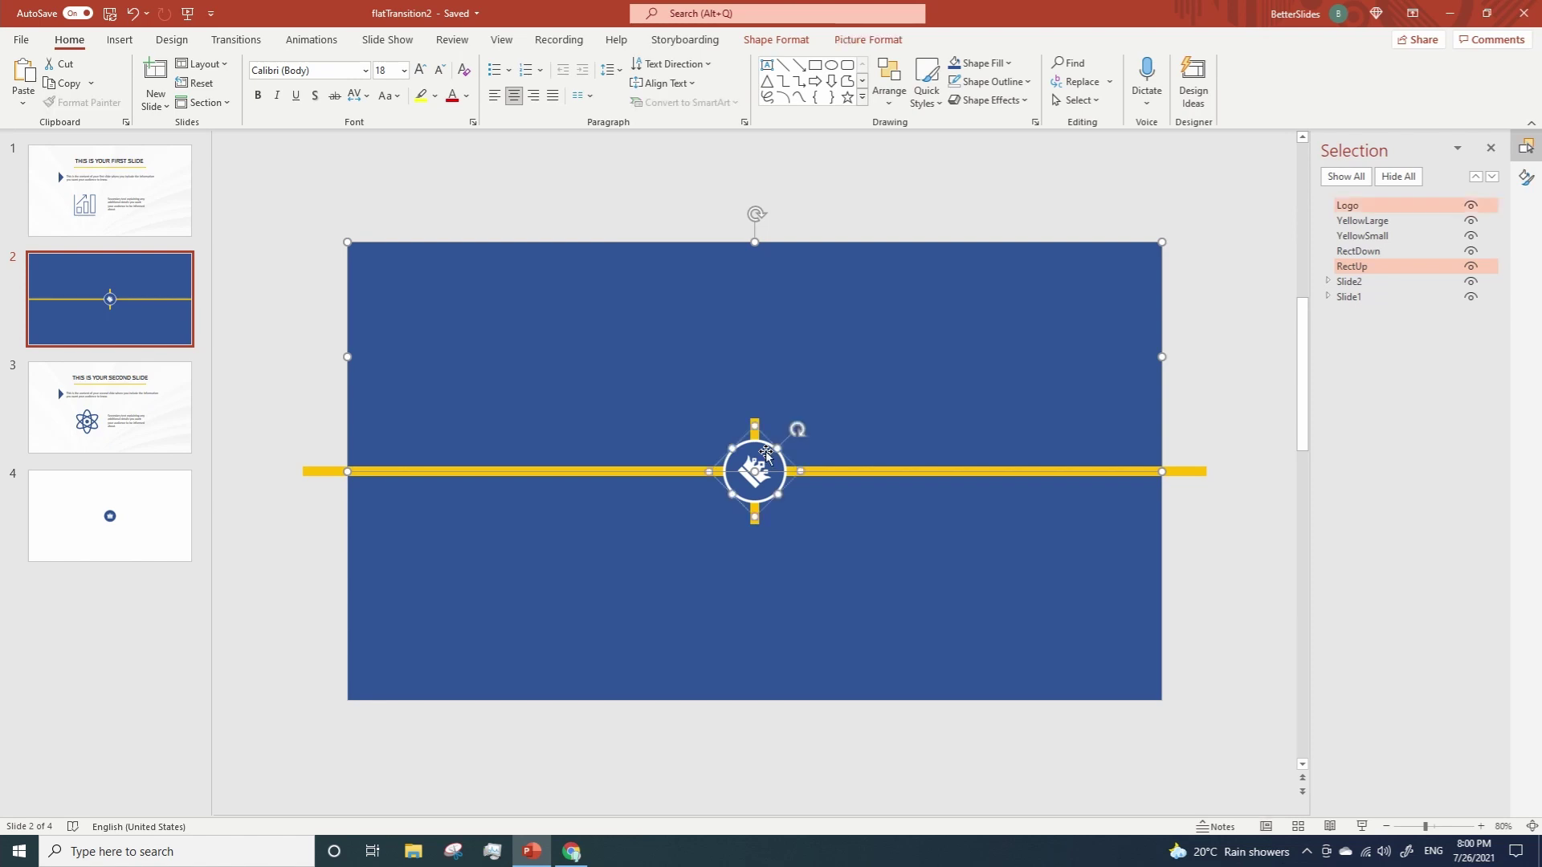
pyautogui.keyDown('shift'); pyautogui.click(524, 570); pyautogui.keyUp('shift')
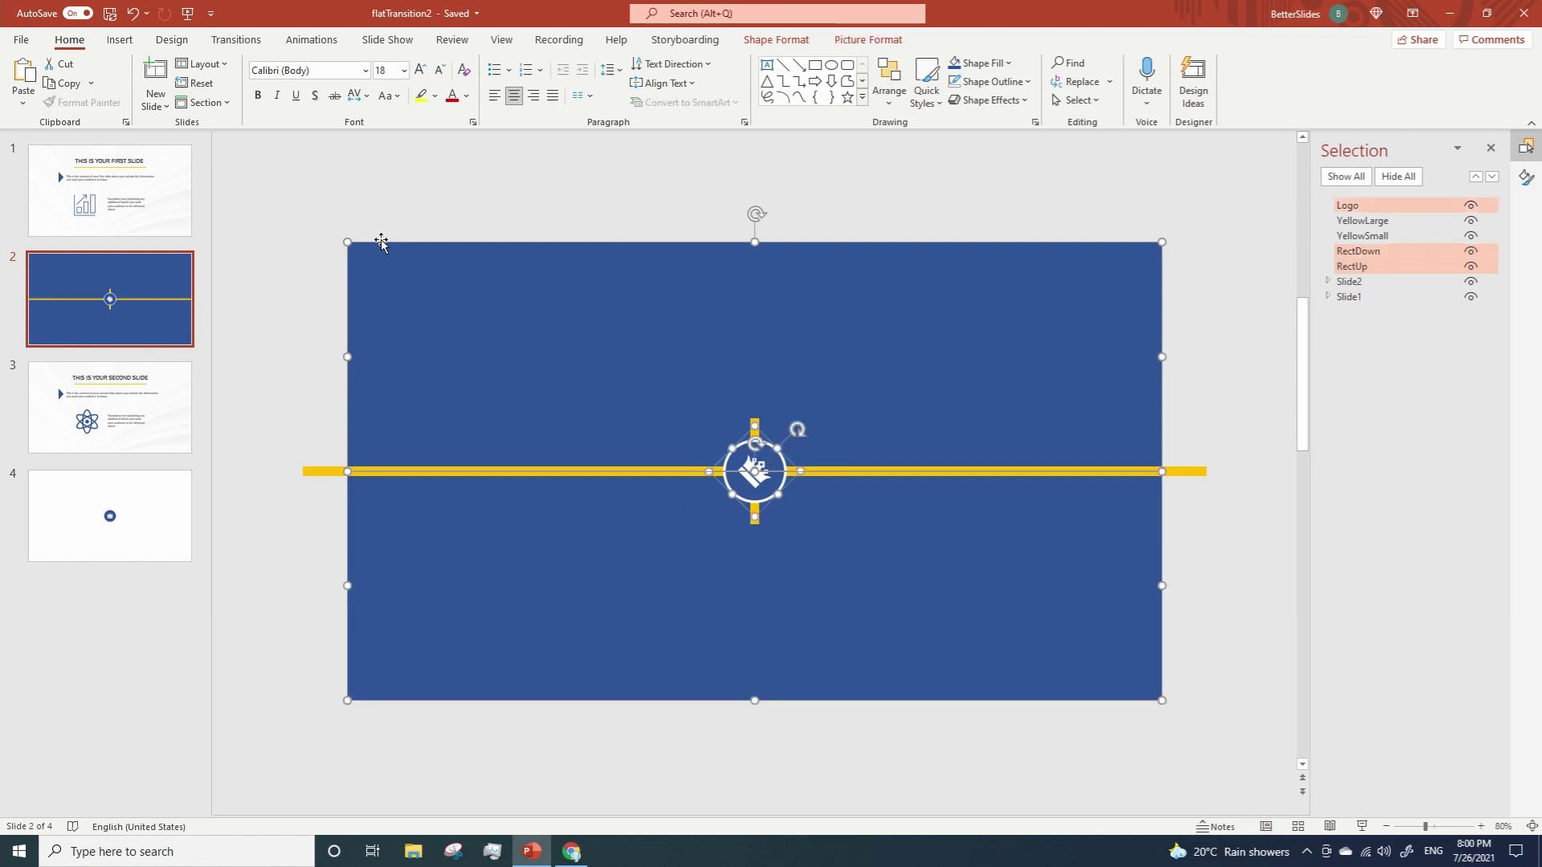
pyautogui.click(318, 42)
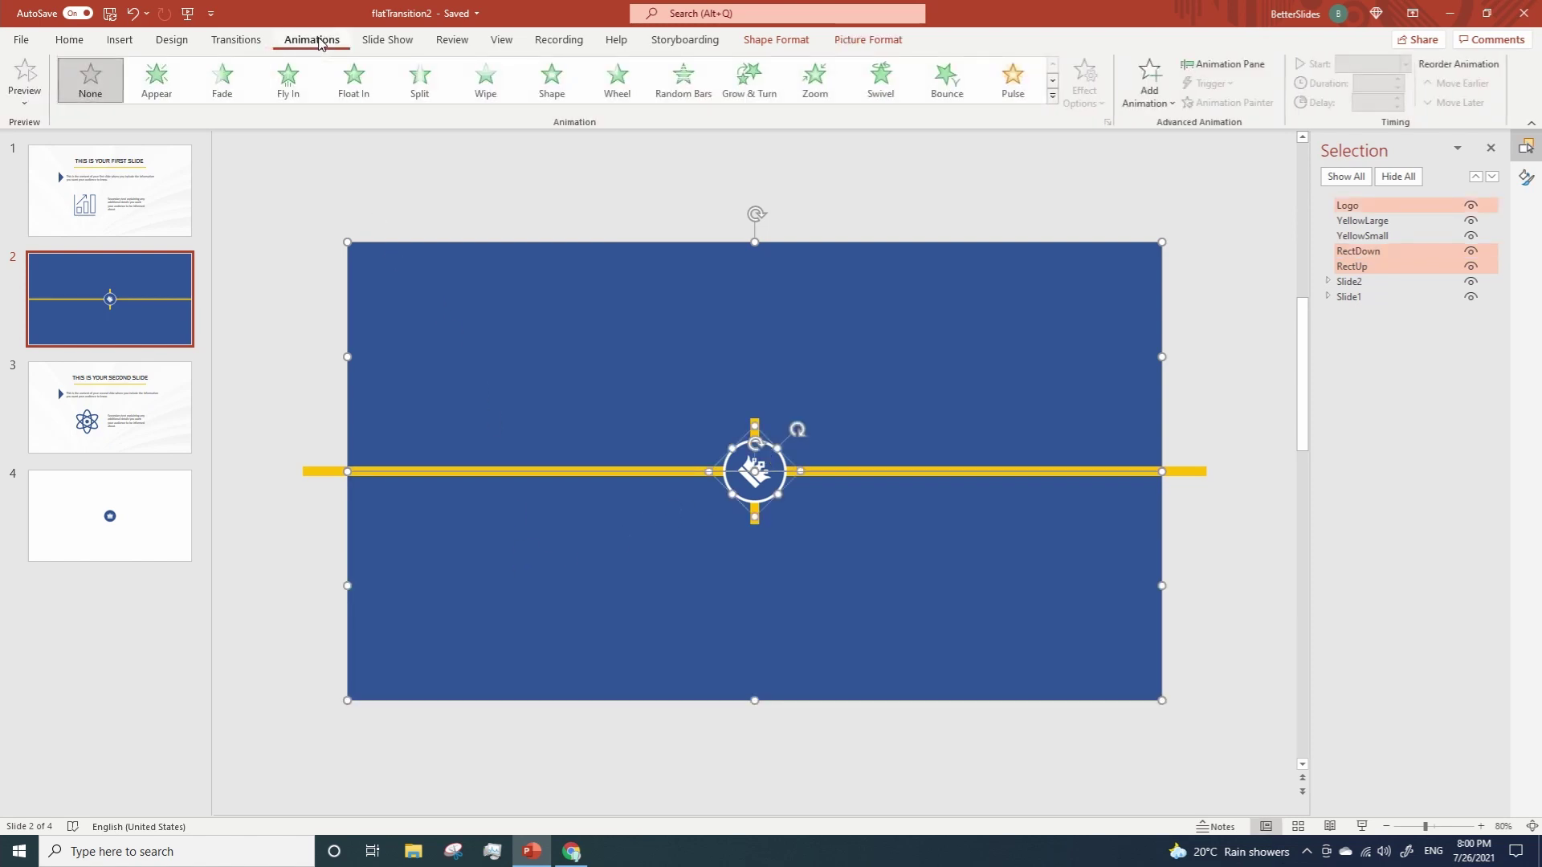
pyautogui.click(224, 80)
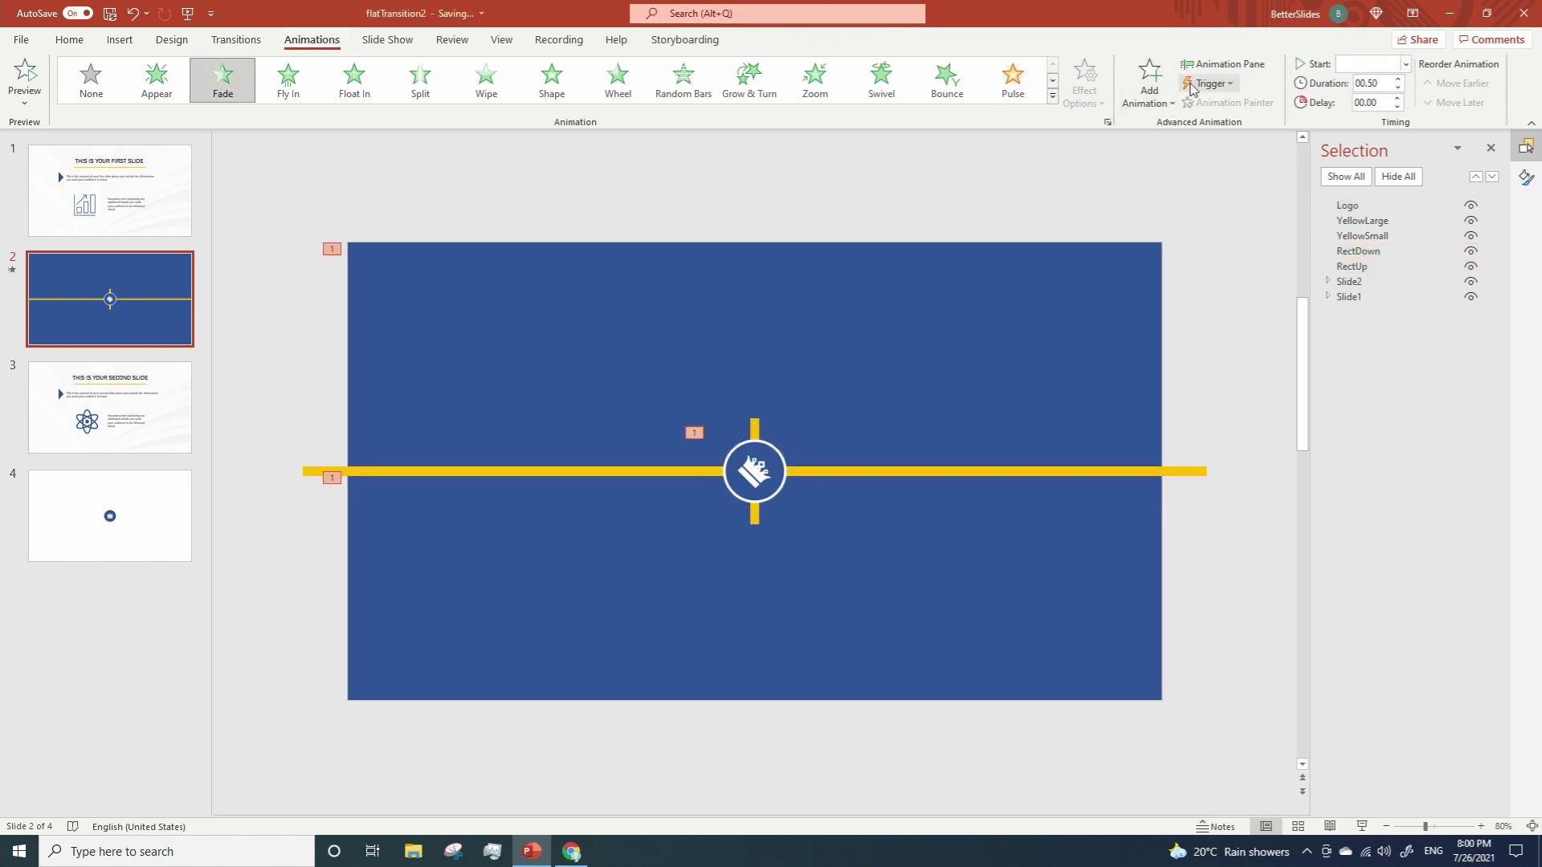
pyautogui.click(1213, 69)
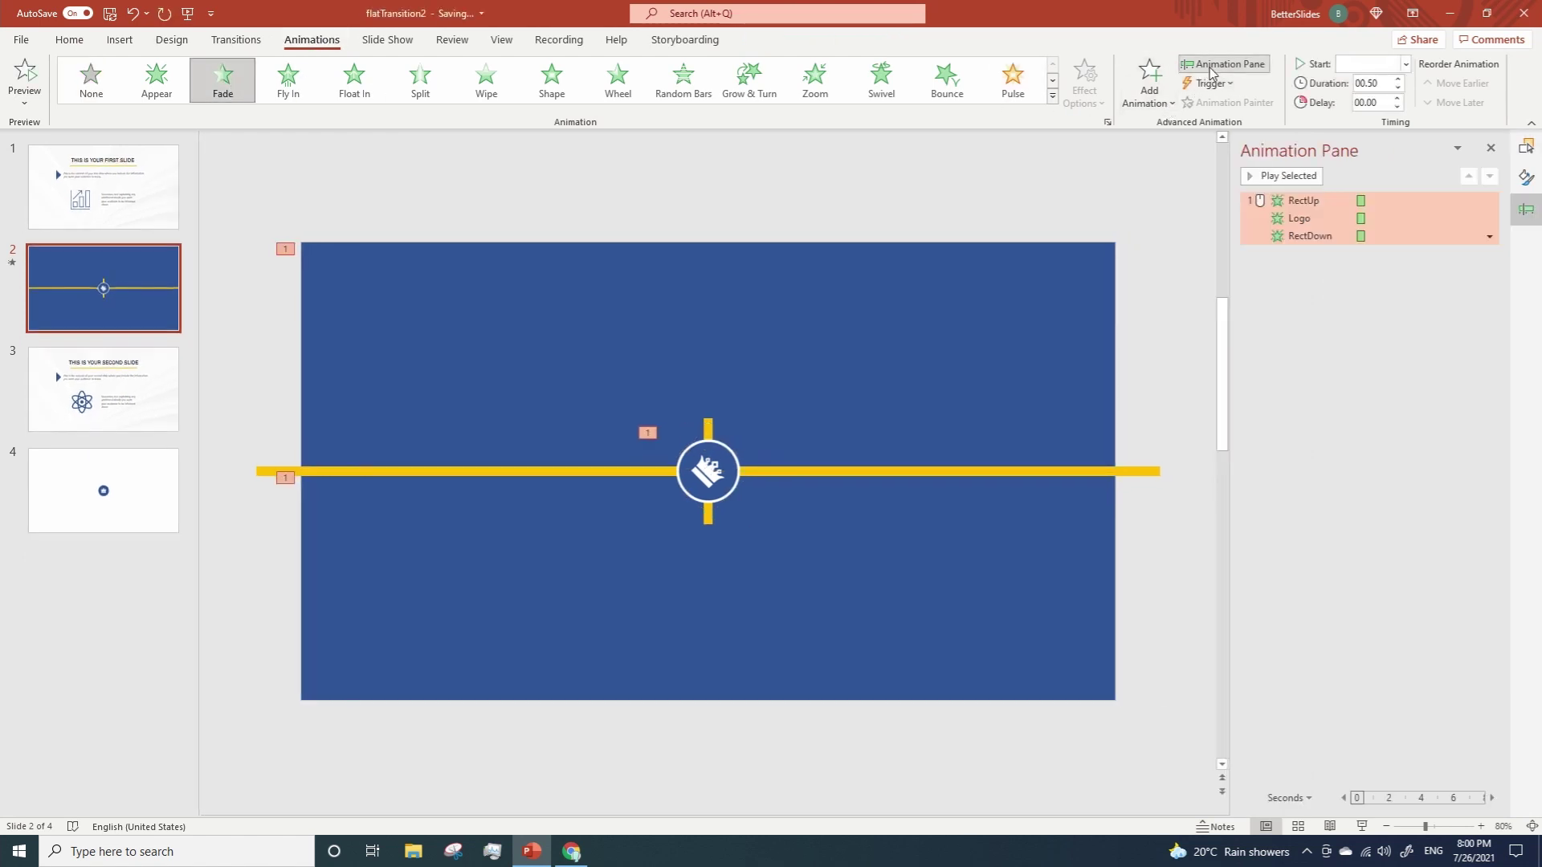
pyautogui.click(1403, 66)
pyautogui.click(1380, 102)
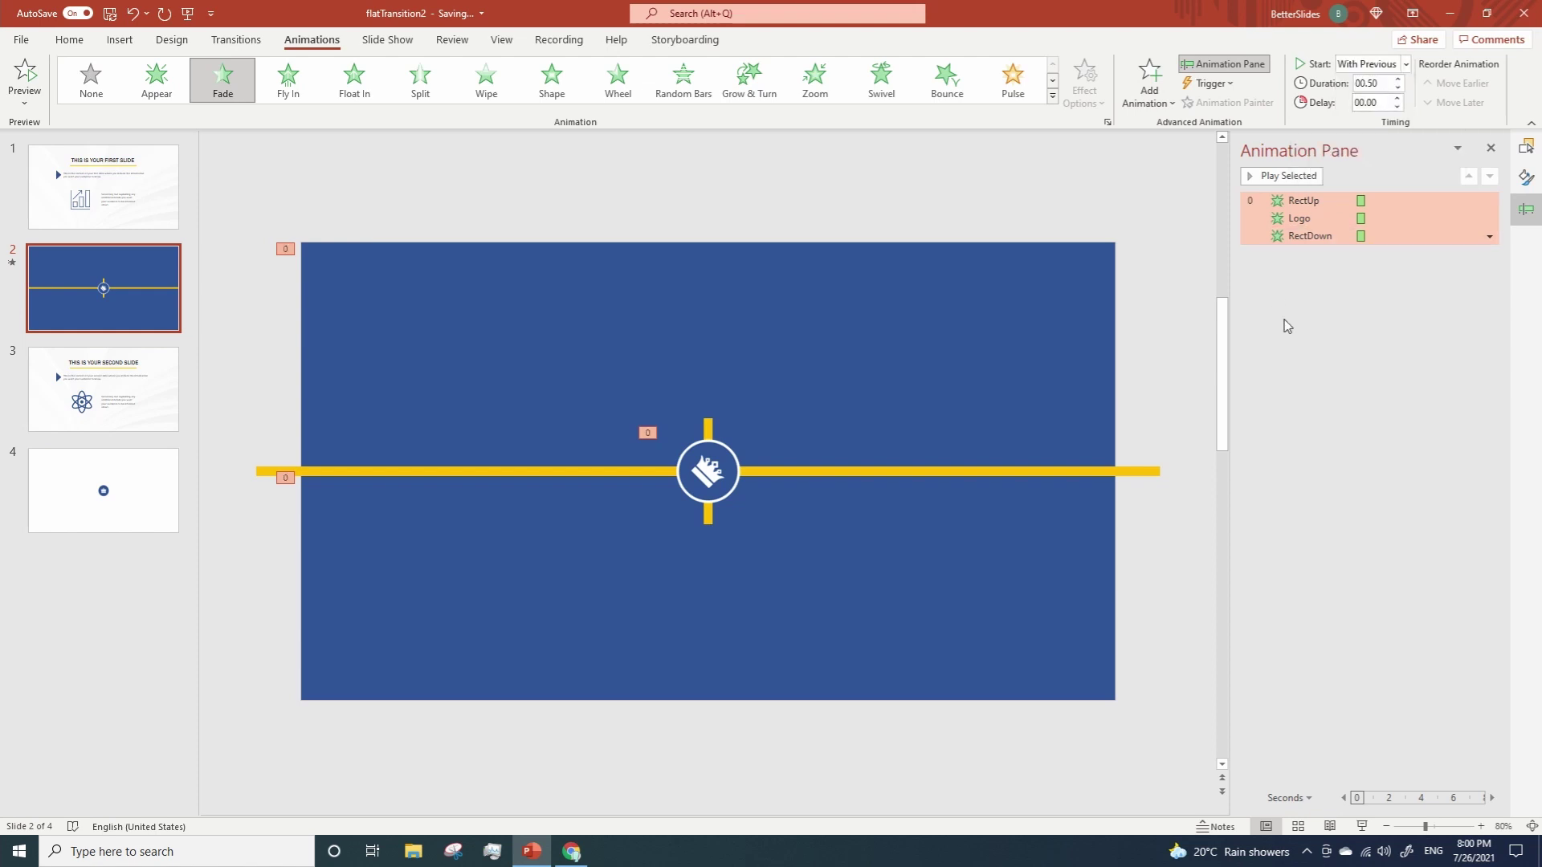
# Add a Spin emphasis to the logo, lasting 0.6 seconds and starting With Previous
pyautogui.click(695, 470)
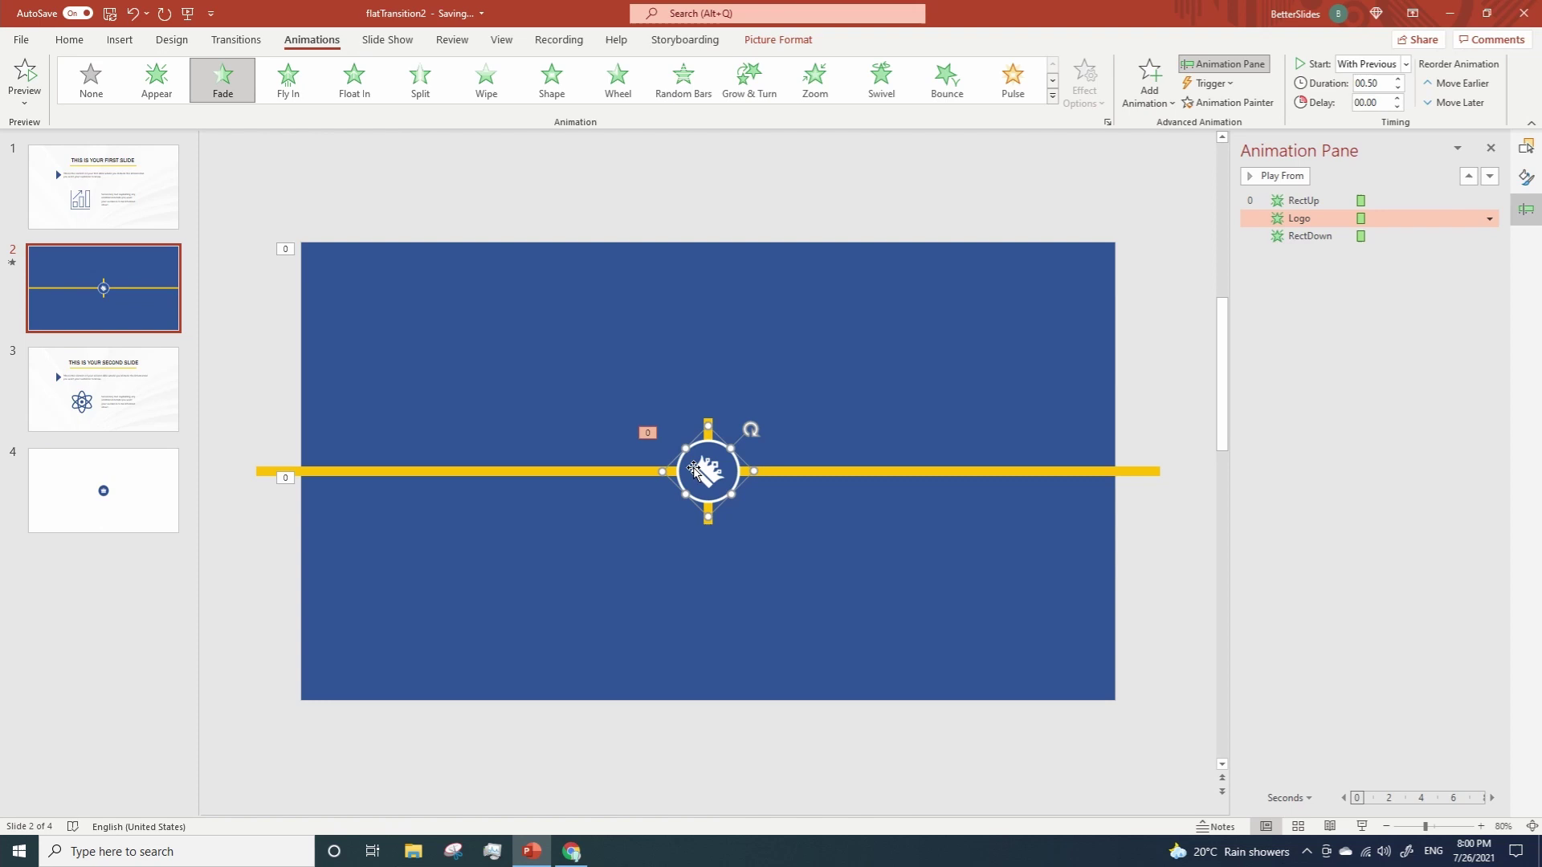
pyautogui.click(1150, 94)
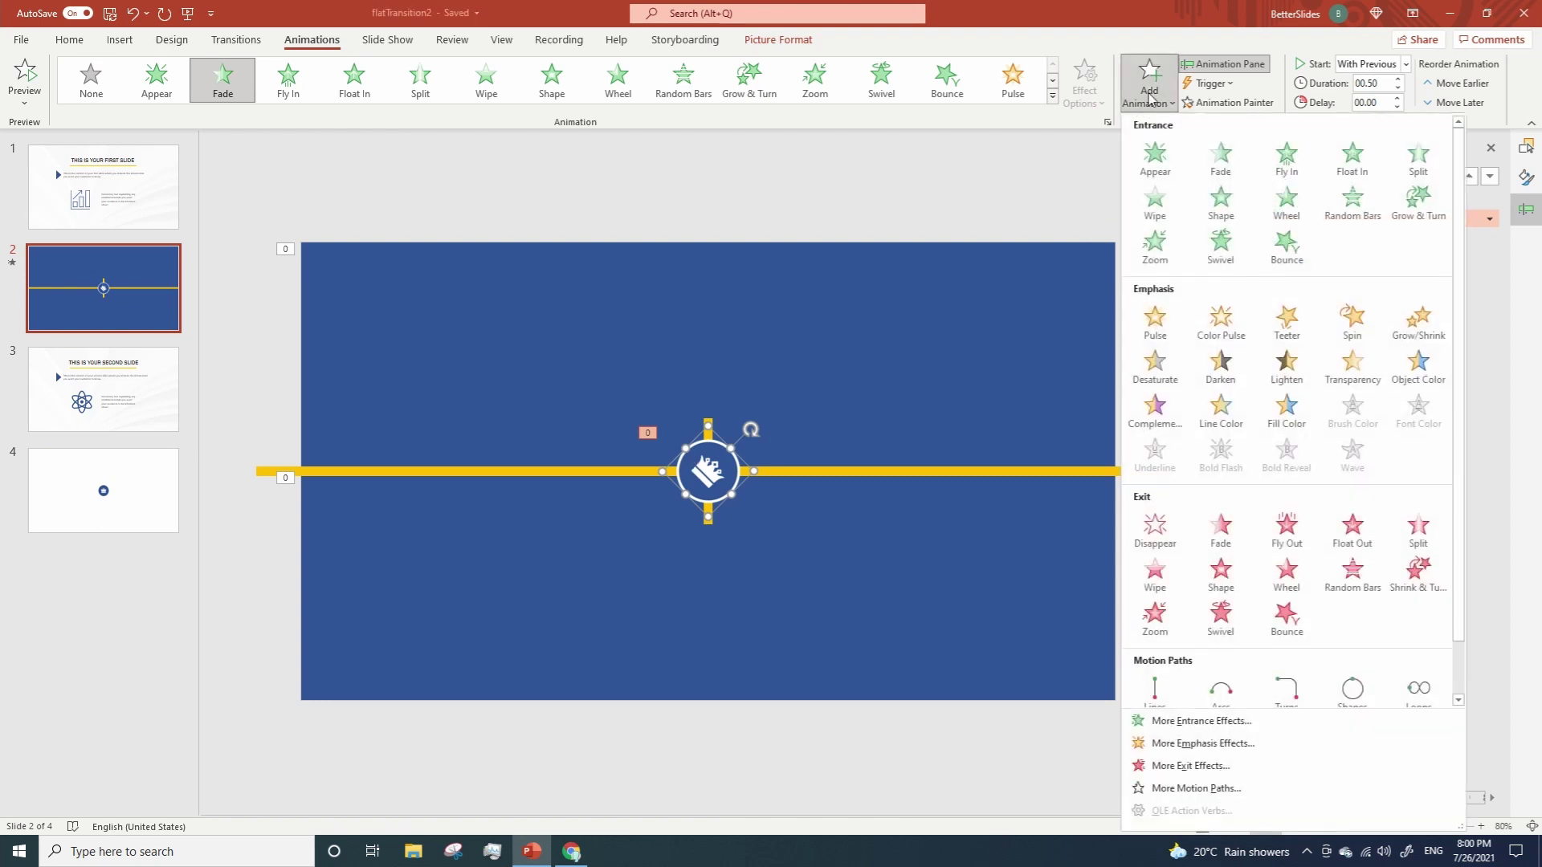
pyautogui.click(1352, 319)
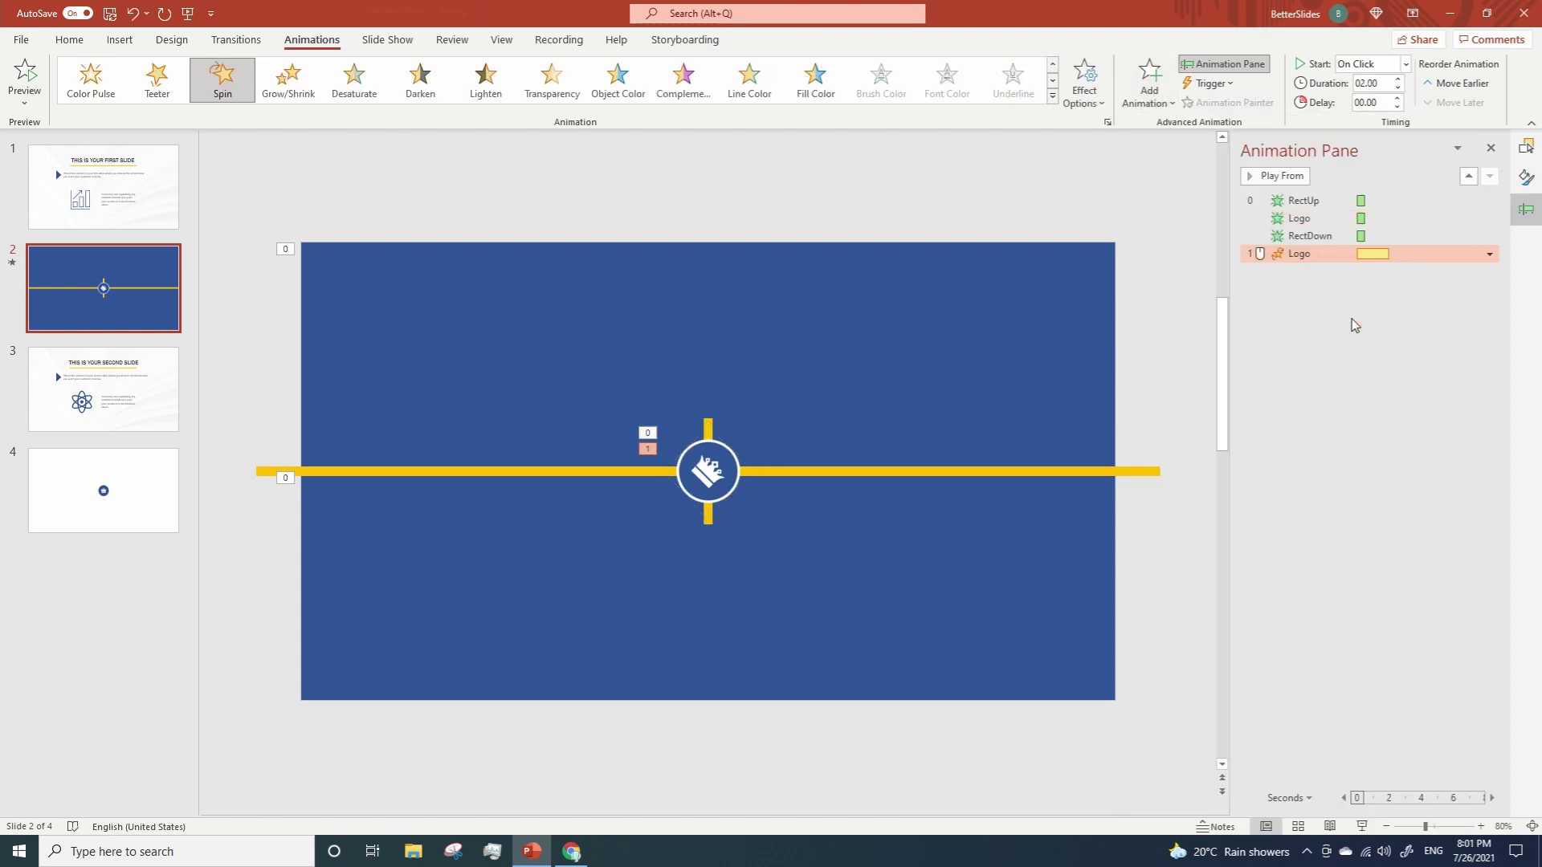
pyautogui.click(1363, 83)
pyautogui.write('0.')
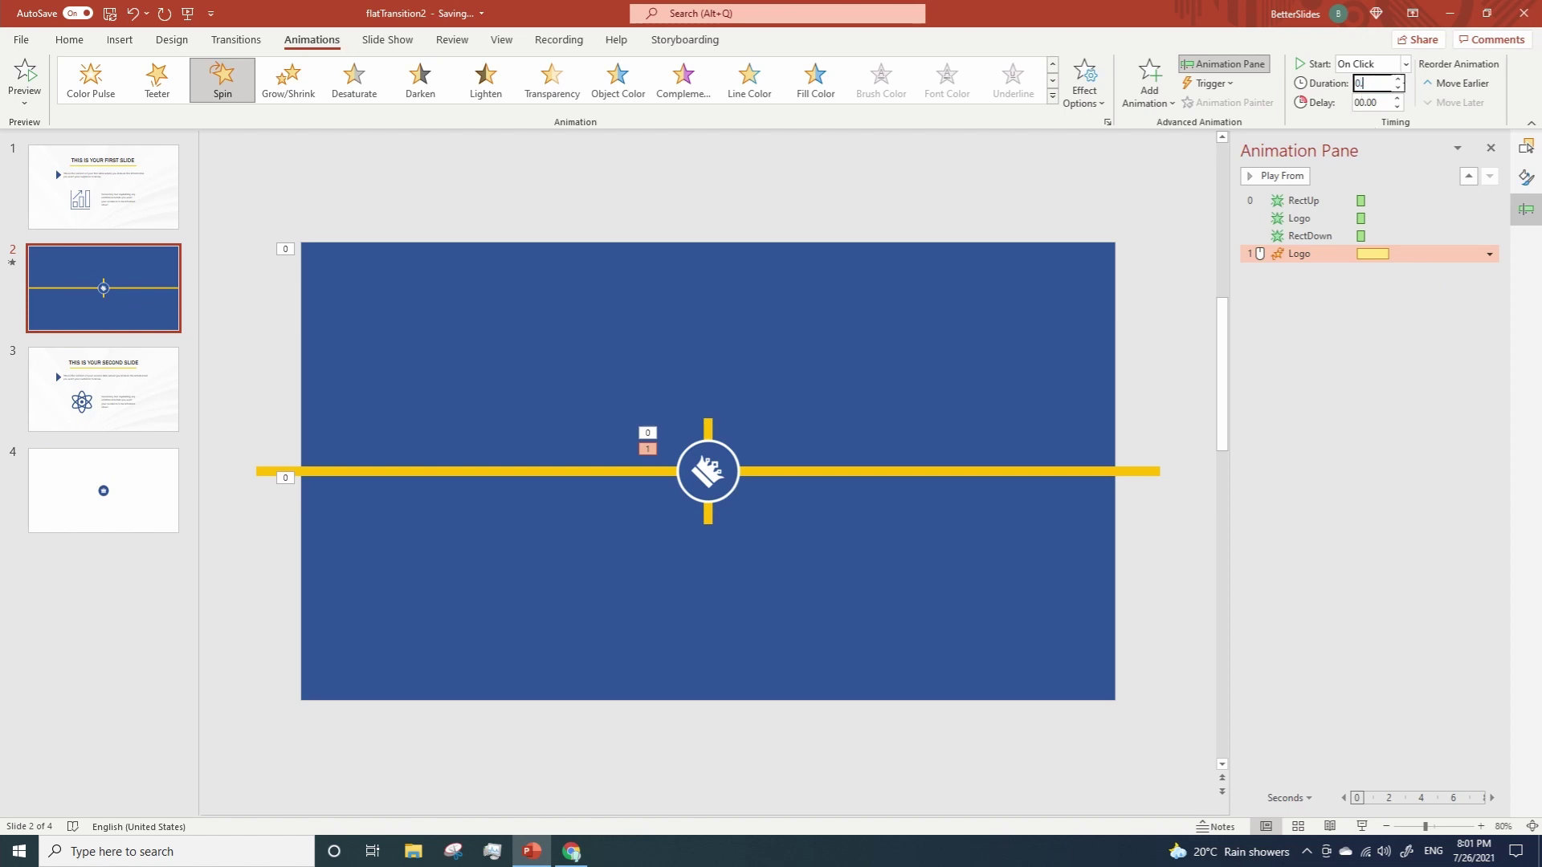
pyautogui.write('6')
pyautogui.press('Return')
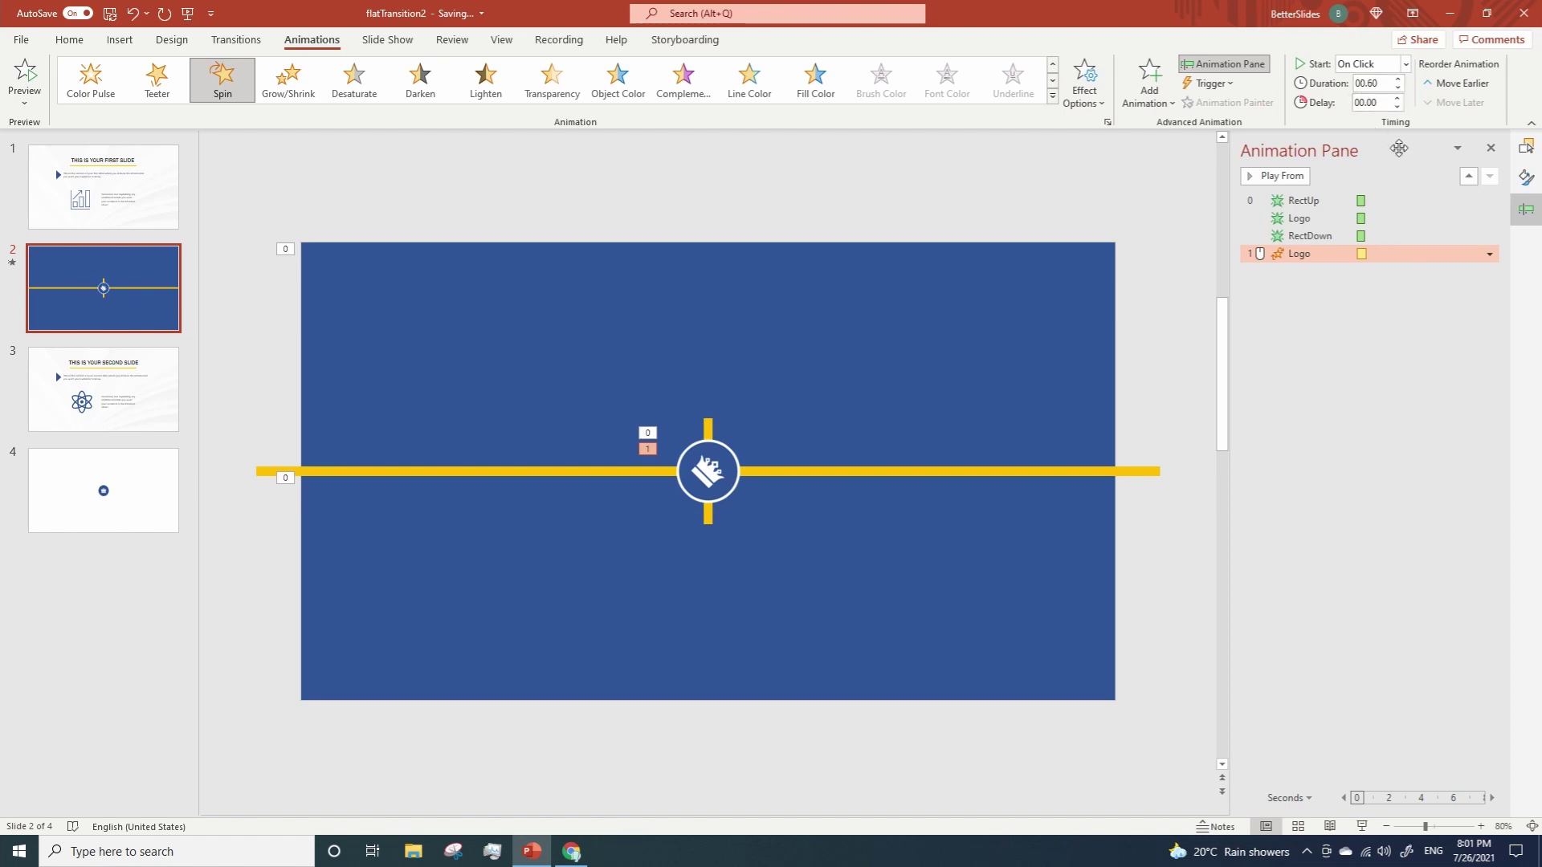
pyautogui.click(1490, 255)
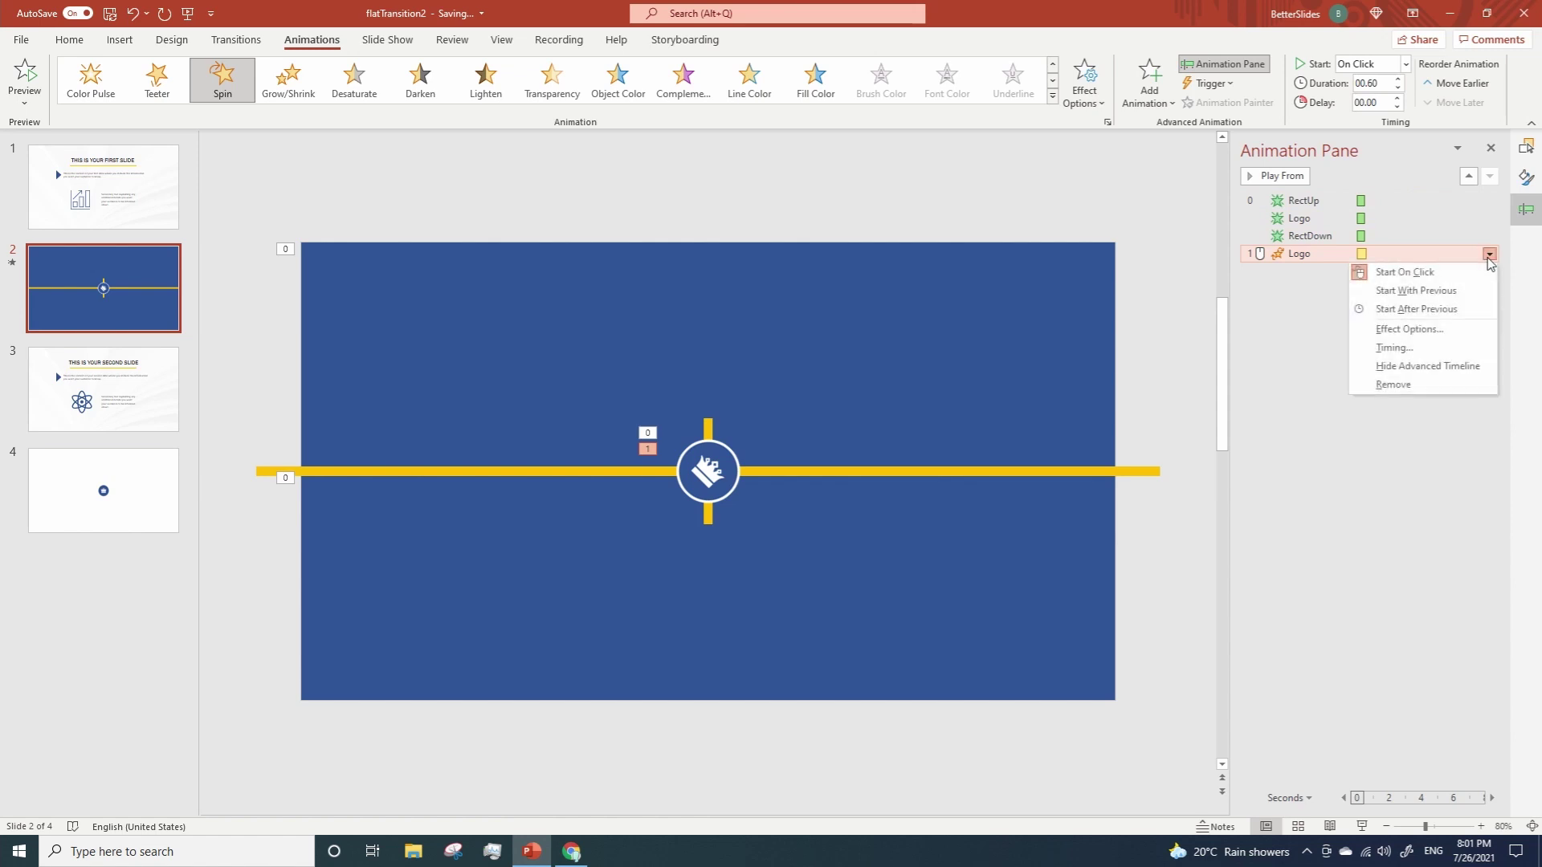
pyautogui.click(1392, 291)
# Set the logo's spin to a custom 45° counterclockwise
pyautogui.click(1490, 254)
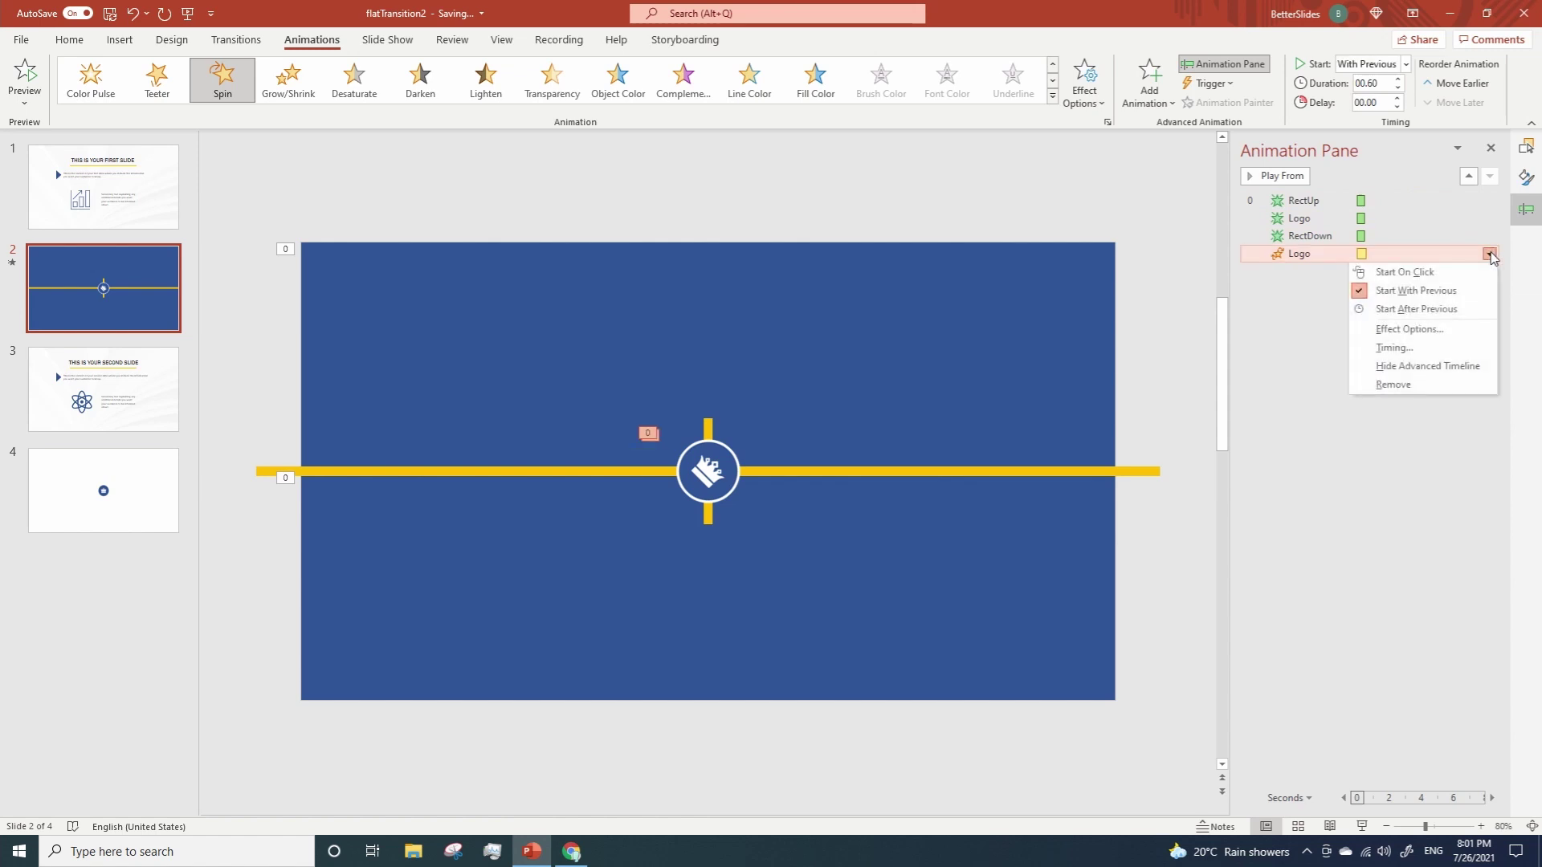
pyautogui.click(1406, 328)
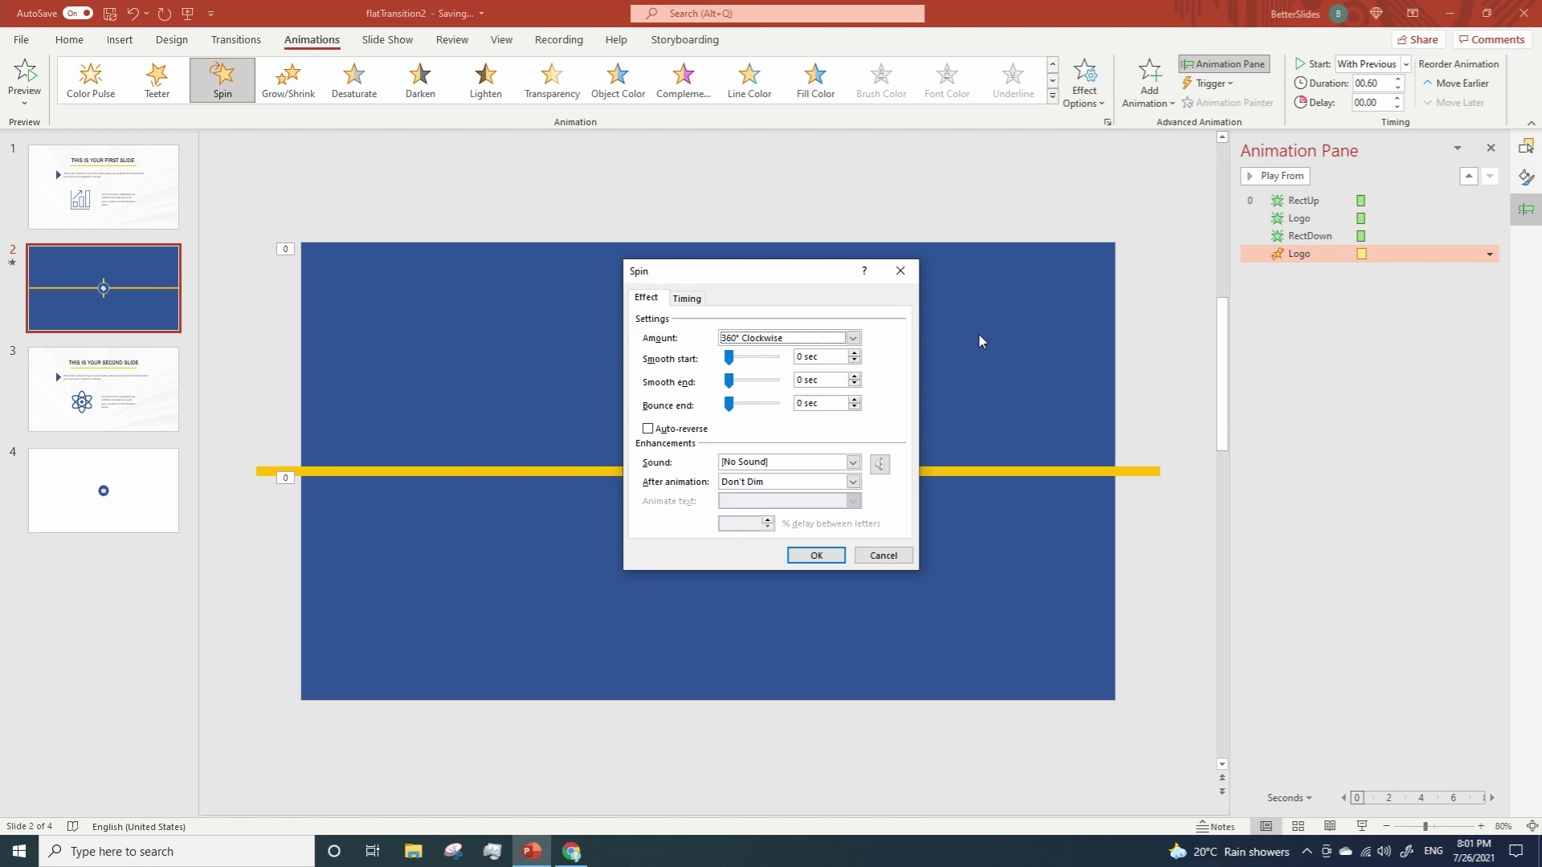
pyautogui.click(853, 338)
pyautogui.click(811, 431)
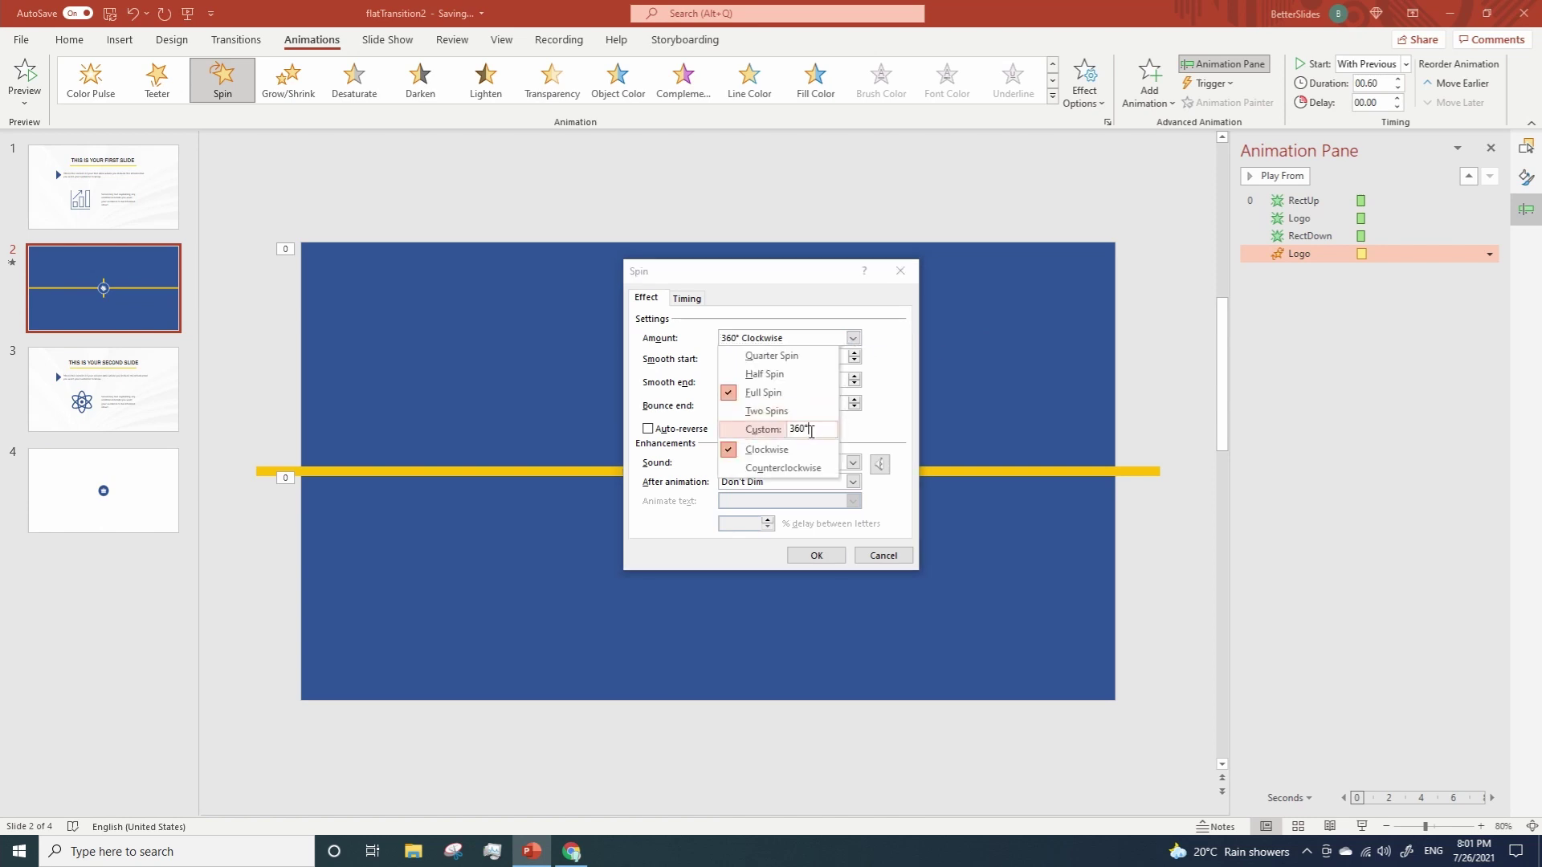
pyautogui.moveTo(812, 432); pyautogui.dragTo(785, 437)
pyautogui.write('45')
pyautogui.press('Return')
pyautogui.click(853, 338)
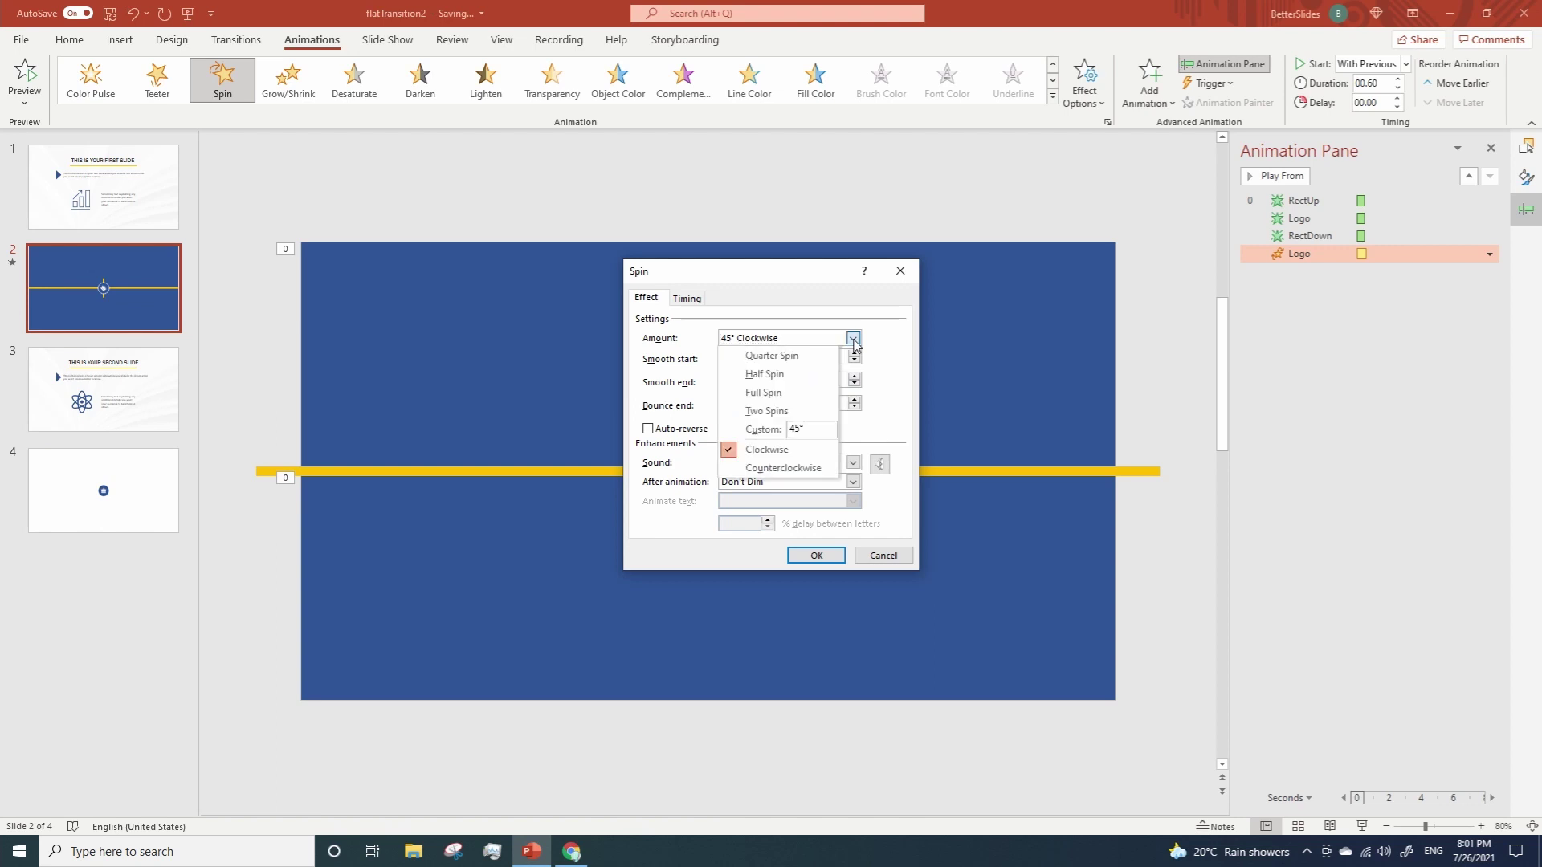
pyautogui.click(791, 479)
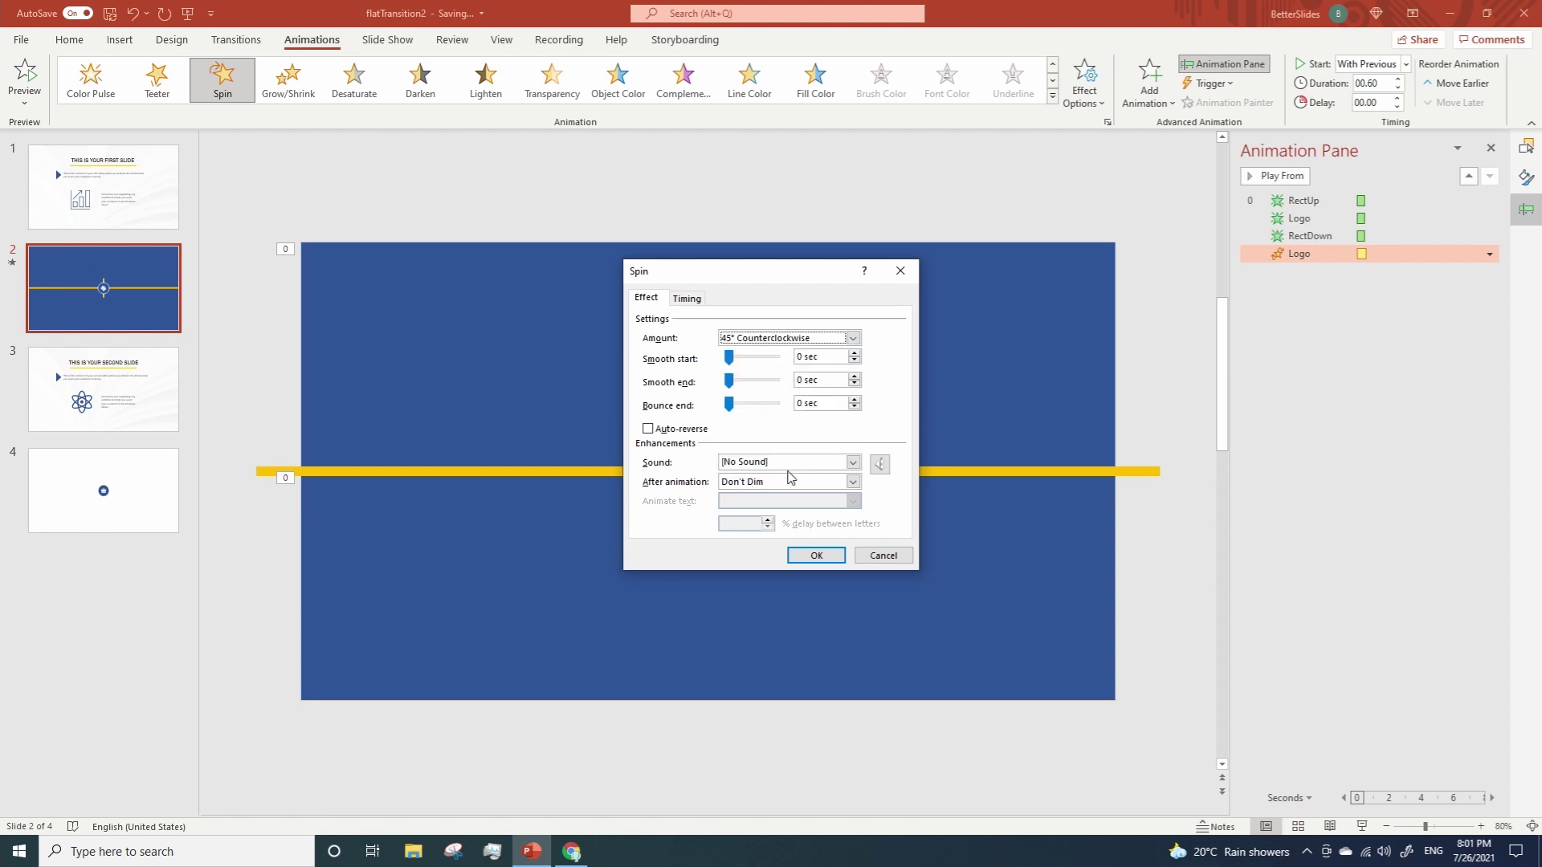
pyautogui.click(809, 555)
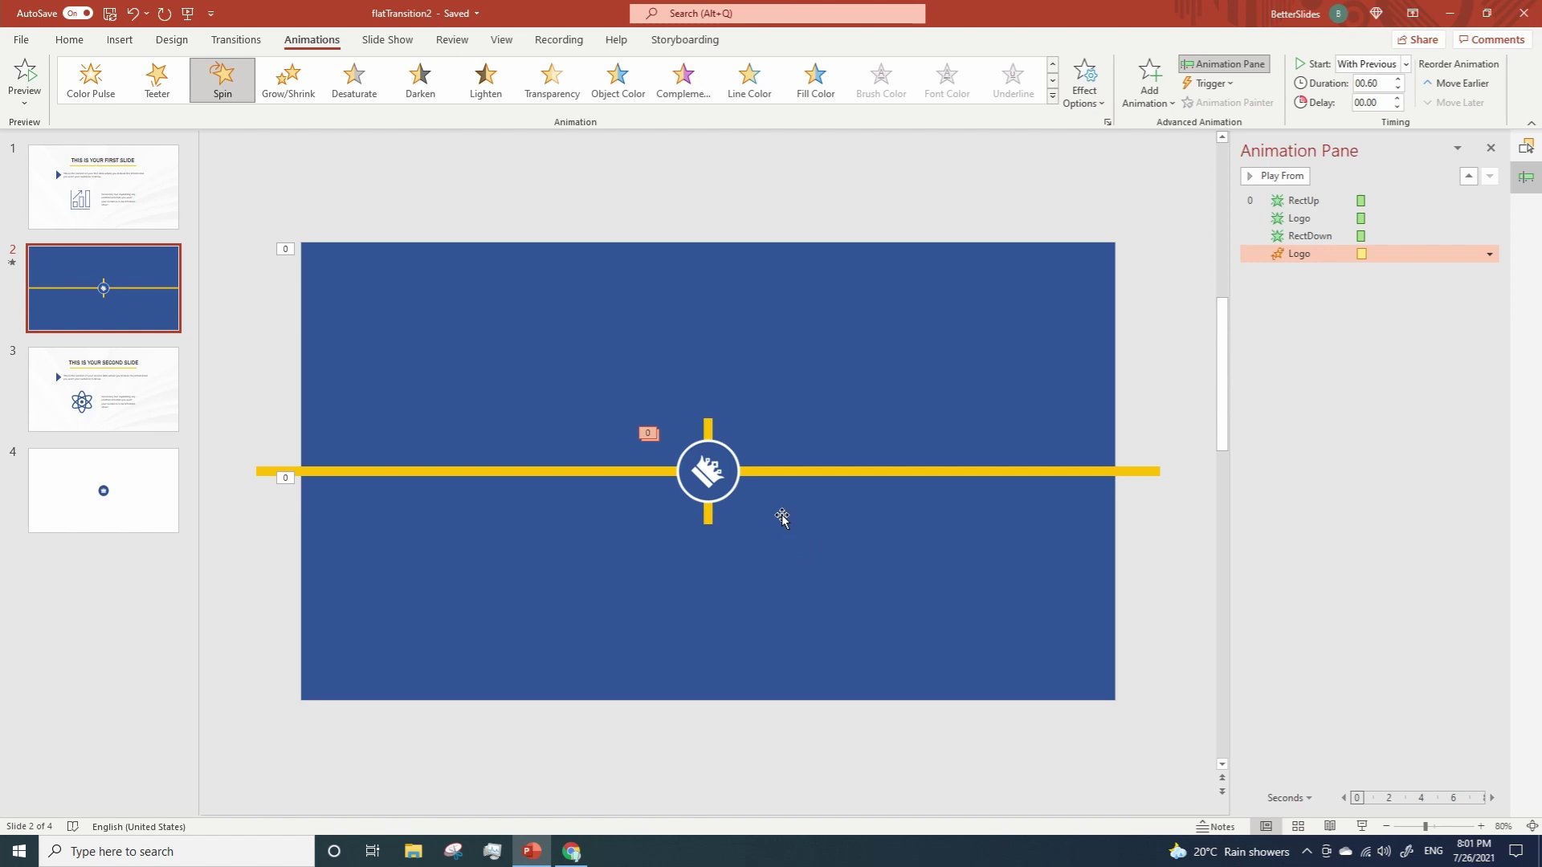
# Give the small yellow bar a Stretch entrance starting After Previous
pyautogui.click(710, 426)
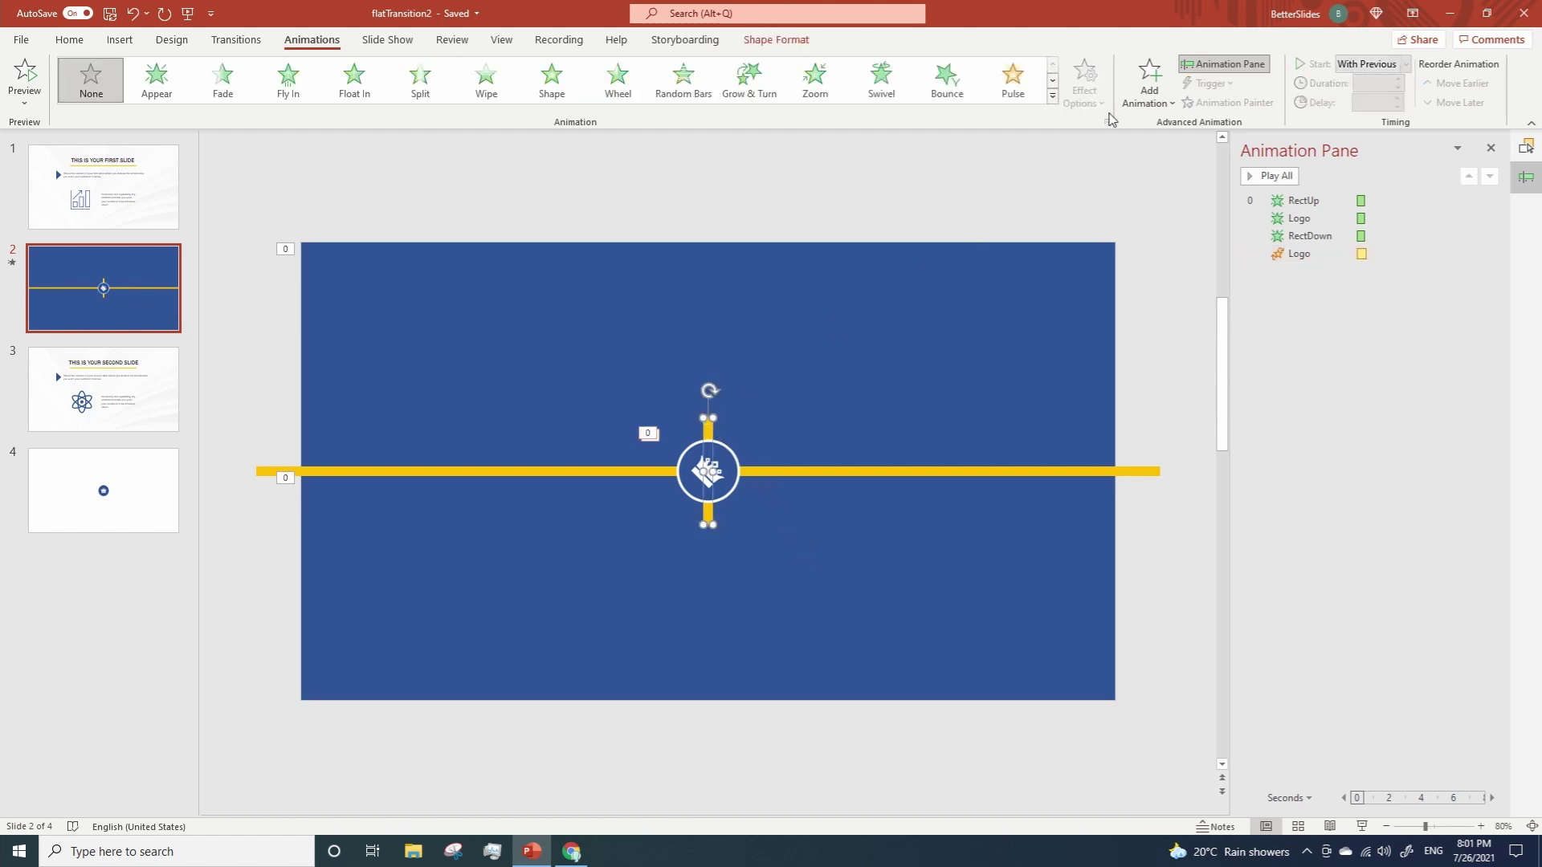
pyautogui.click(1139, 98)
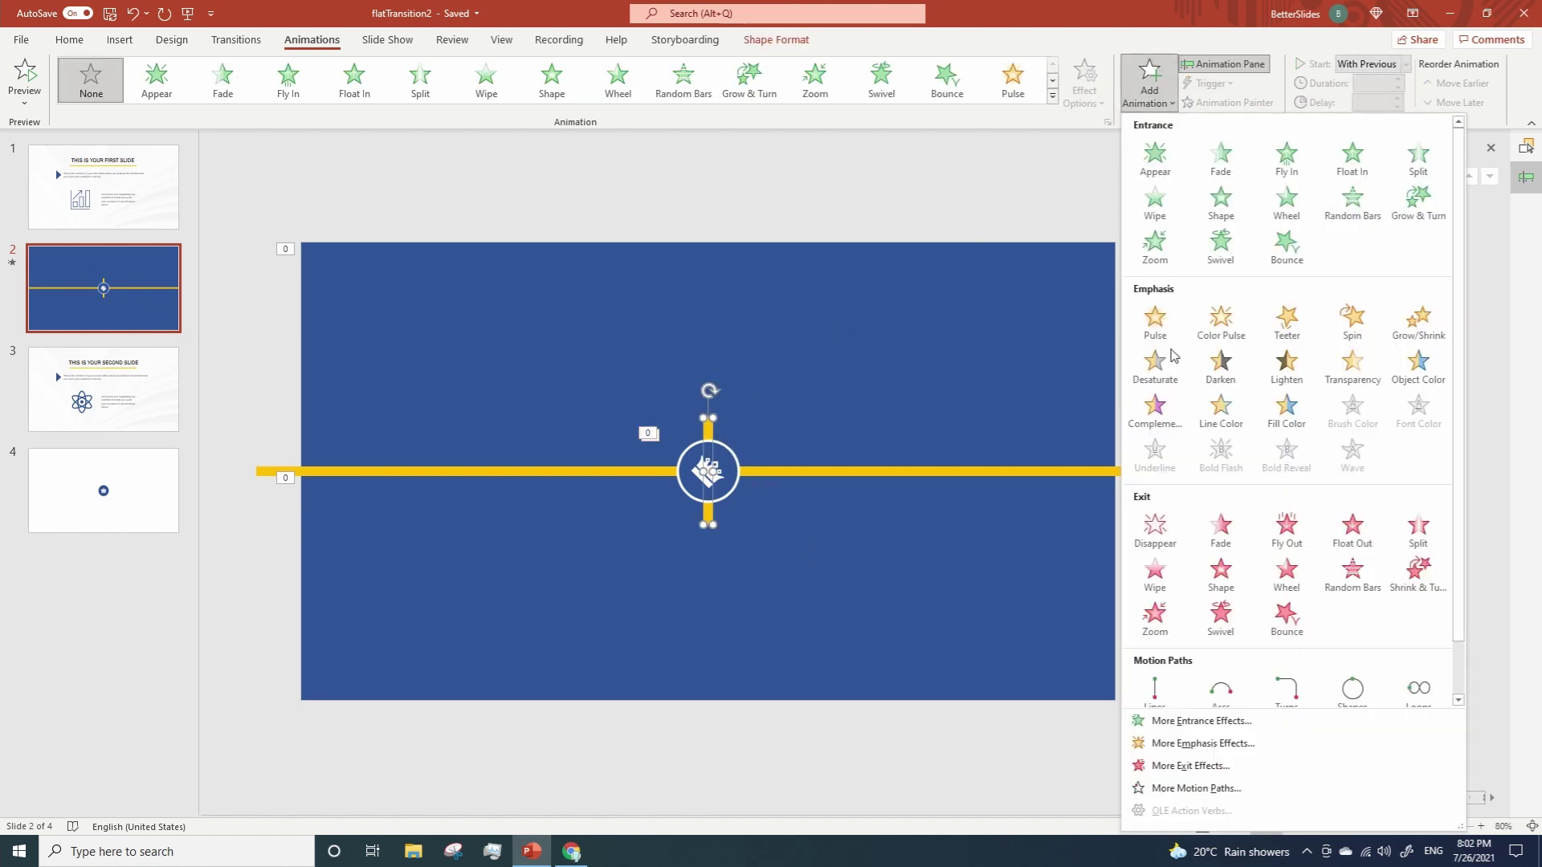
pyautogui.click(1177, 721)
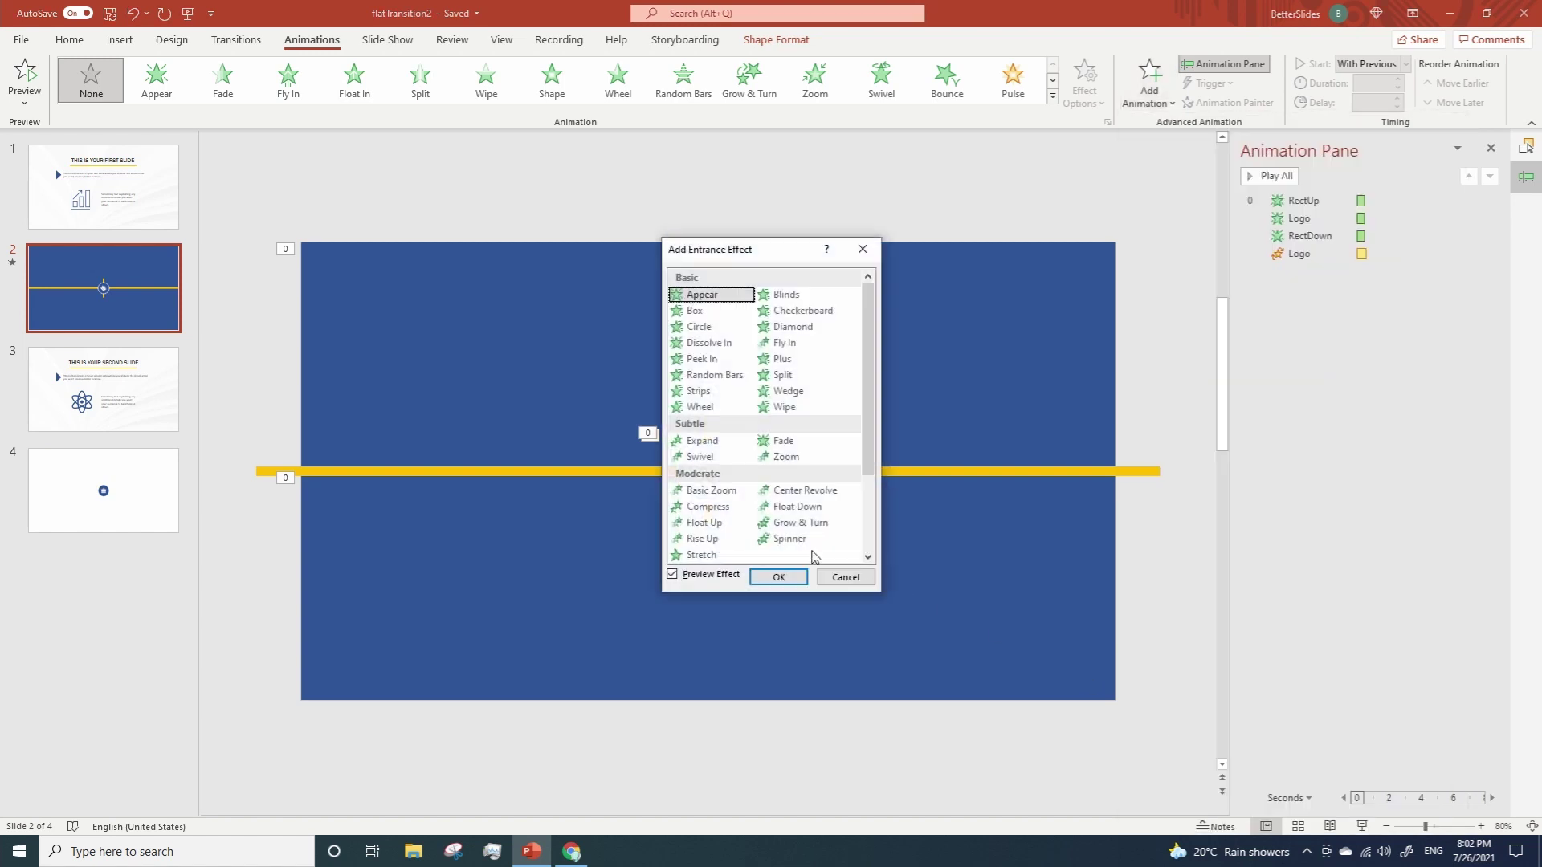
pyautogui.click(702, 555)
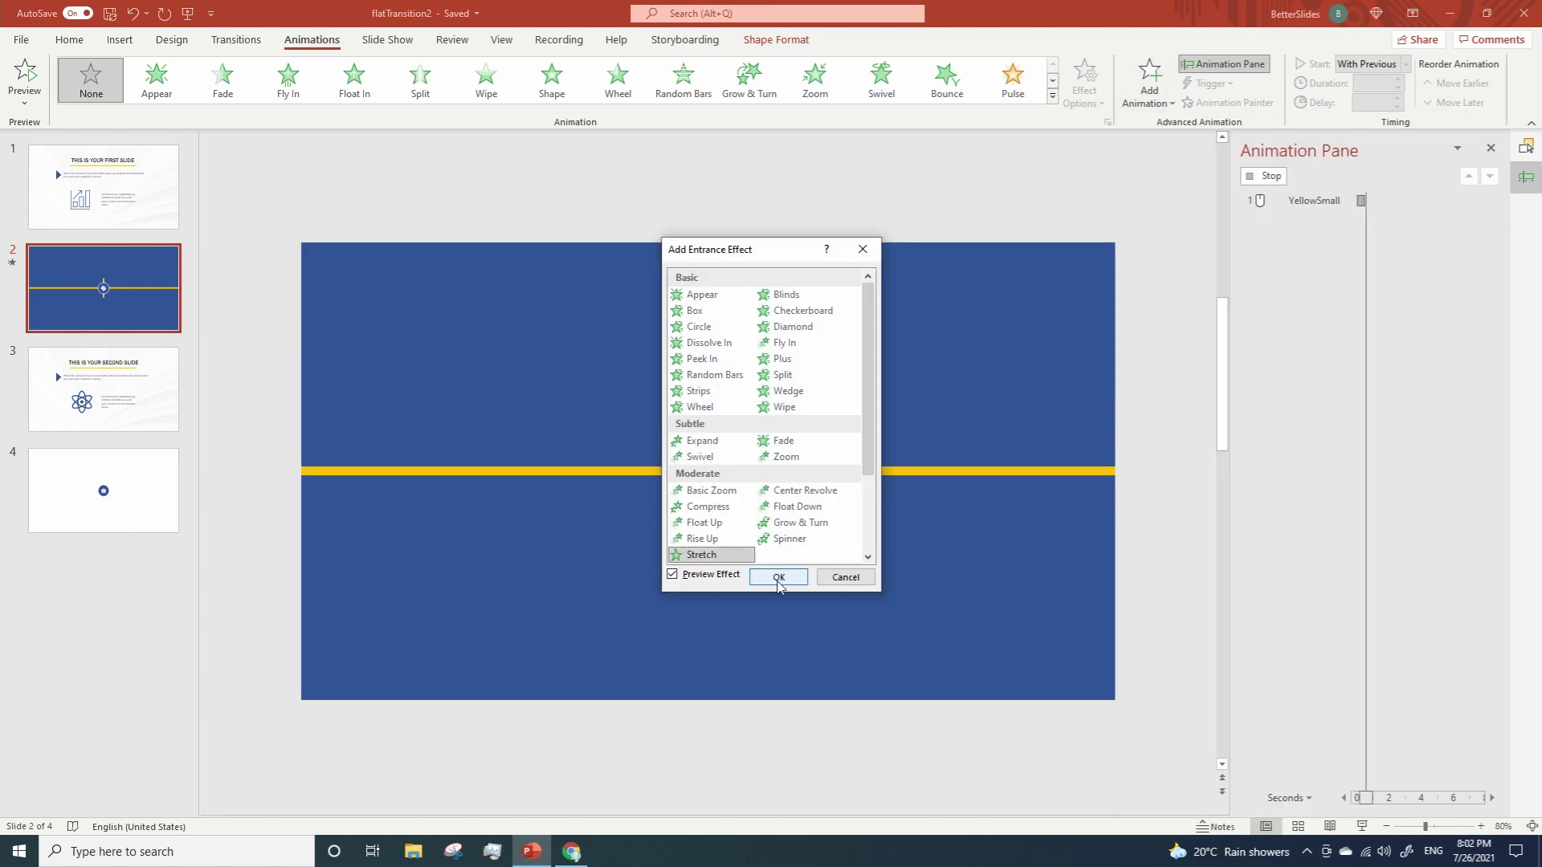
pyautogui.click(778, 577)
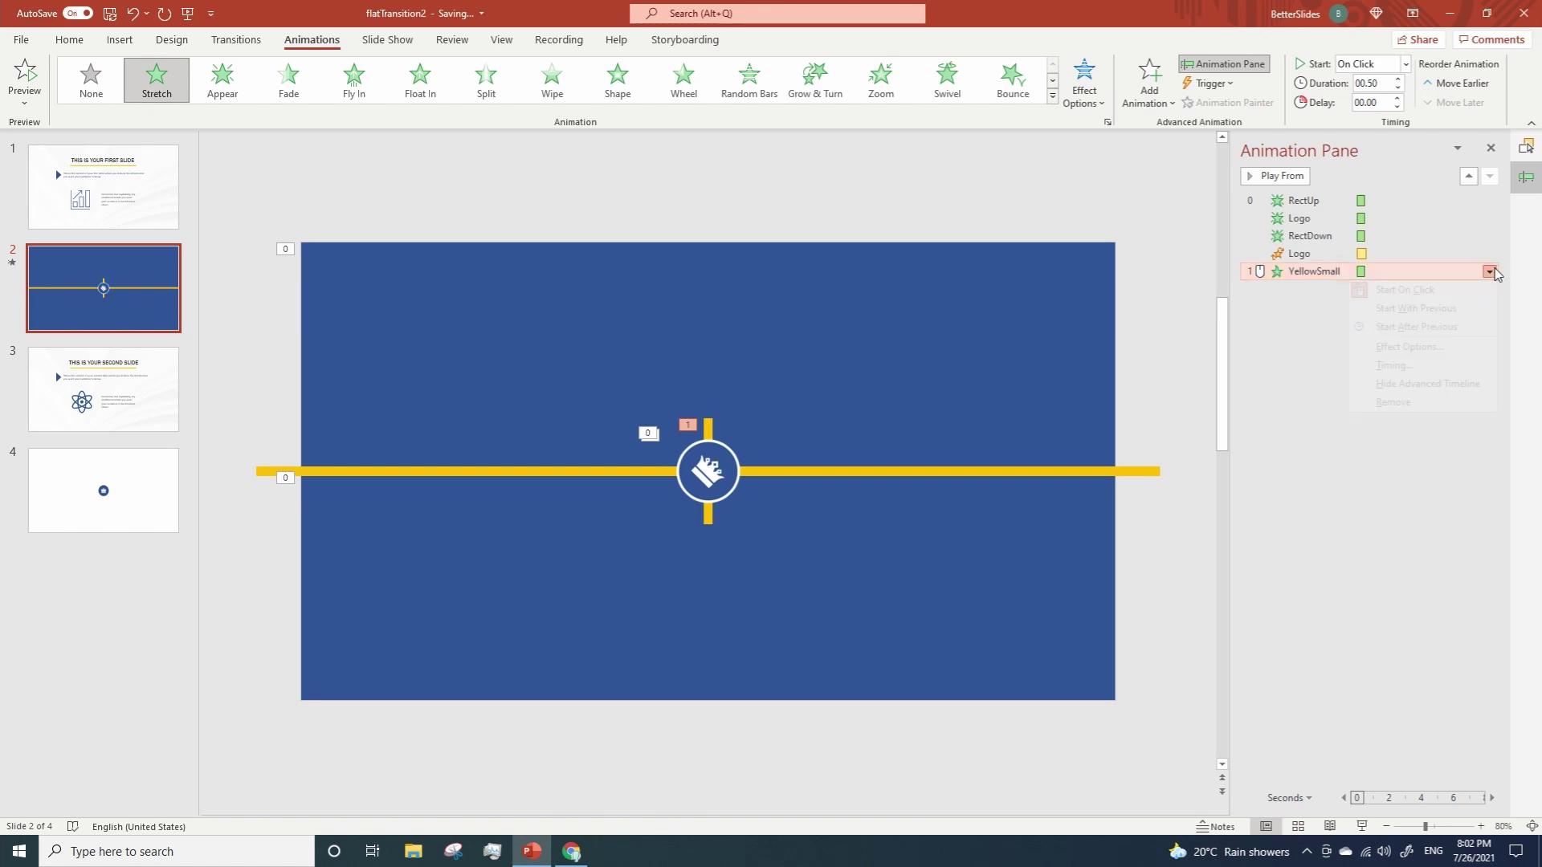
pyautogui.click(1409, 332)
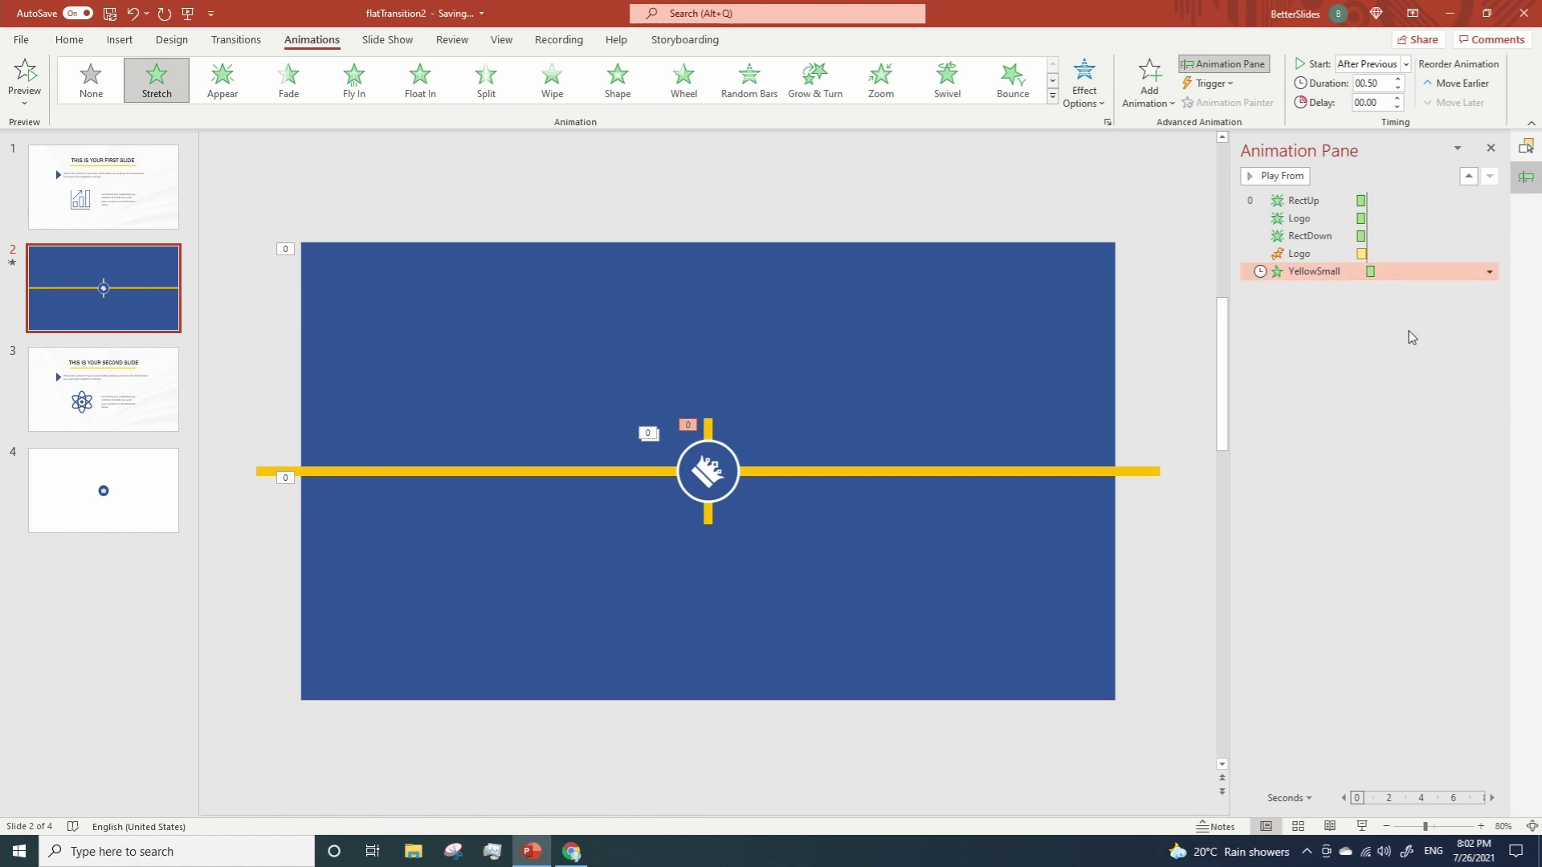
# Set the yellow bar's Stretch direction to From Top
pyautogui.click(1490, 274)
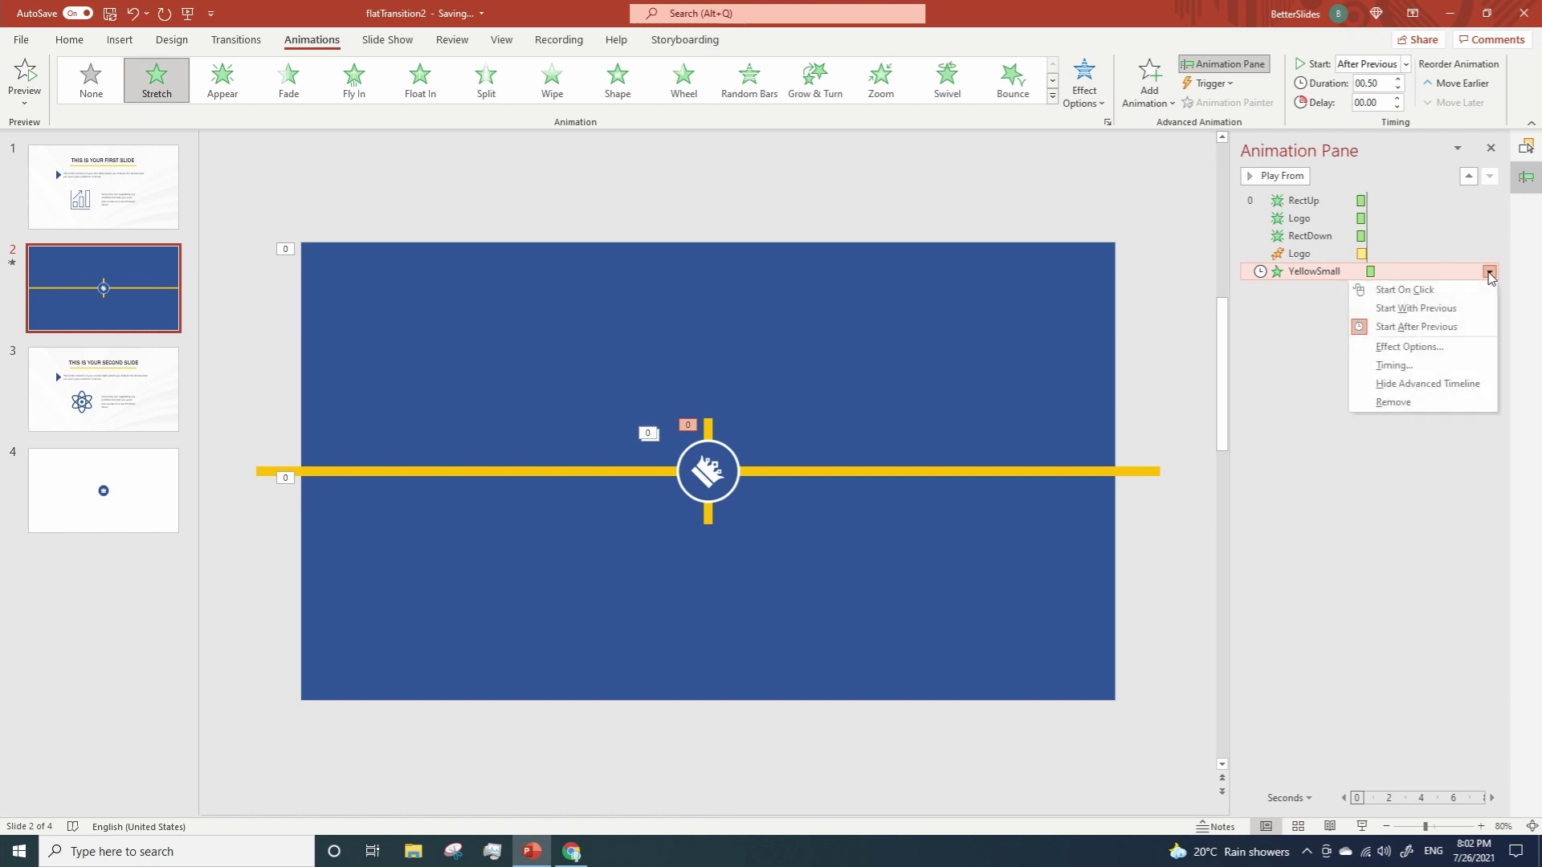
pyautogui.click(1409, 347)
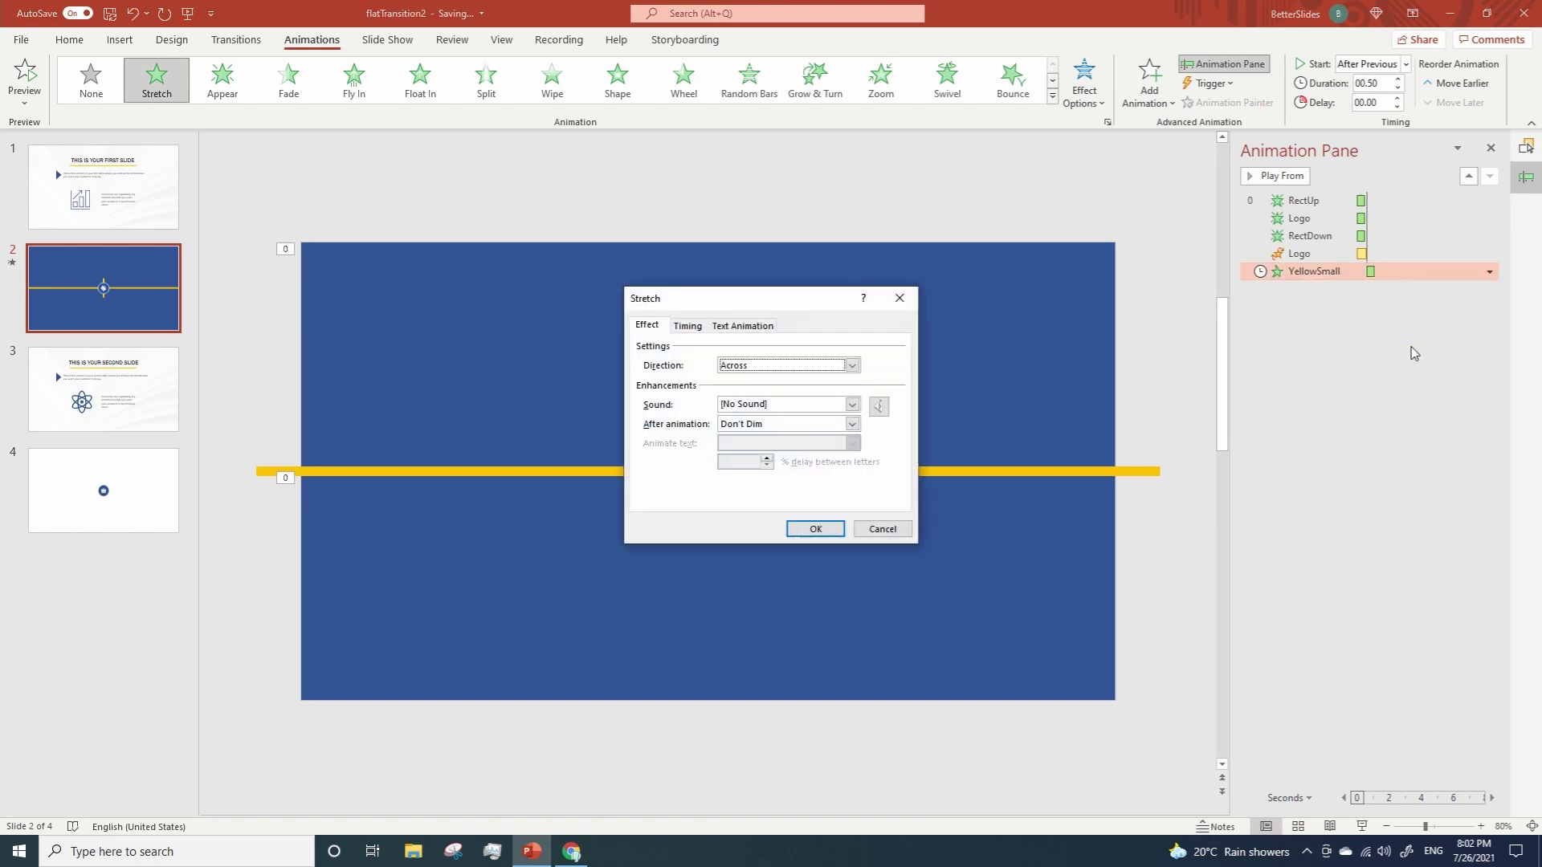
pyautogui.click(852, 366)
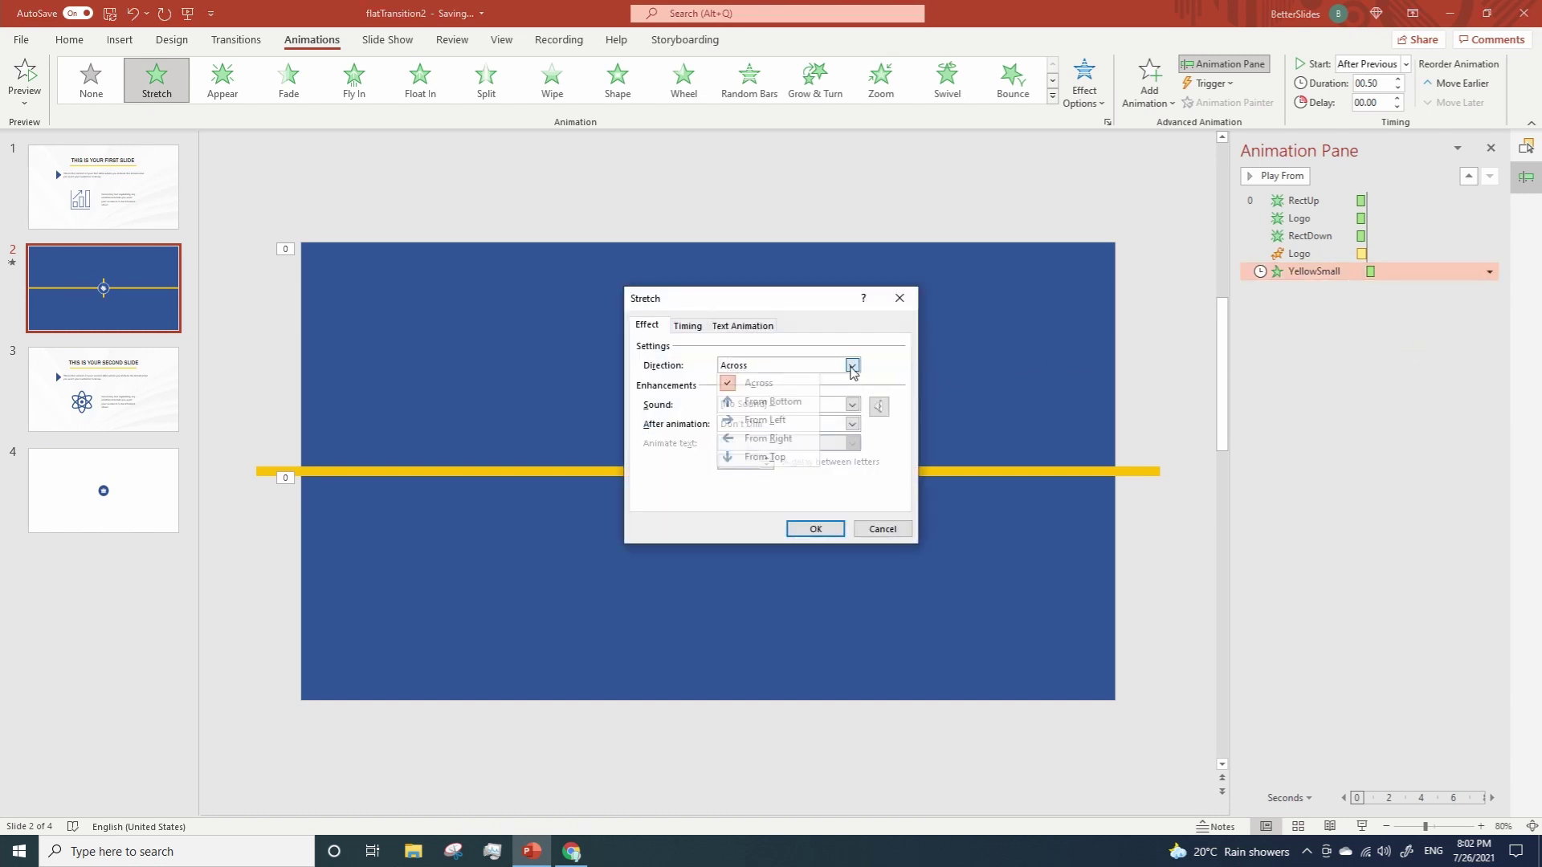
pyautogui.click(768, 460)
pyautogui.click(815, 530)
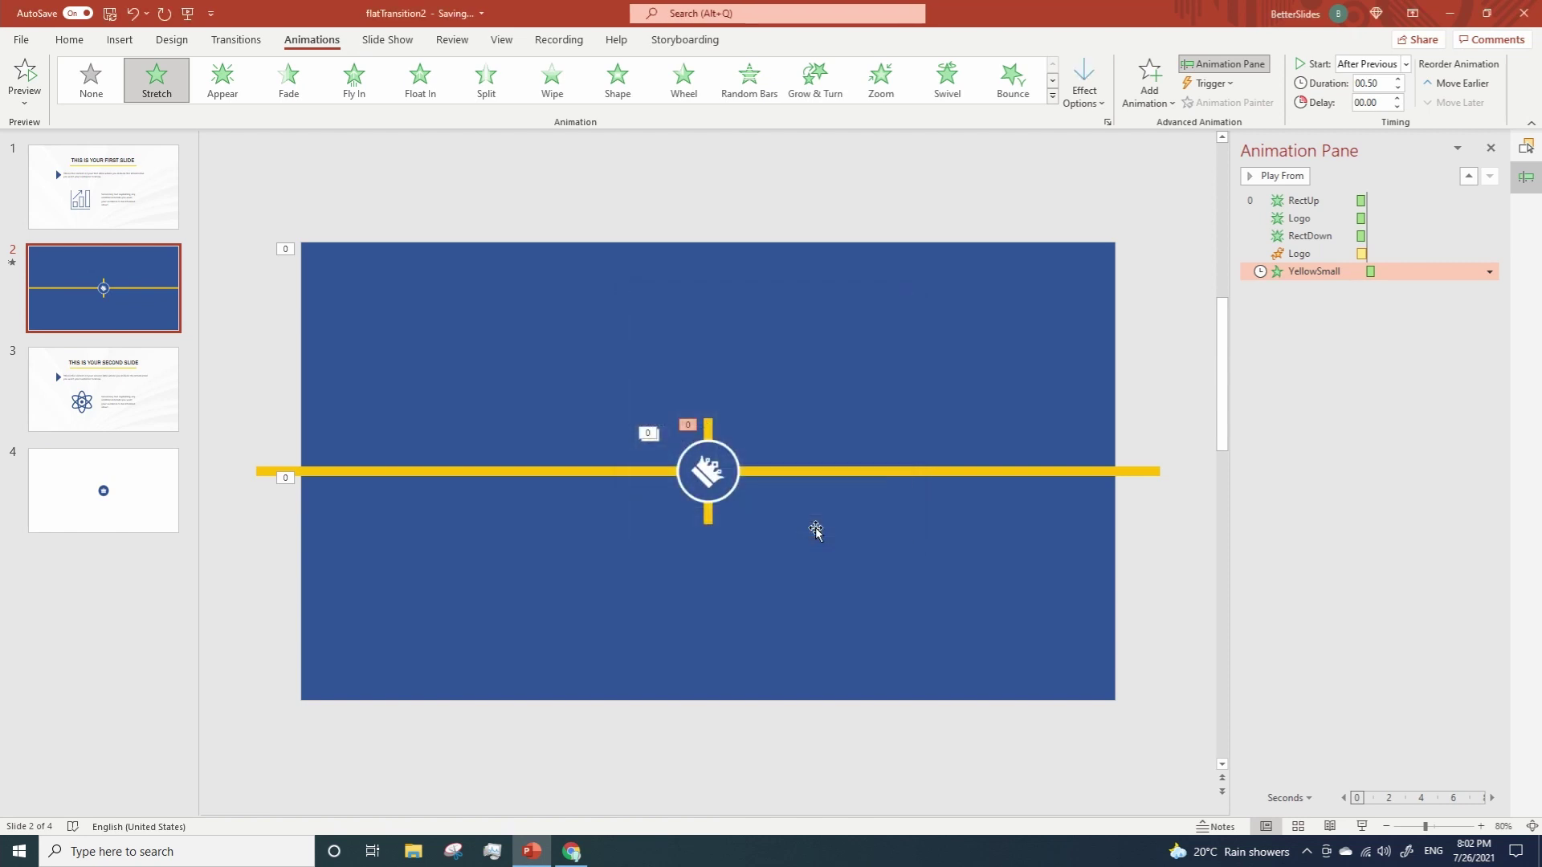
# Add a Spin emphasis to the small yellow bar, starting After Previous
pyautogui.click(707, 421)
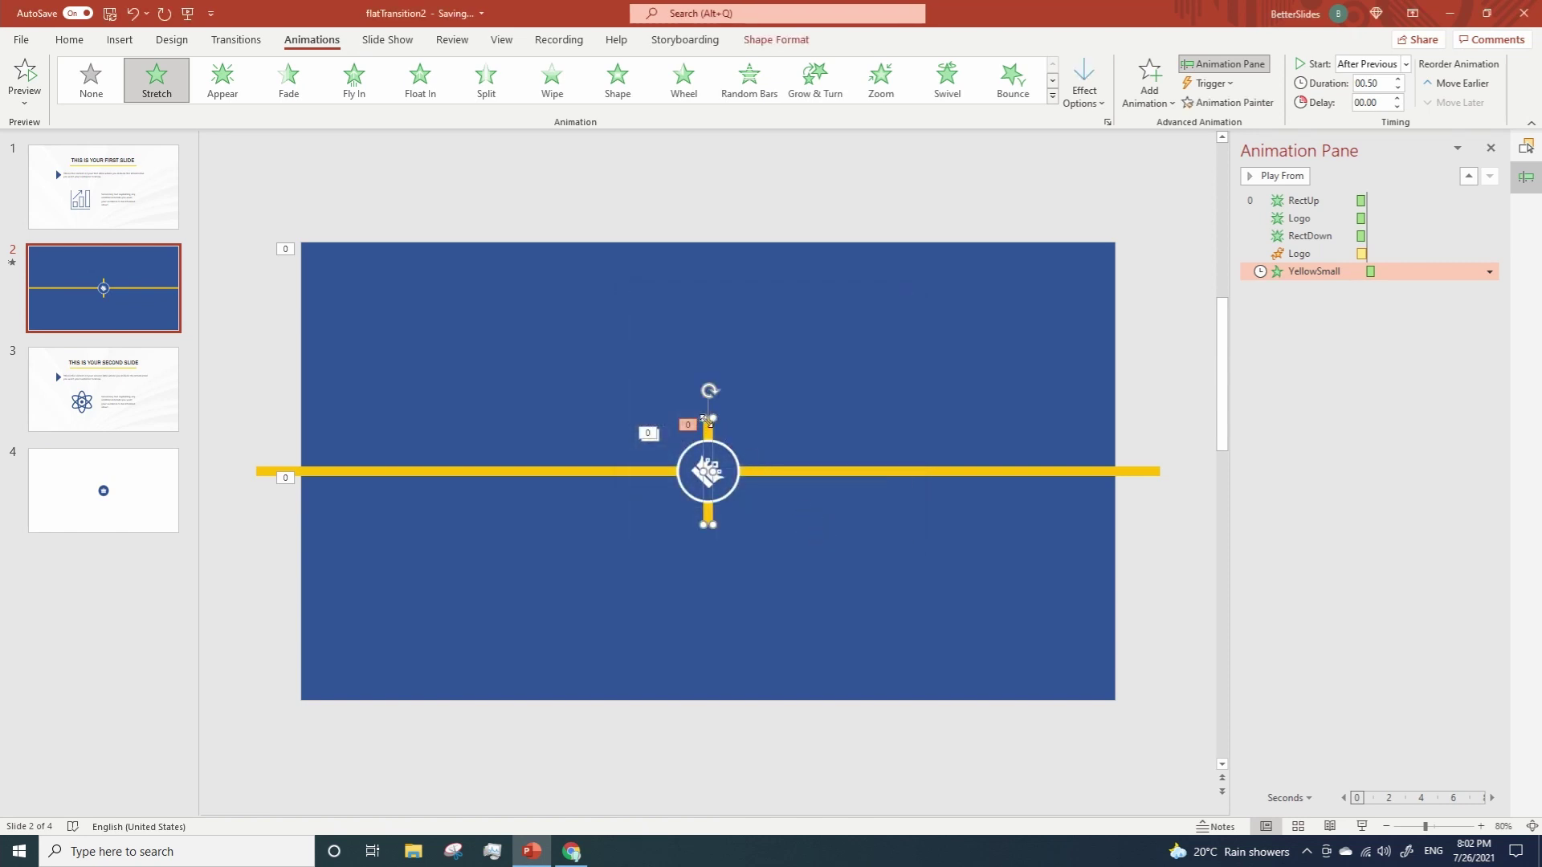
pyautogui.click(1152, 88)
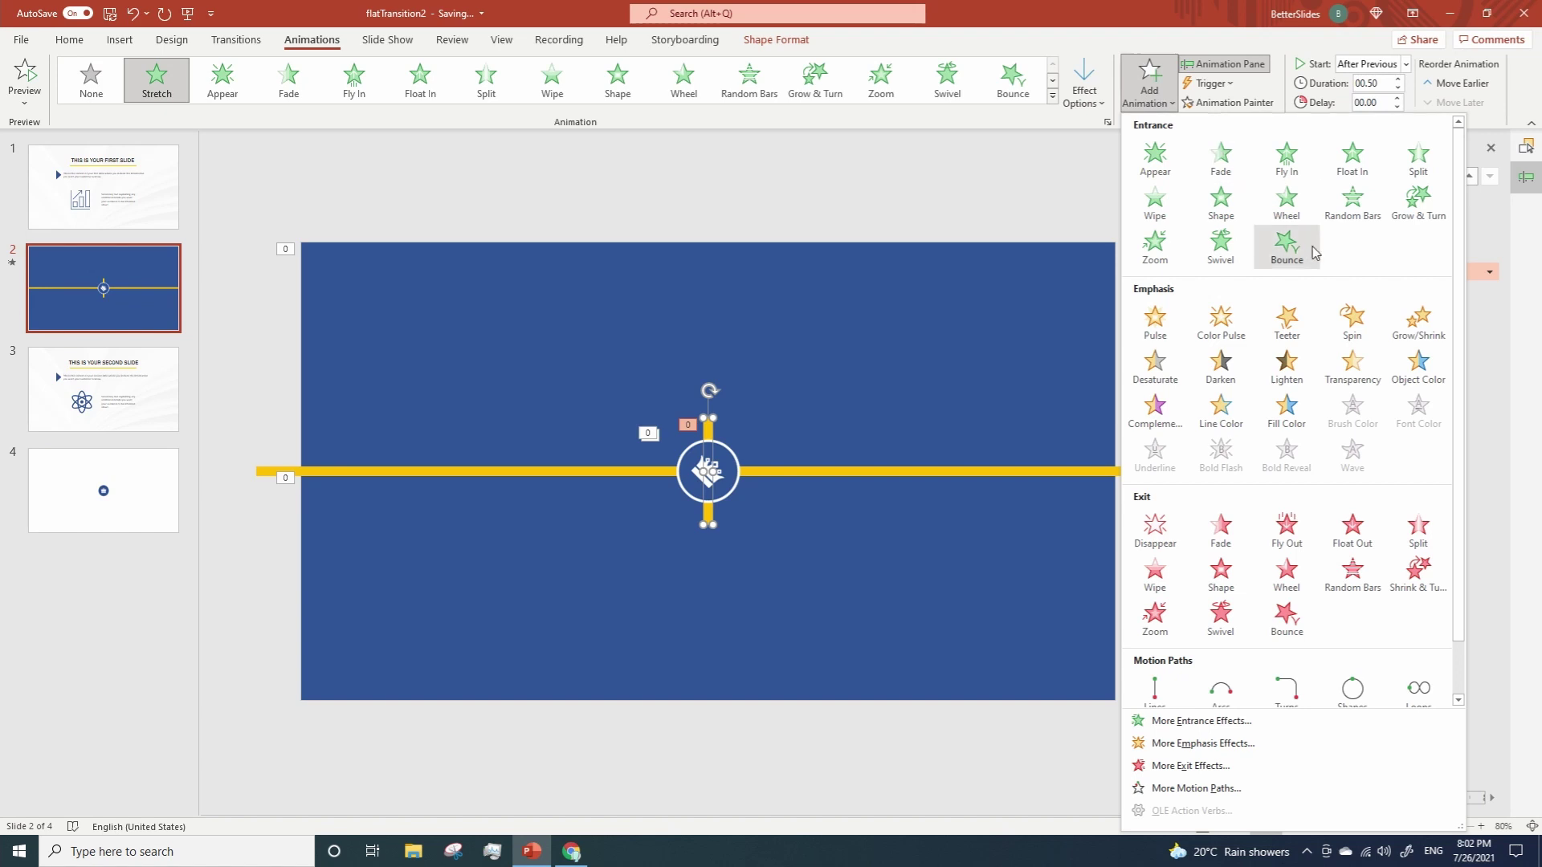
pyautogui.click(1370, 337)
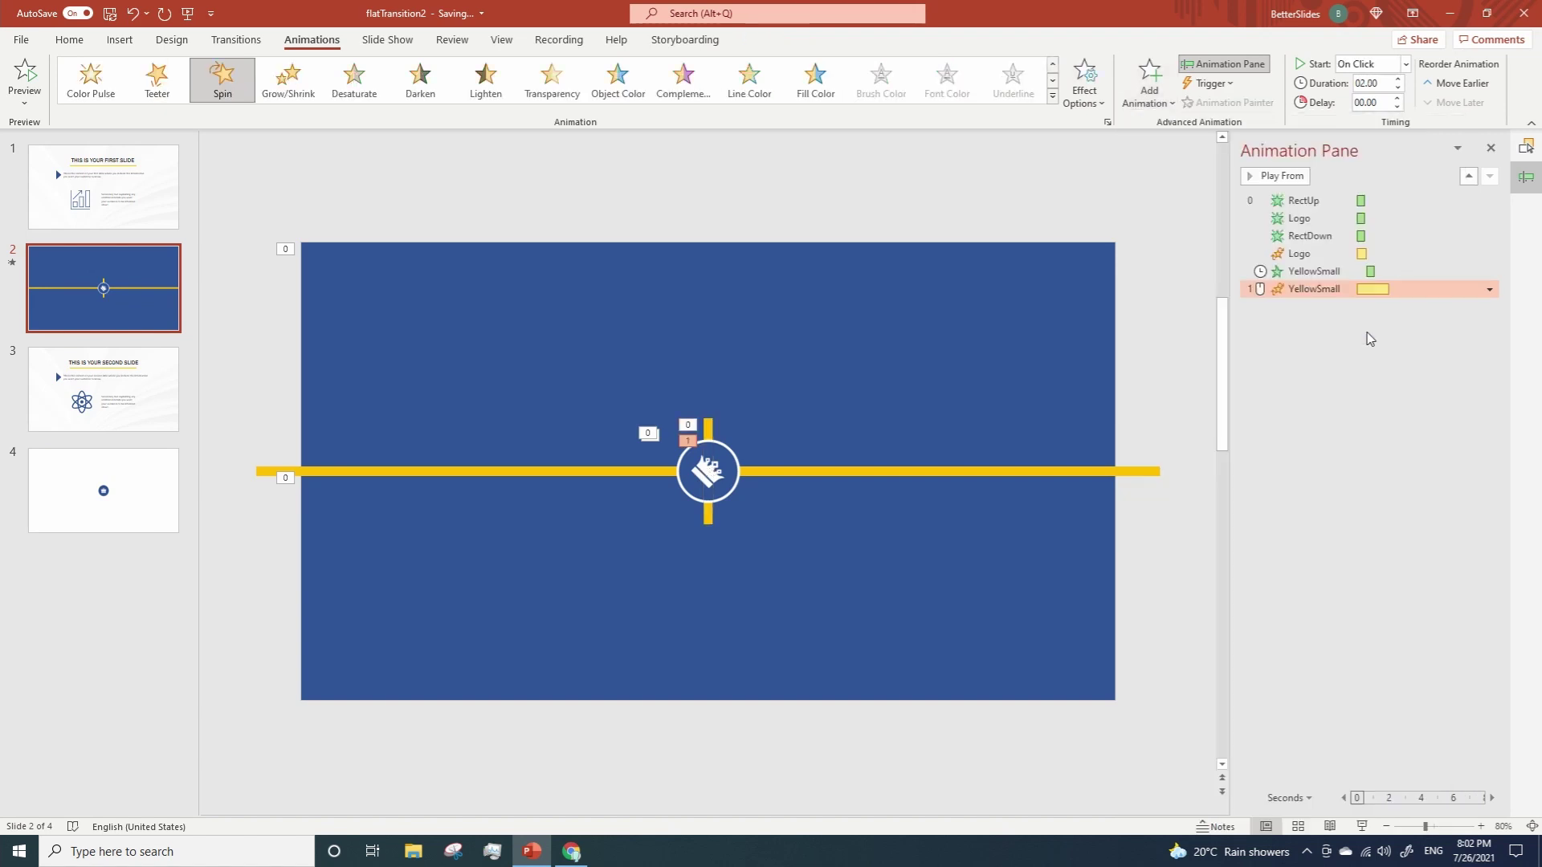
pyautogui.click(1490, 290)
pyautogui.click(1454, 346)
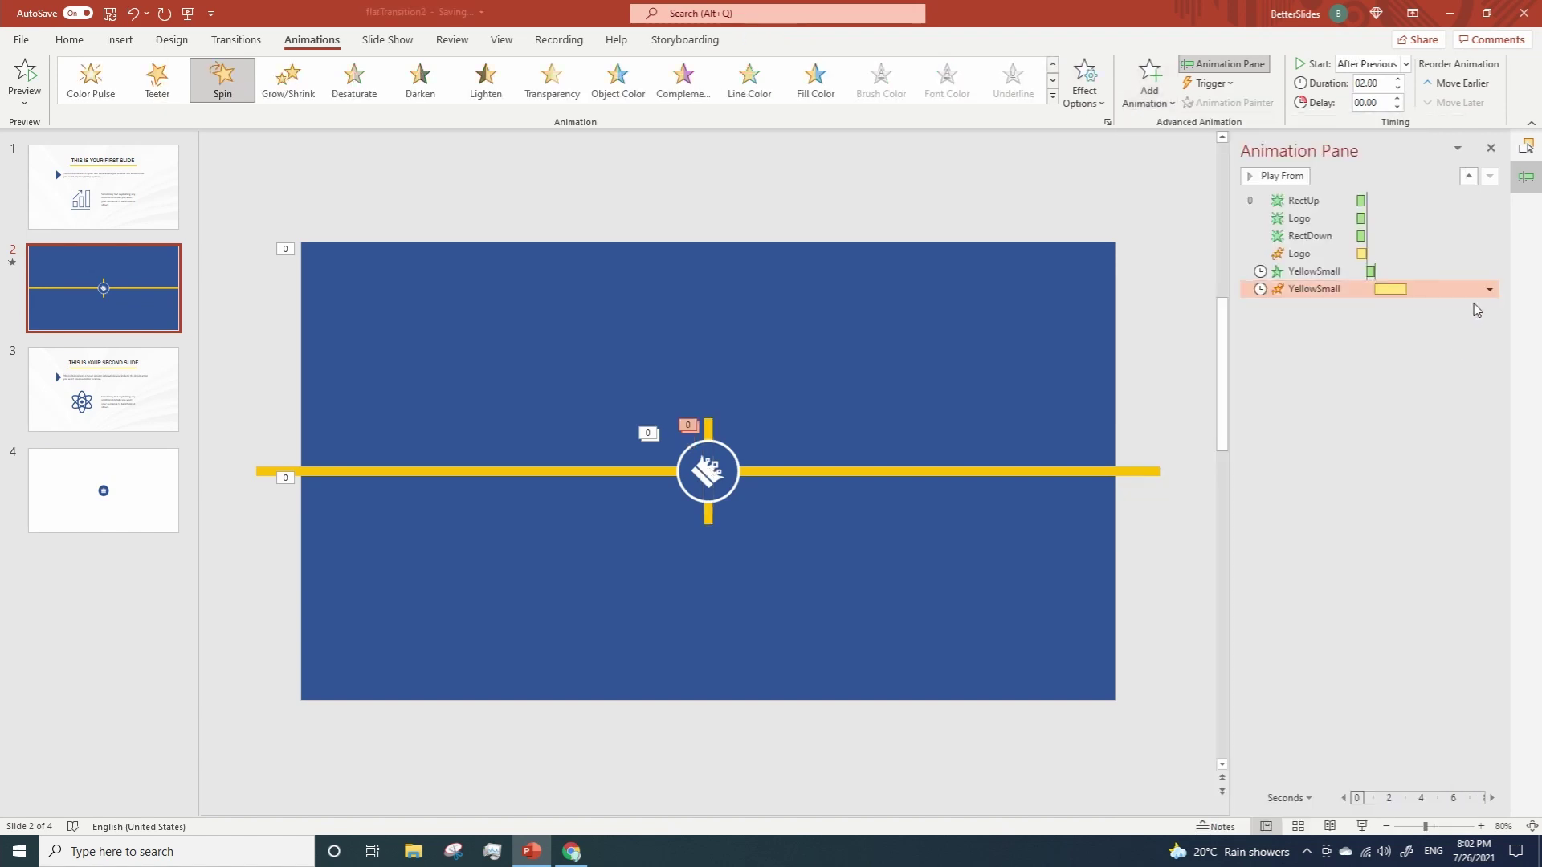
# Set the bar's spin to a 90° clockwise quarter spin lasting 0.6 seconds
pyautogui.click(1490, 290)
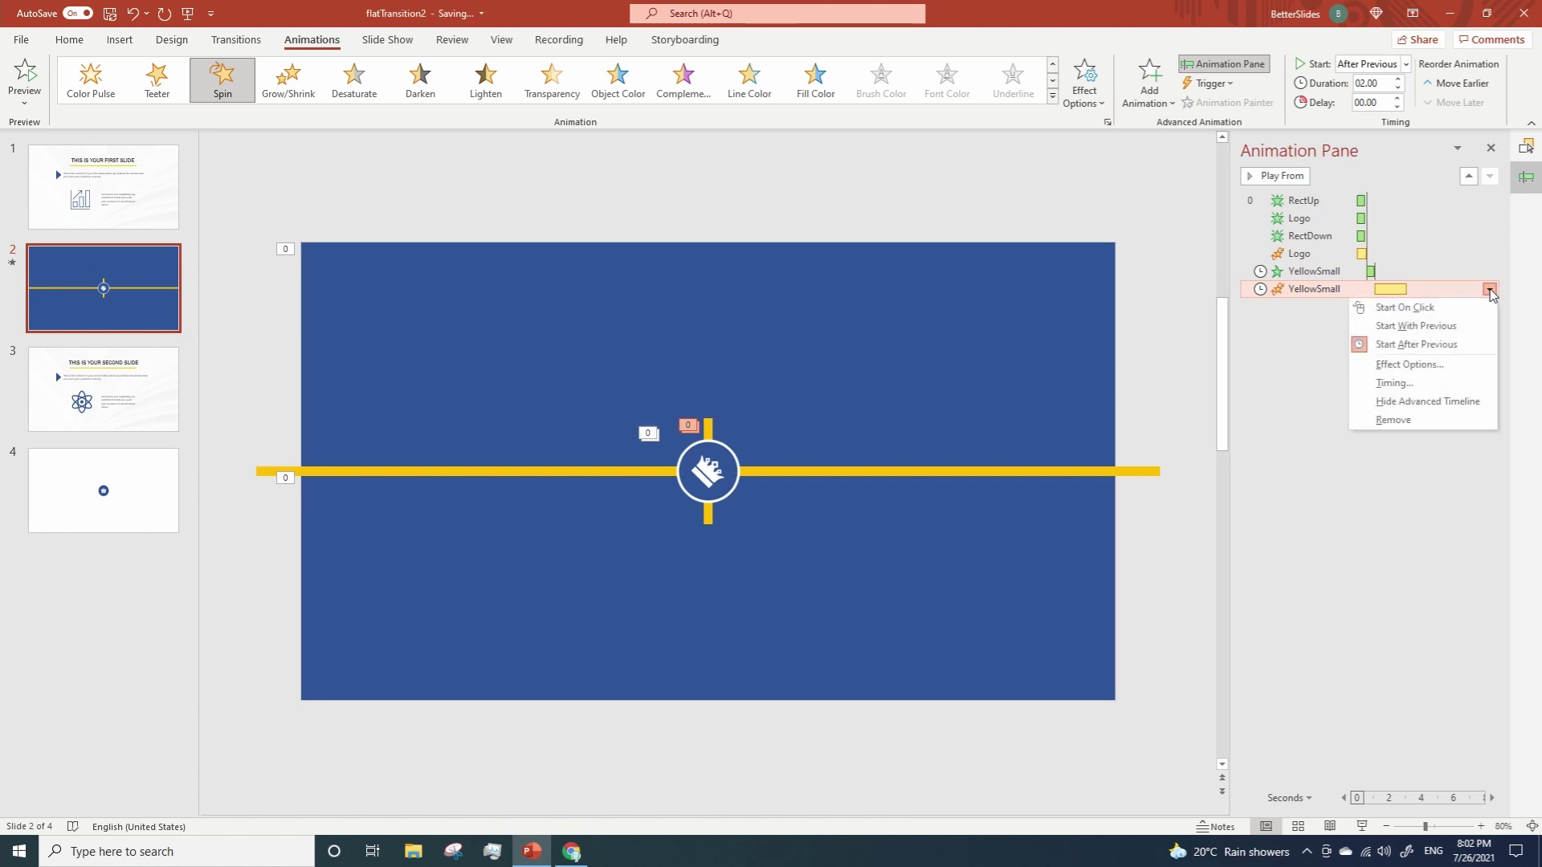
pyautogui.click(1425, 363)
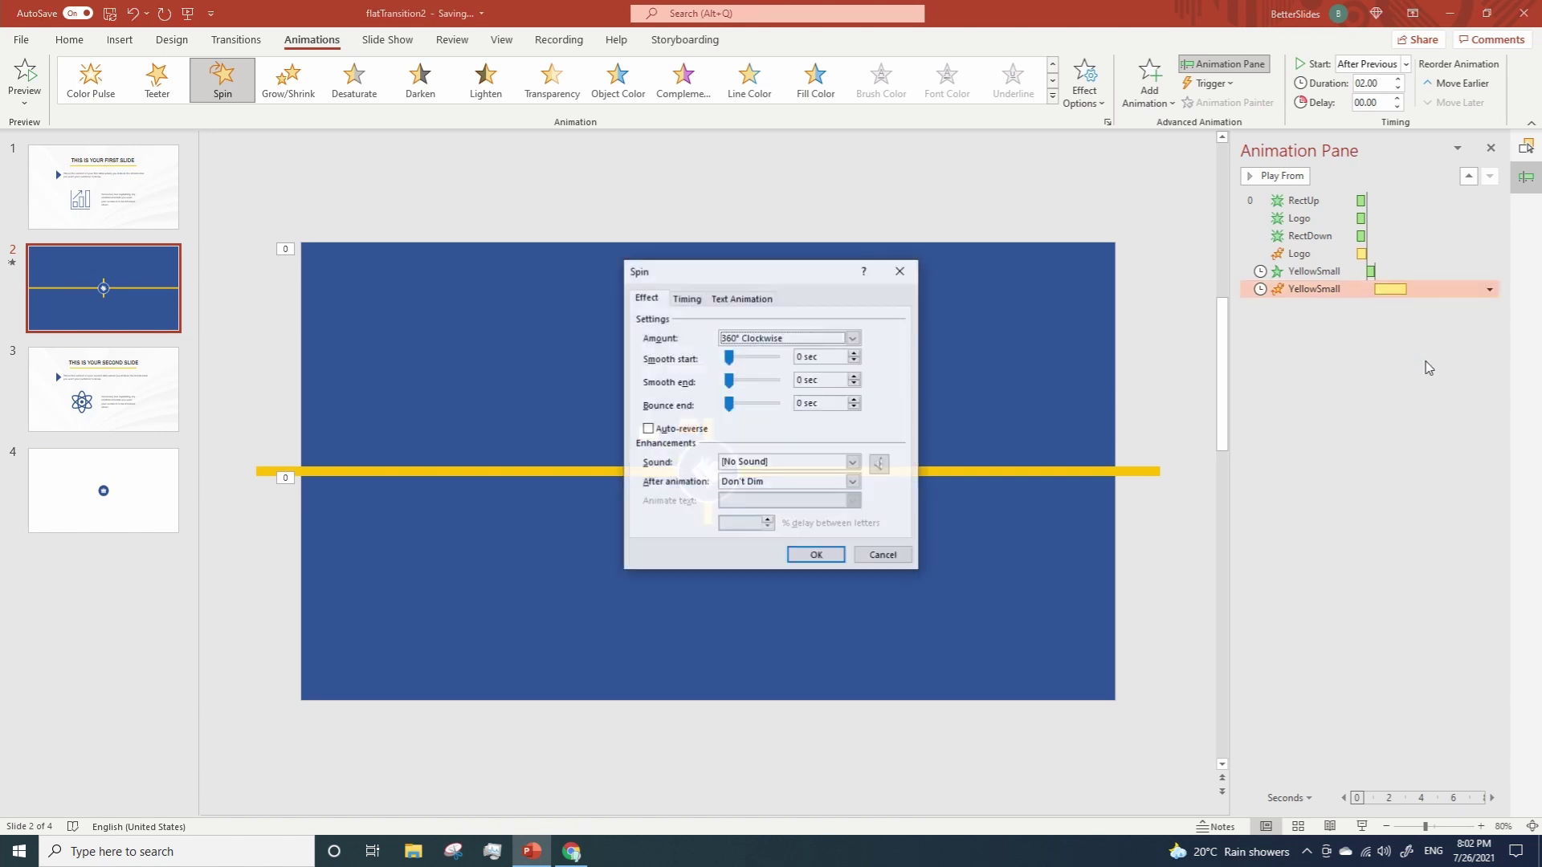
pyautogui.click(853, 339)
pyautogui.click(770, 359)
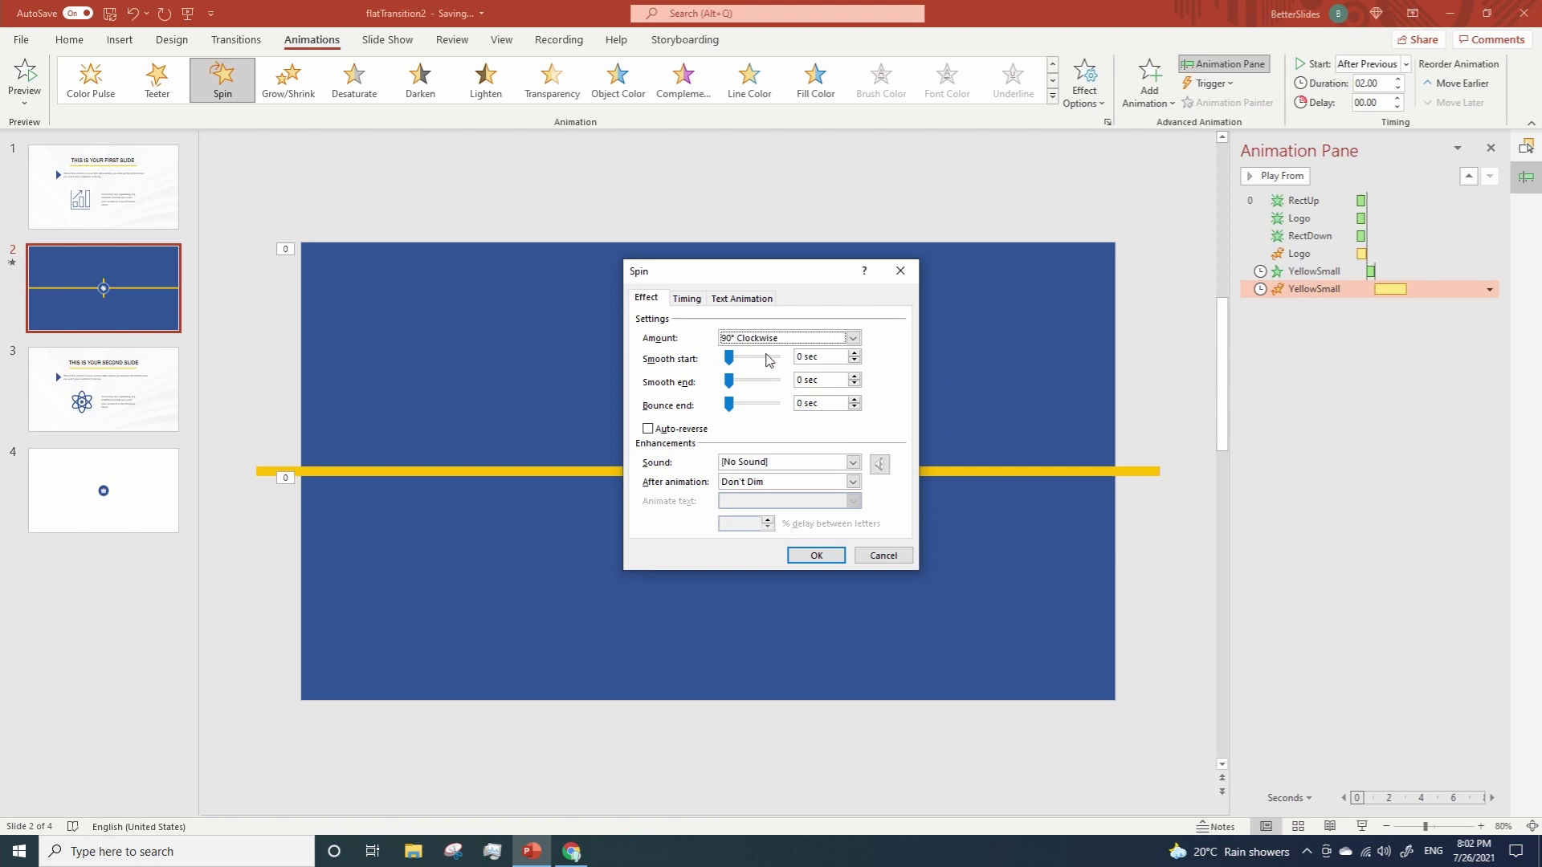
pyautogui.click(808, 554)
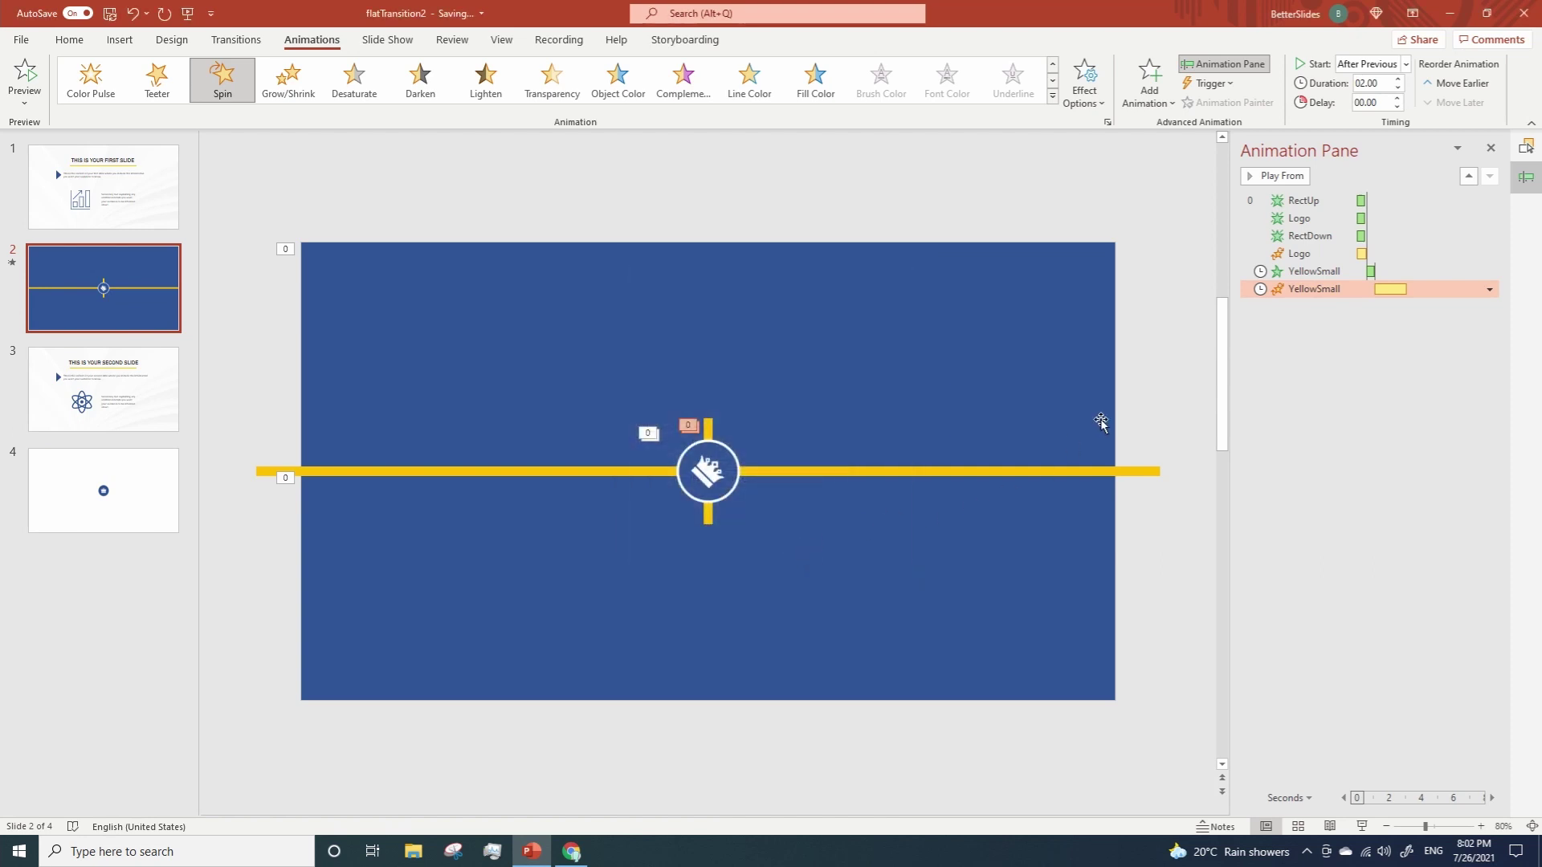
pyautogui.doubleClick(1376, 80)
pyautogui.write('0.6')
pyautogui.press('Return')
# Give the long horizontal yellow line a Stretch entrance starting After Previous
pyautogui.click(1145, 472)
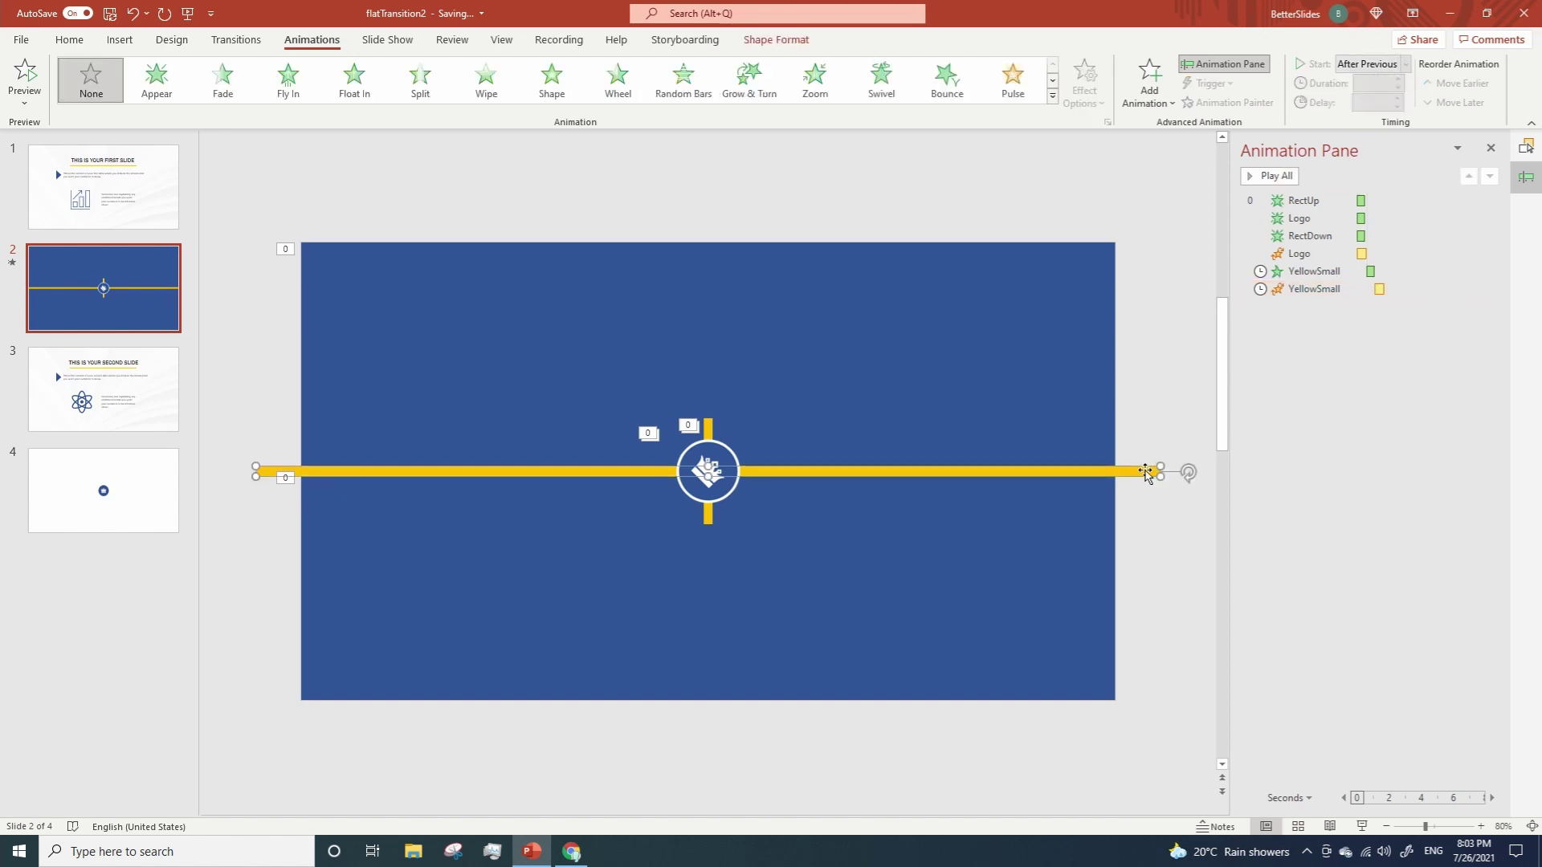
pyautogui.click(1150, 81)
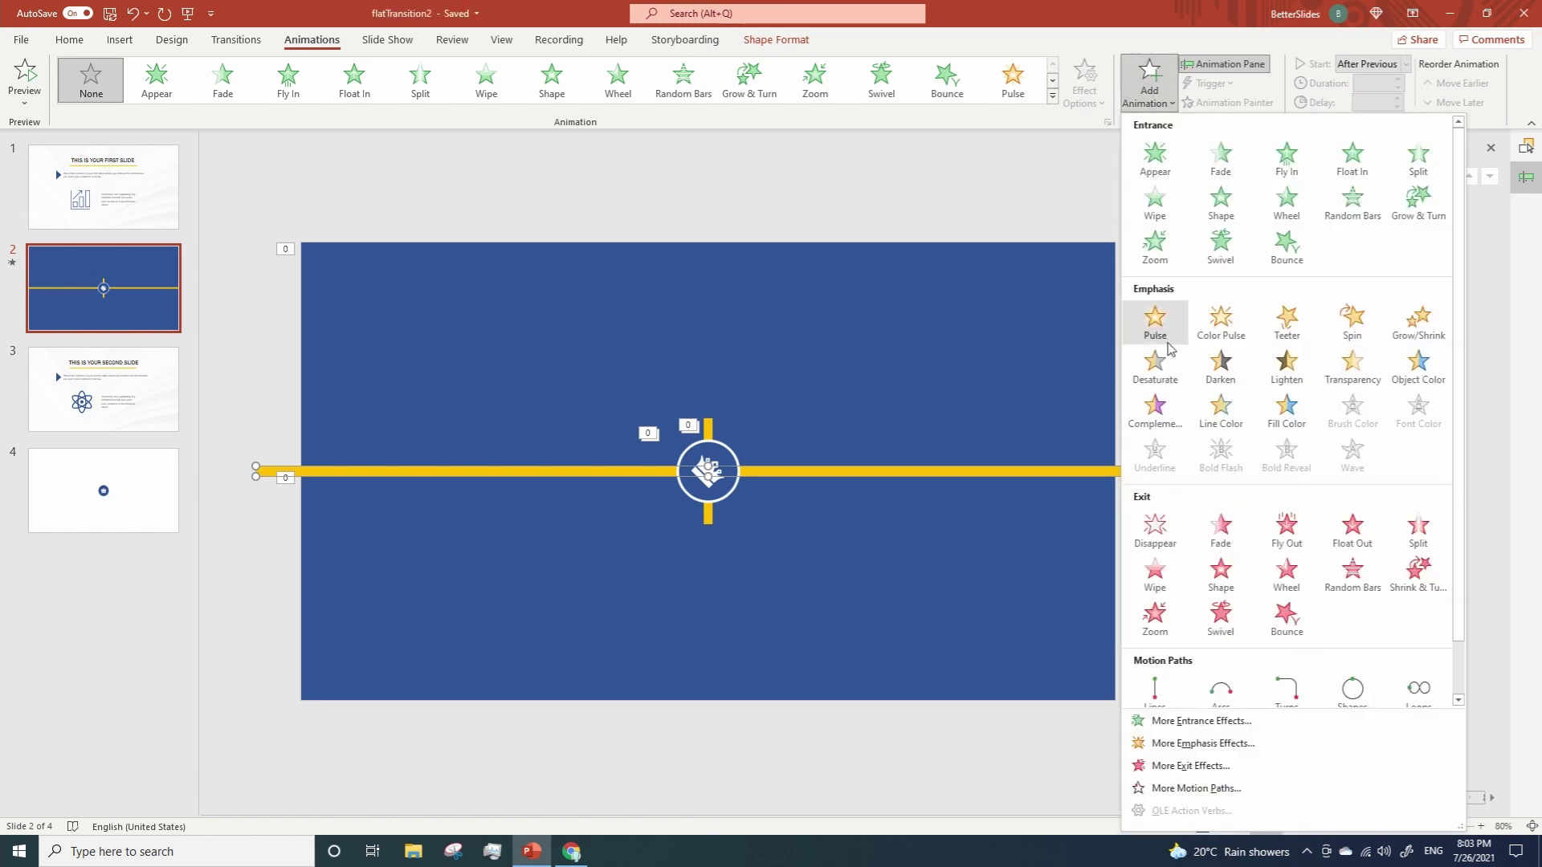
pyautogui.click(1176, 721)
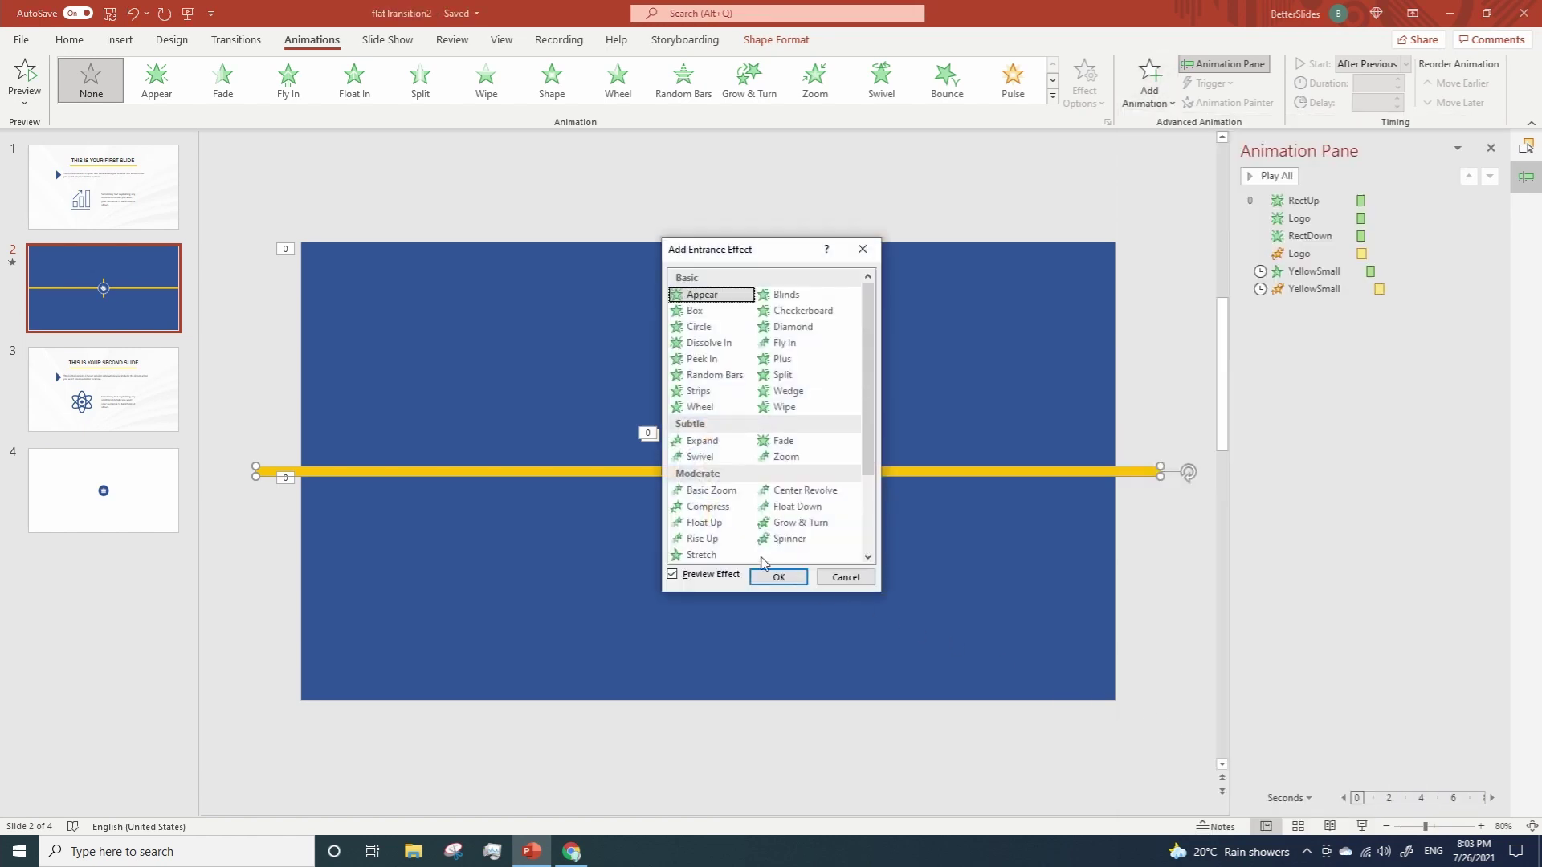
pyautogui.click(739, 555)
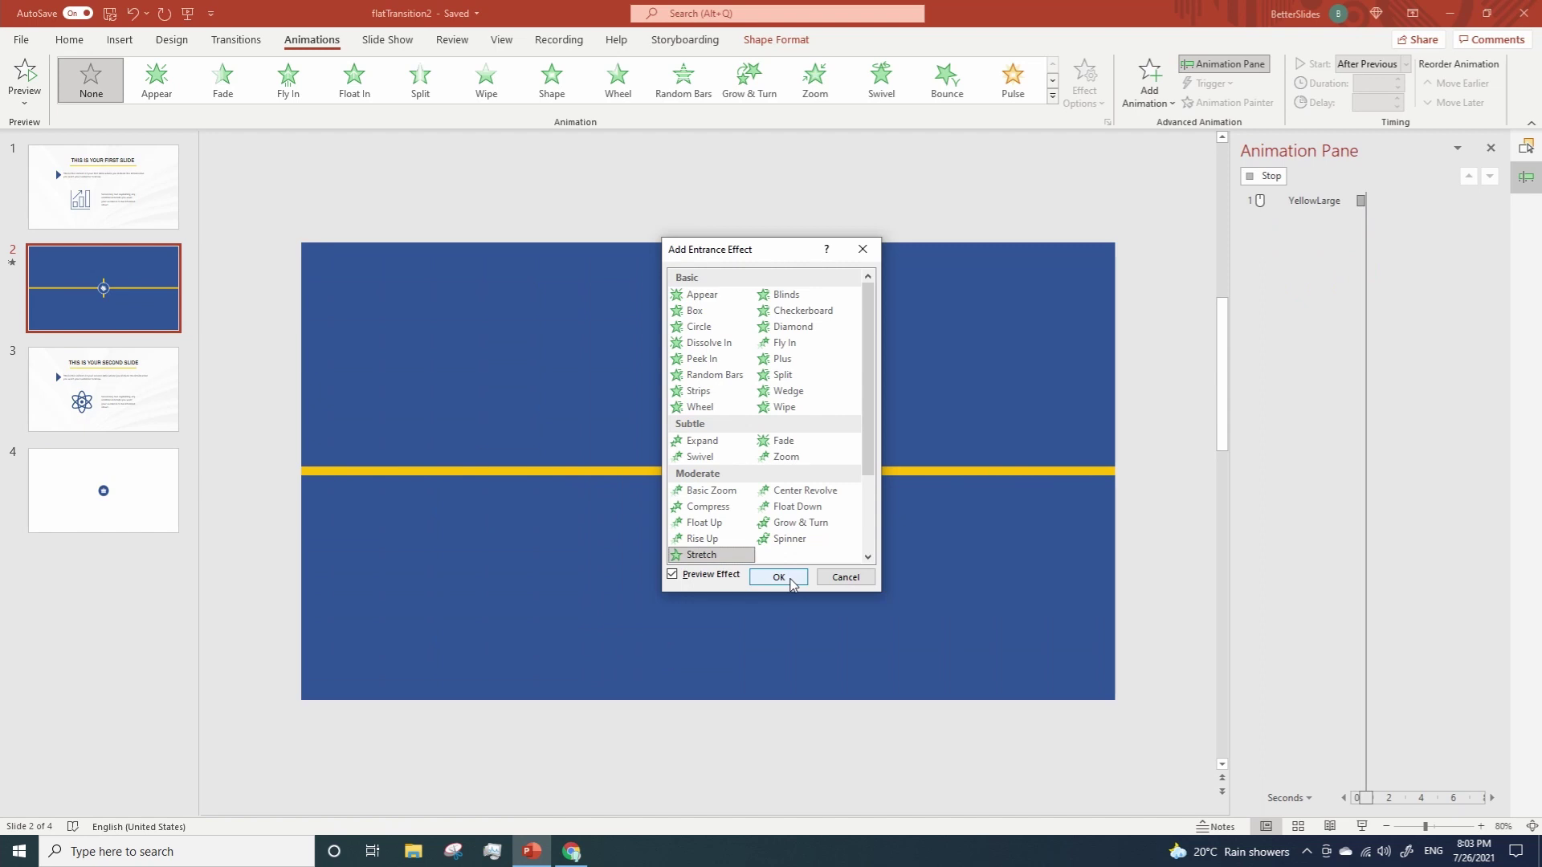
pyautogui.click(790, 580)
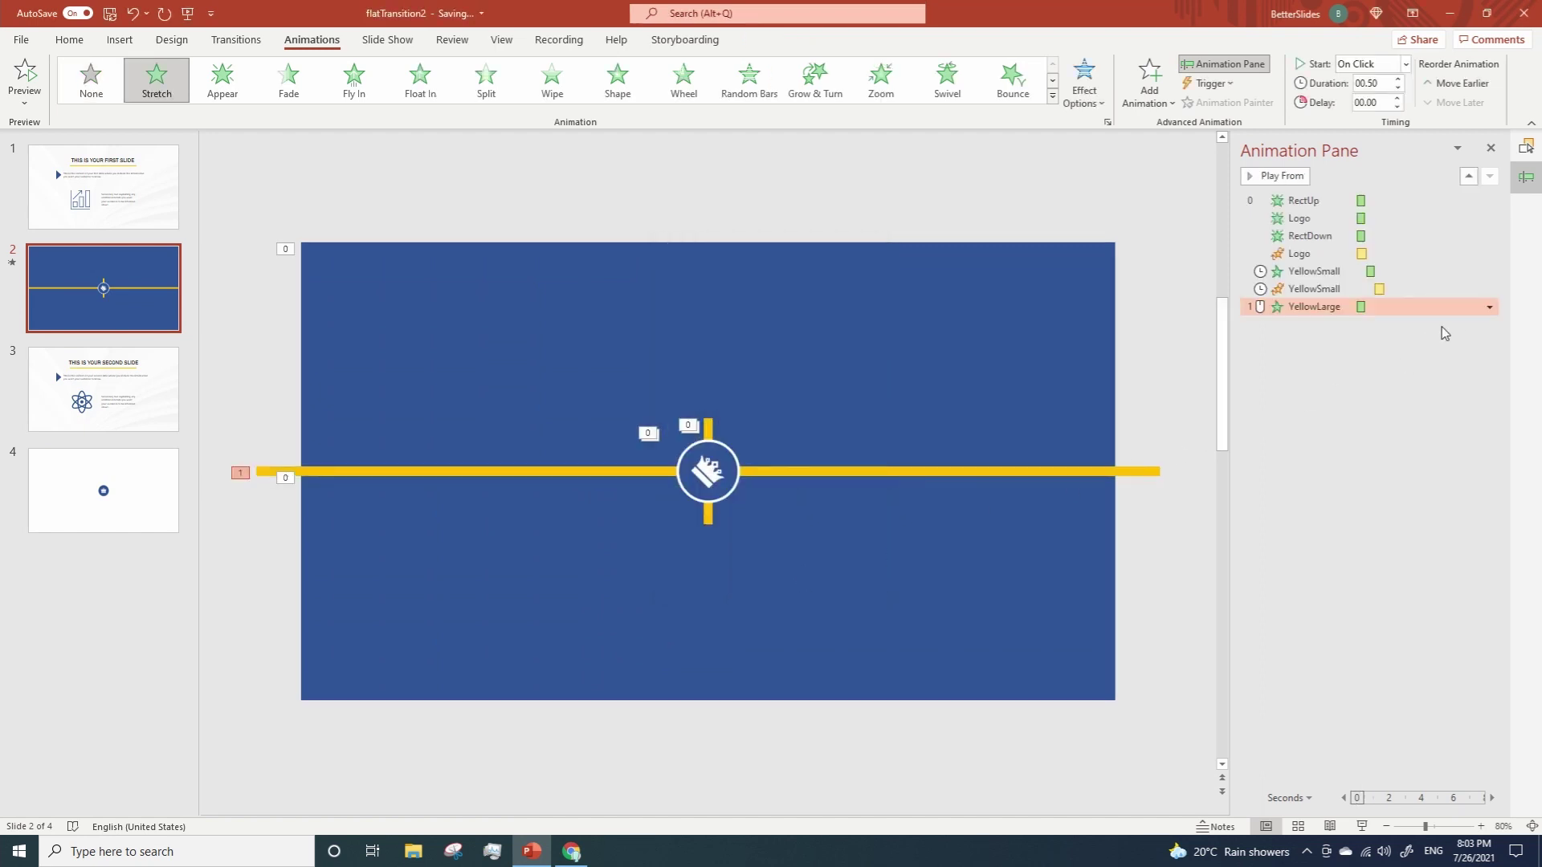
pyautogui.click(1490, 308)
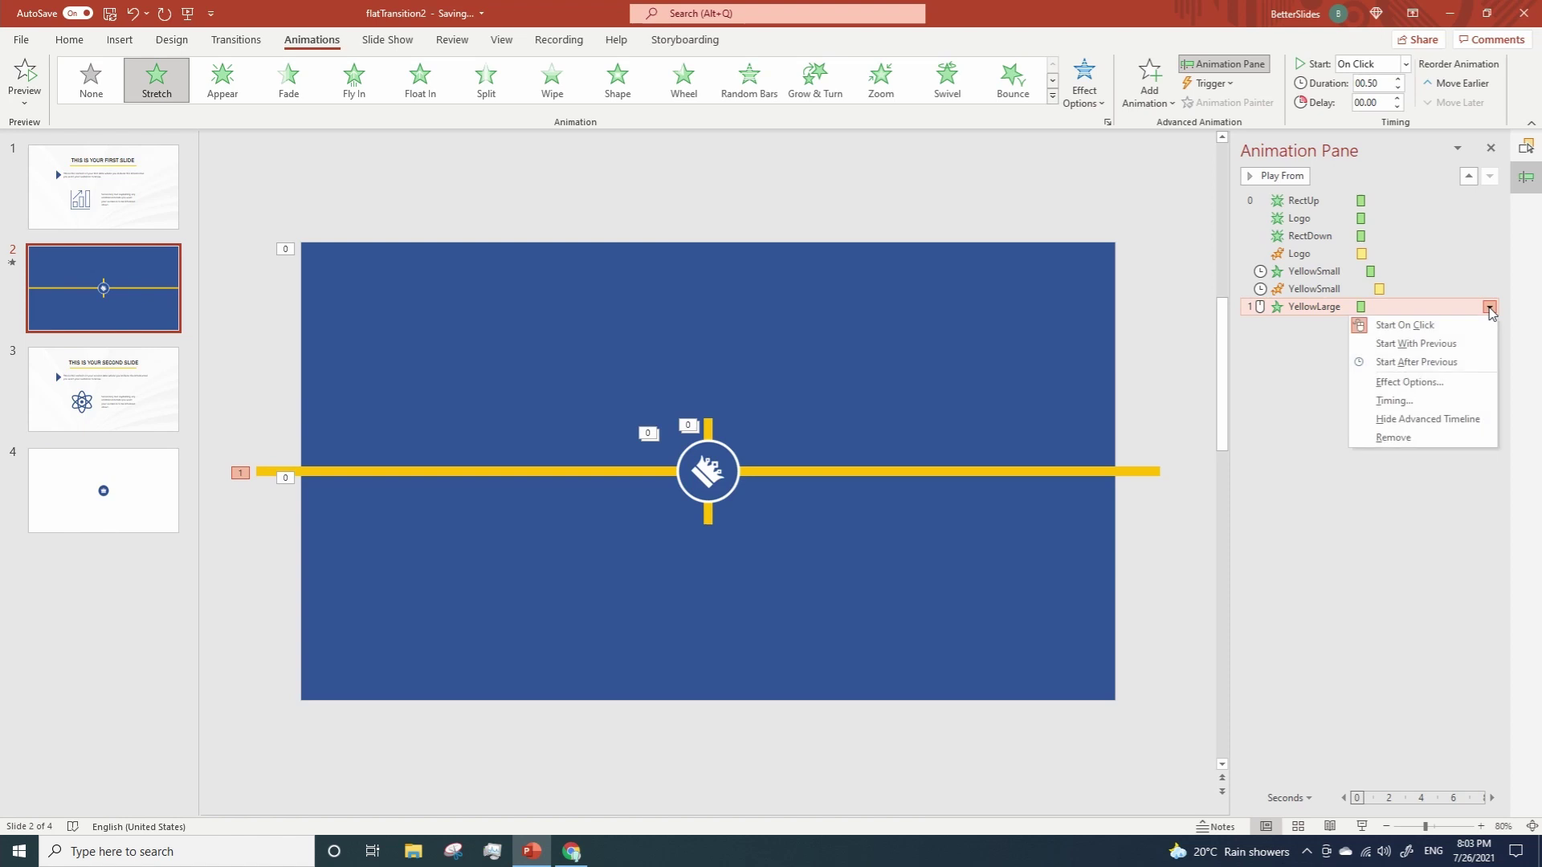
pyautogui.click(1416, 363)
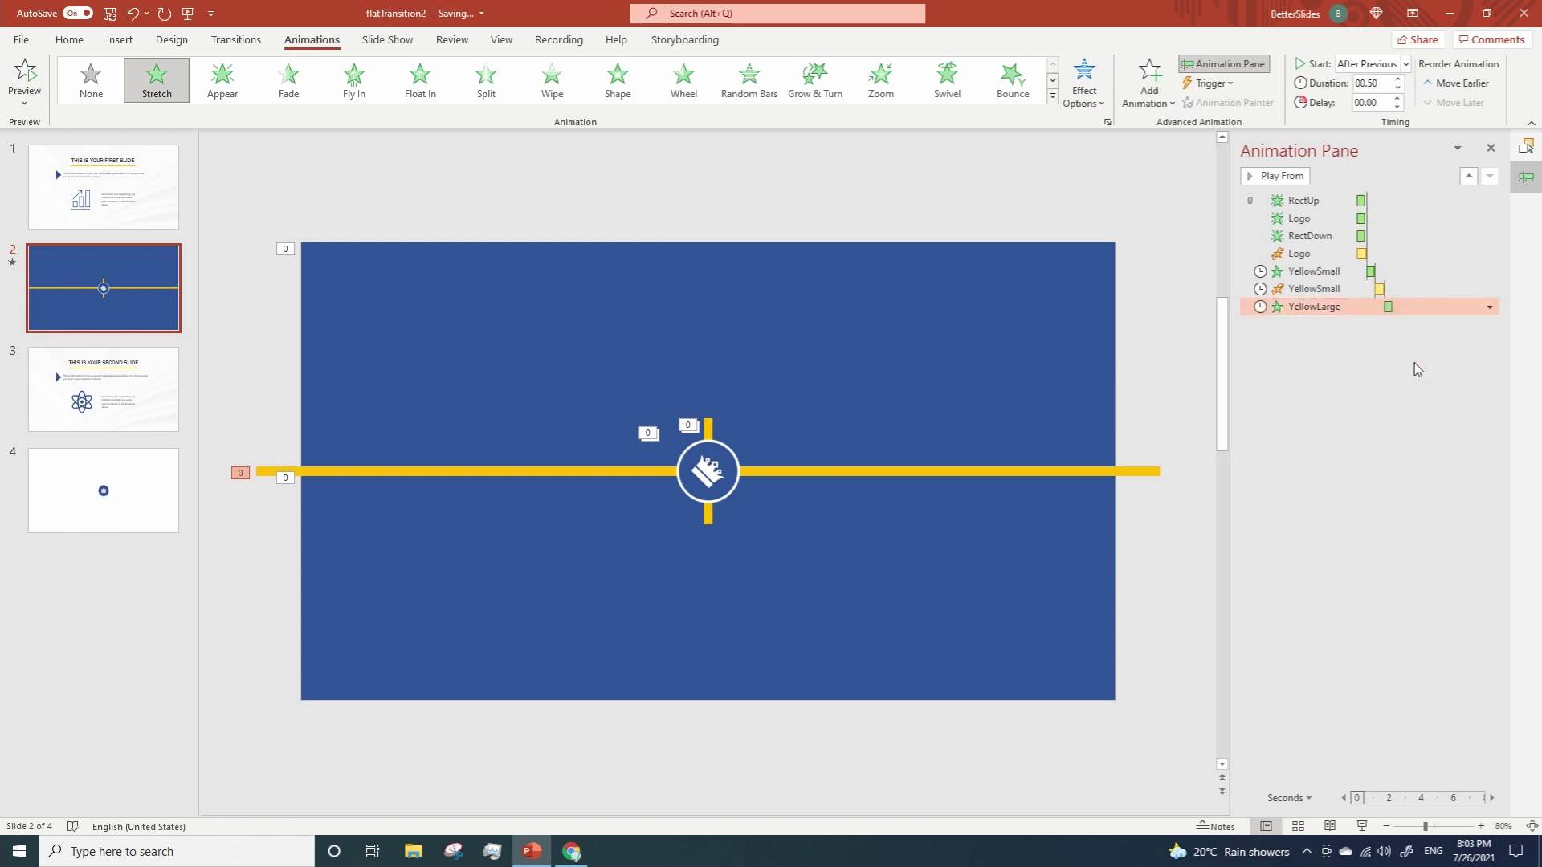
# Add a Disappear exit to the small yellow bar, starting After Previous
pyautogui.click(708, 422)
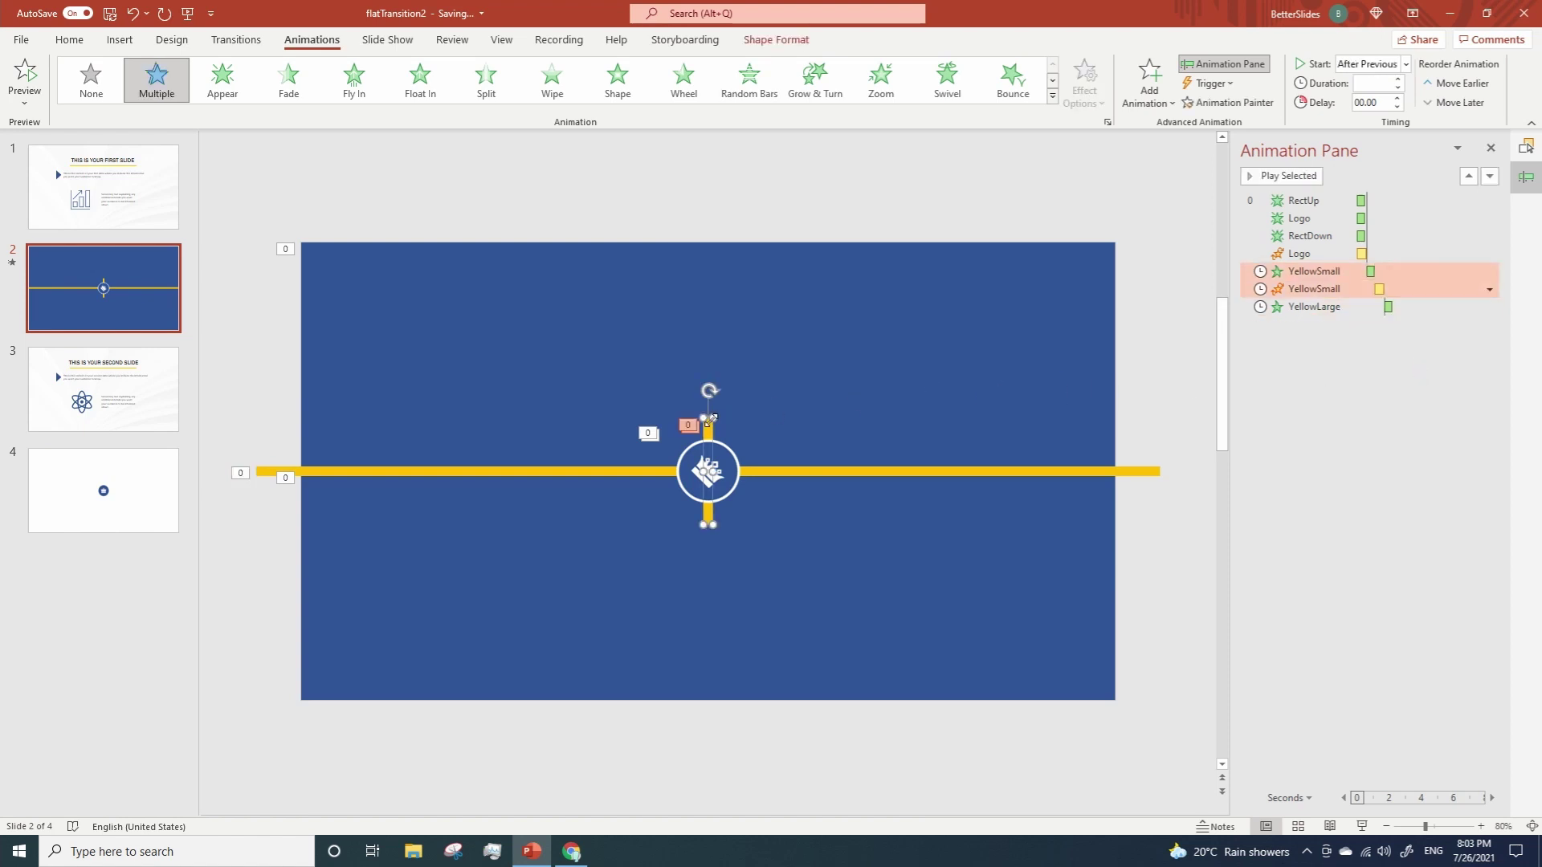
pyautogui.click(1168, 103)
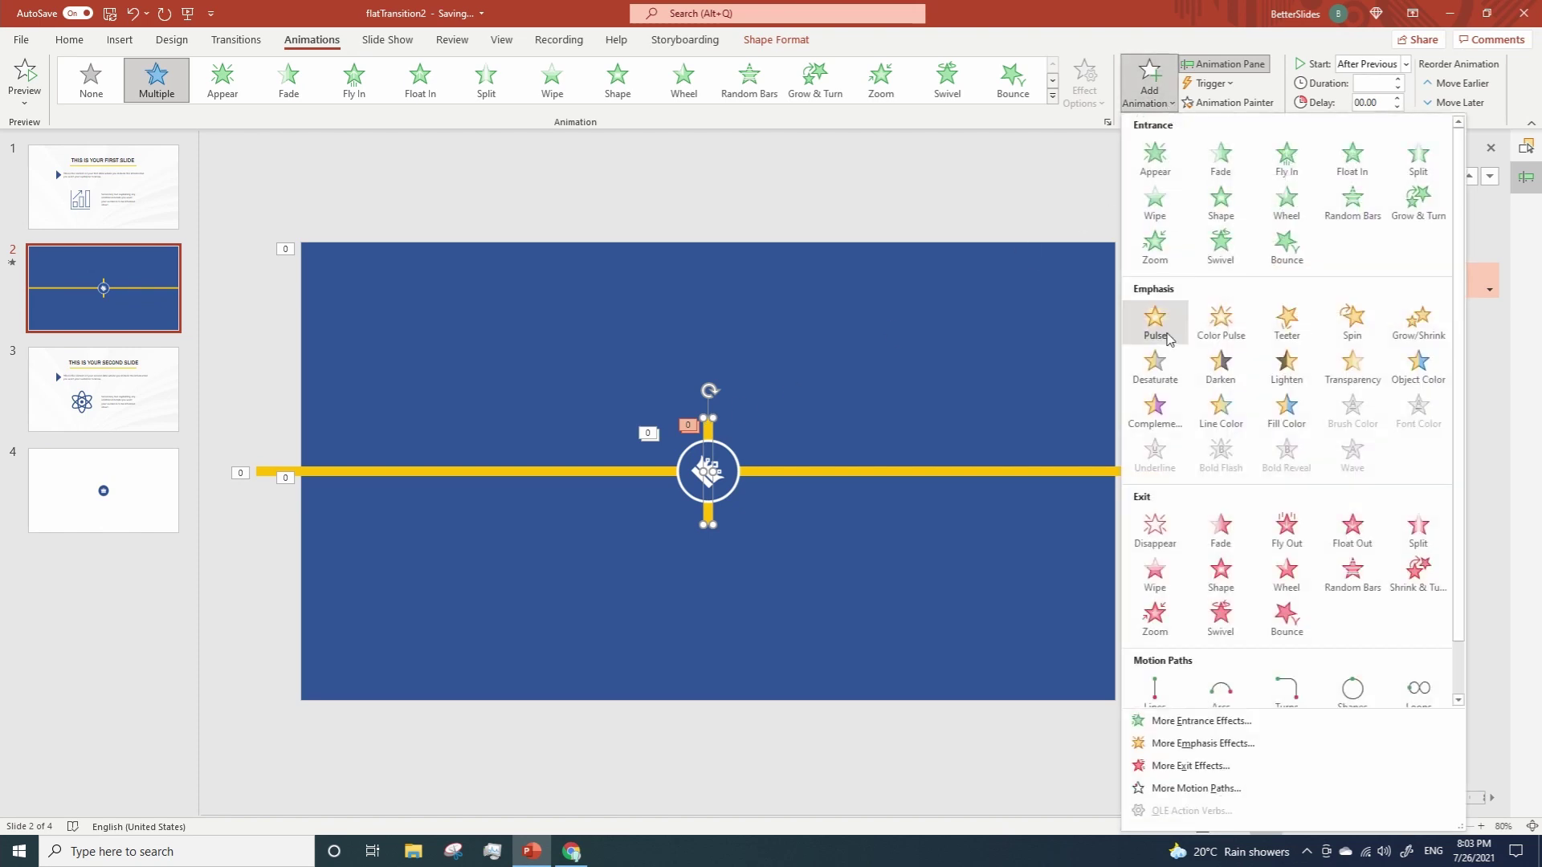
pyautogui.click(1154, 526)
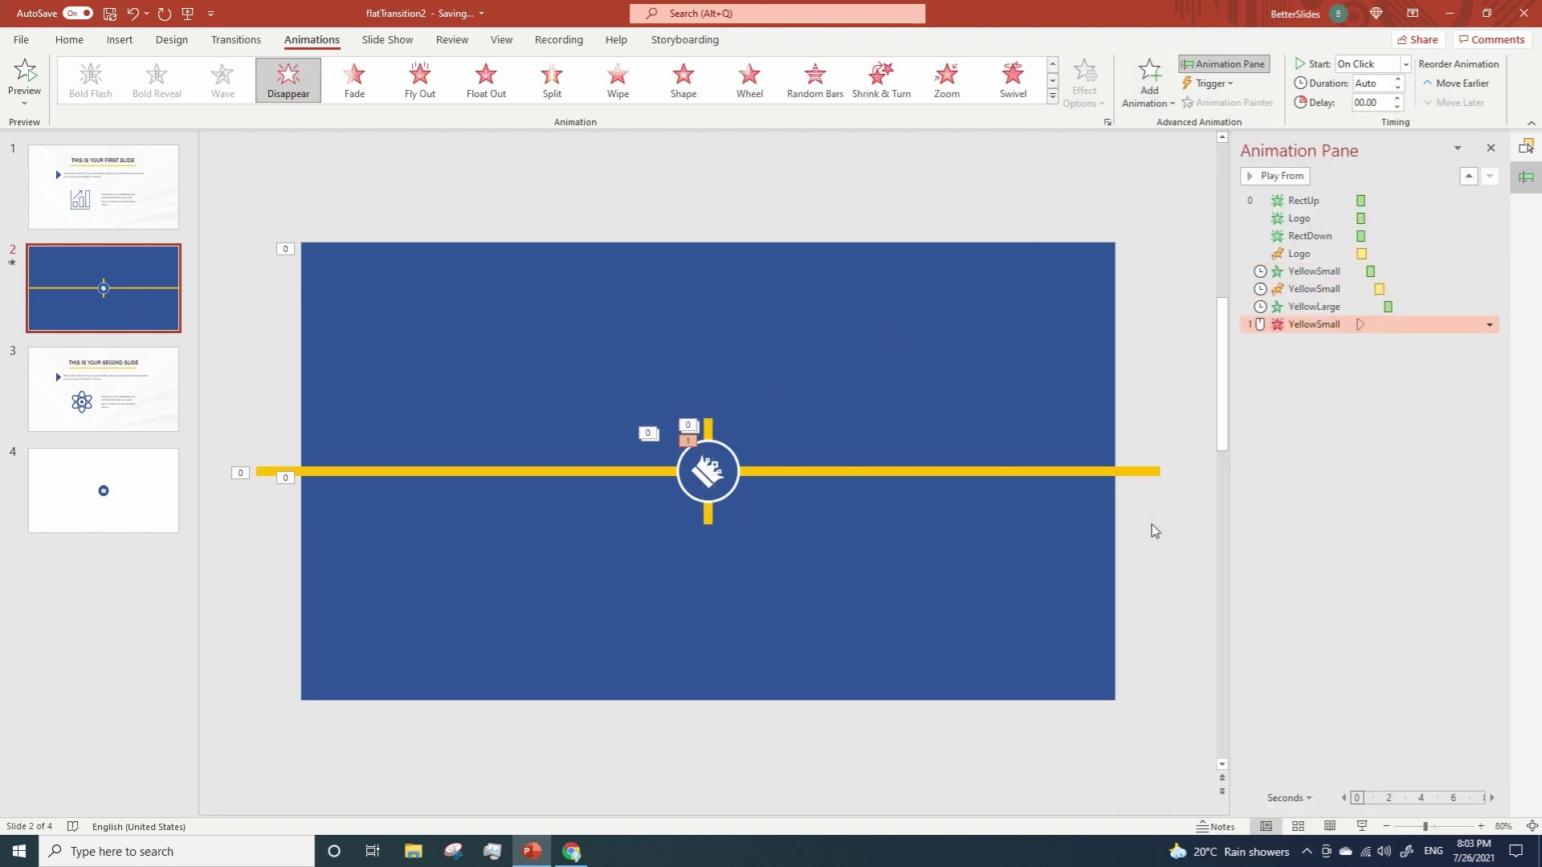
pyautogui.click(1490, 324)
pyautogui.click(1427, 379)
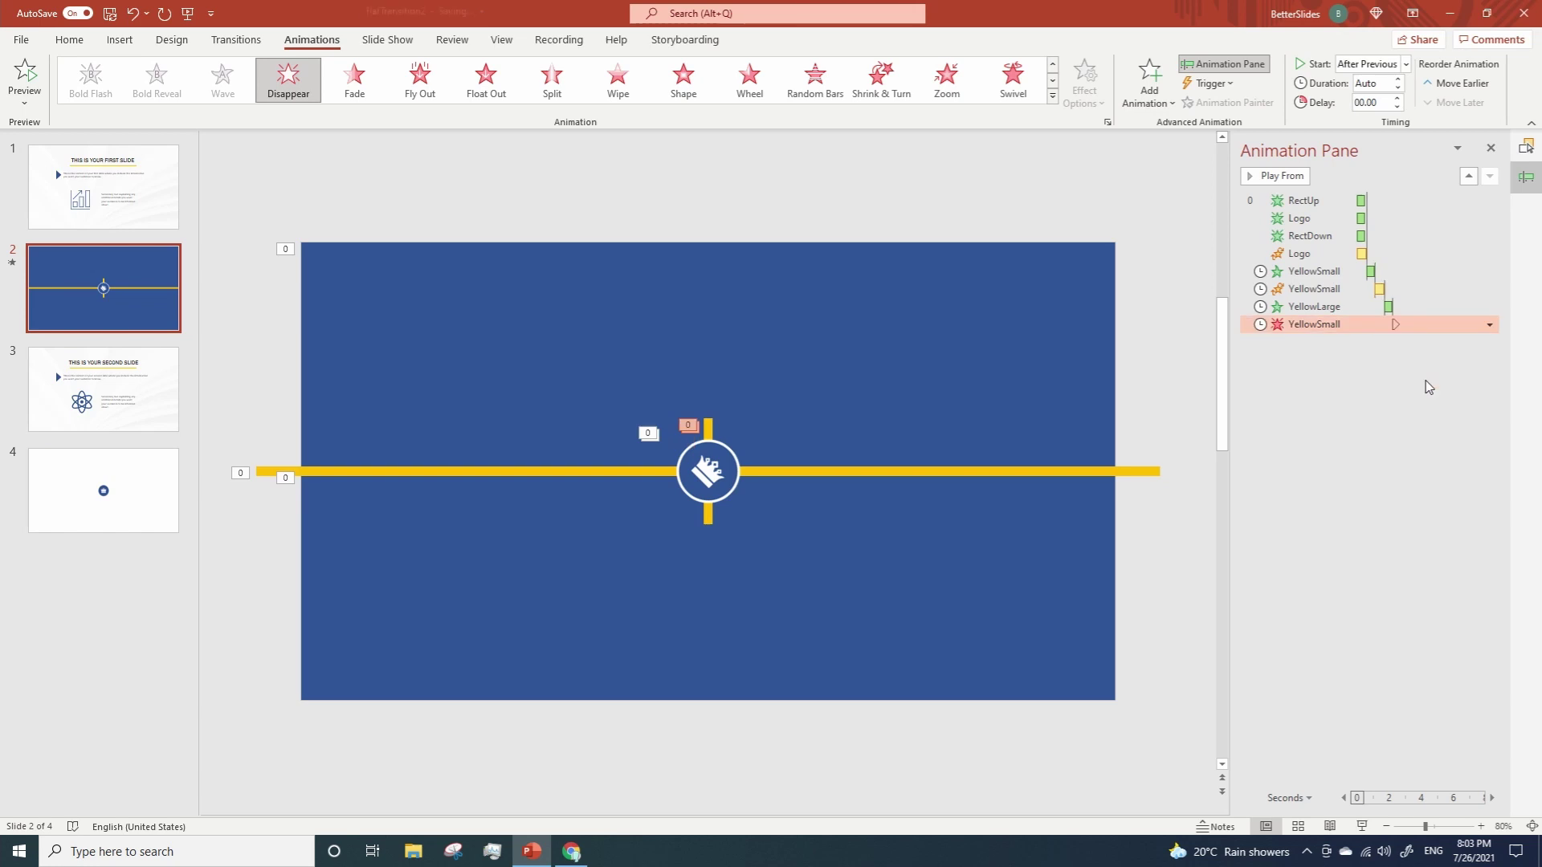
# Select the Slide1 image group via the Selection pane and give it a Disappear exit With Previous
pyautogui.click(1526, 148)
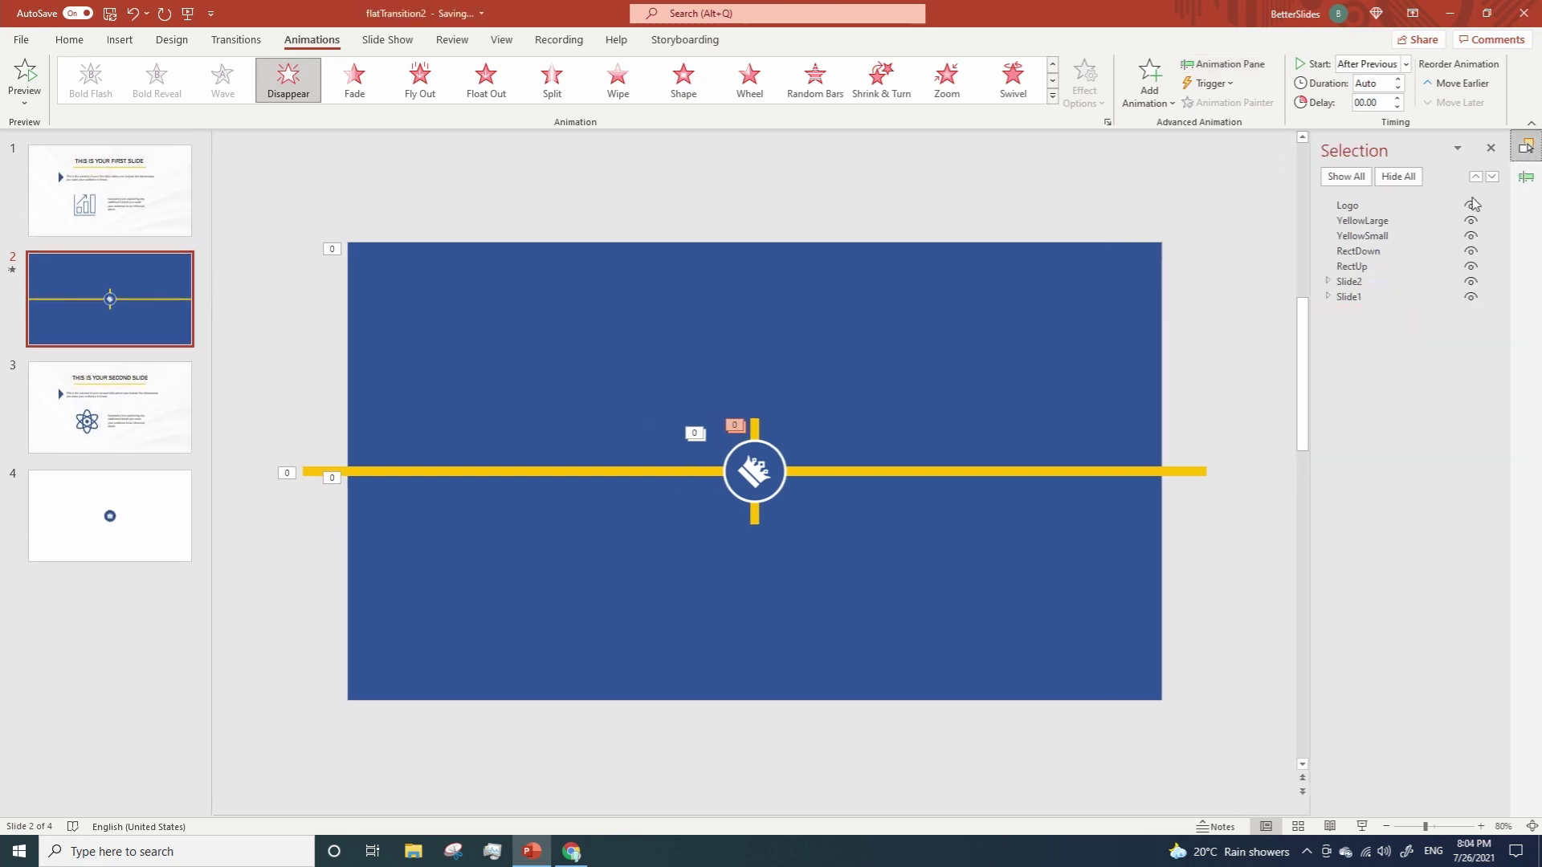
pyautogui.click(1366, 298)
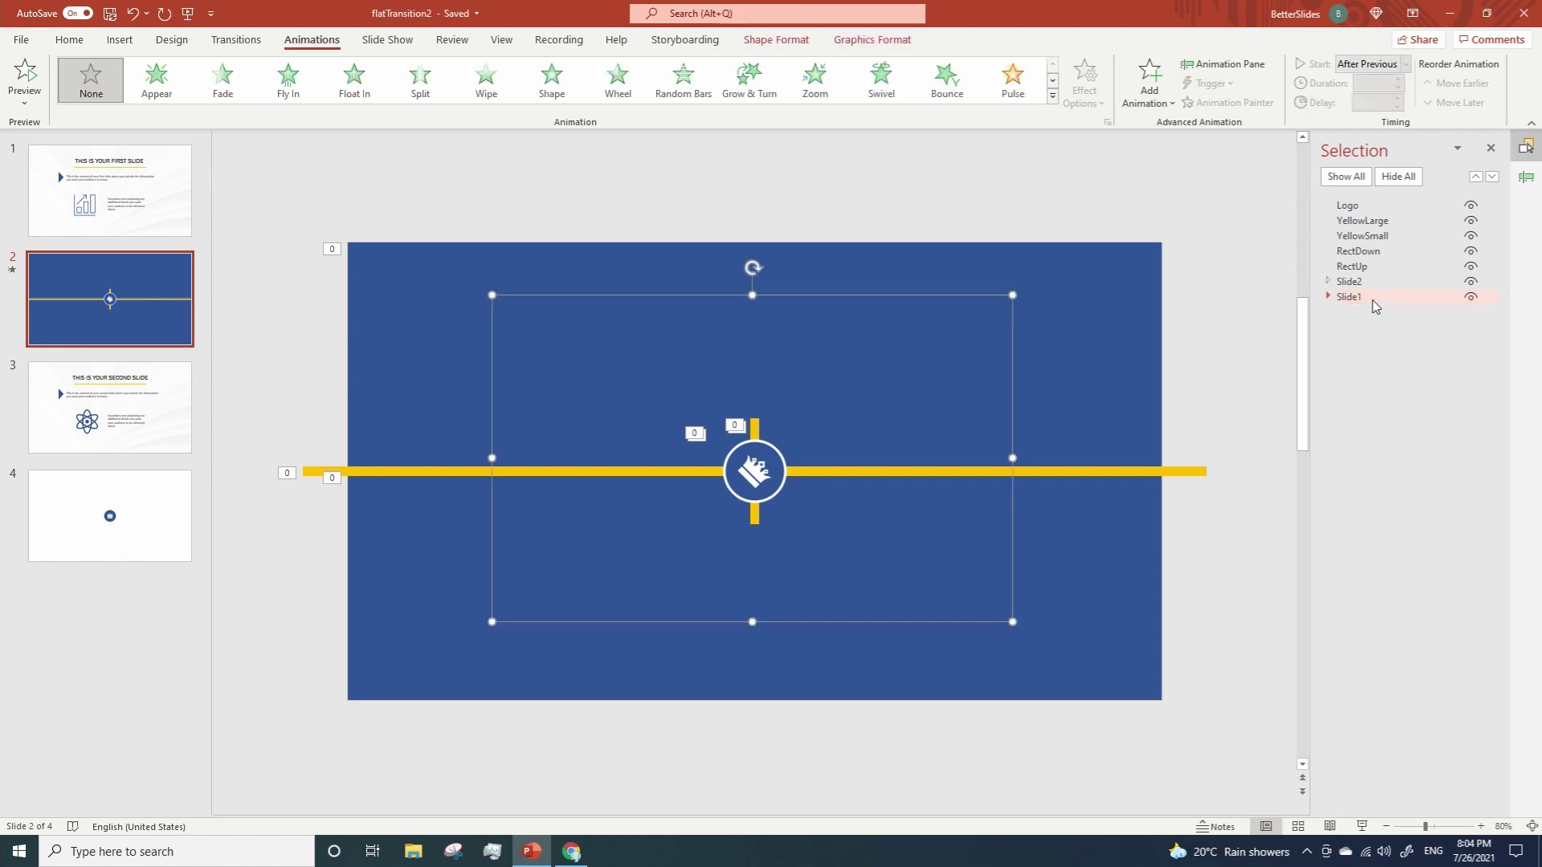
pyautogui.click(1152, 87)
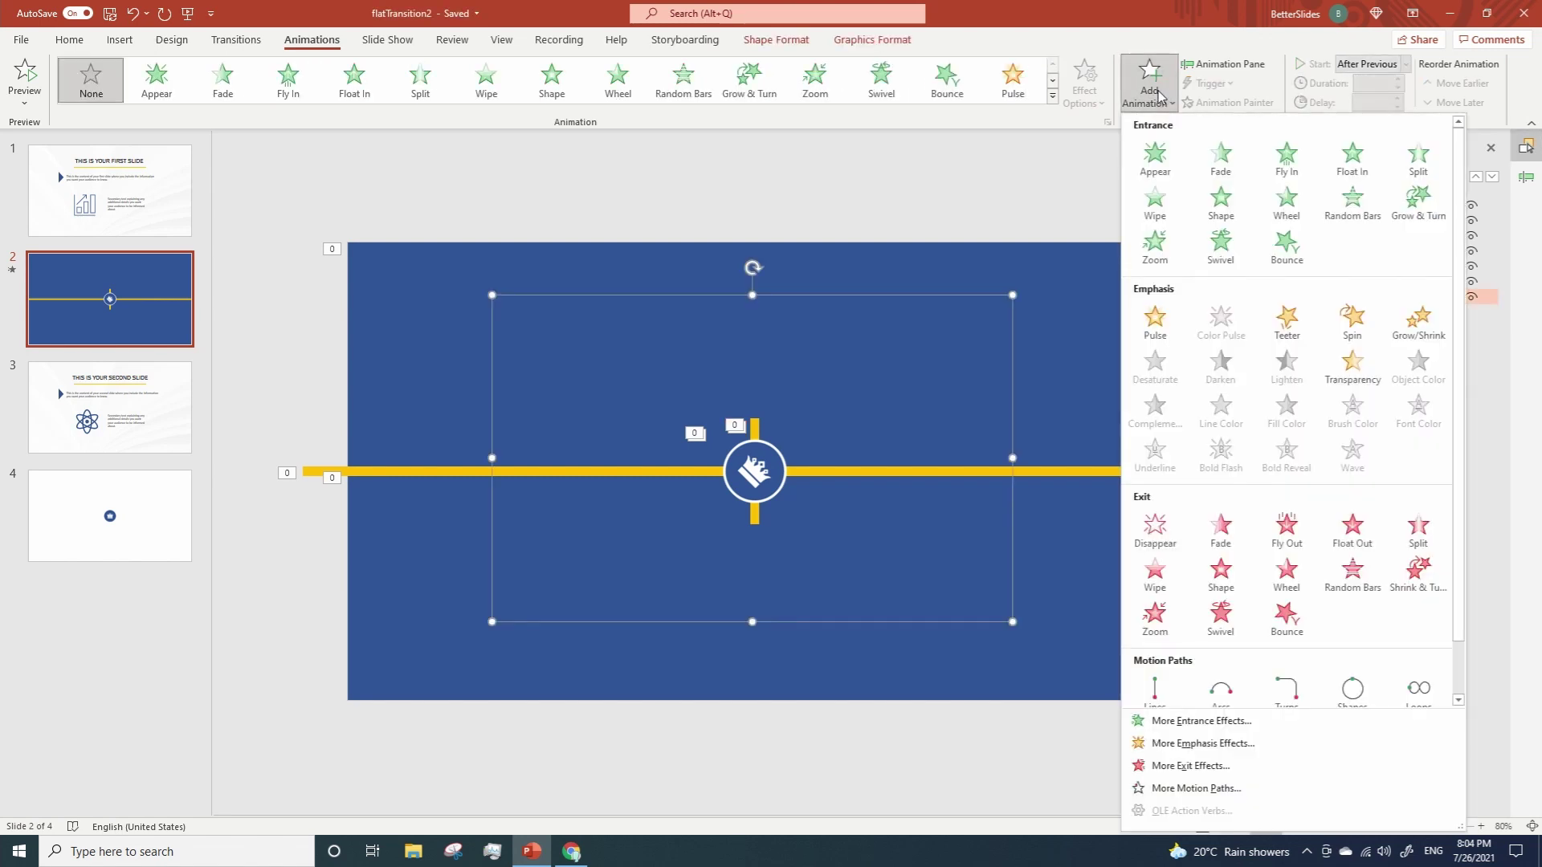
pyautogui.click(1155, 530)
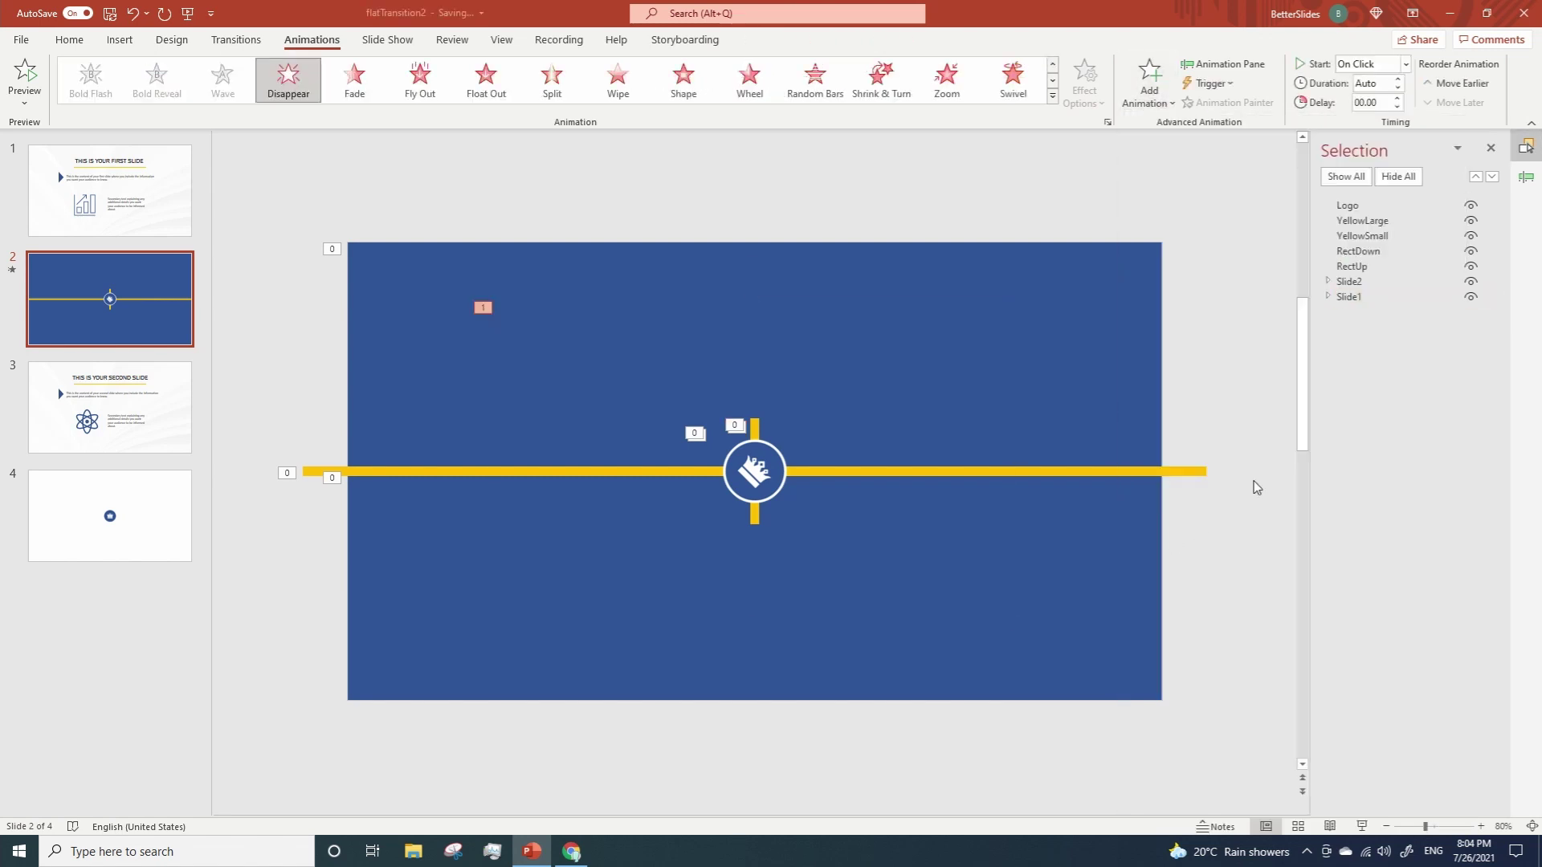
pyautogui.click(1525, 178)
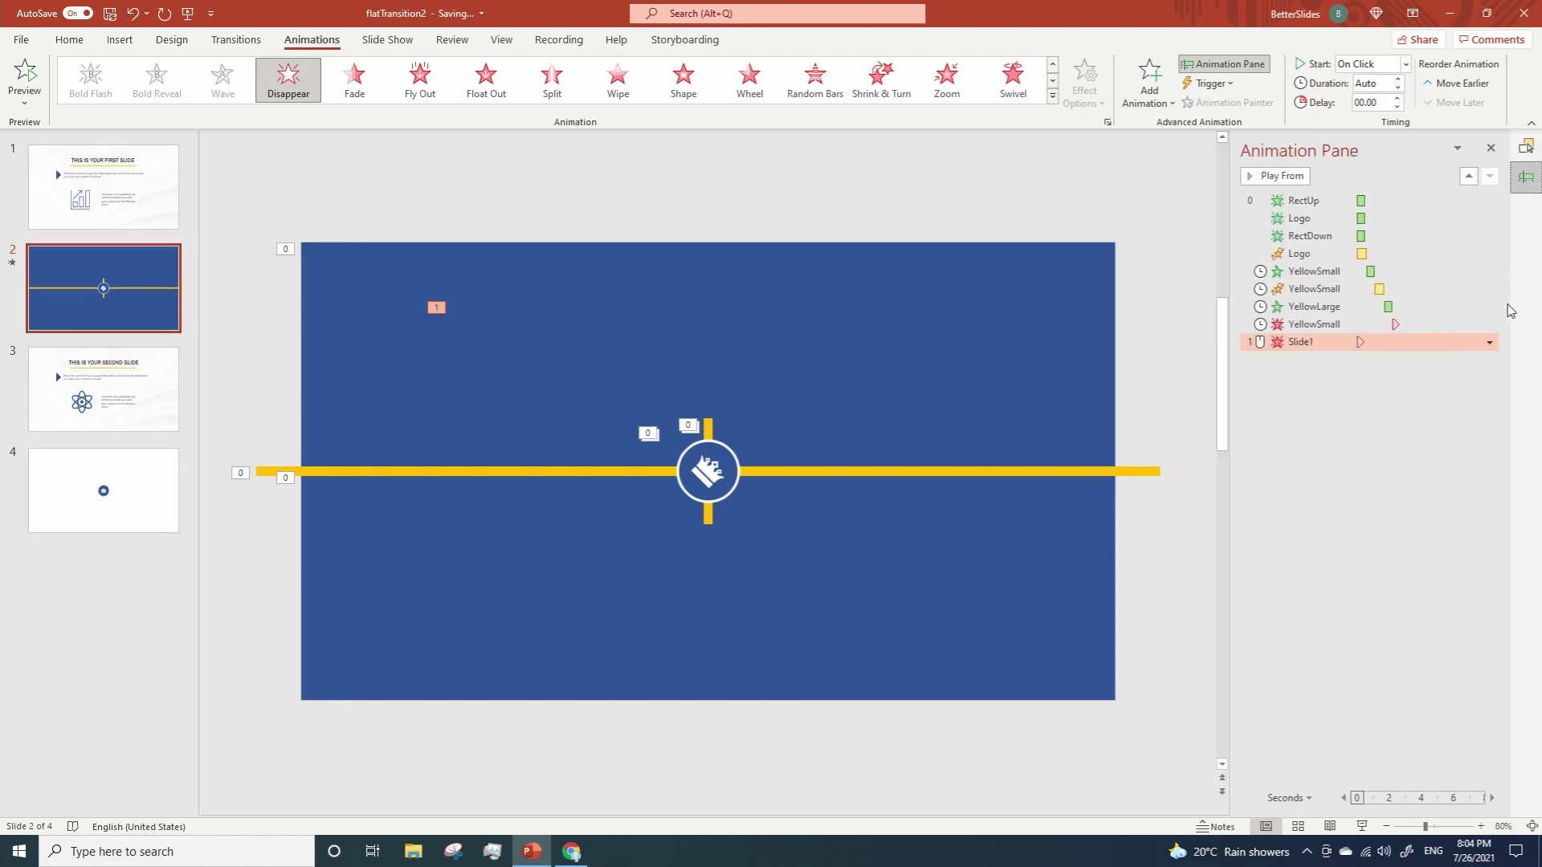
pyautogui.click(1491, 342)
pyautogui.click(1446, 382)
# Select the Slide2 image group via the Selection pane and give it an Appear entrance With Previous
pyautogui.click(1527, 148)
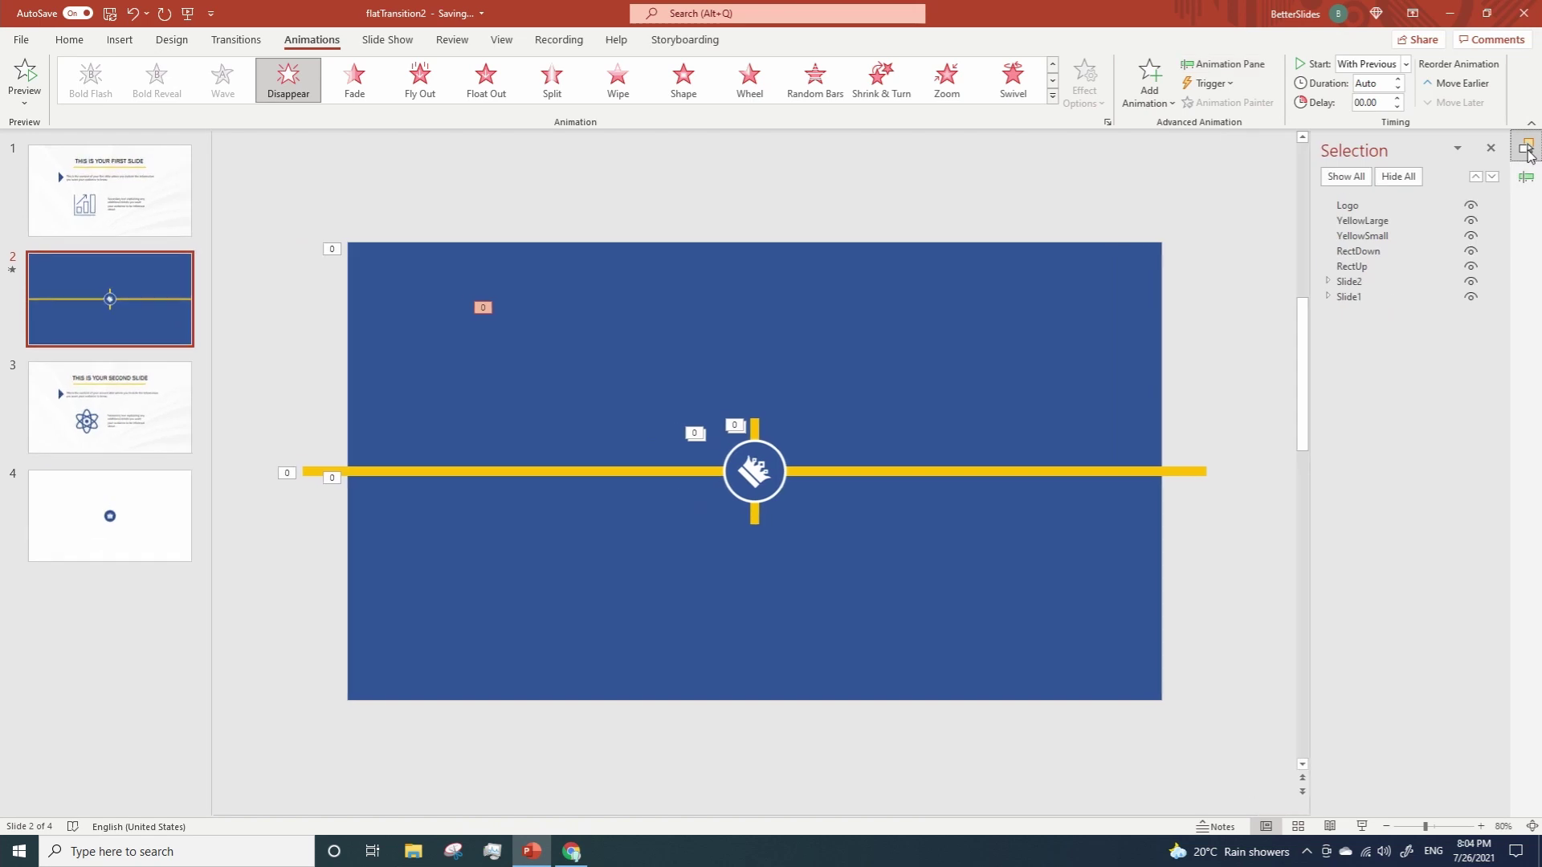
pyautogui.click(1374, 283)
pyautogui.click(1157, 100)
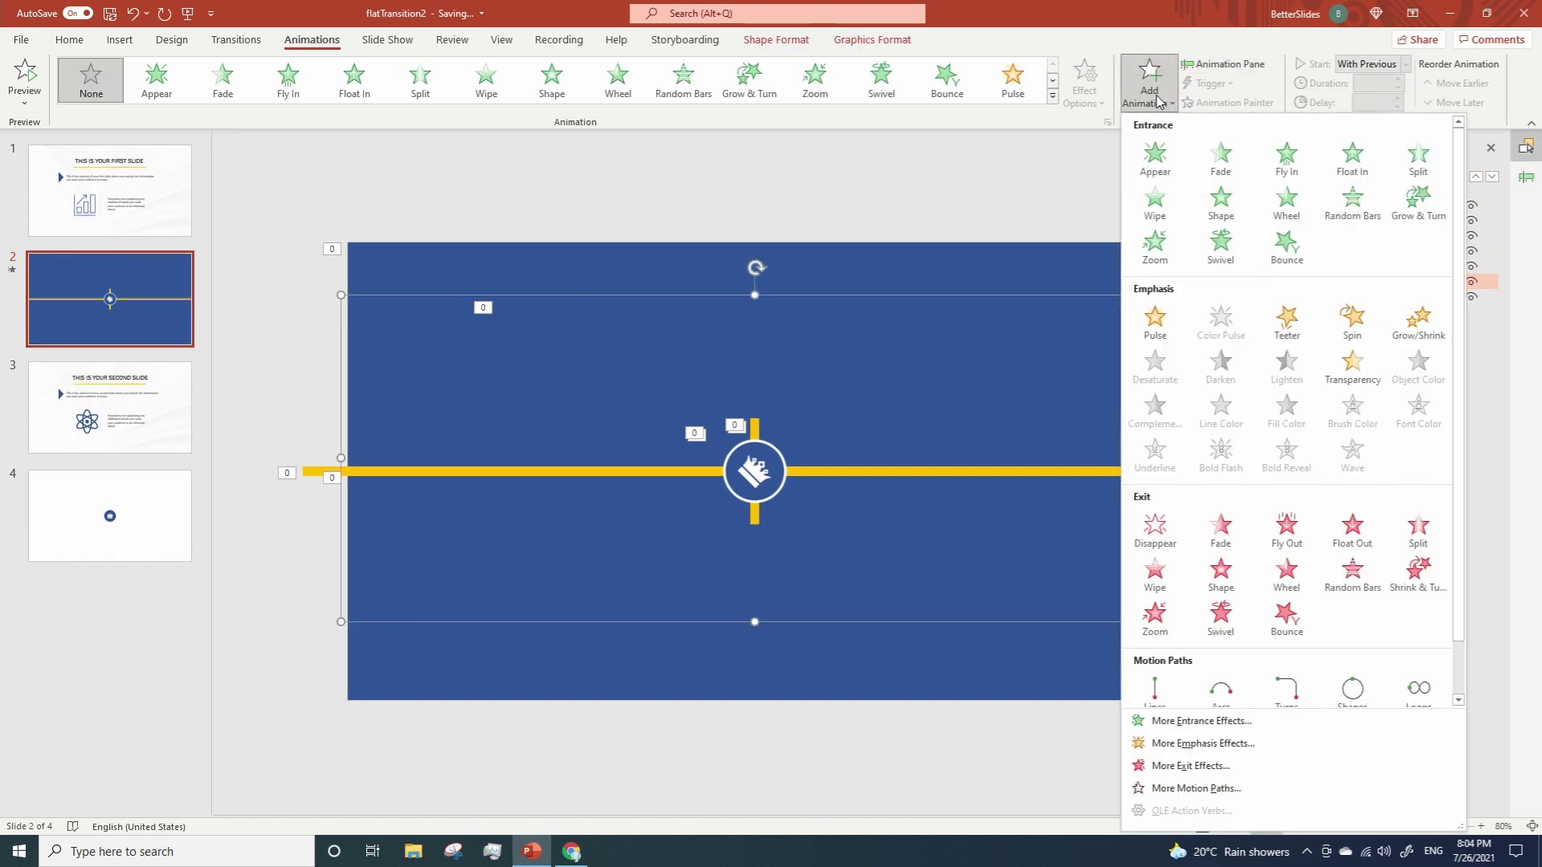
pyautogui.click(1155, 154)
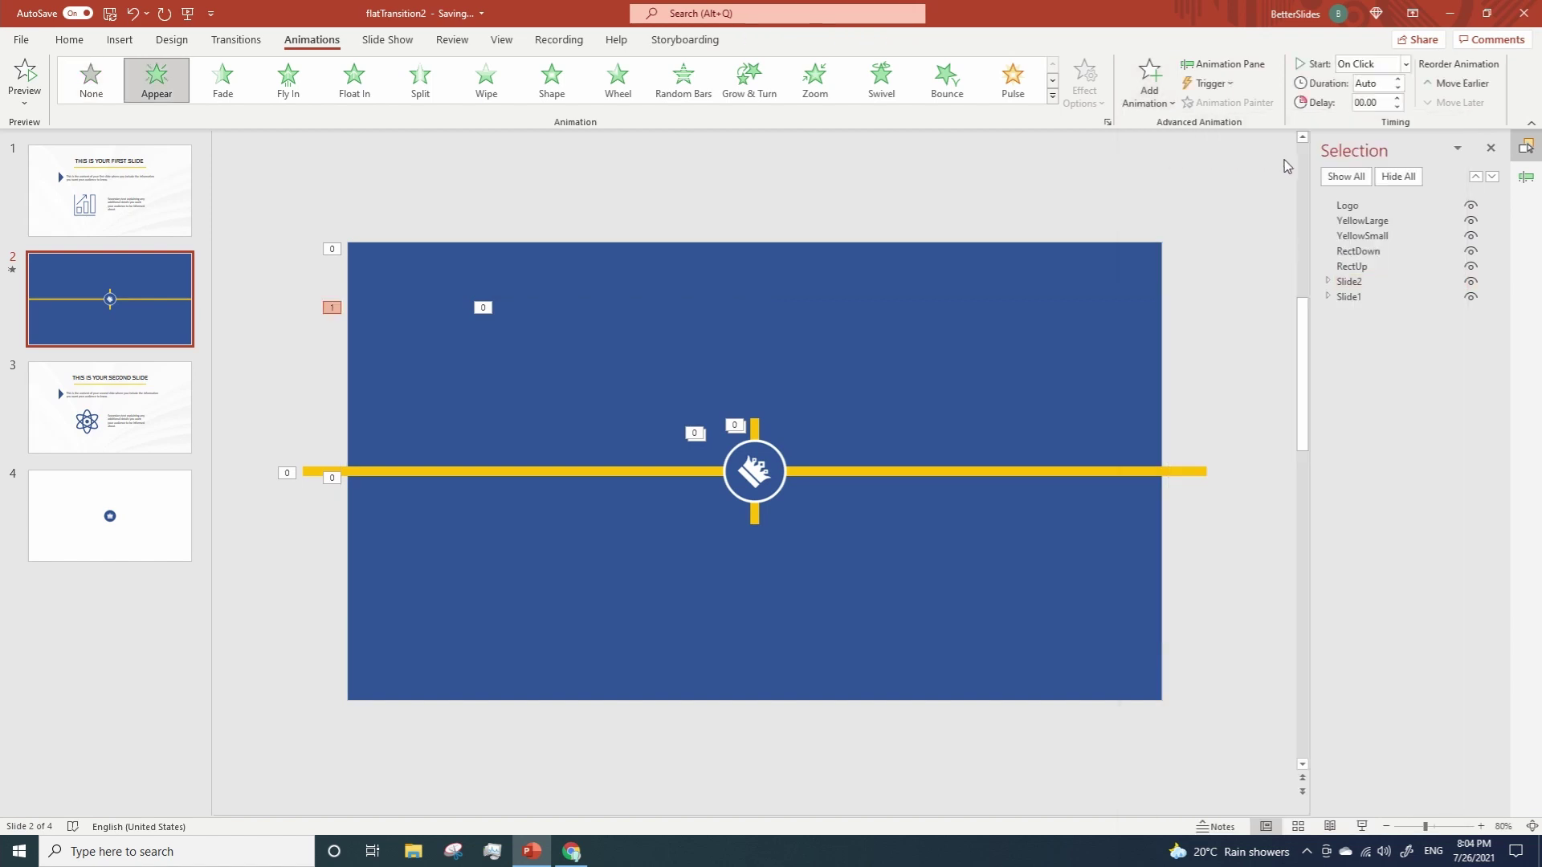
pyautogui.click(1529, 183)
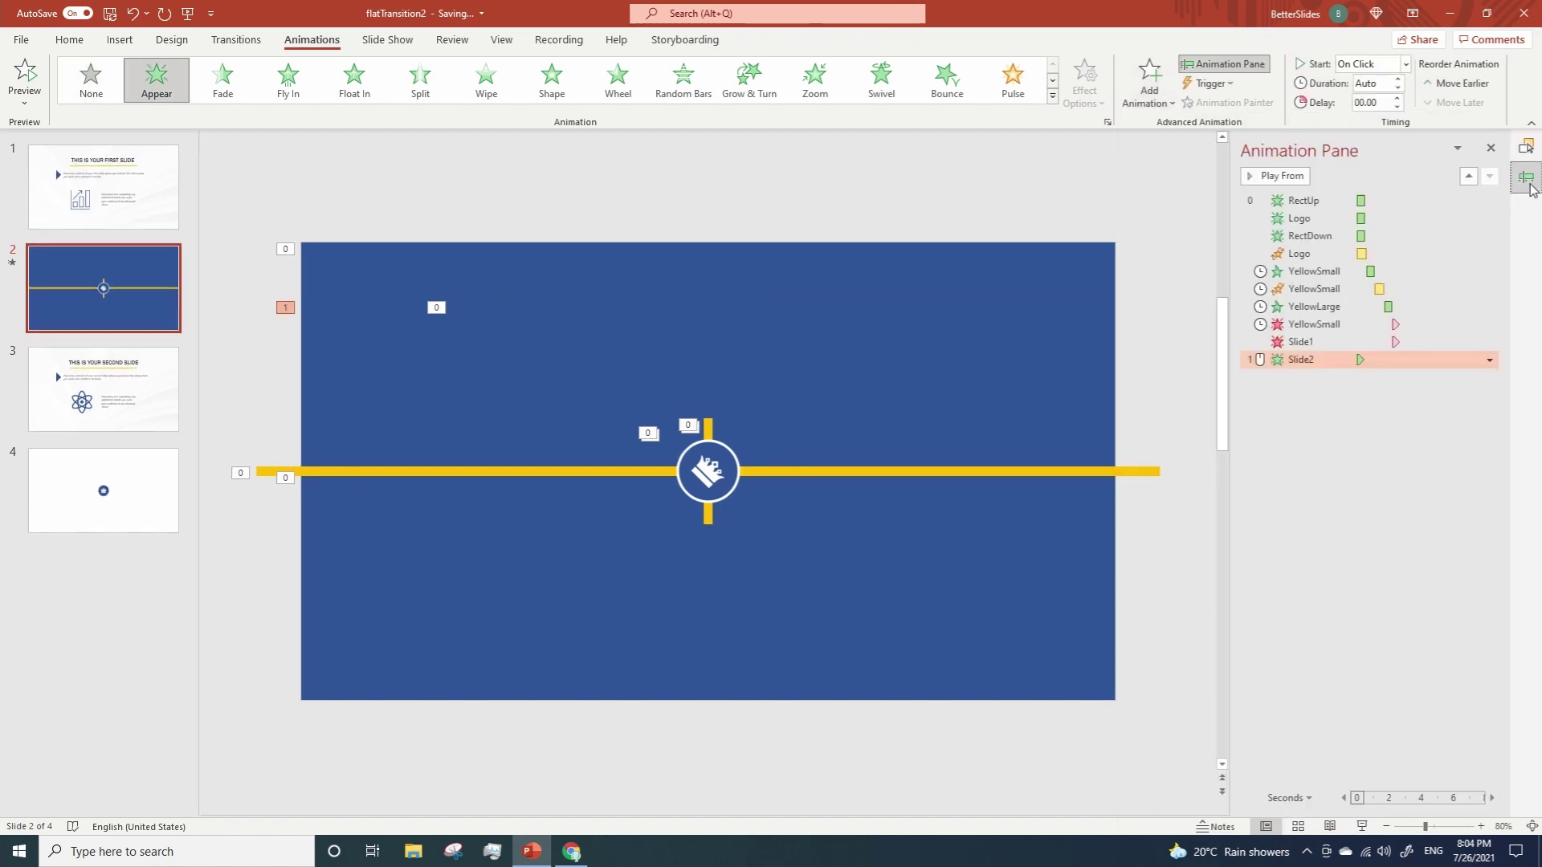
pyautogui.click(1492, 361)
pyautogui.click(1416, 397)
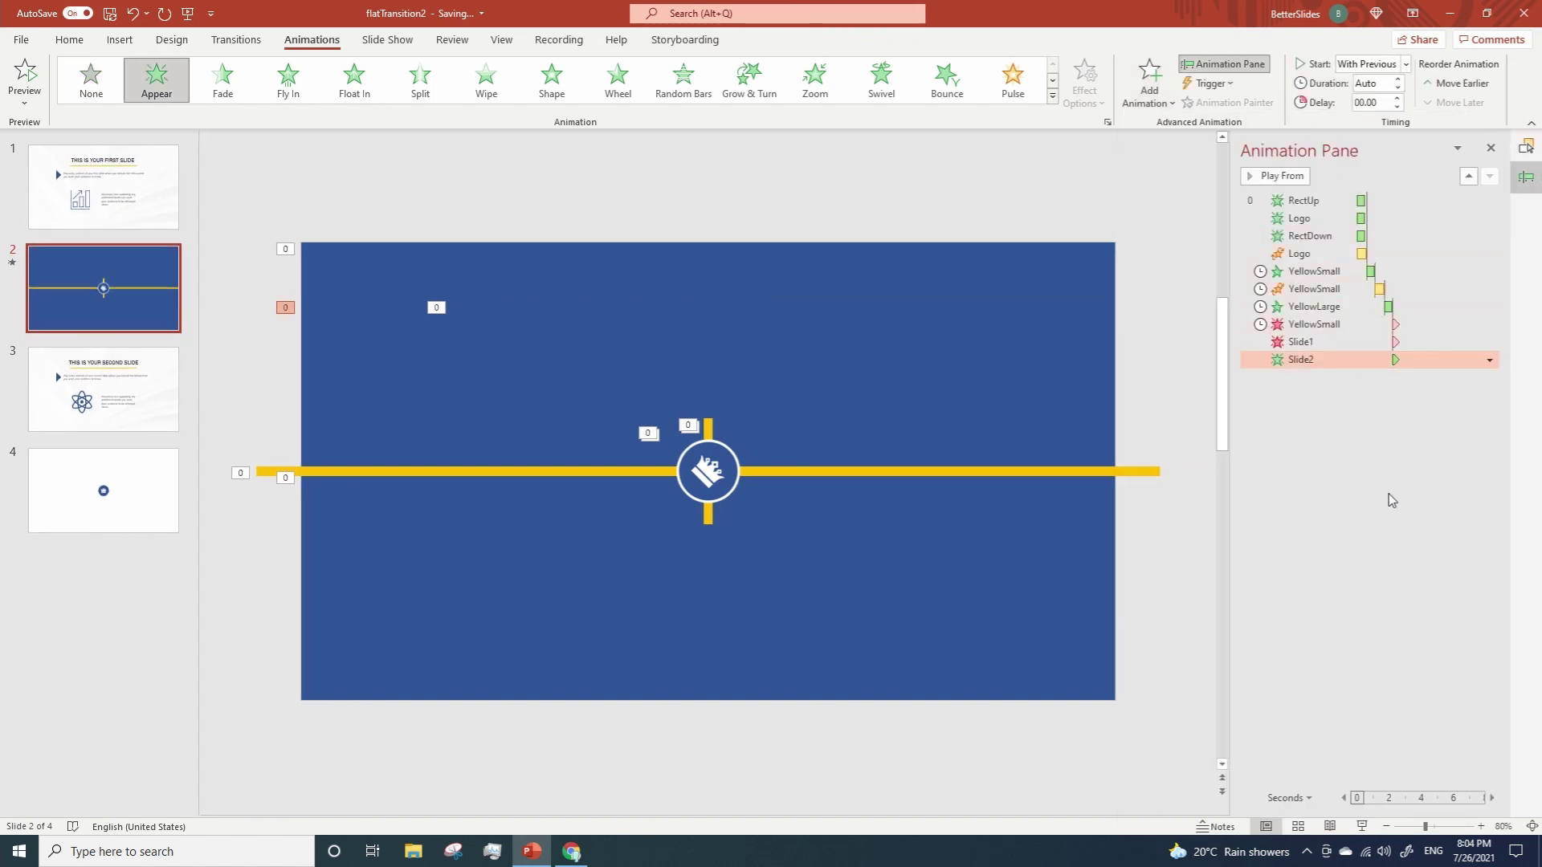
# Zoom out to 60% and select the logo, long yellow bar and upper blue rectangle
pyautogui.click(1386, 826)
pyautogui.click(1386, 826)
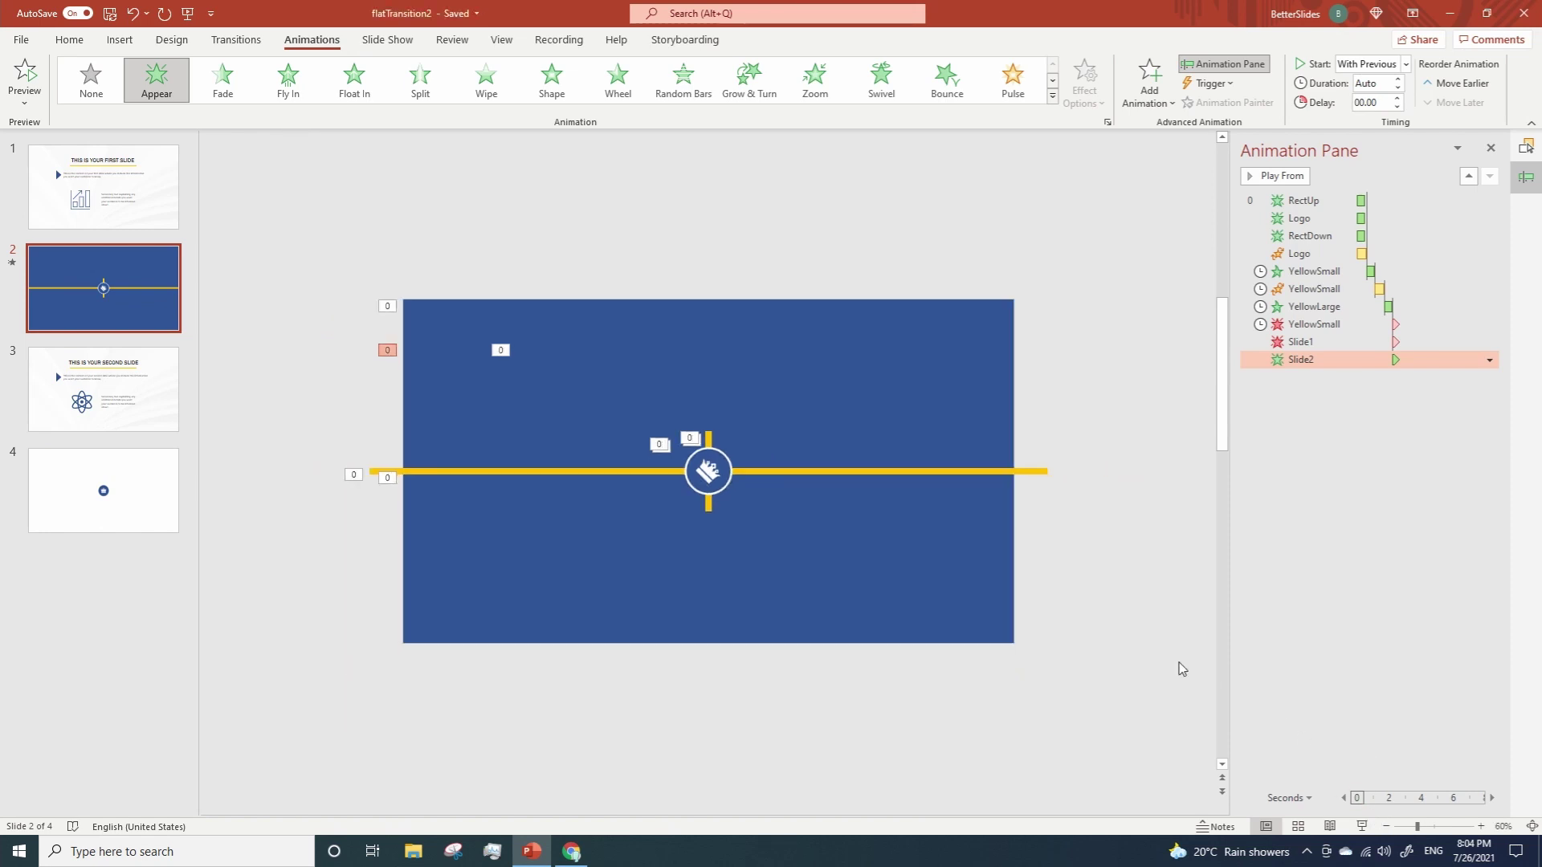
pyautogui.click(707, 467)
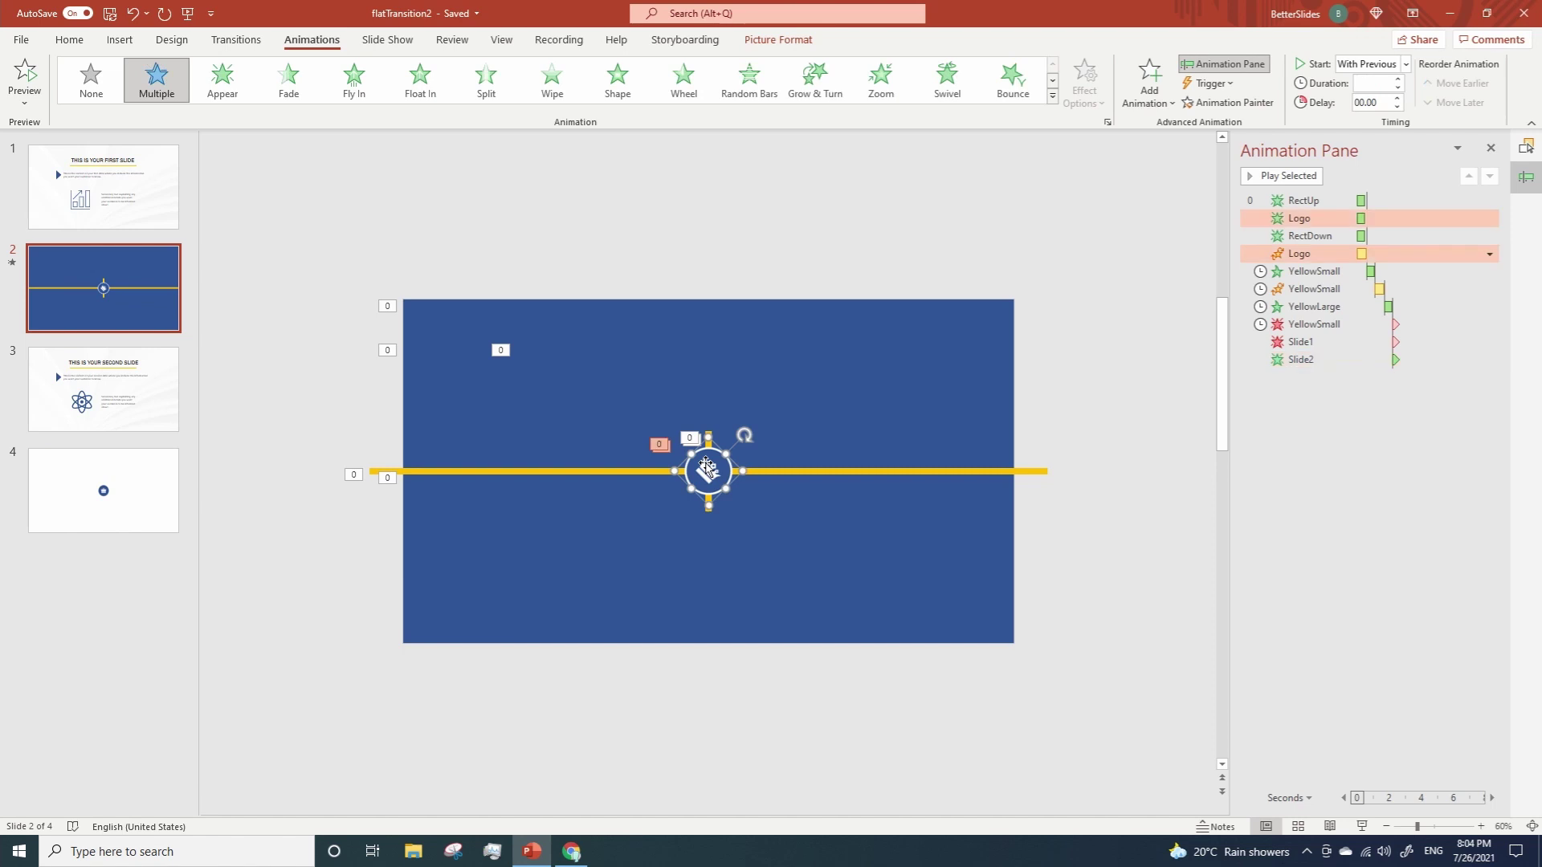
pyautogui.keyDown('shift'); pyautogui.click(801, 472); pyautogui.keyUp('shift')
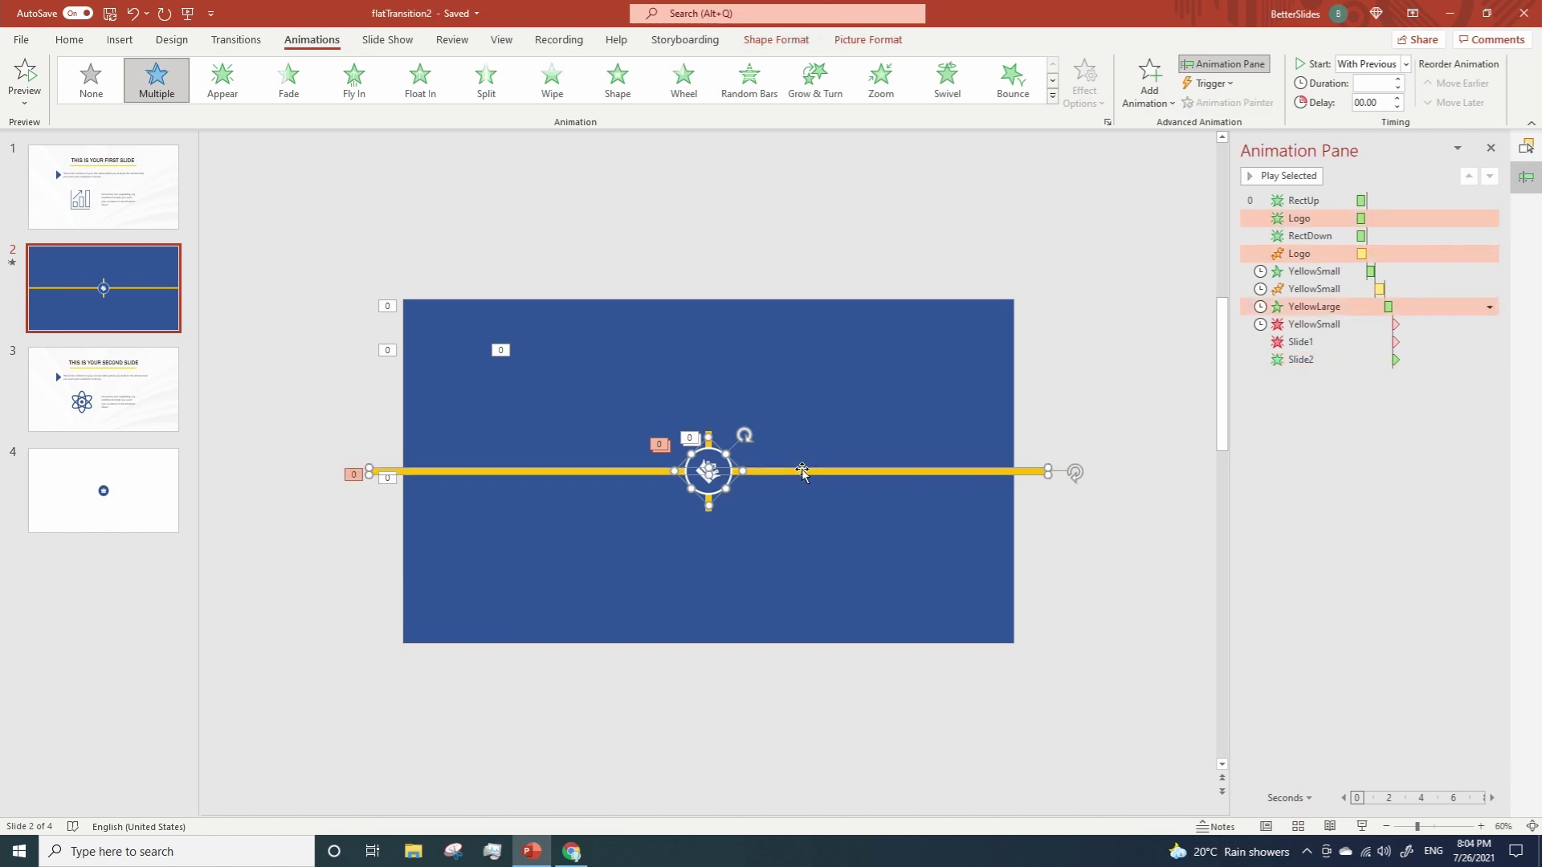
pyautogui.keyDown('shift'); pyautogui.click(797, 425); pyautogui.keyUp('shift')
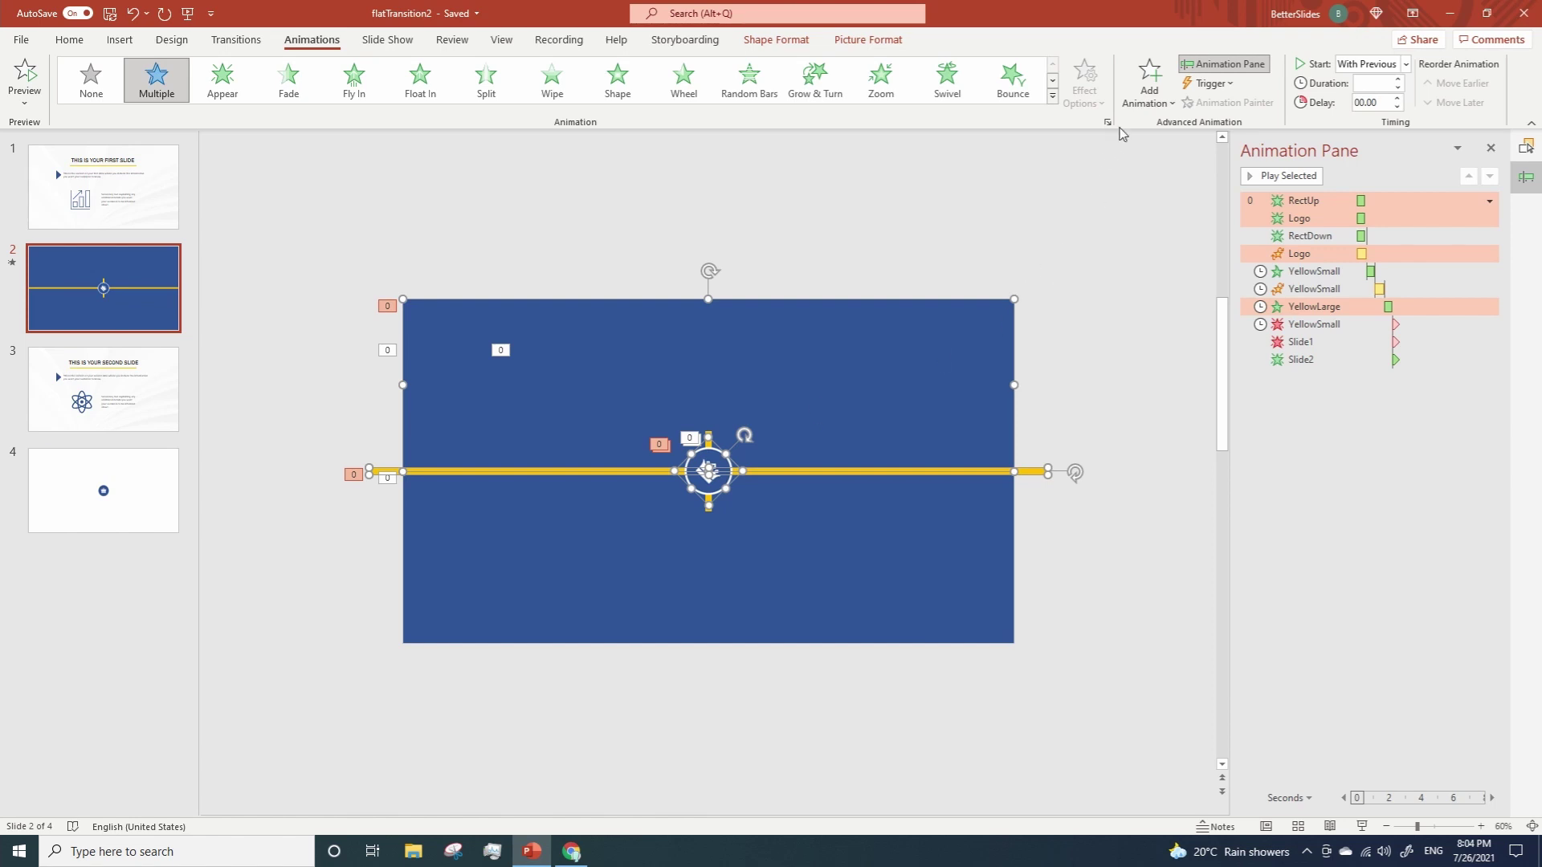
# Add a Lines motion path pointing Up to the three selected objects
pyautogui.click(1150, 85)
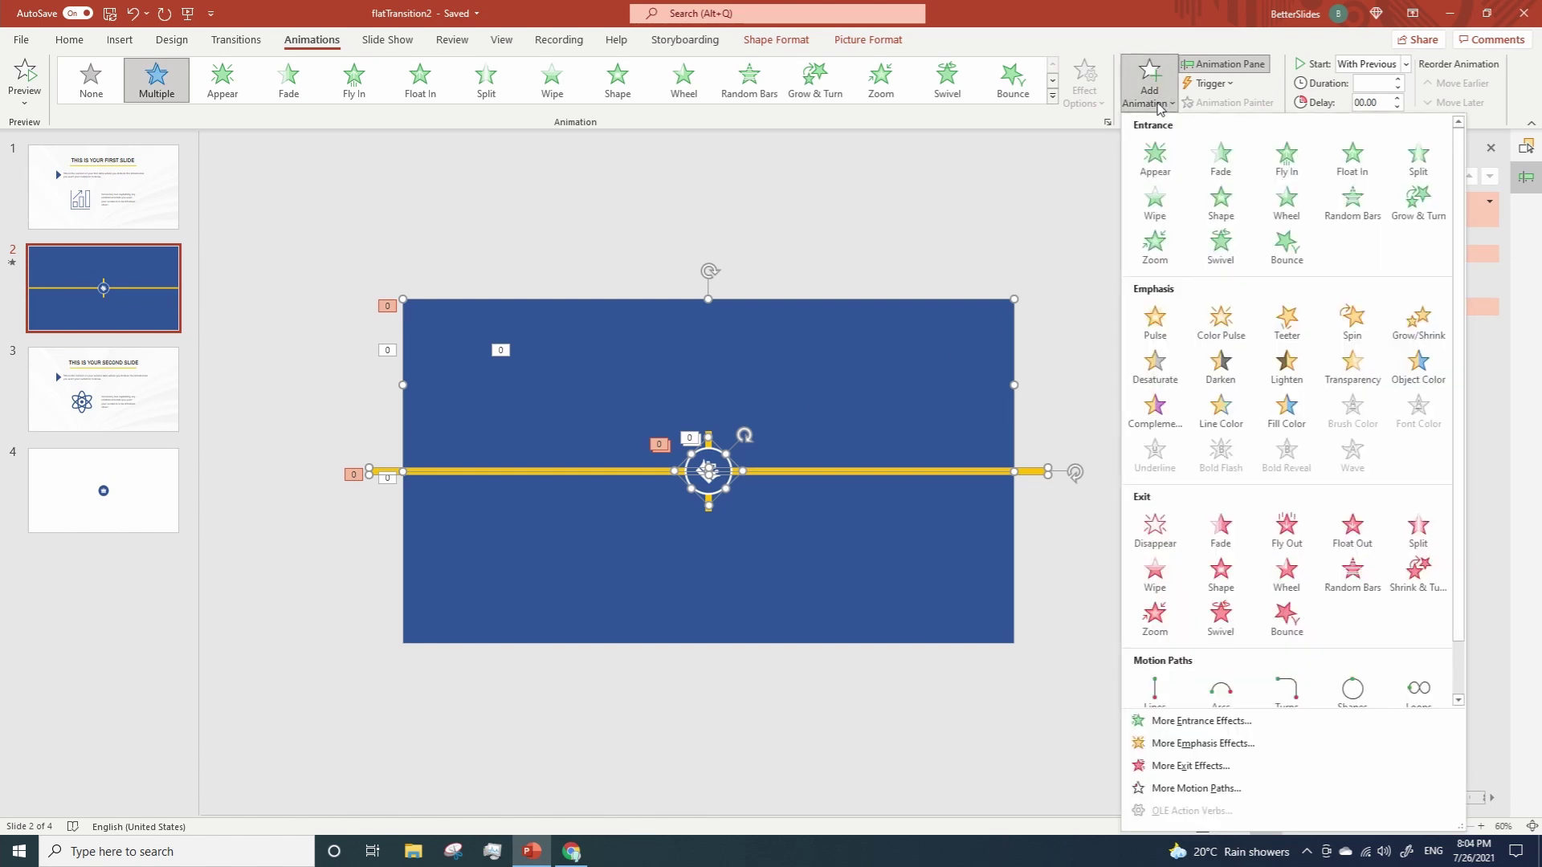
pyautogui.click(1156, 691)
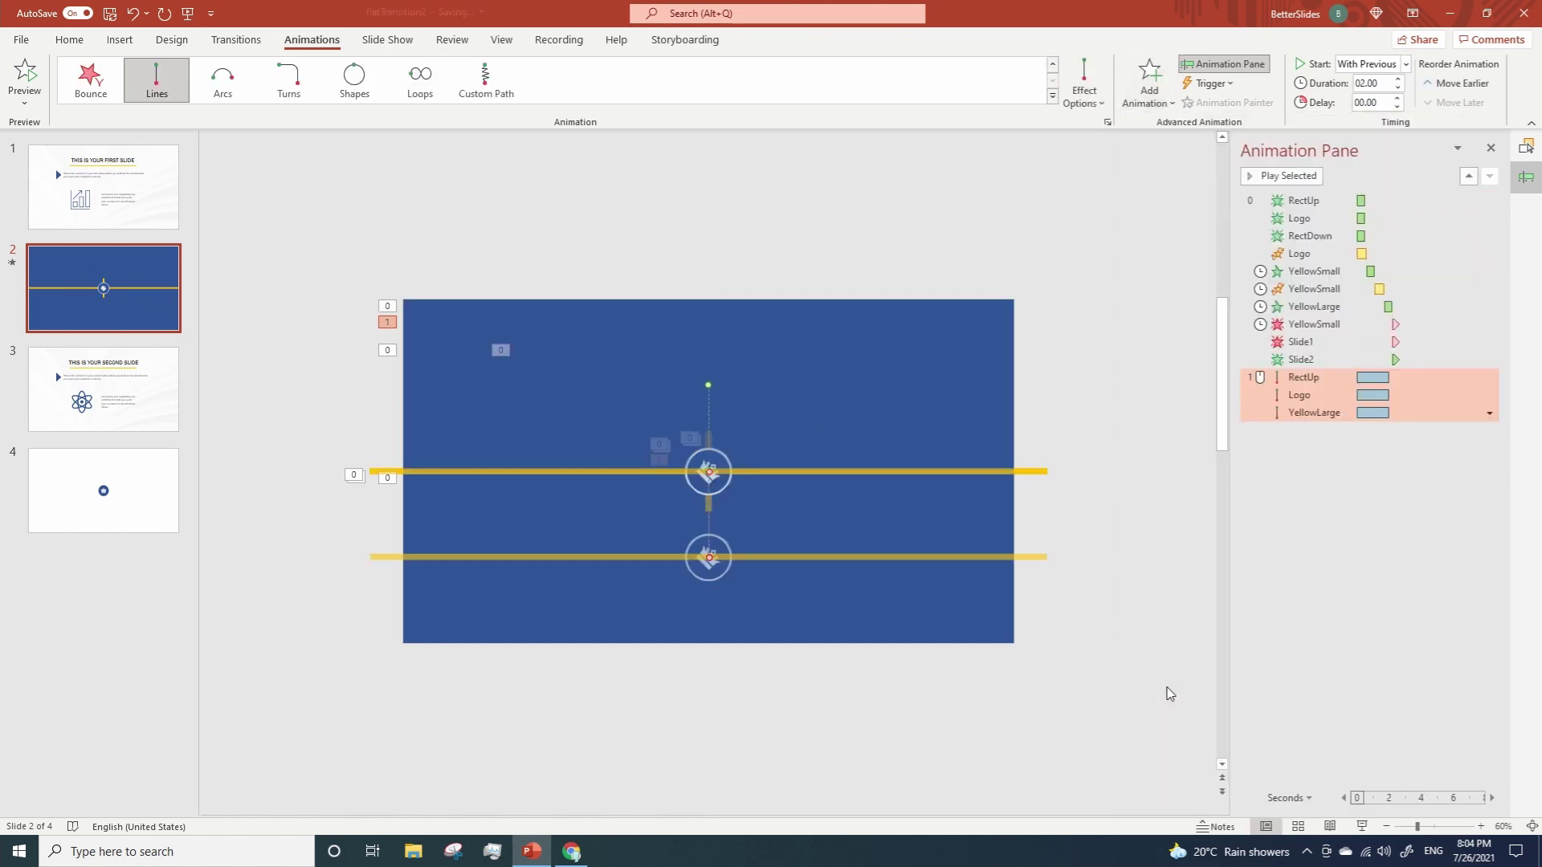
pyautogui.click(1070, 104)
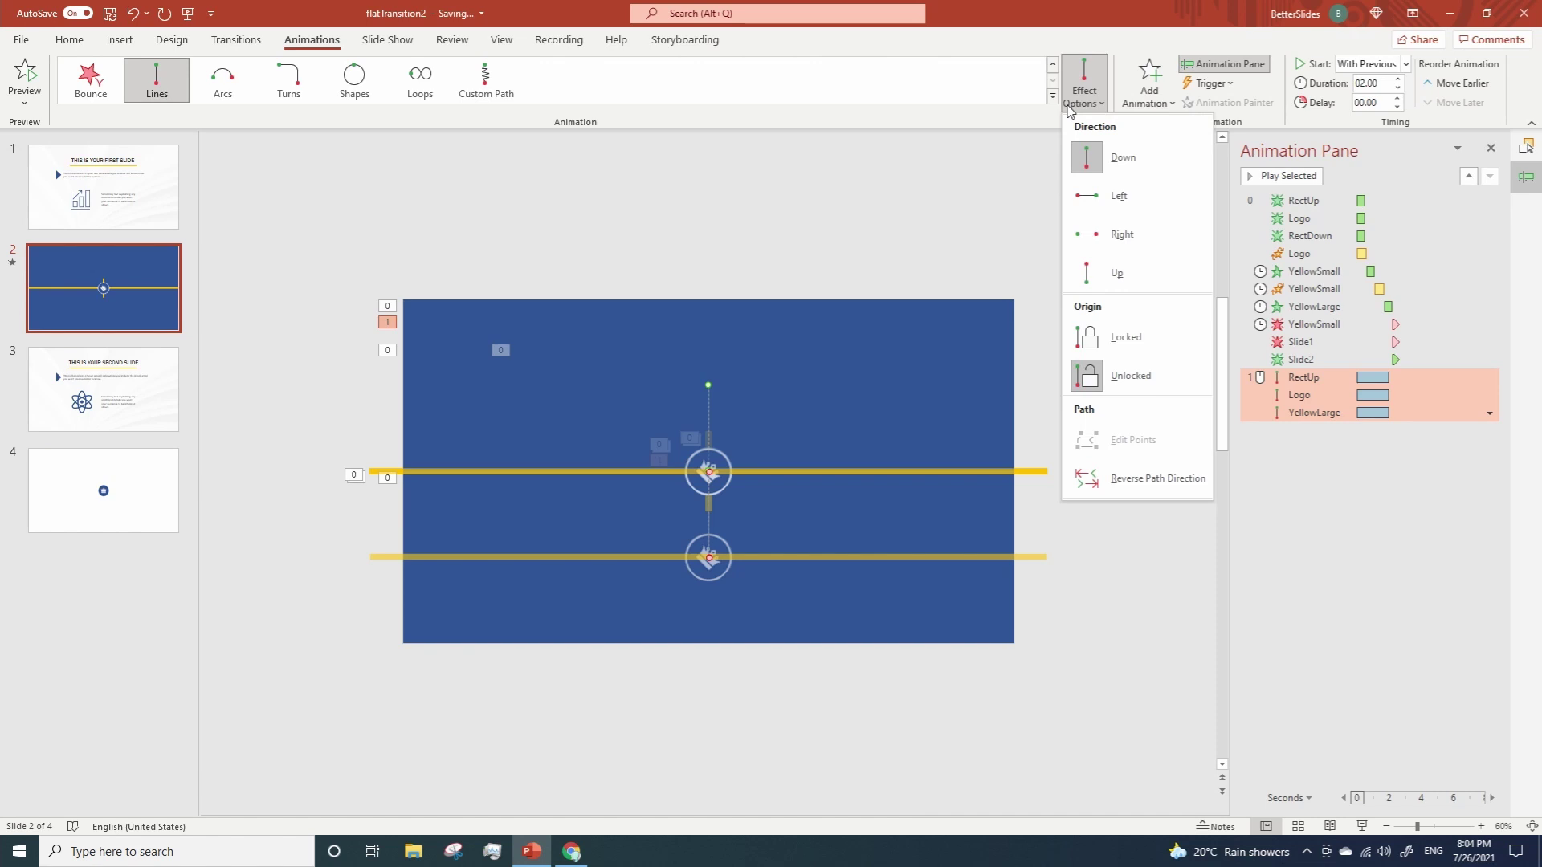
pyautogui.click(1095, 281)
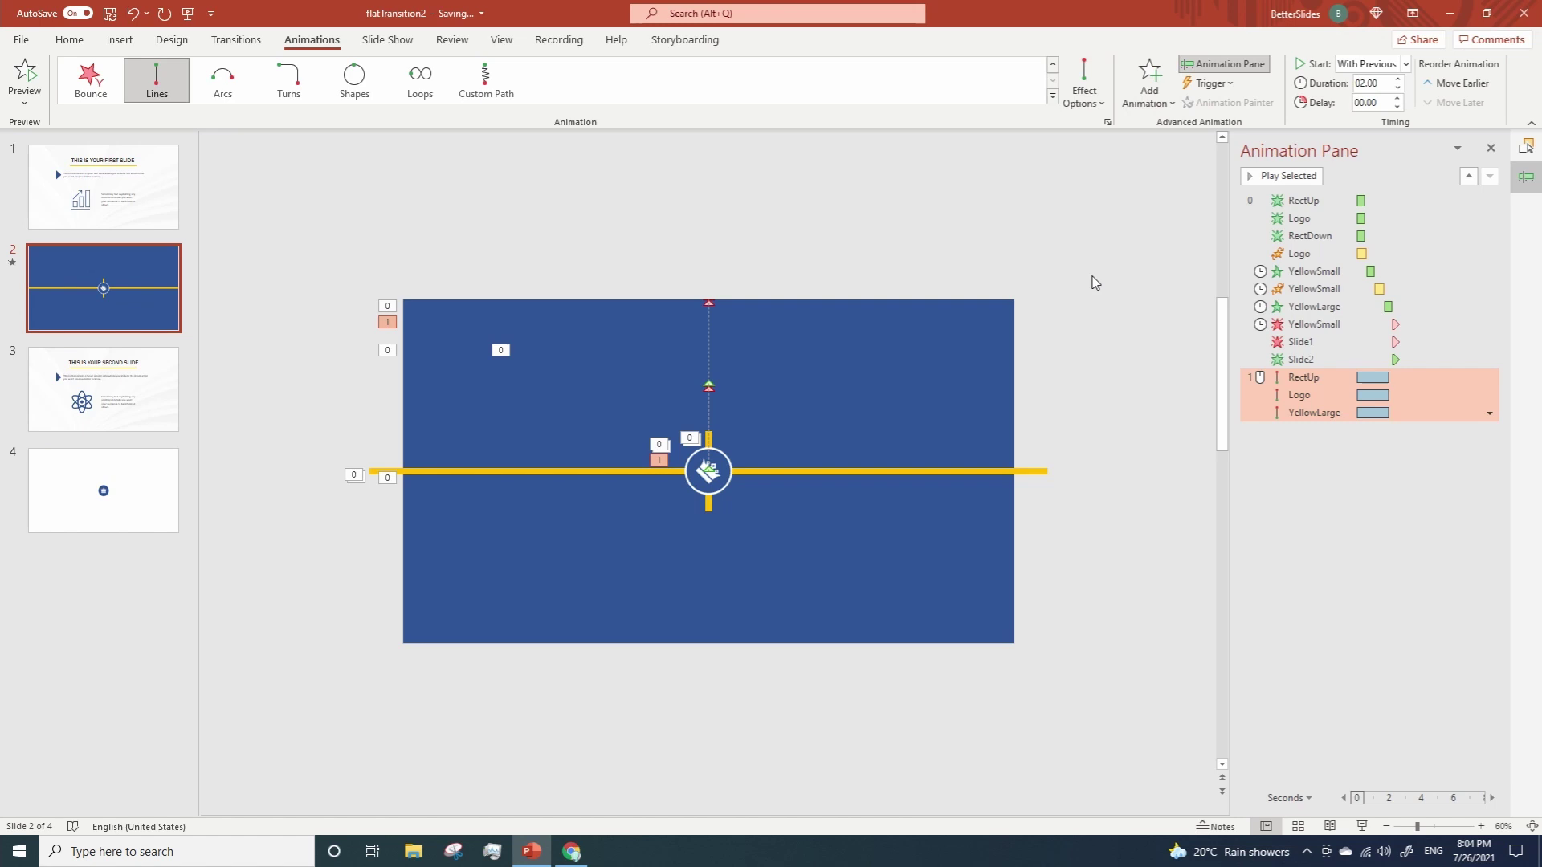
# Extend RectUp's path to end above the slide and set it to start After Previous
pyautogui.click(1309, 377)
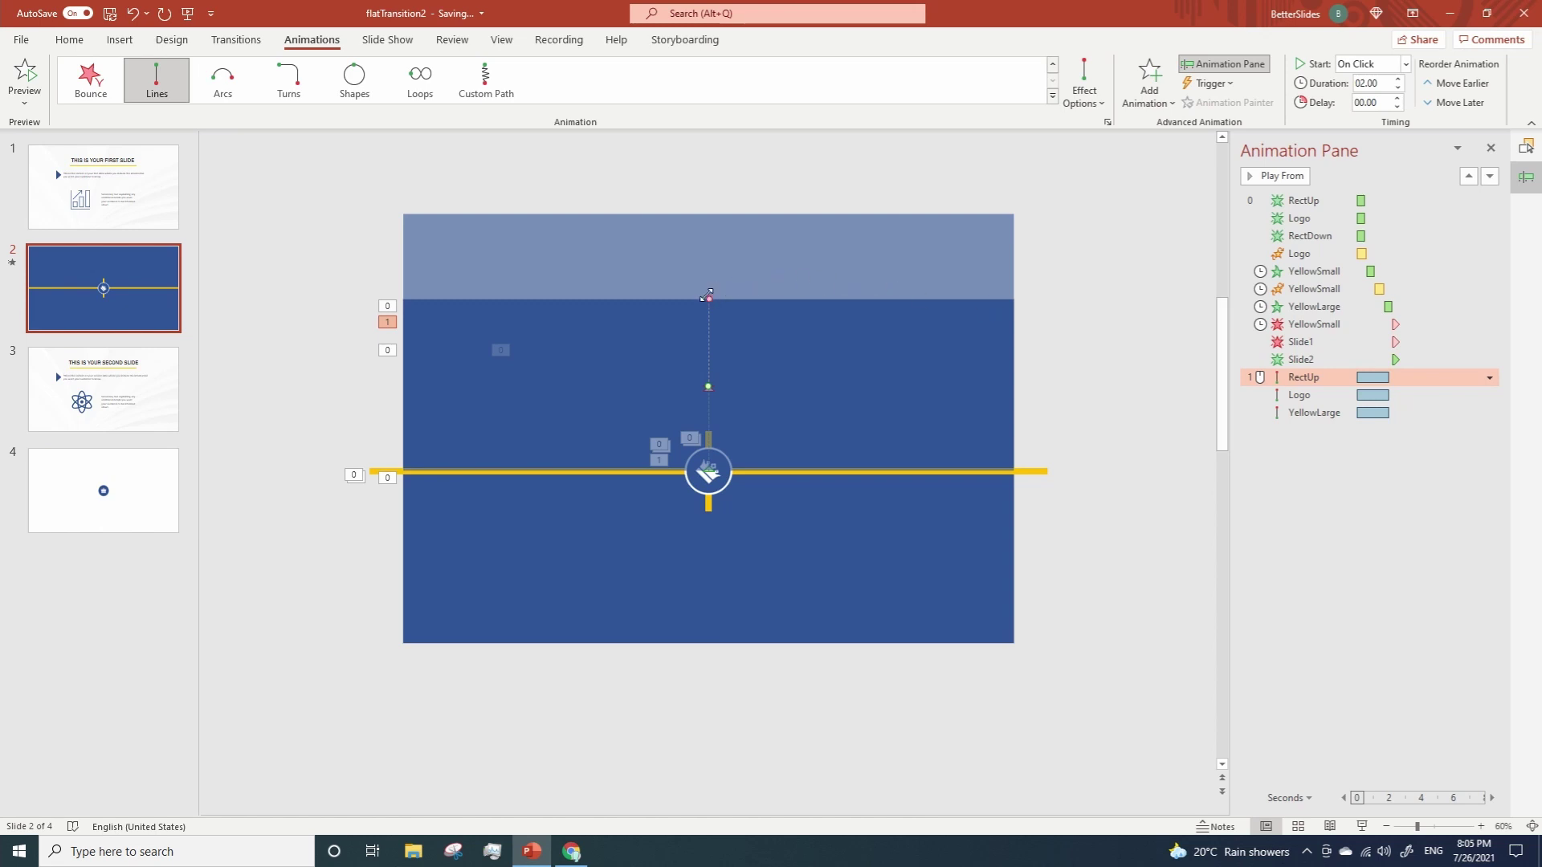
pyautogui.moveTo(708, 298); pyautogui.dragTo(716, 176)
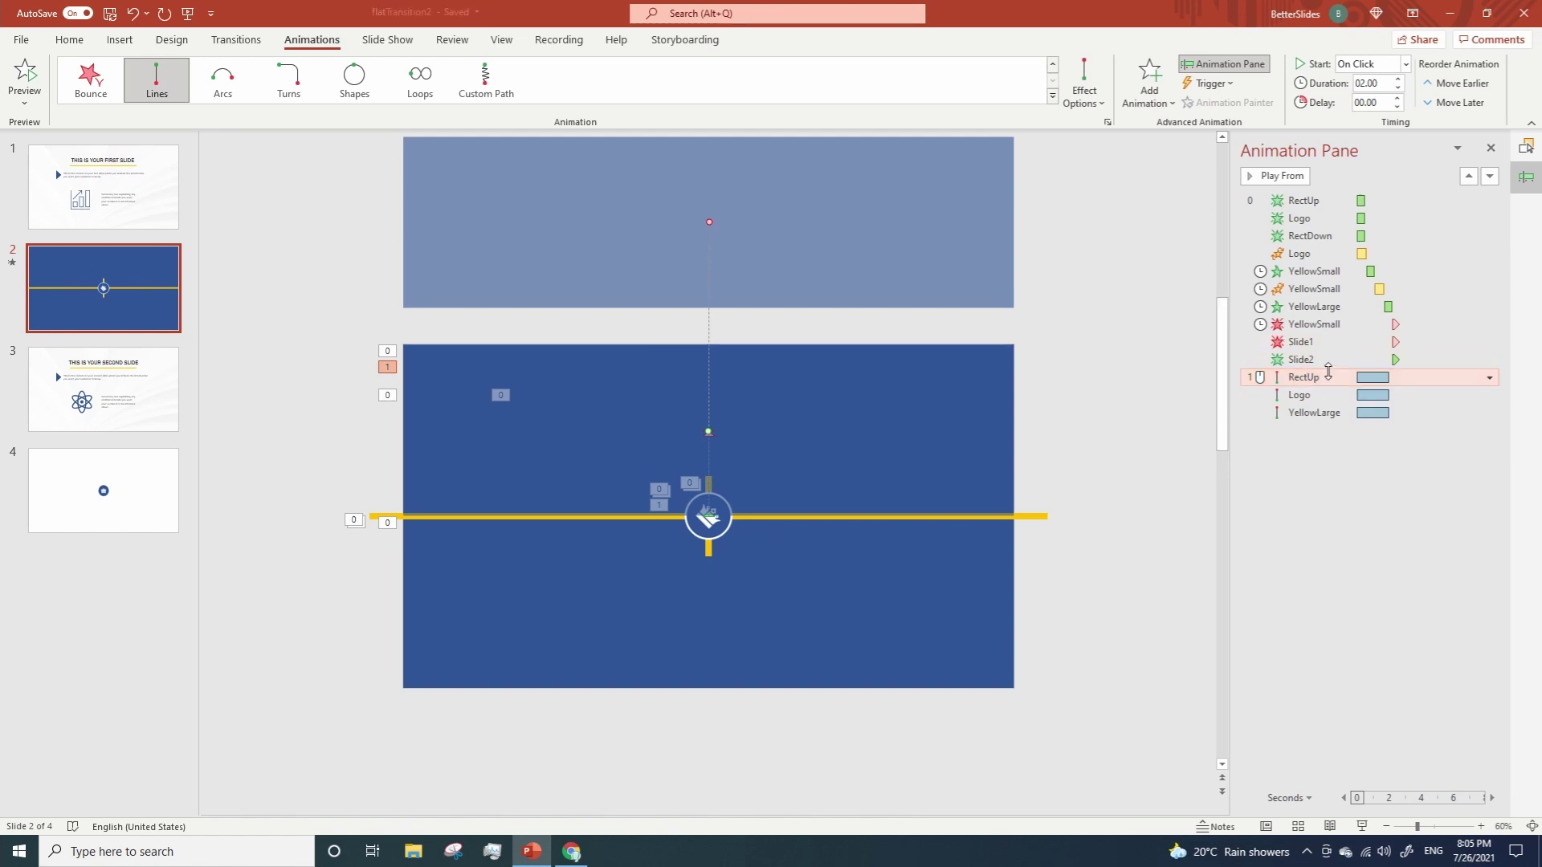
pyautogui.click(1494, 381)
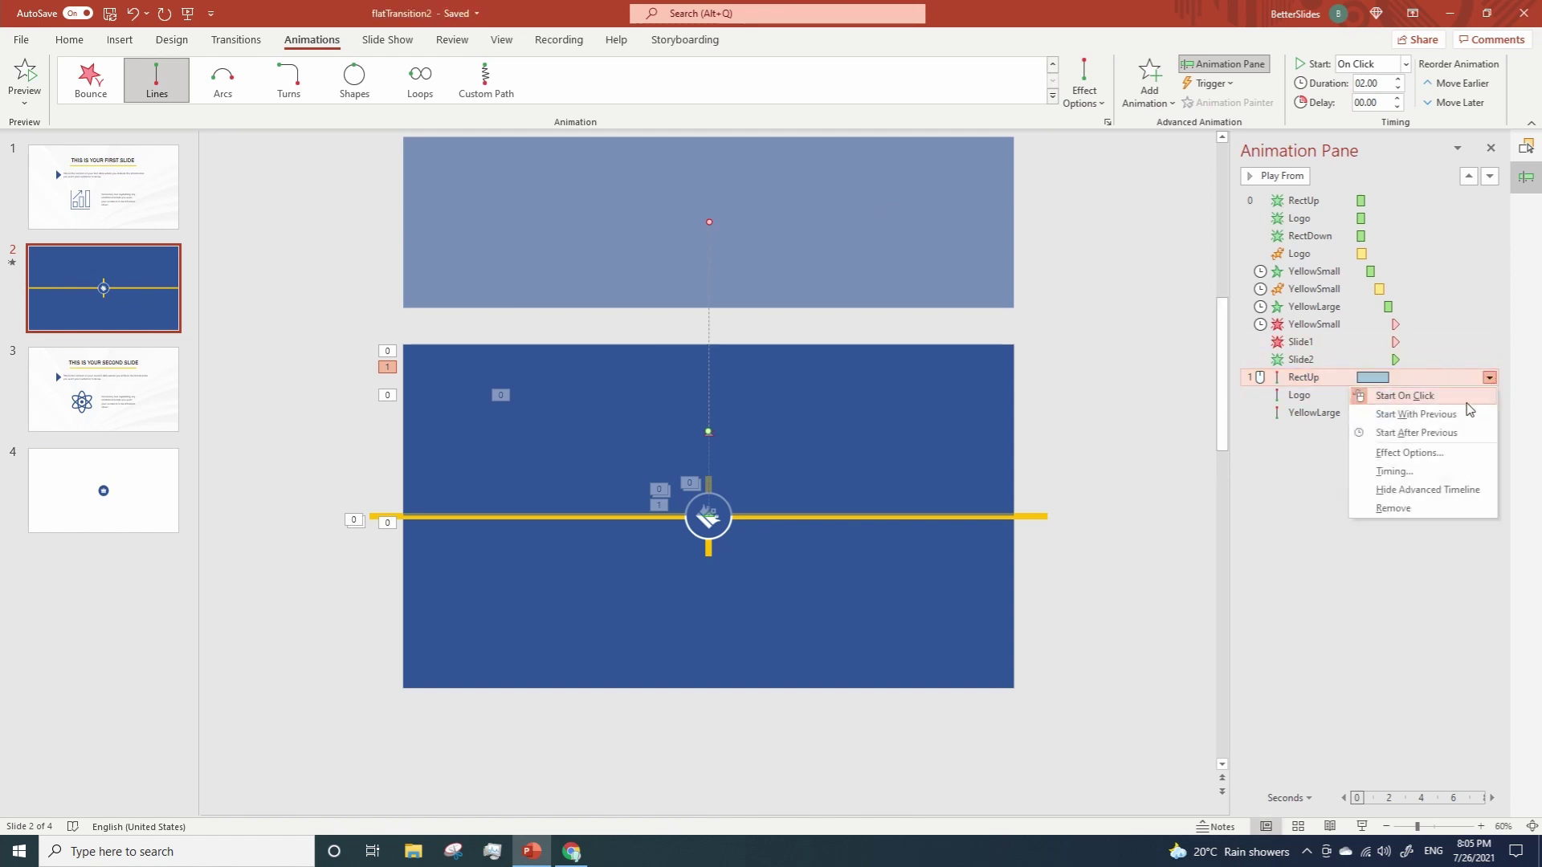
pyautogui.click(1440, 434)
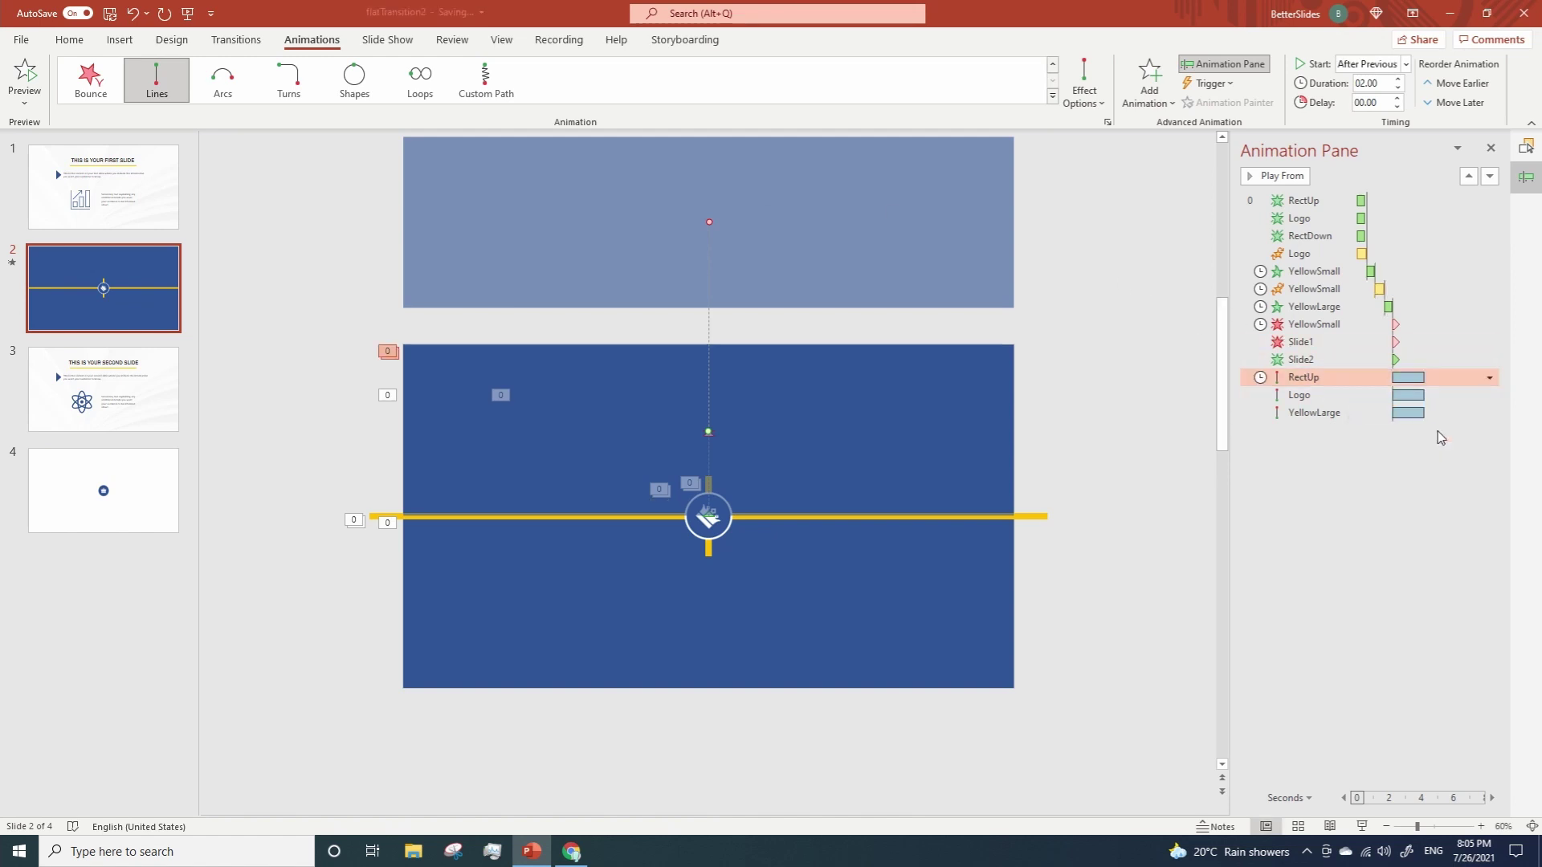
# Extend the Logo and YellowLarge motion paths so they end above the slide
pyautogui.click(1297, 392)
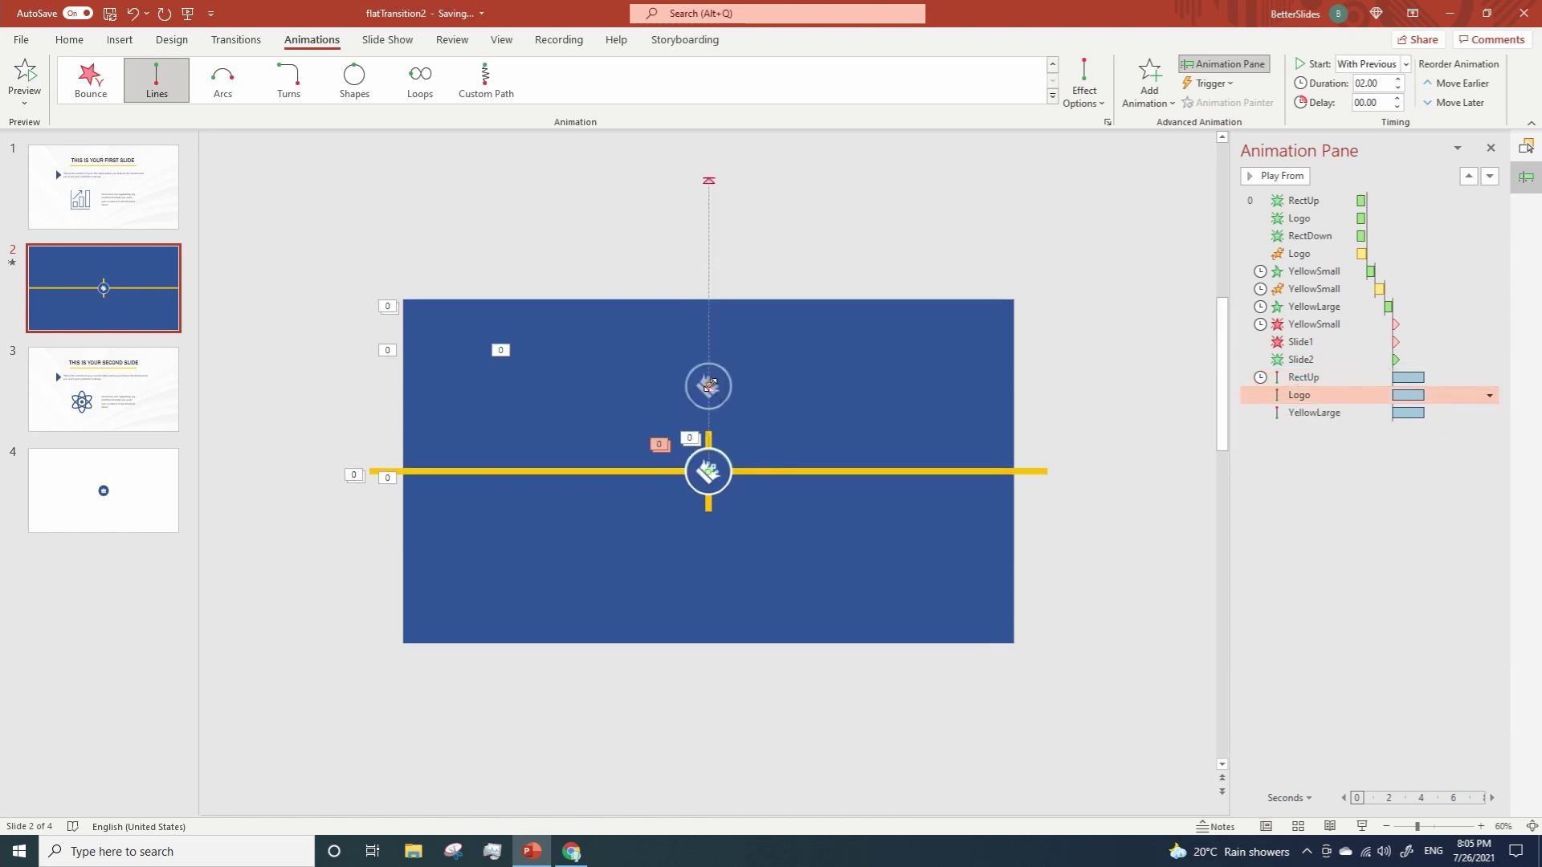
pyautogui.moveTo(708, 385); pyautogui.dragTo(705, 251)
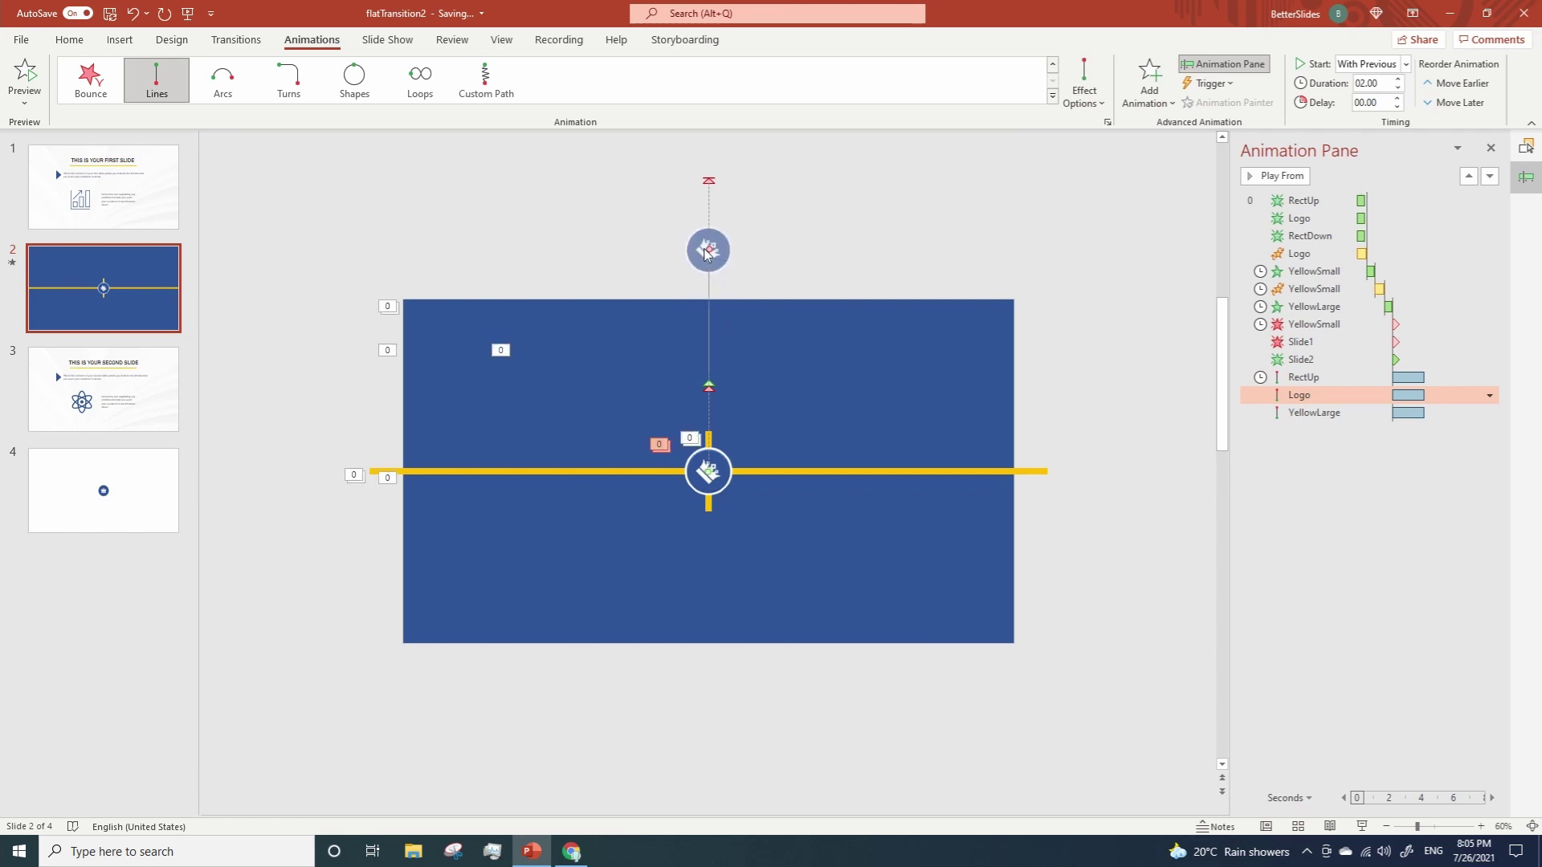
pyautogui.click(1316, 413)
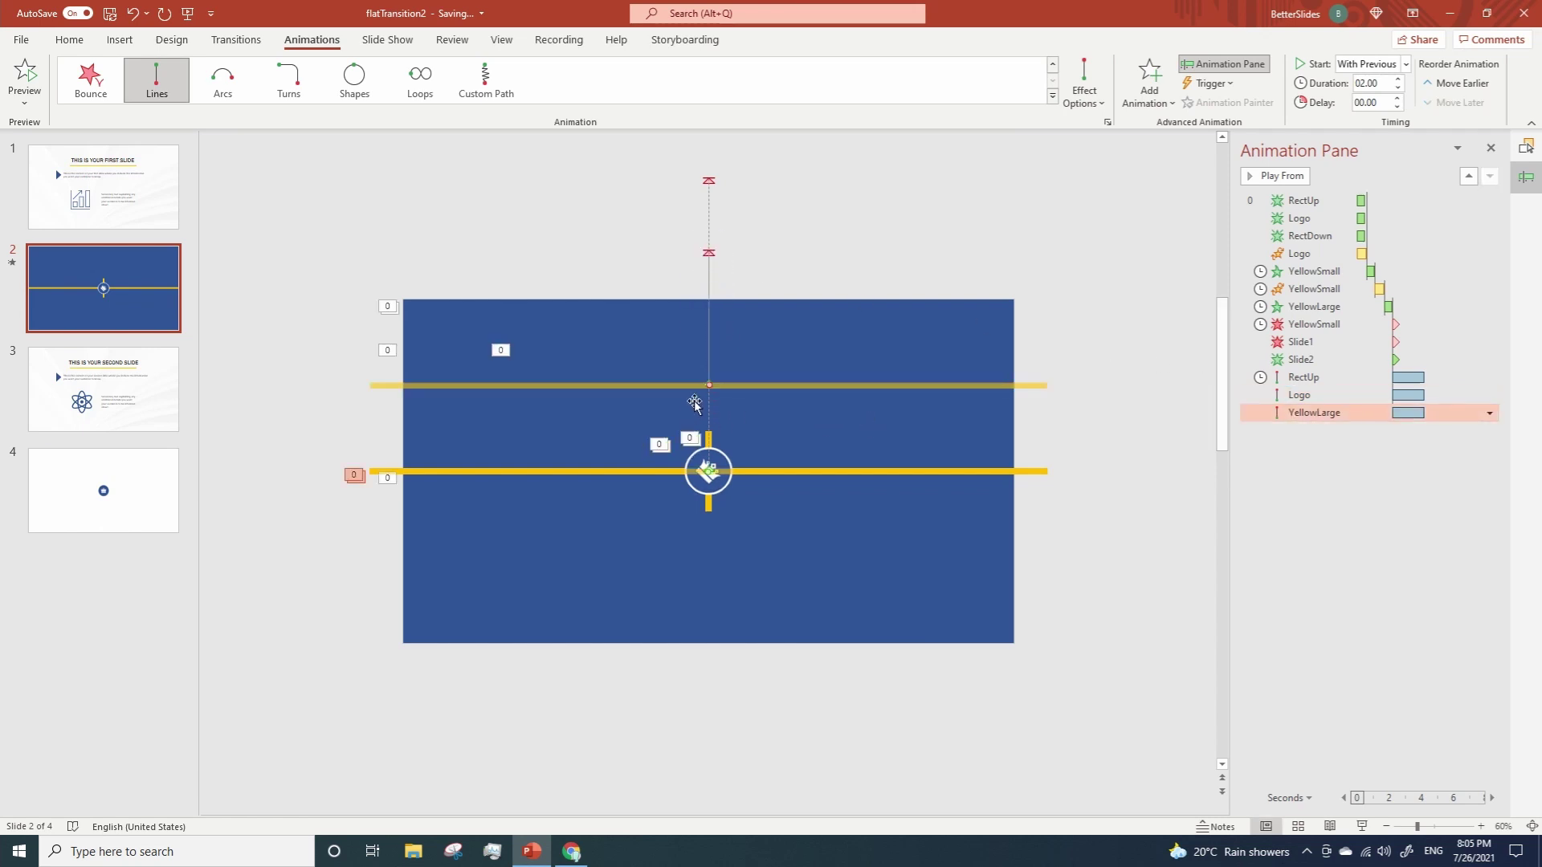
pyautogui.moveTo(707, 385); pyautogui.dragTo(708, 251)
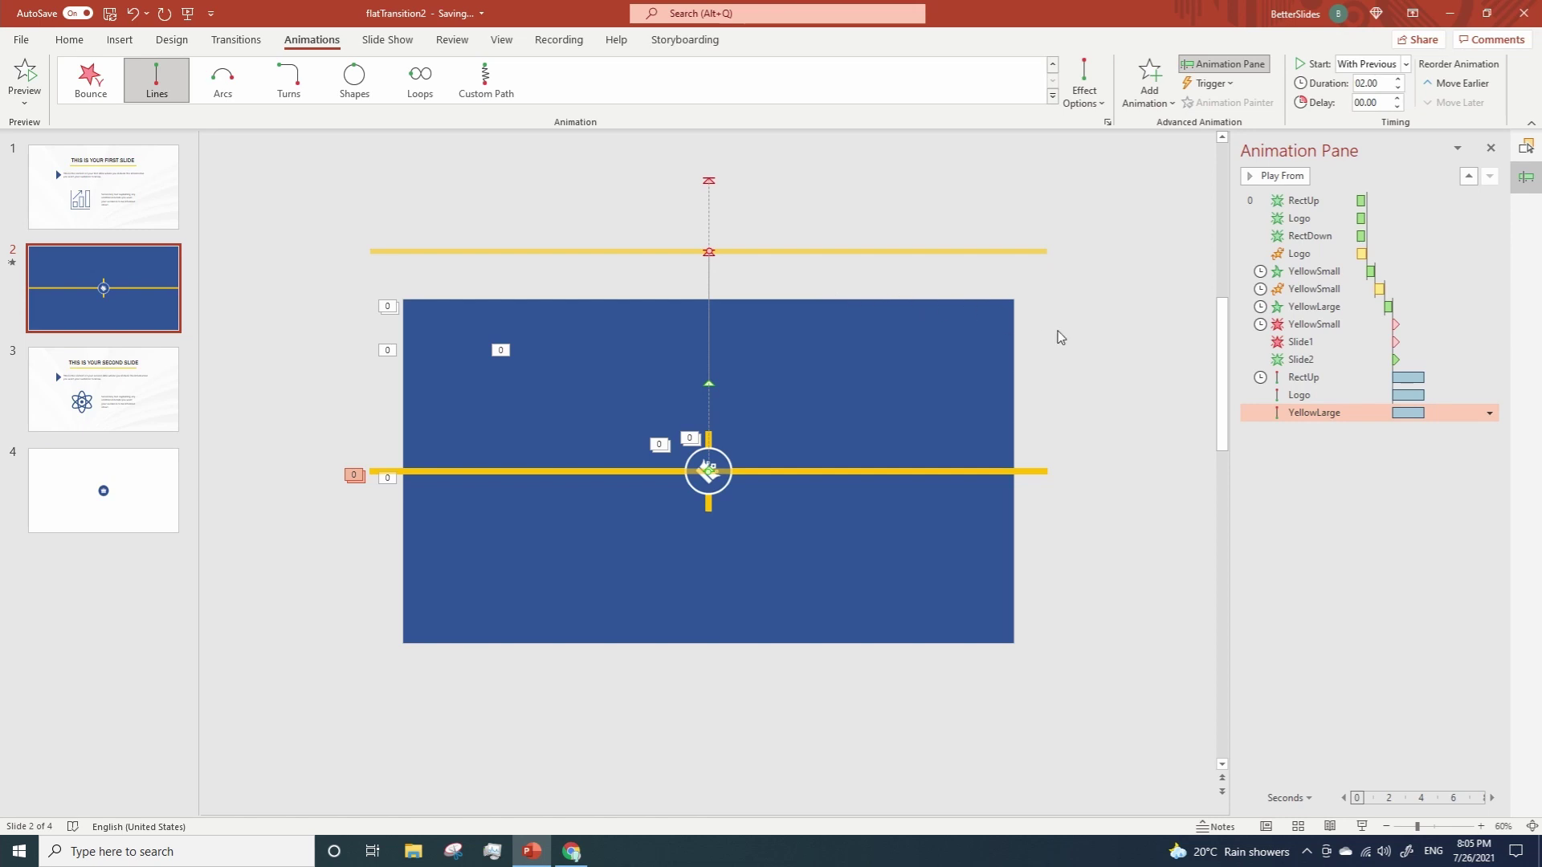
# Set all three upward motion-path animations to a 1.5-second duration
pyautogui.keyDown('shift'); pyautogui.click(1310, 378); pyautogui.keyUp('shift')
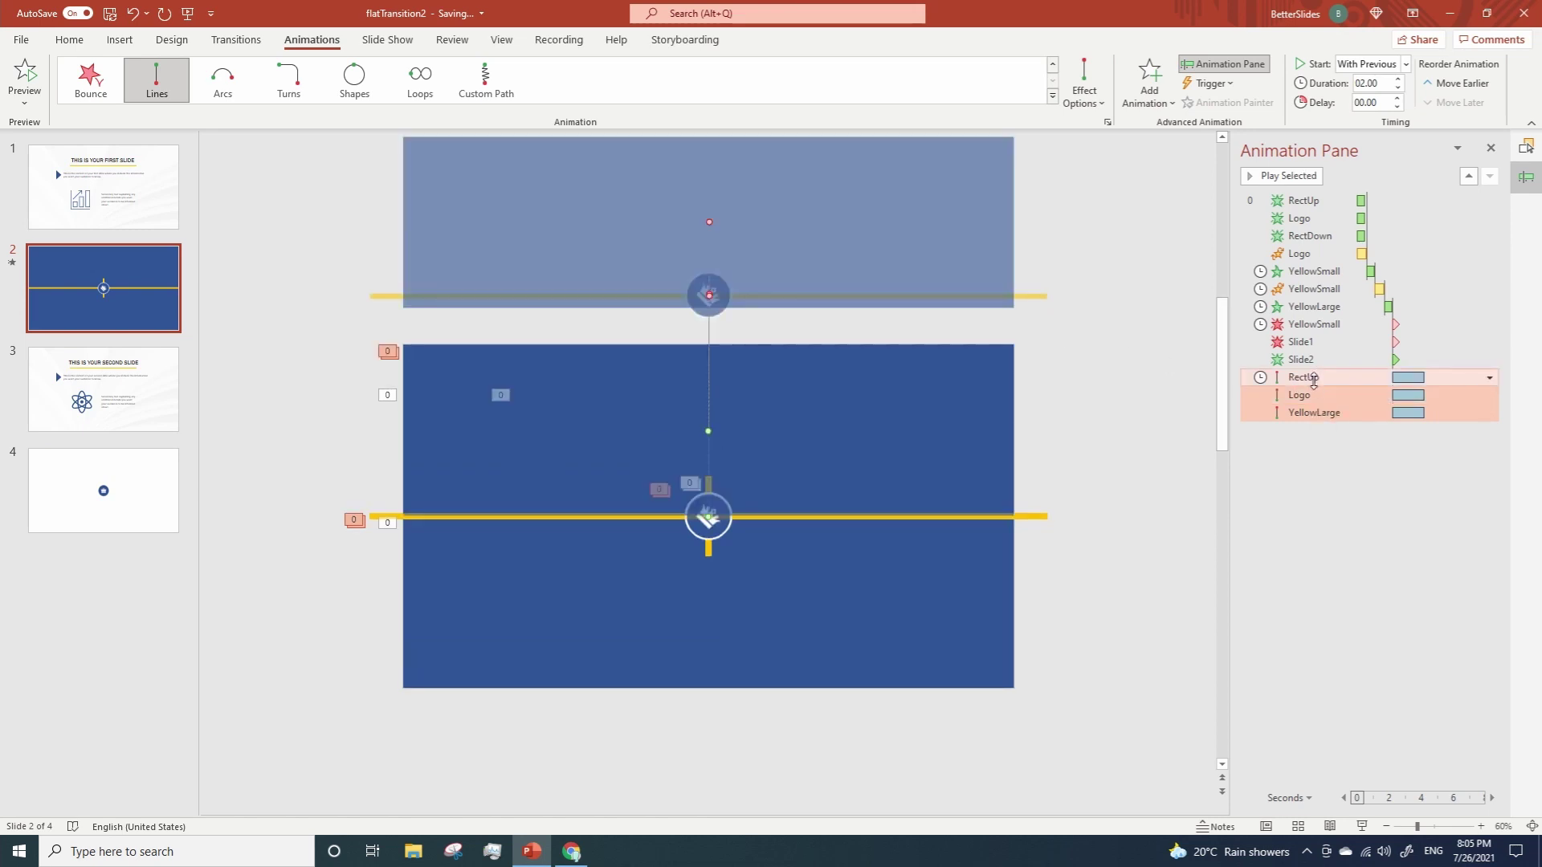
pyautogui.click(1374, 84)
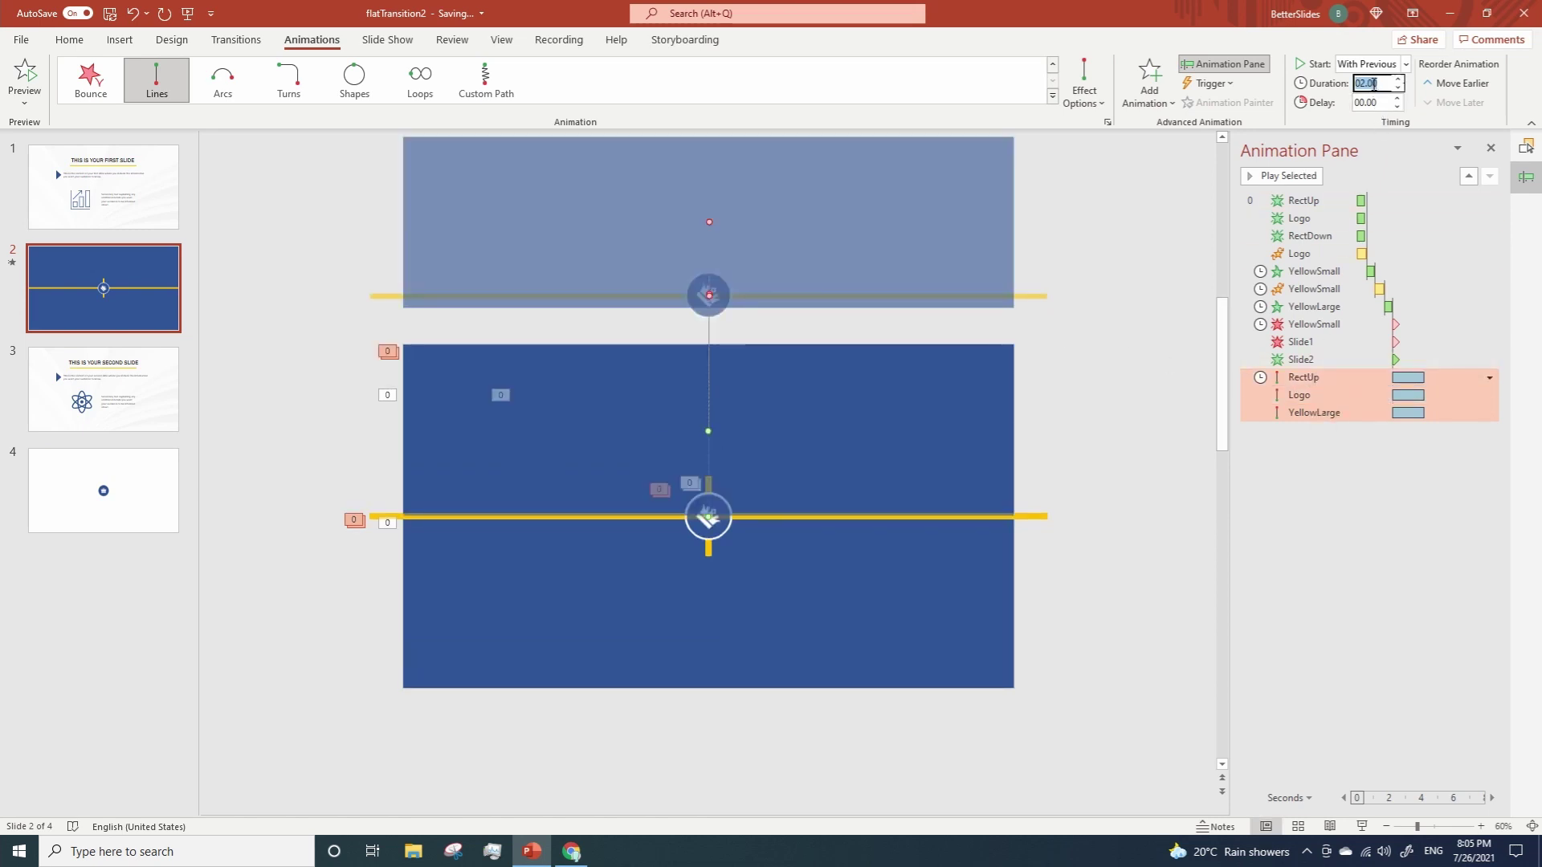
pyautogui.write('1.5')
pyautogui.press('Return')
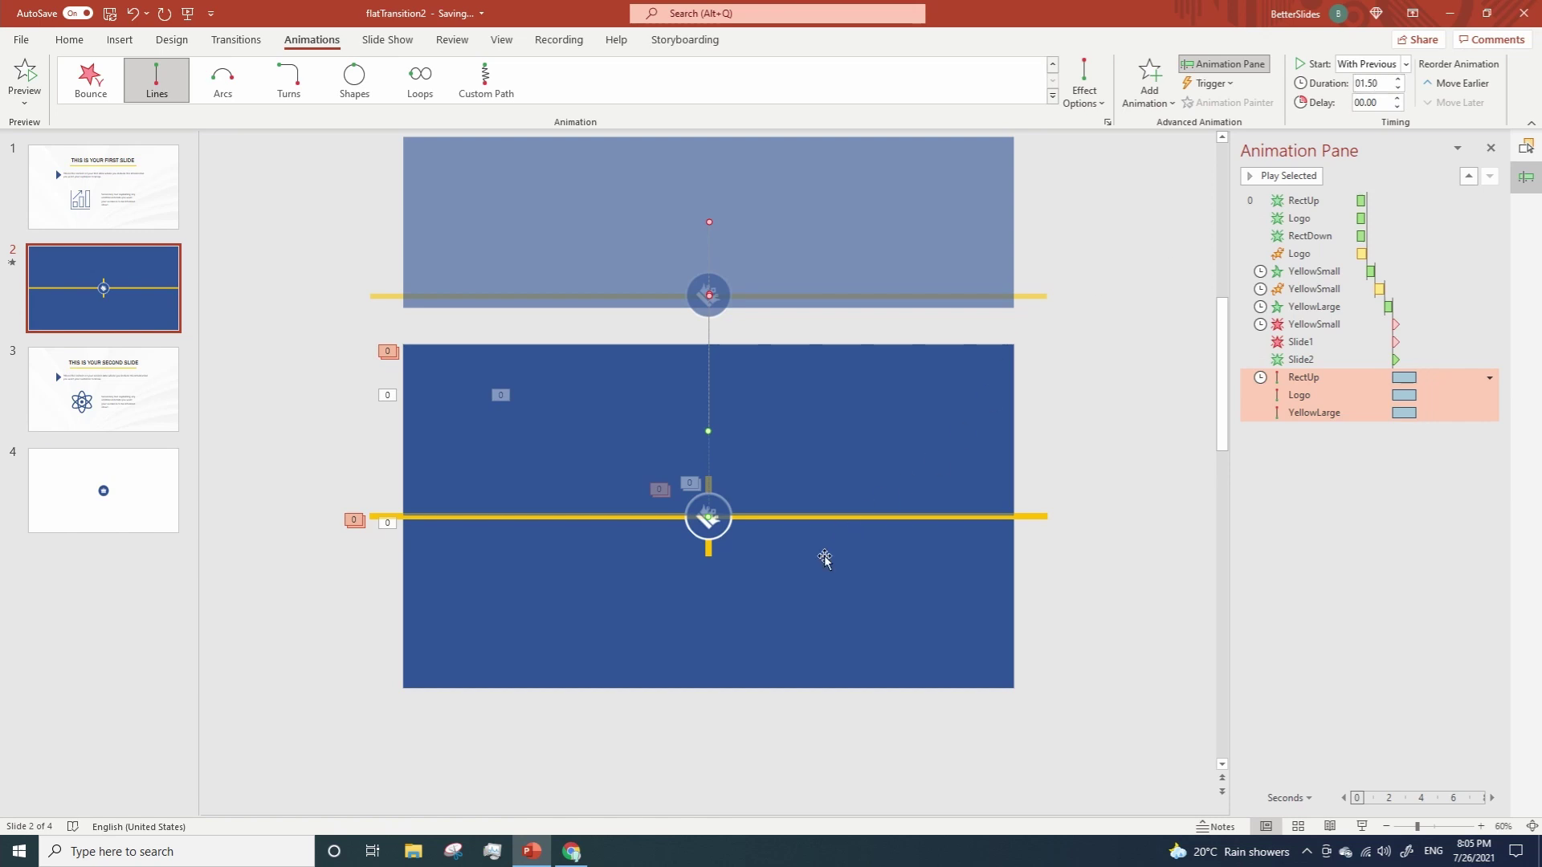
# Give the lower blue rectangle a Lines motion path ending below the slide
pyautogui.click(800, 602)
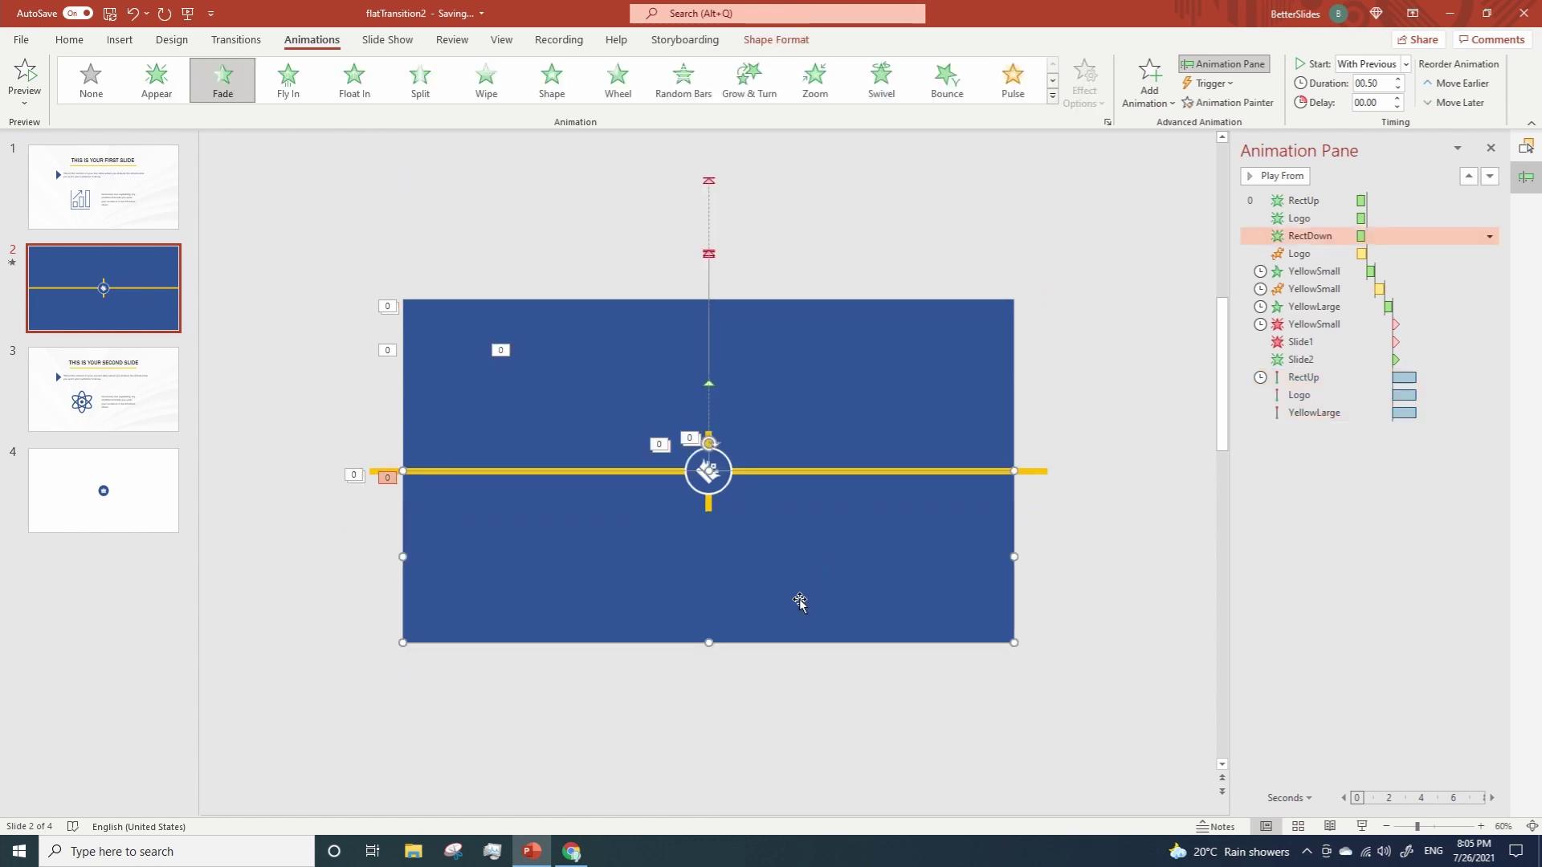
pyautogui.click(1150, 80)
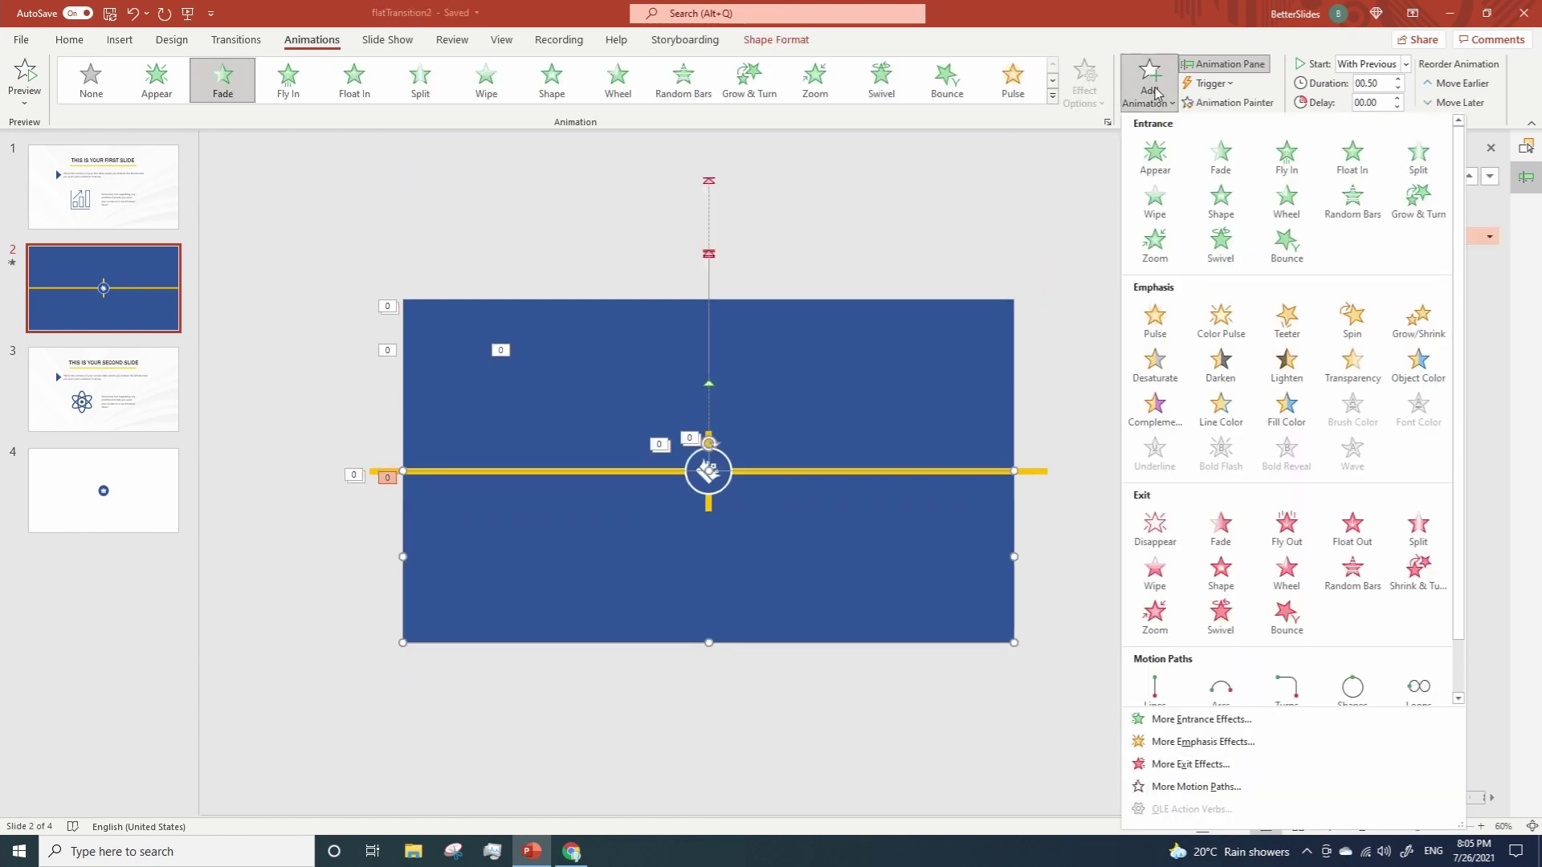
pyautogui.click(1163, 687)
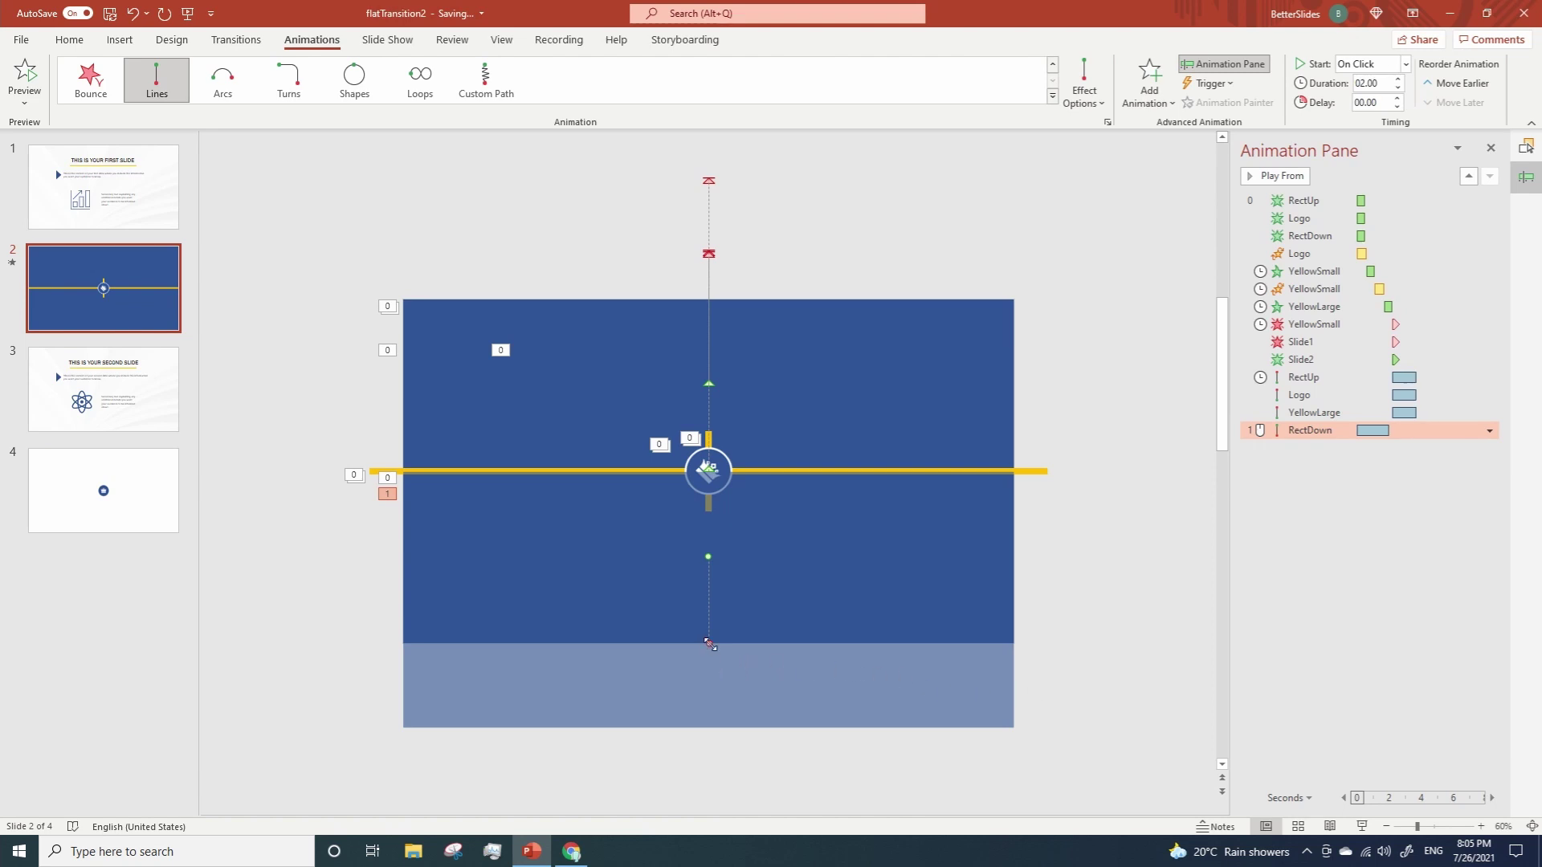
pyautogui.moveTo(710, 643); pyautogui.dragTo(710, 754)
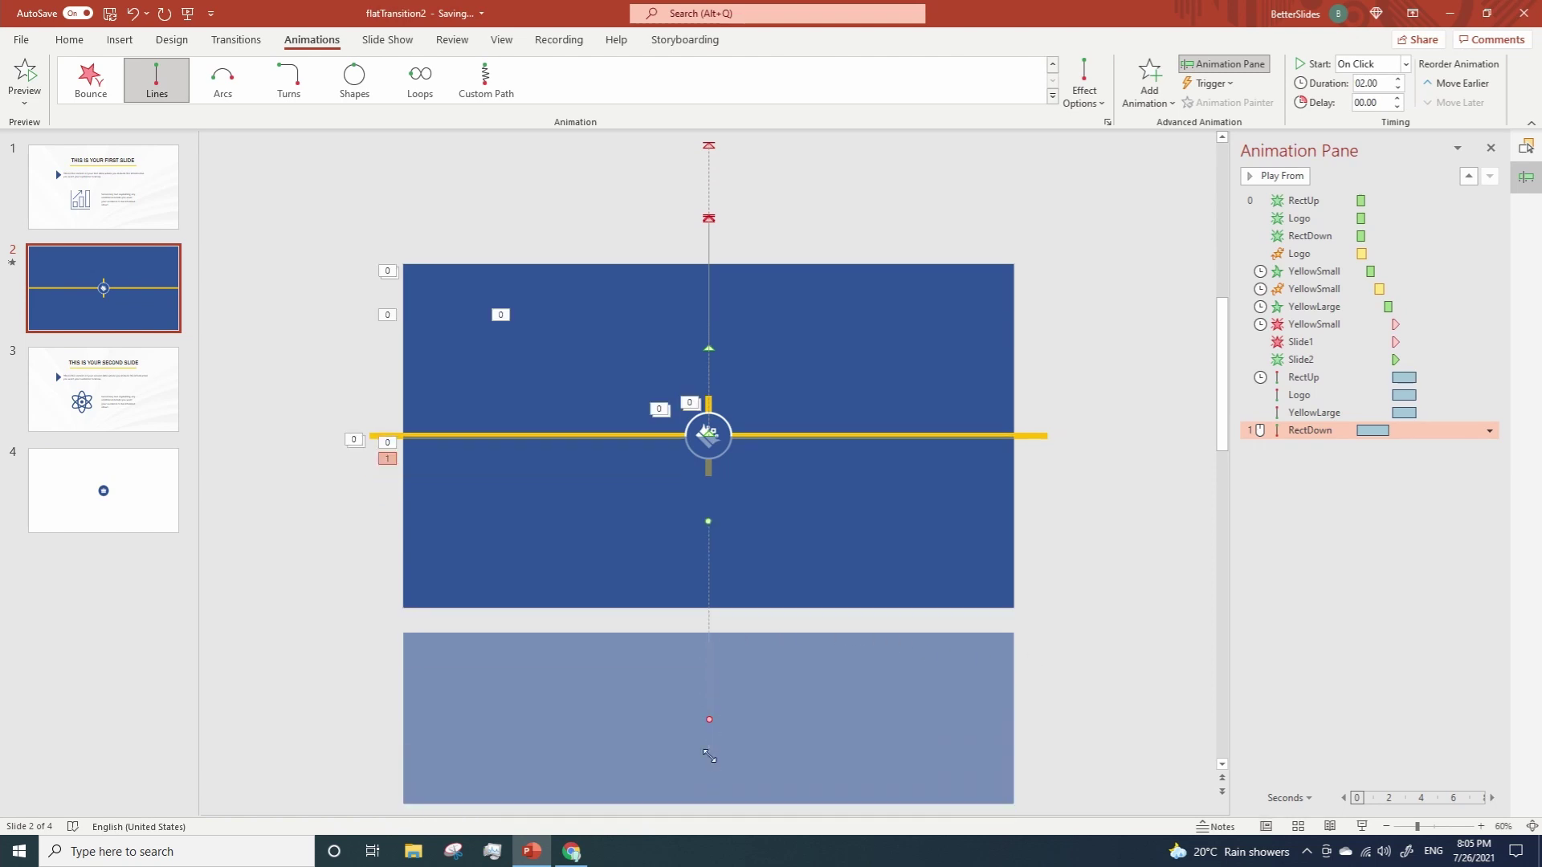
# Set RectDown's animation to start With Previous with a 1.5-second duration
pyautogui.click(1490, 431)
pyautogui.click(1442, 472)
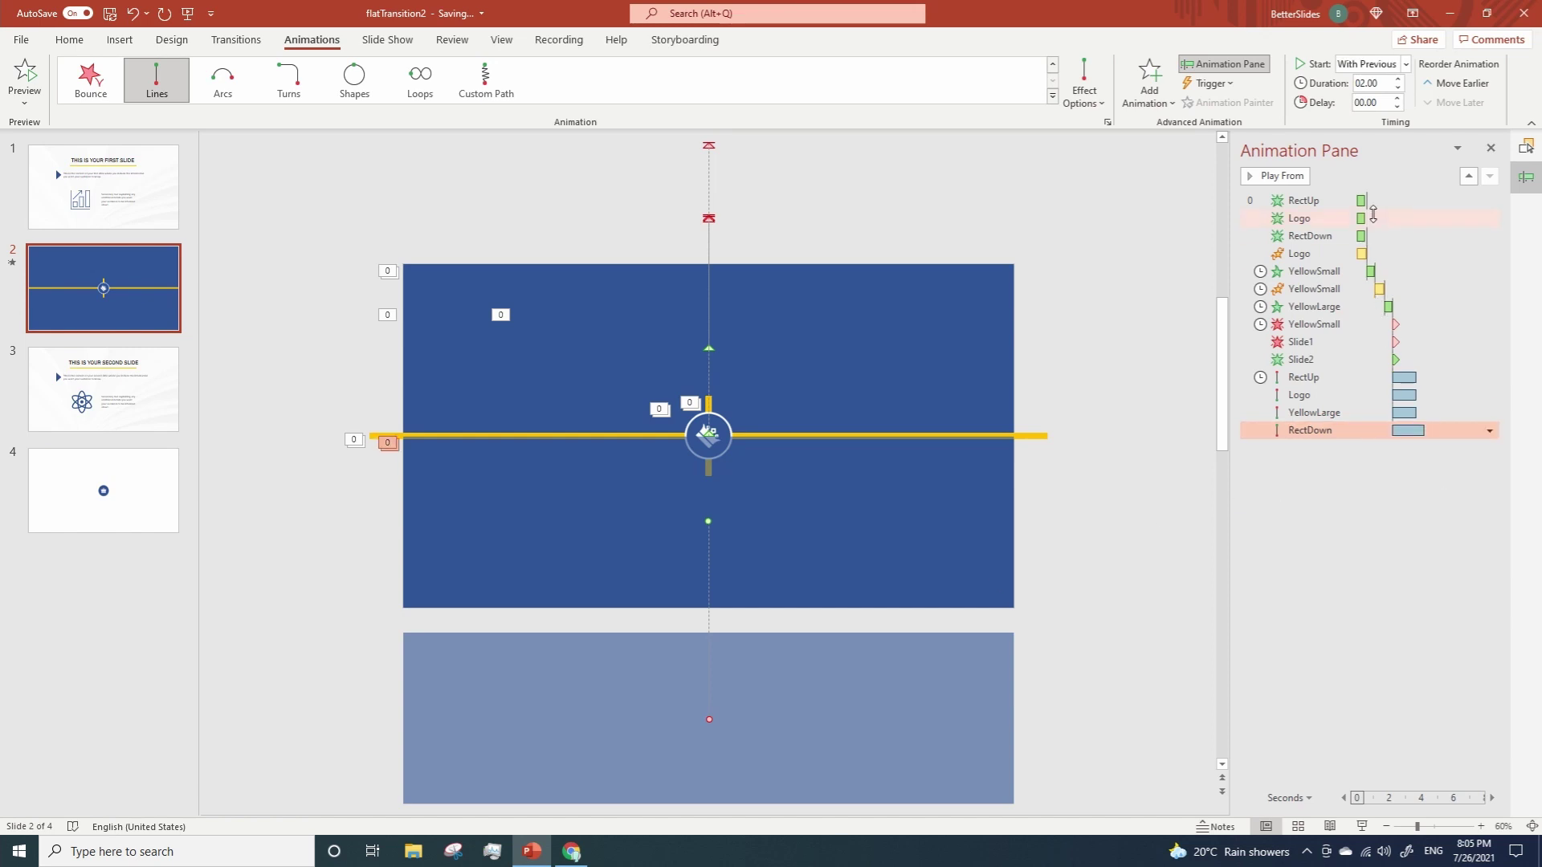
pyautogui.click(1415, 412)
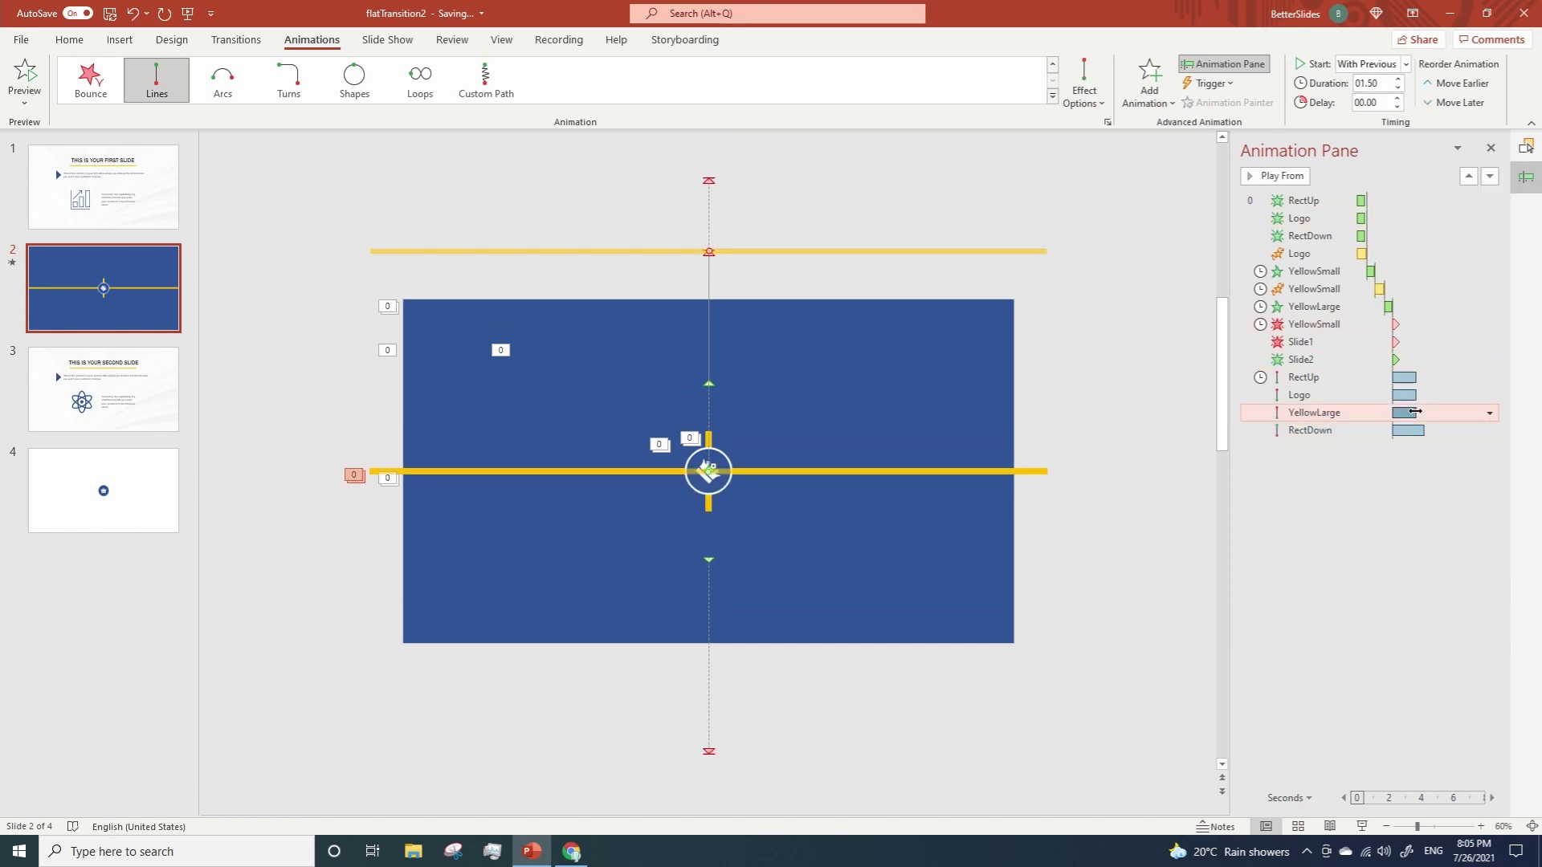
pyautogui.click(1410, 430)
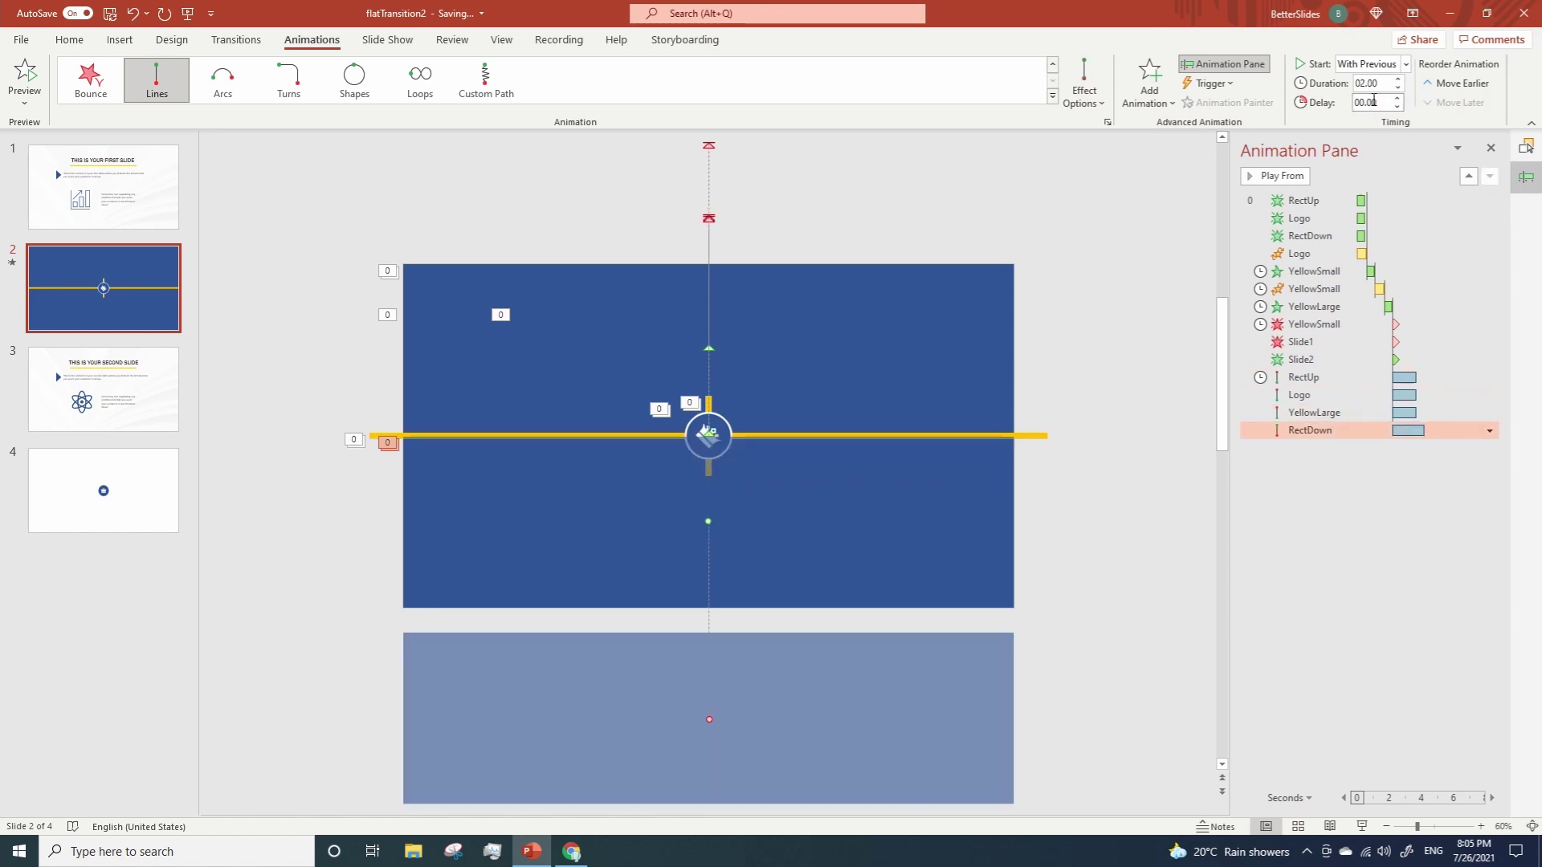
pyautogui.doubleClick(1375, 84)
pyautogui.write('1.5')
pyautogui.press('Return')
# Deselect the rectangle, switch to slide 1 and zoom the view to 90%
pyautogui.click(1148, 399)
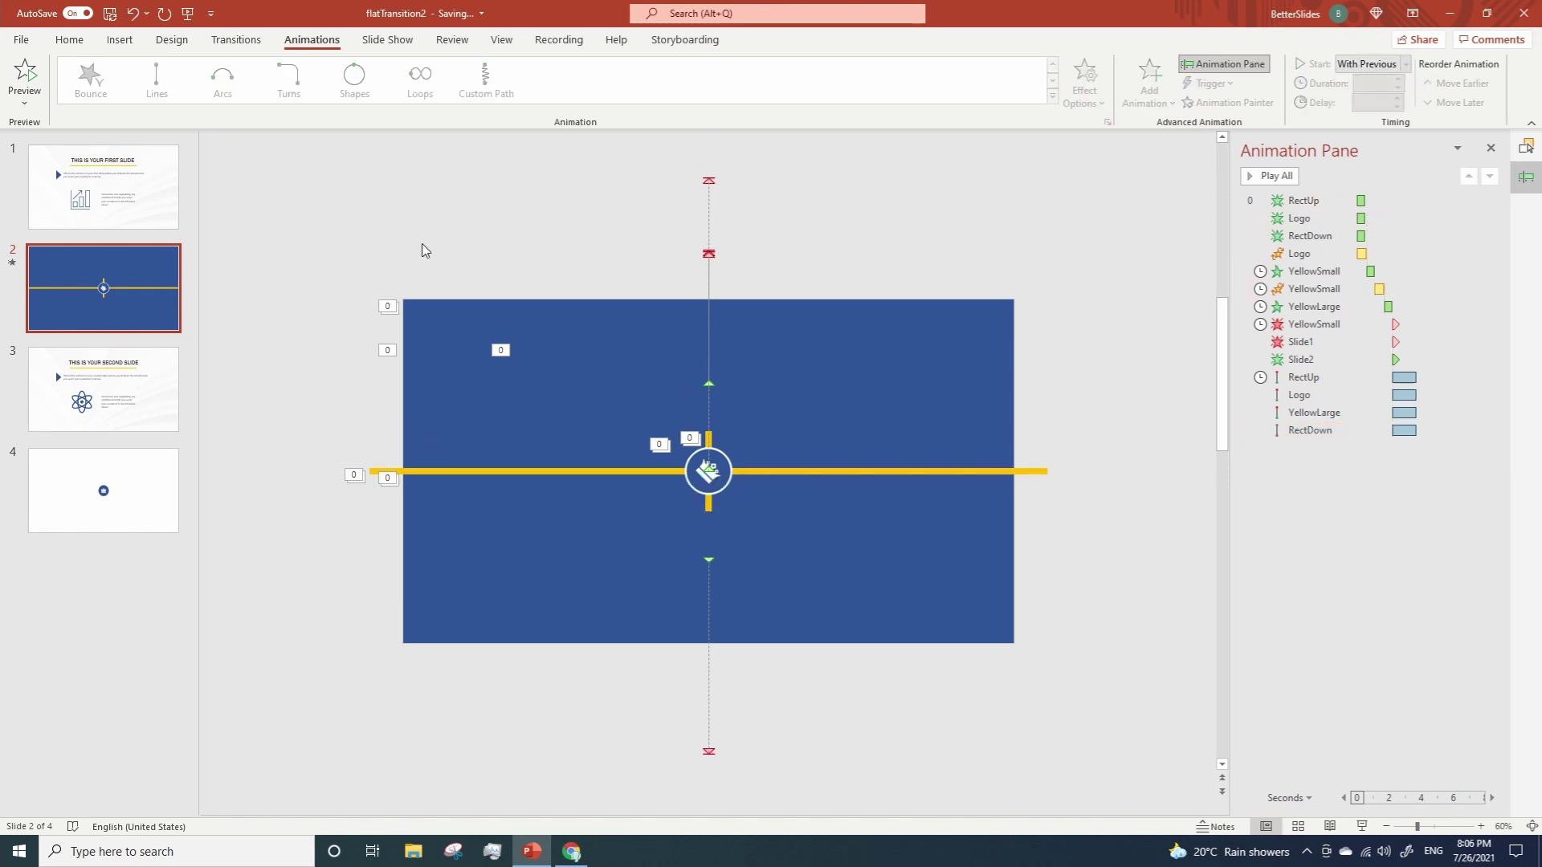
pyautogui.click(126, 190)
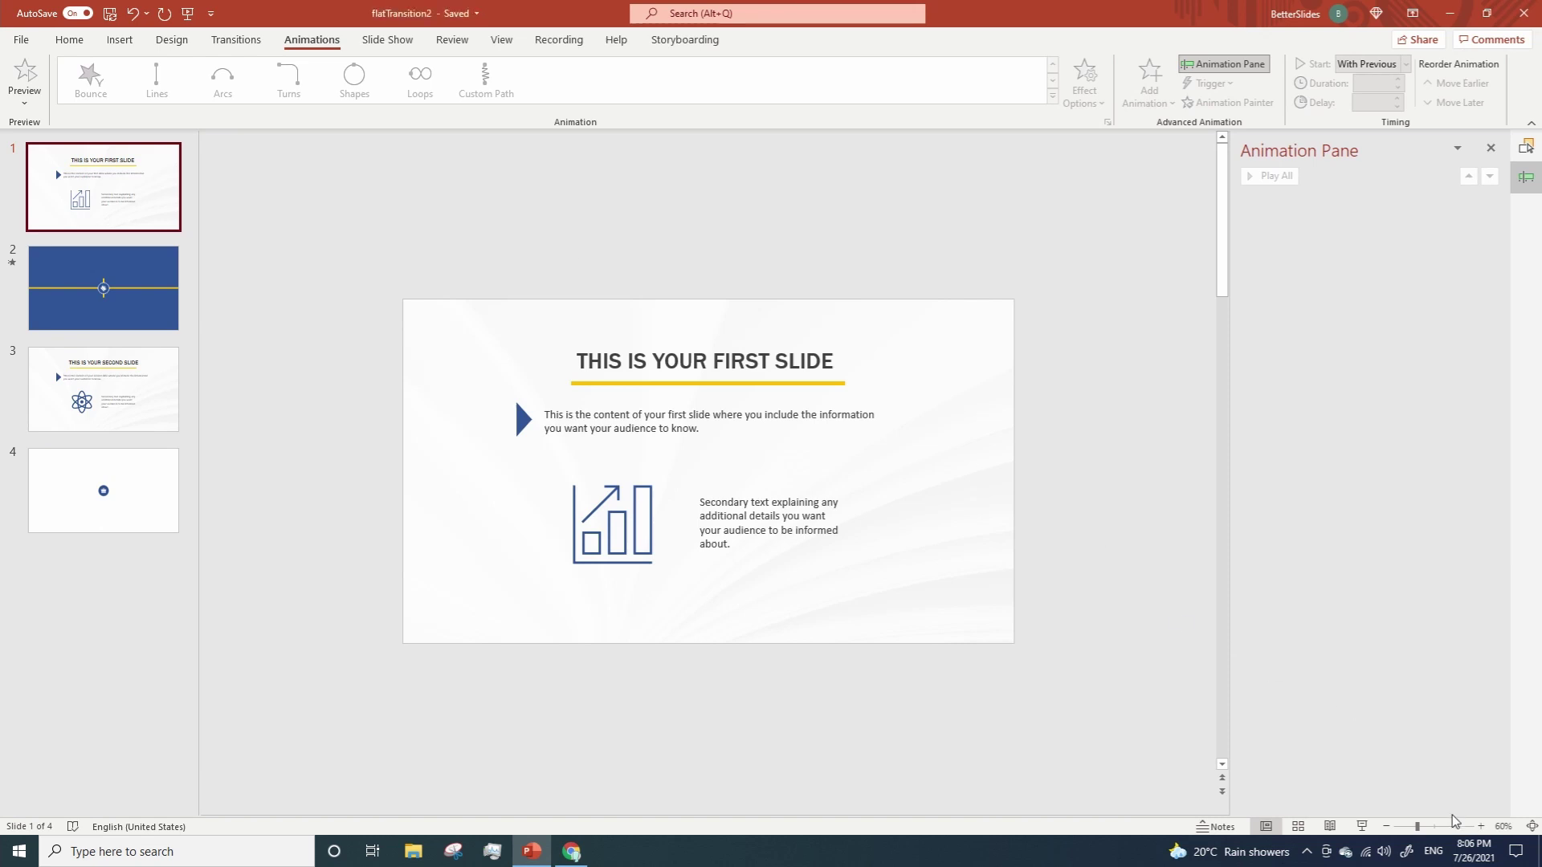
pyautogui.click(1480, 826)
pyautogui.click(1481, 826)
pyautogui.click(1481, 826)
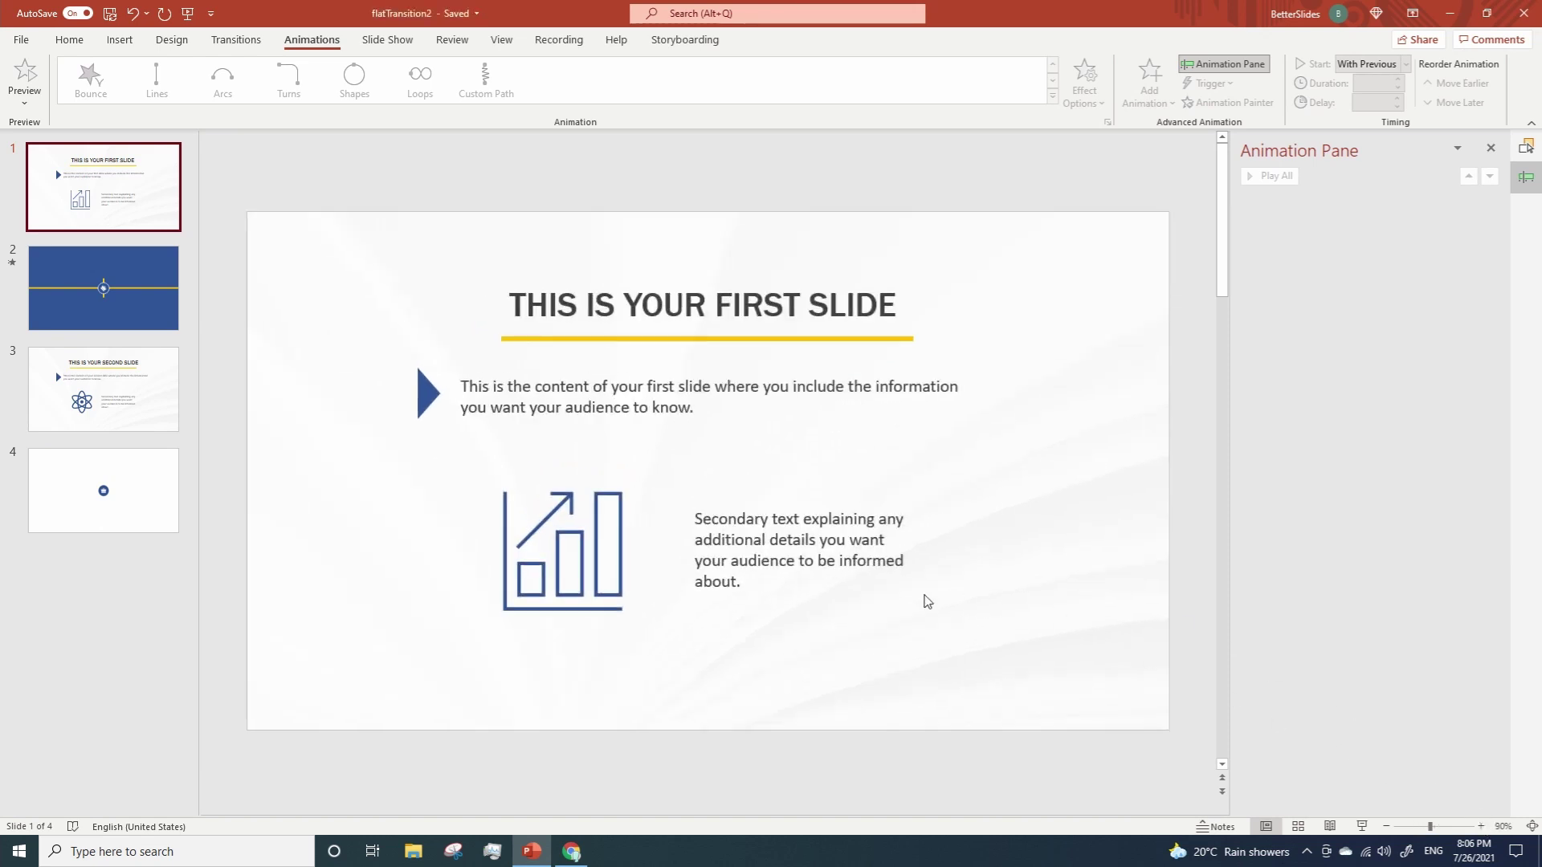